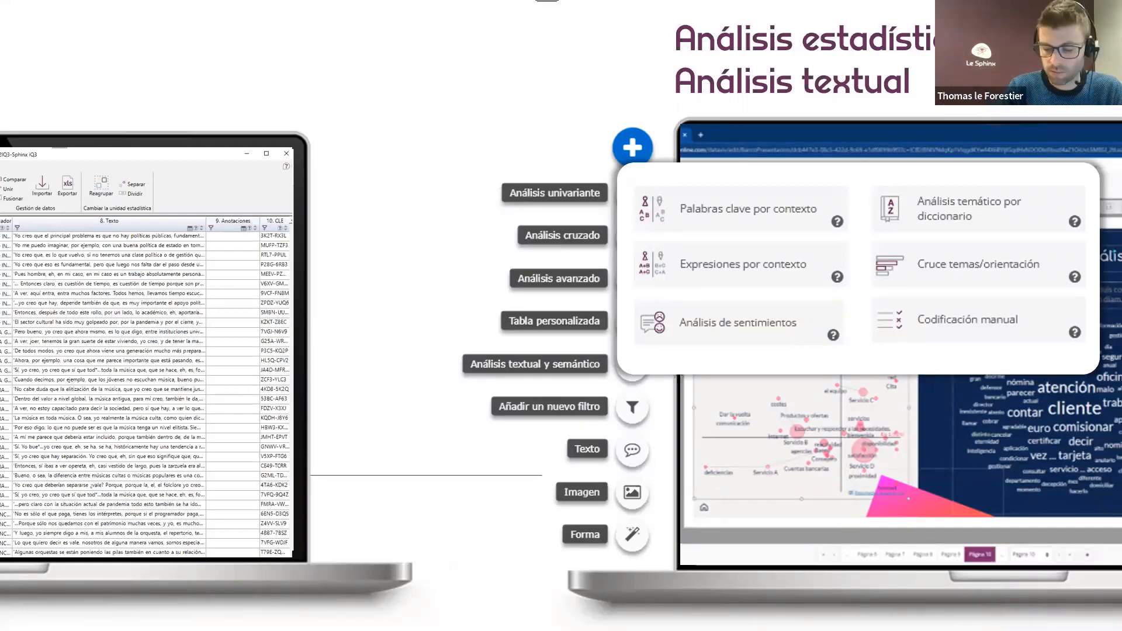
pyautogui.press('Right')
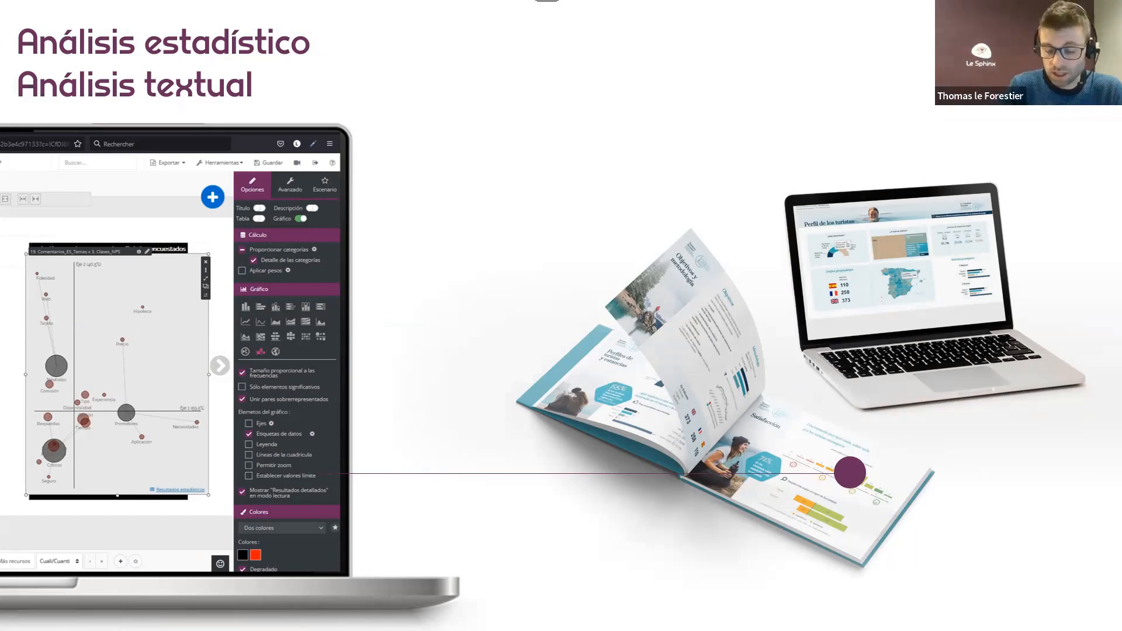
pyautogui.press('Right')
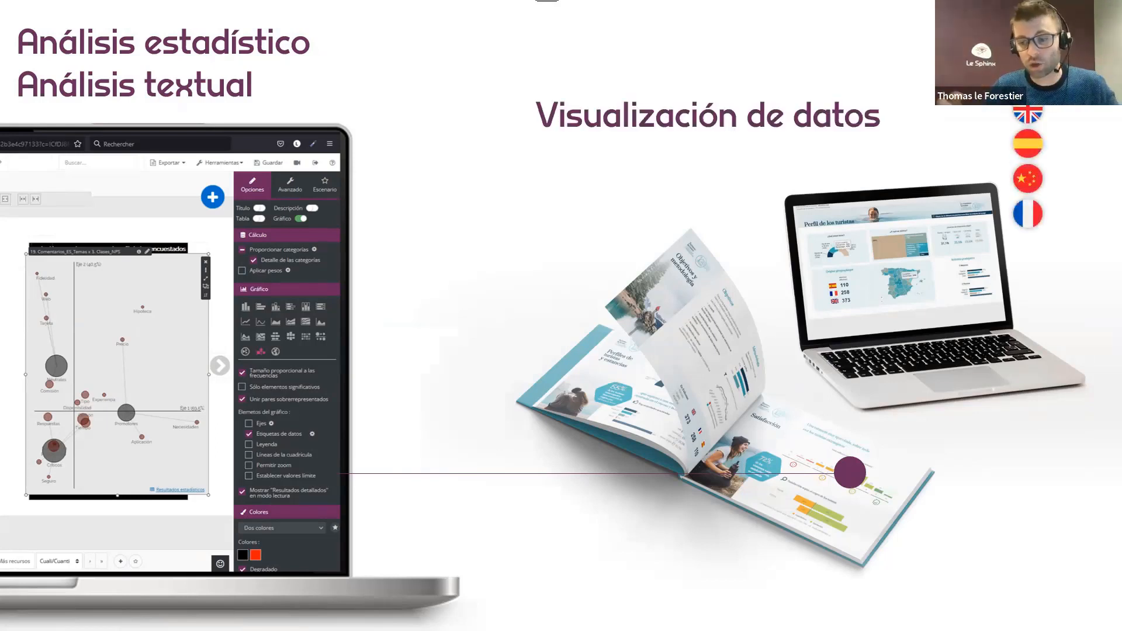
pyautogui.press('Right')
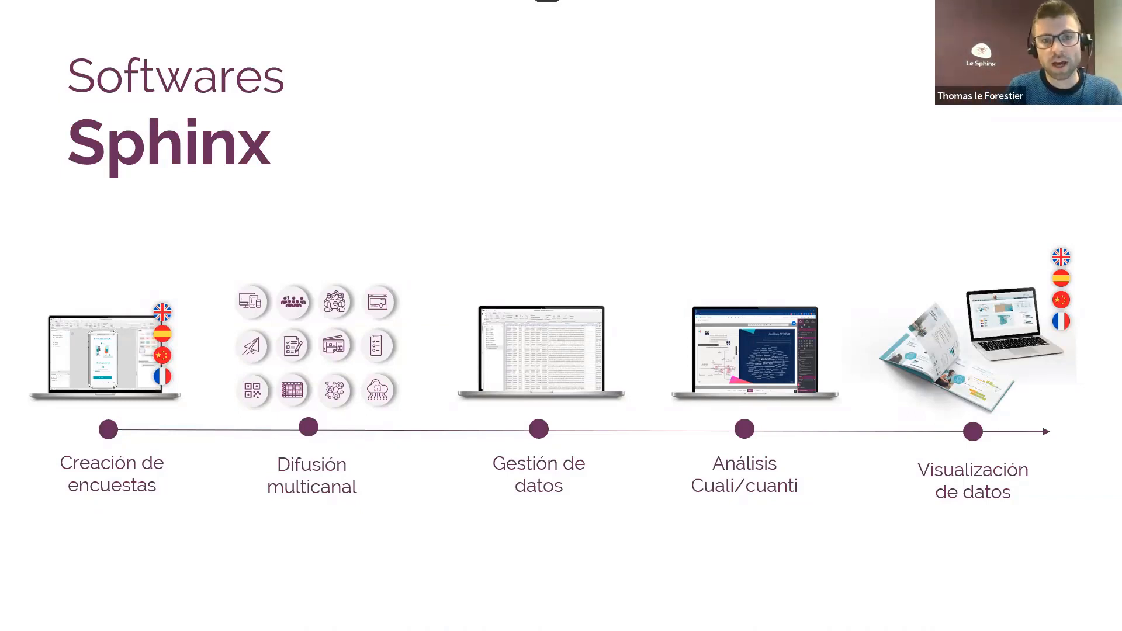
# Leave the slideshow for Sphinx iQ 3 and close the open Demo_IQ3 survey, saving it.
pyautogui.press('Escape')
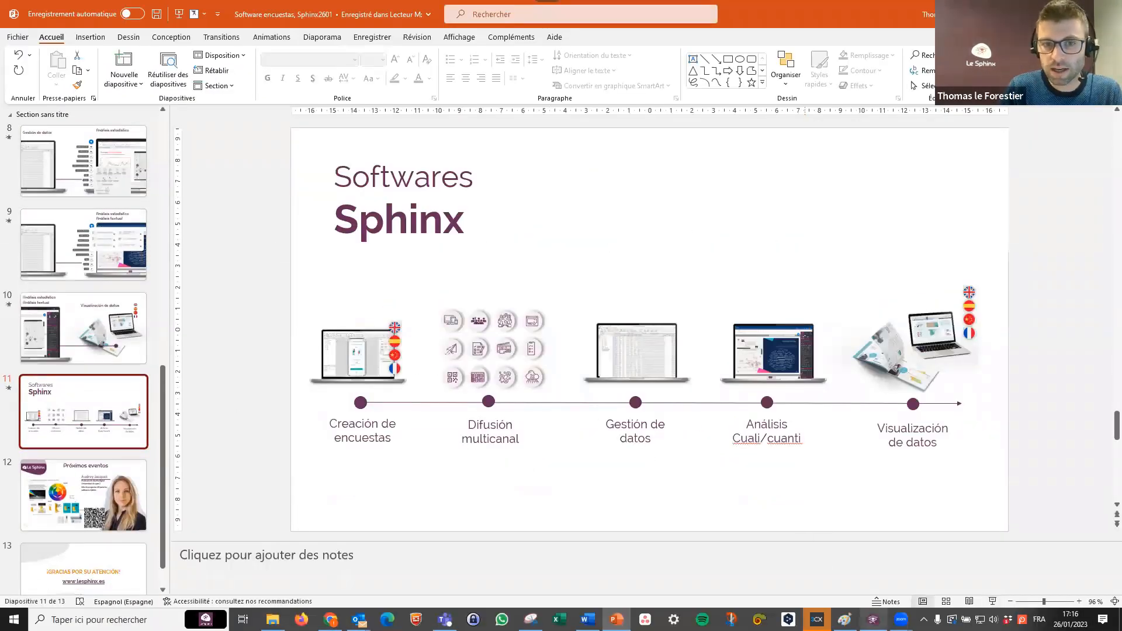
pyautogui.click(874, 620)
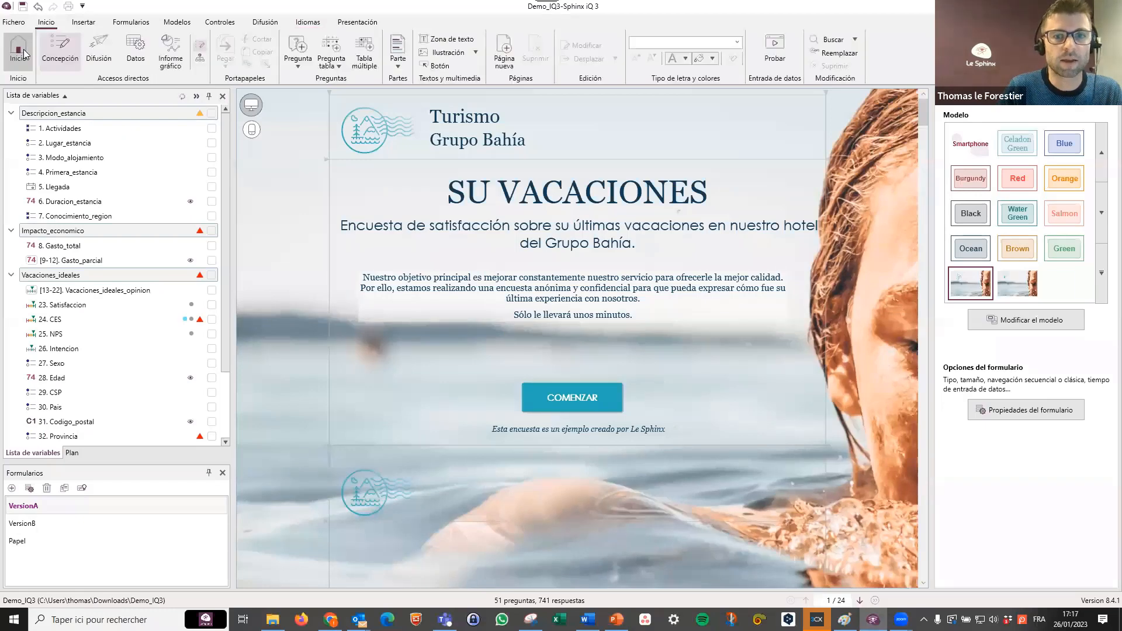
pyautogui.click(24, 54)
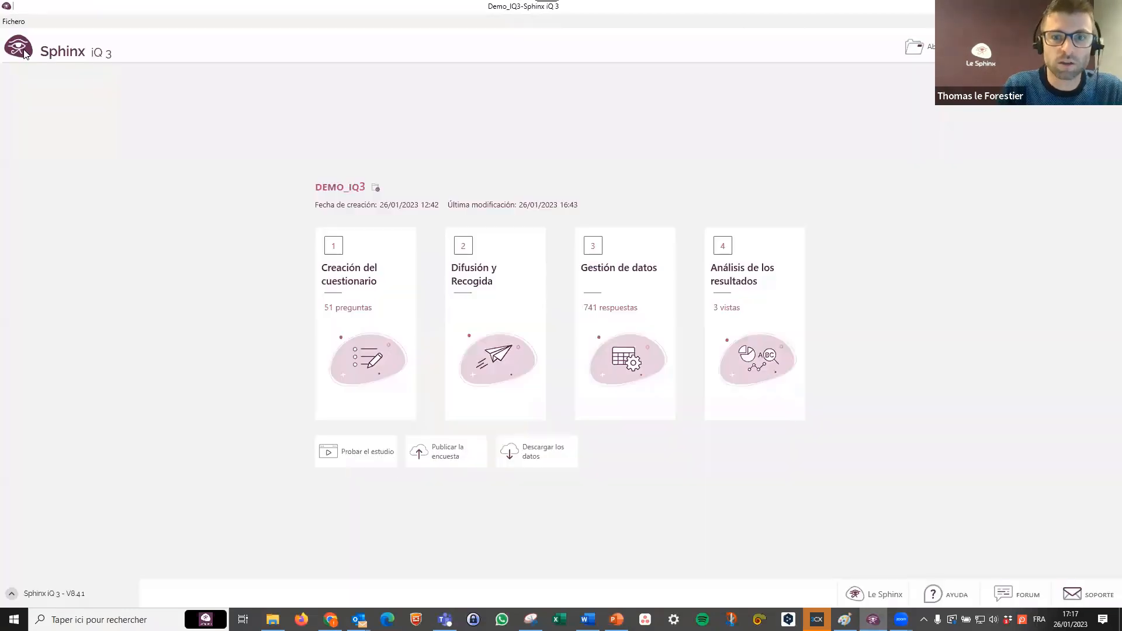
pyautogui.click(915, 47)
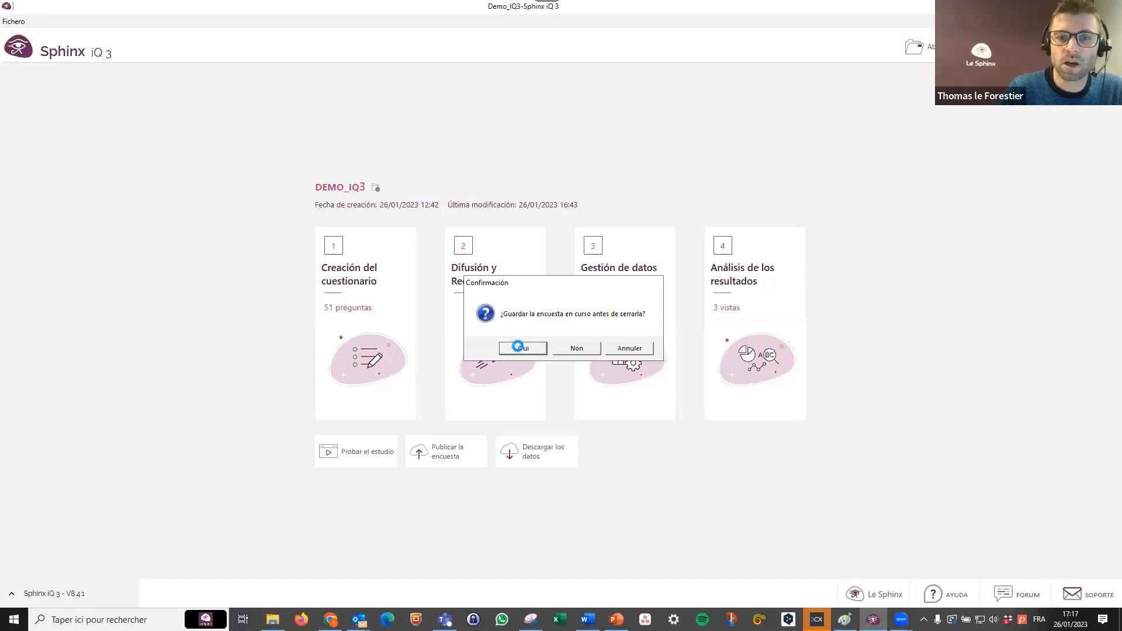
pyautogui.click(523, 348)
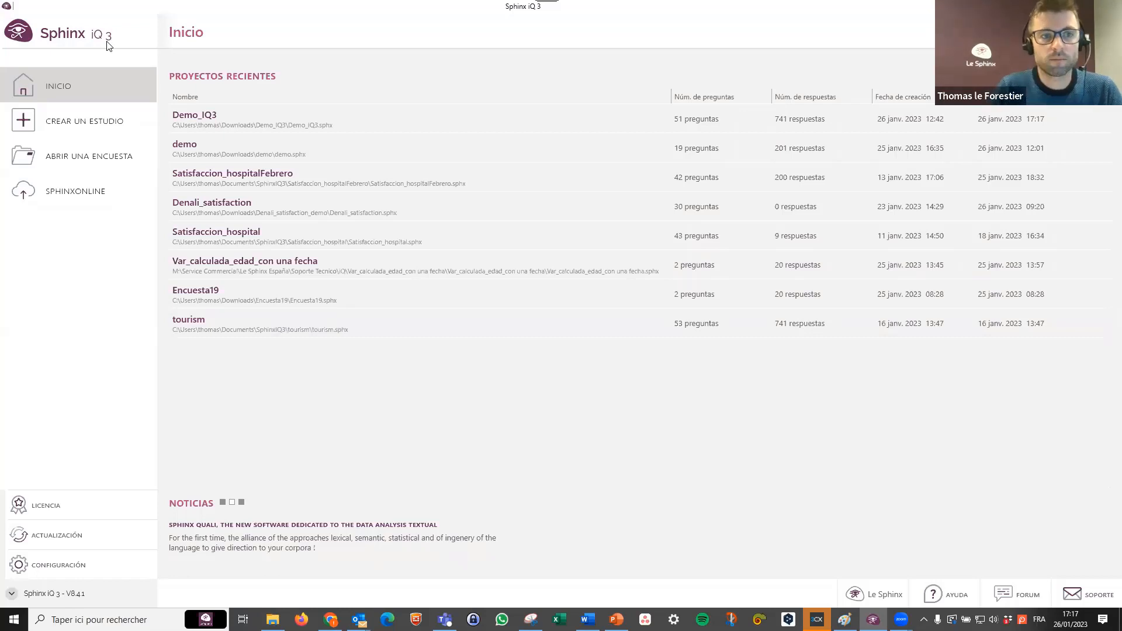
# Show the options for creating a study and copy the entire question text from the Word document importarcion_webi.
pyautogui.click(77, 126)
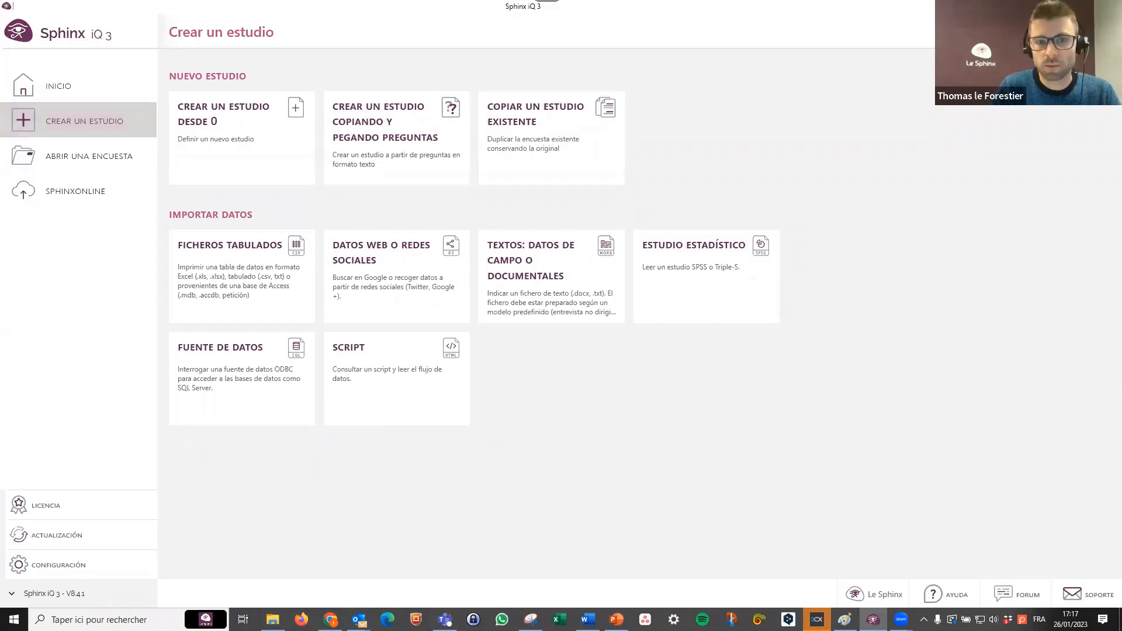
pyautogui.hotkey('alt', 'Tab')
pyautogui.click(653, 282)
pyautogui.scroll(3, 602, 337)
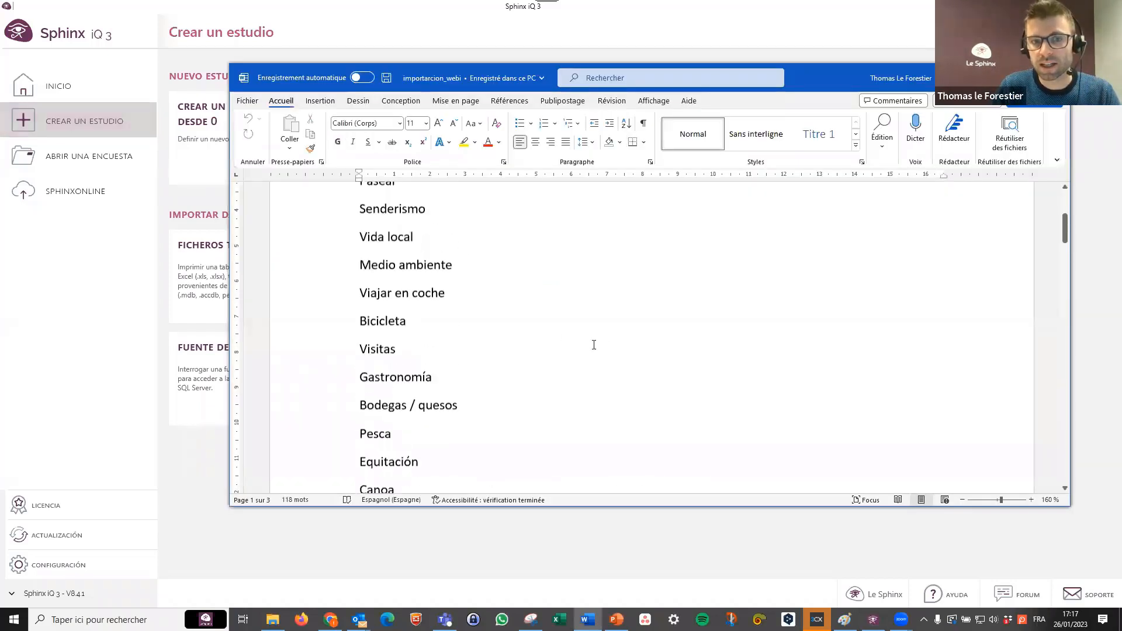
pyautogui.hotkey('ctrl', 'Home')
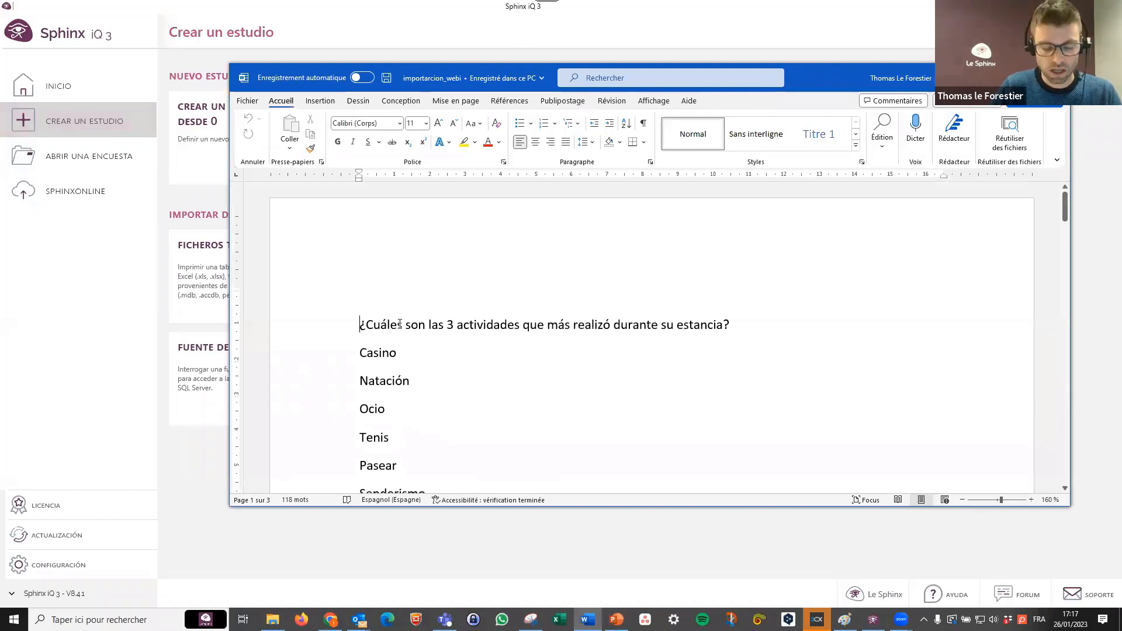
pyautogui.hotkey('ctrl', 'a')
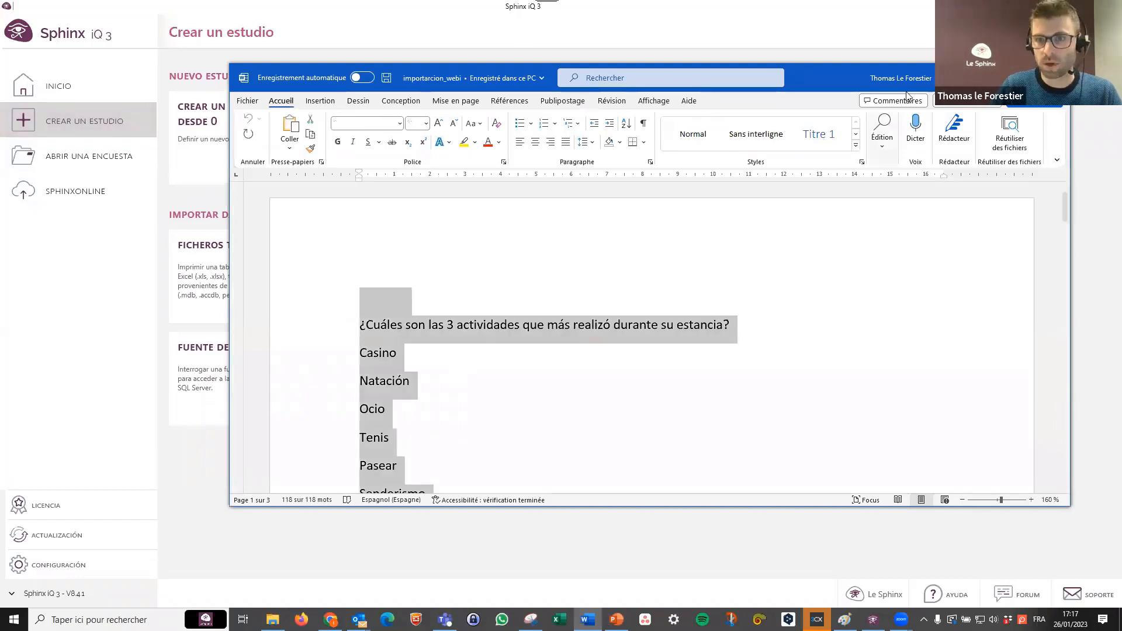
# Create a study in Sphinx iQ 3 by pasting the copied questions as text.
pyautogui.hotkey('alt', 'Tab')
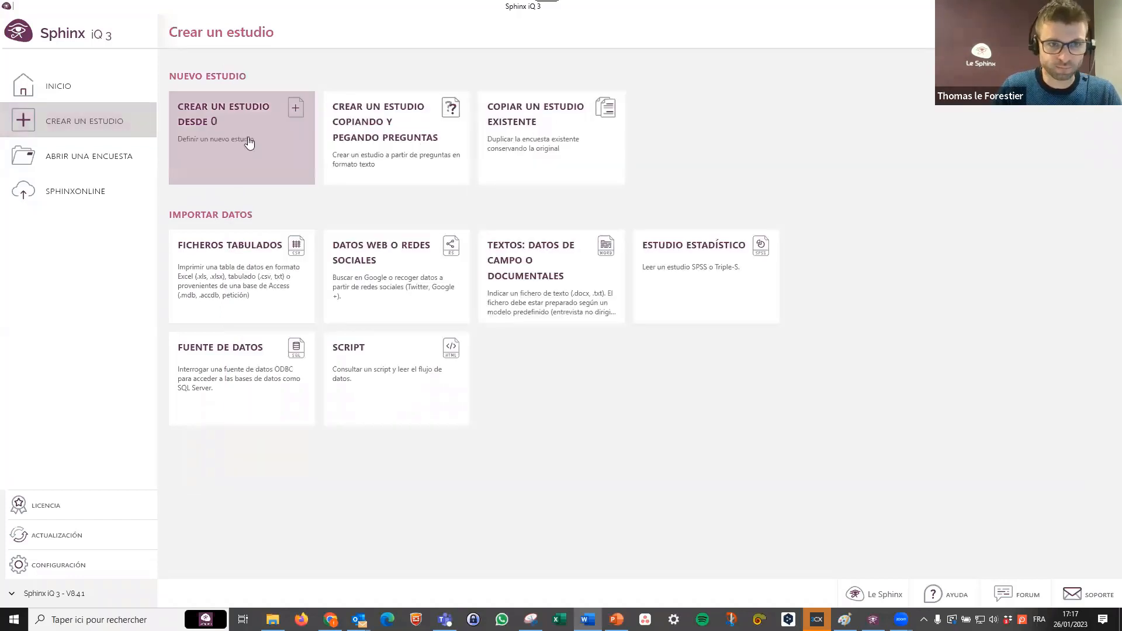
pyautogui.click(407, 144)
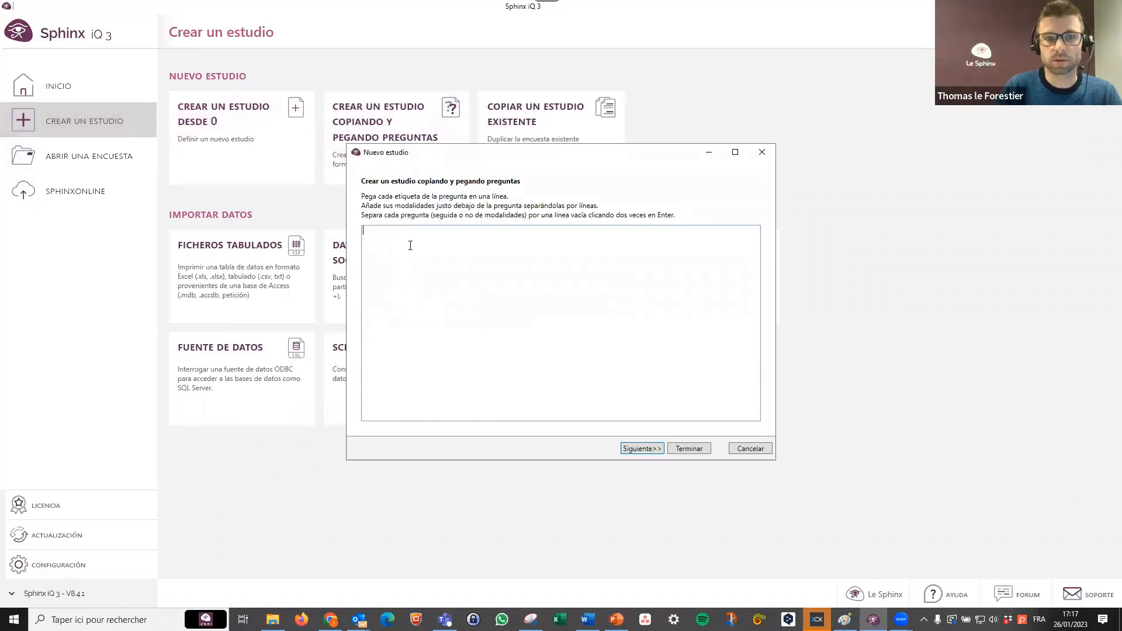
pyautogui.hotkey('ctrl', 'v')
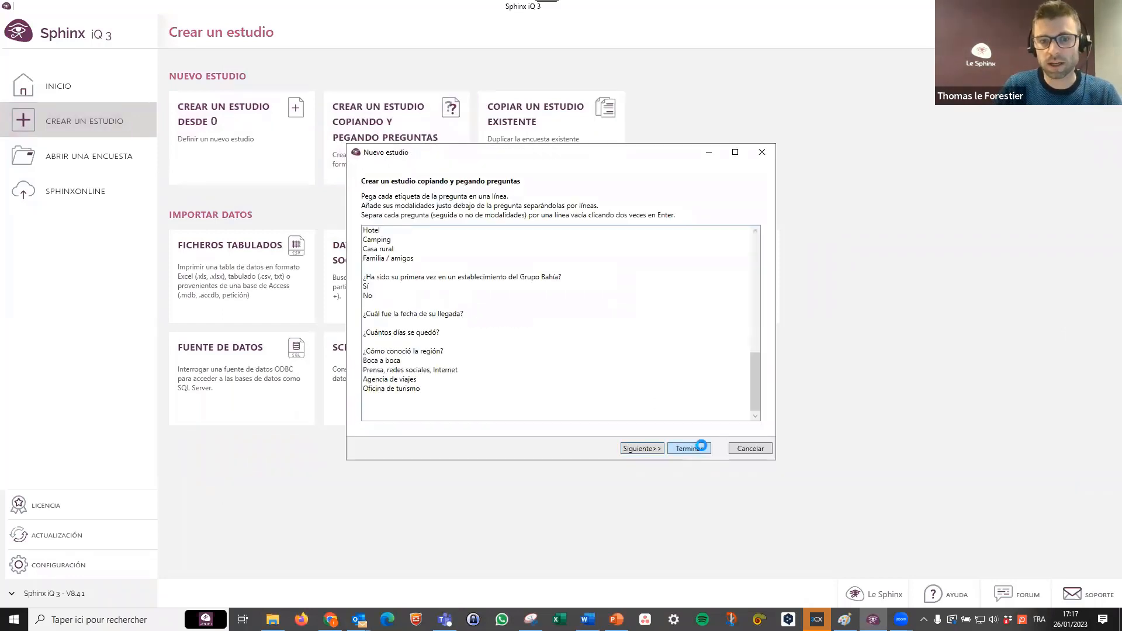
pyautogui.click(701, 447)
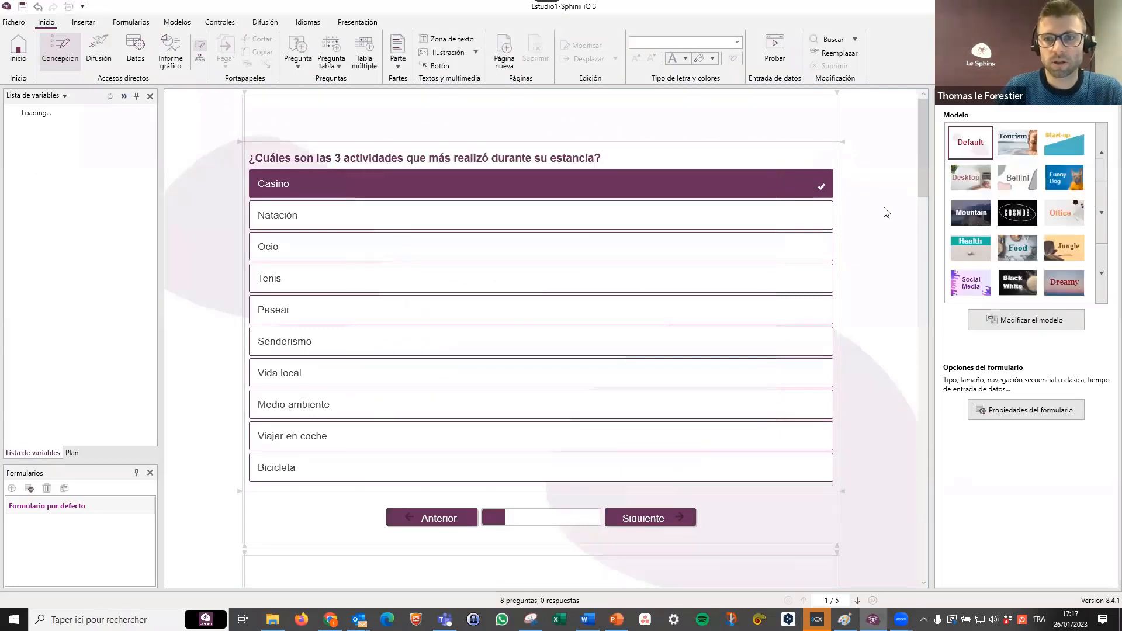
# Apply the Funny Dog model to the form and select the question about the three activities.
pyautogui.click(1066, 183)
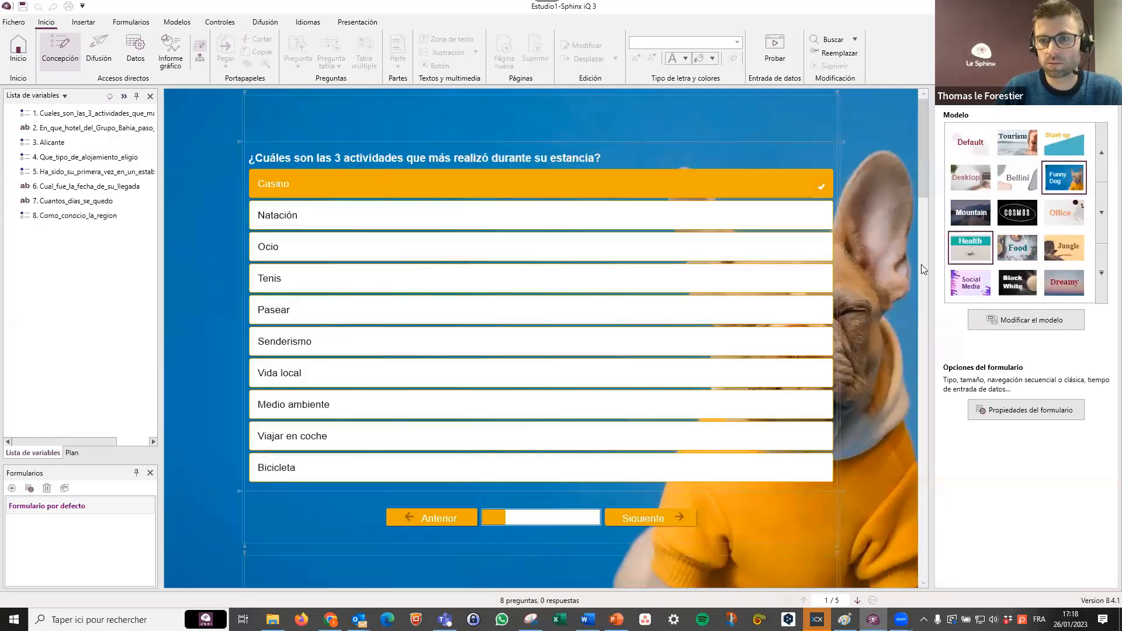
pyautogui.click(588, 273)
pyautogui.click(104, 114)
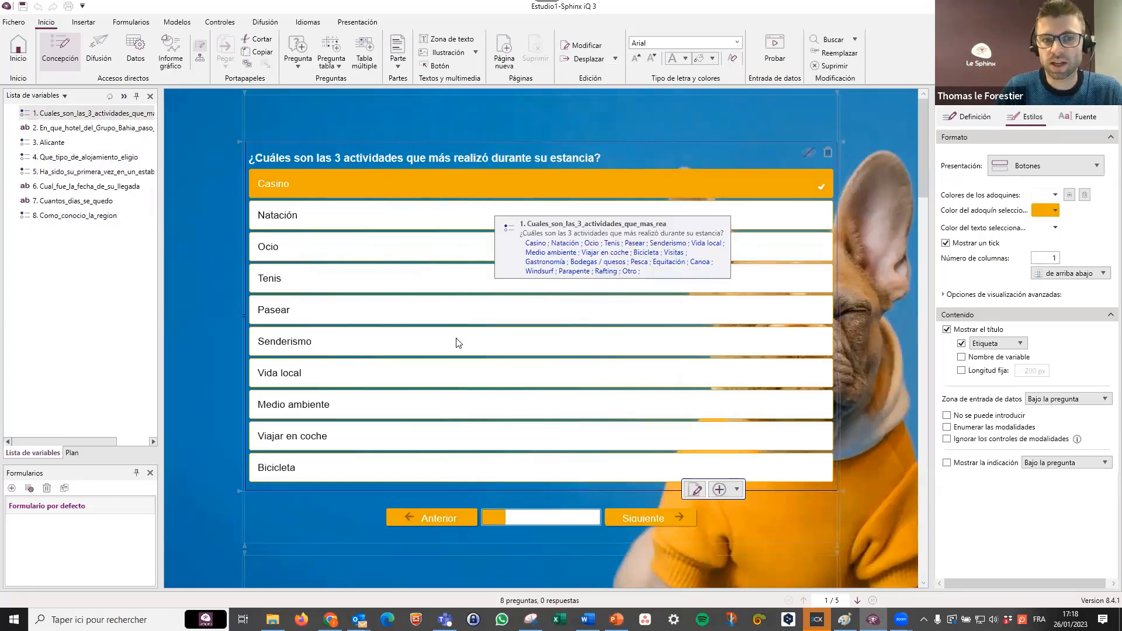
# Review the imported questions in the form and examine the definition and control settings of the activities question.
pyautogui.scroll(-3, 459, 342)
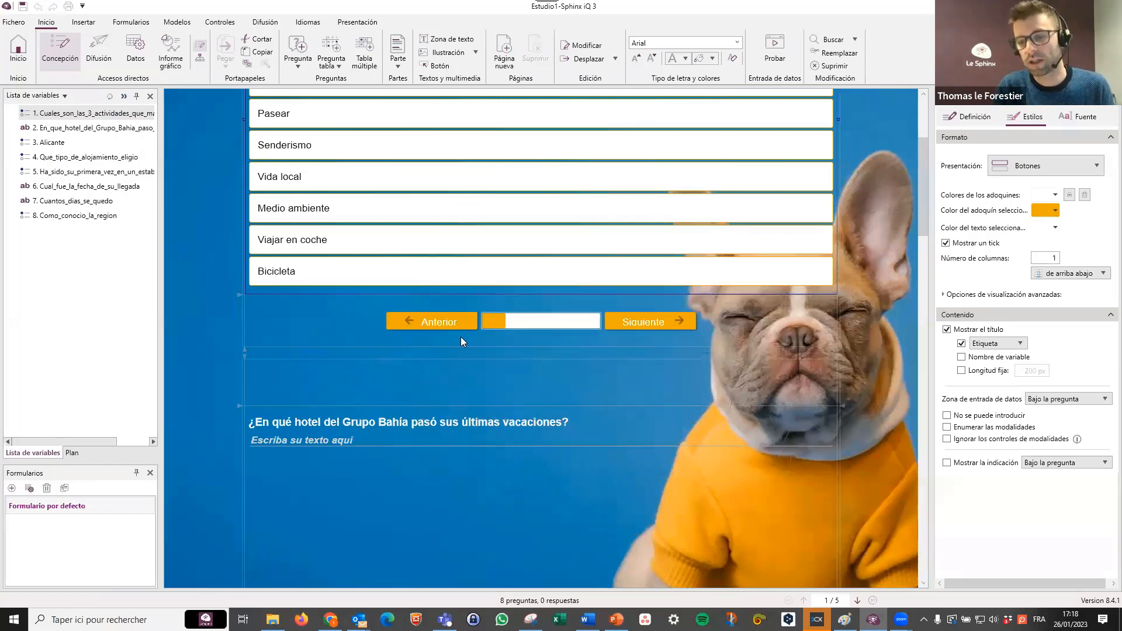
pyautogui.scroll(3, 497, 326)
pyautogui.scroll(1, 486, 325)
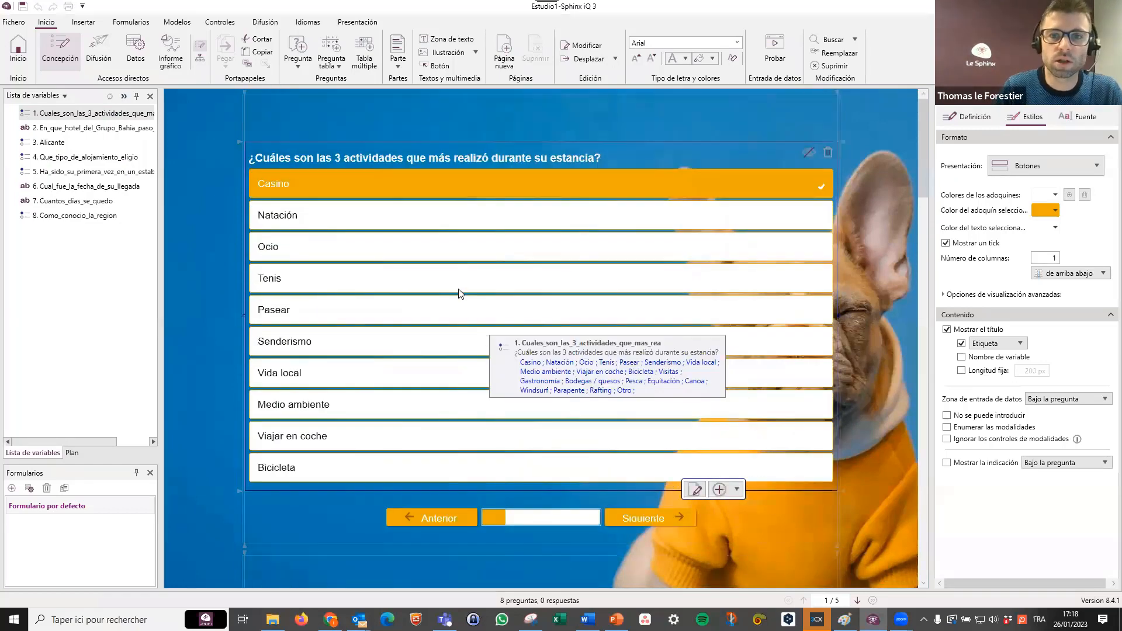
pyautogui.scroll(-2, 462, 289)
pyautogui.scroll(2, 464, 287)
pyautogui.click(468, 277)
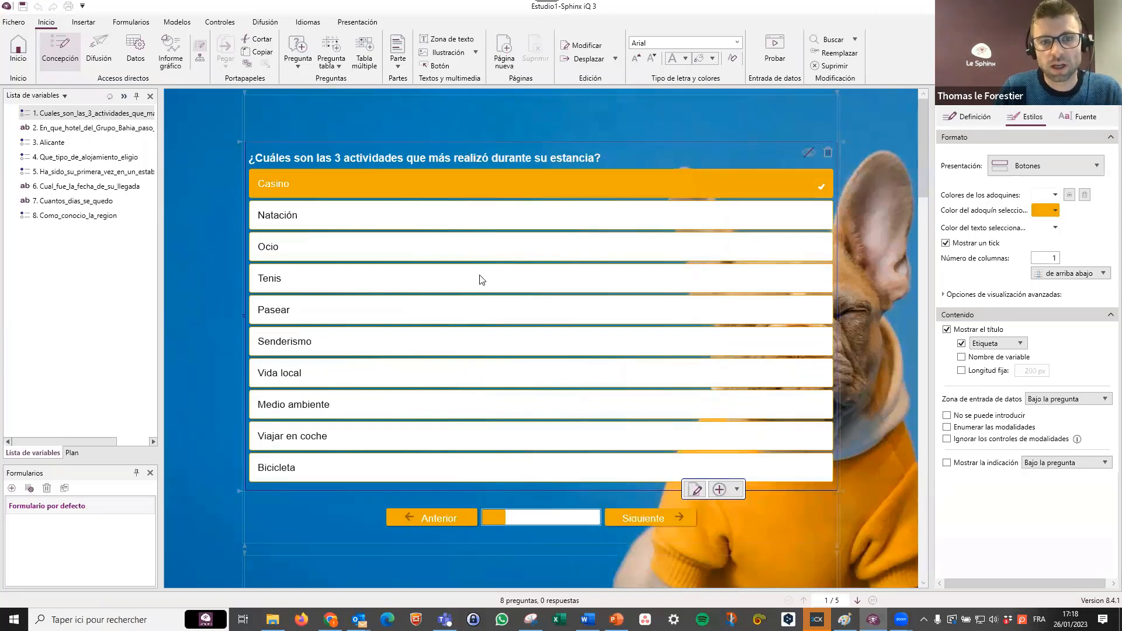
pyautogui.doubleClick(477, 275)
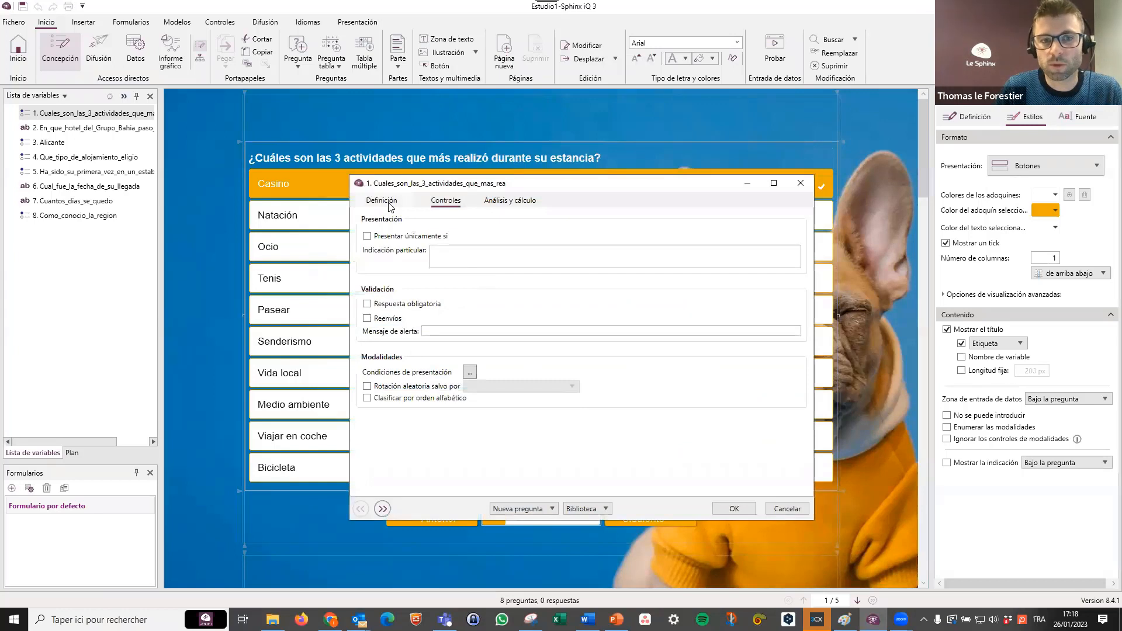
pyautogui.click(382, 200)
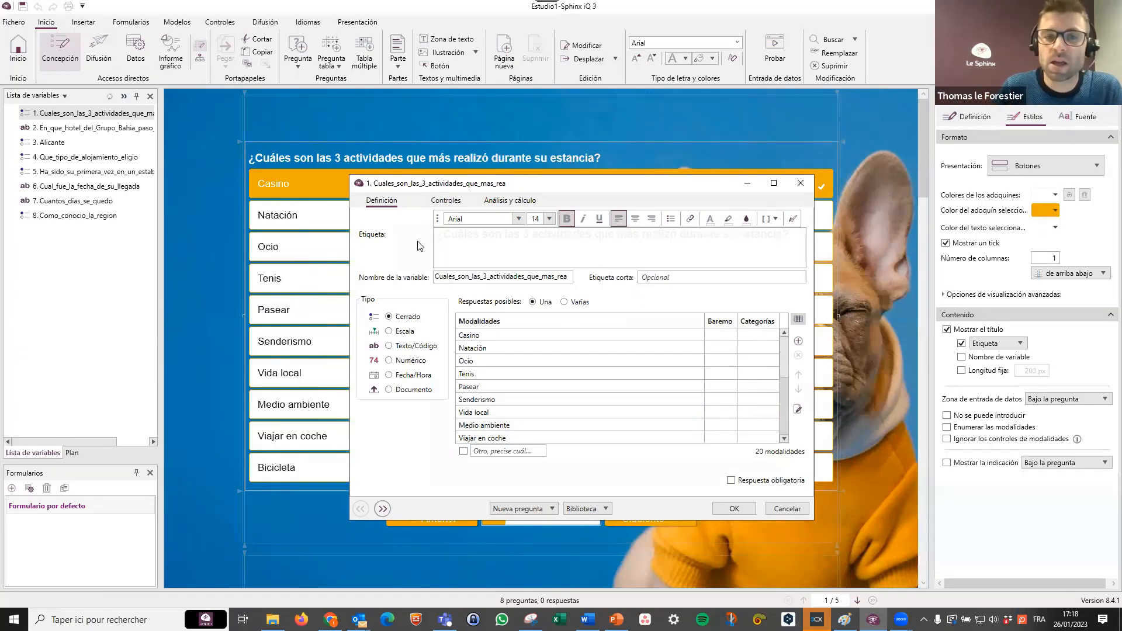
pyautogui.click(443, 202)
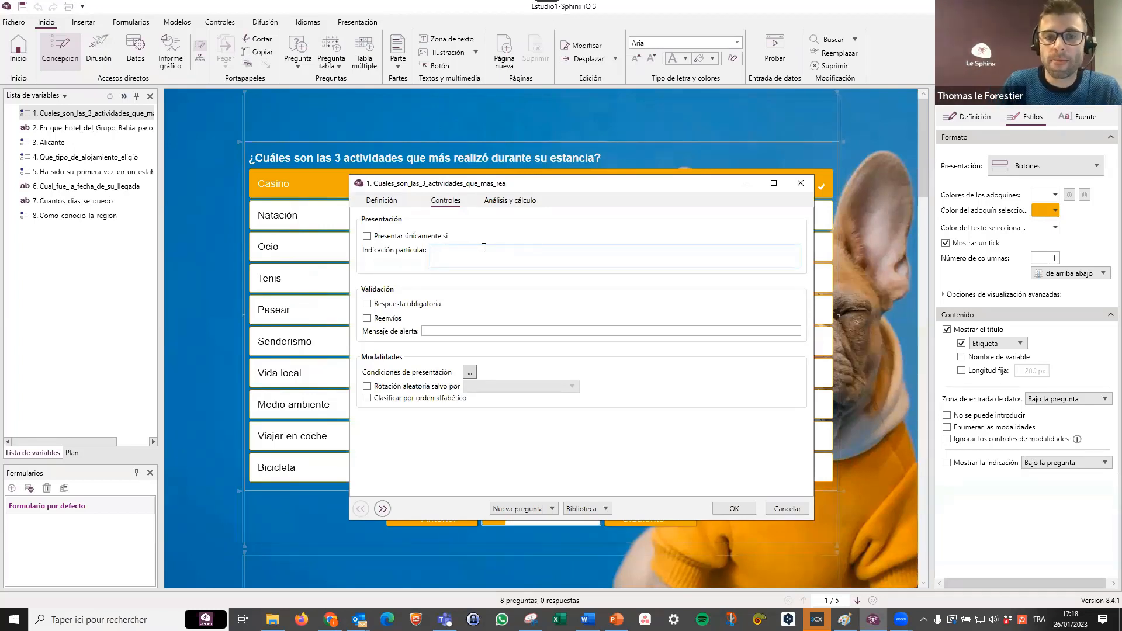
# Try presenting the activities question only if Como_conocio_la_region is "Boca a boca" or "Prensa, redes sociales, Internet", and close its settings without confirming.
pyautogui.moveTo(574, 186); pyautogui.dragTo(667, 223)
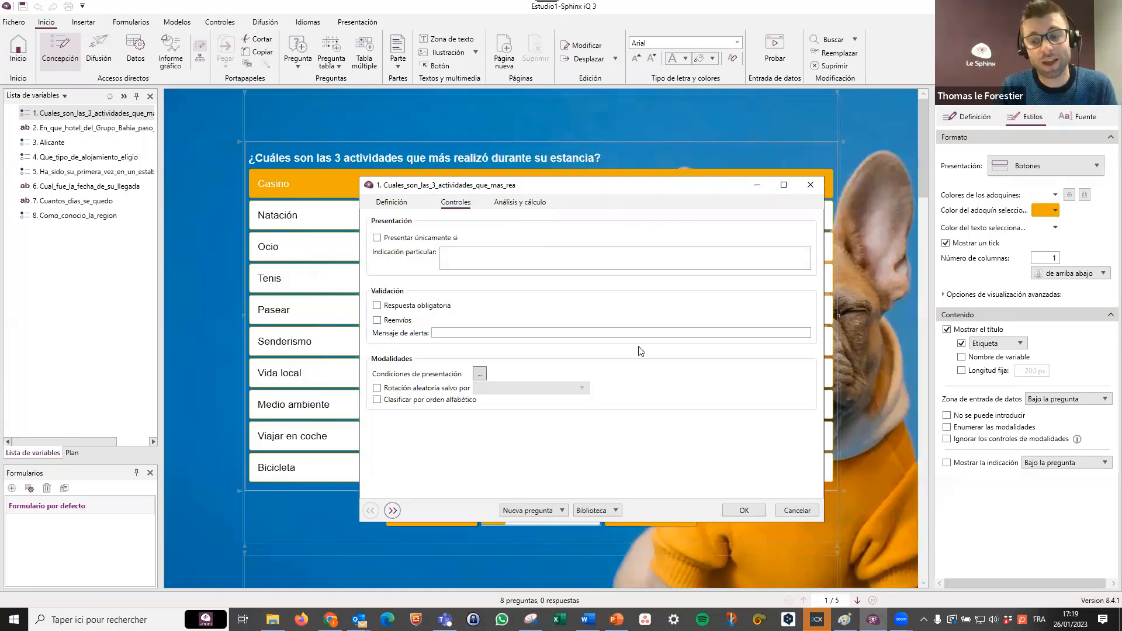
pyautogui.click(420, 238)
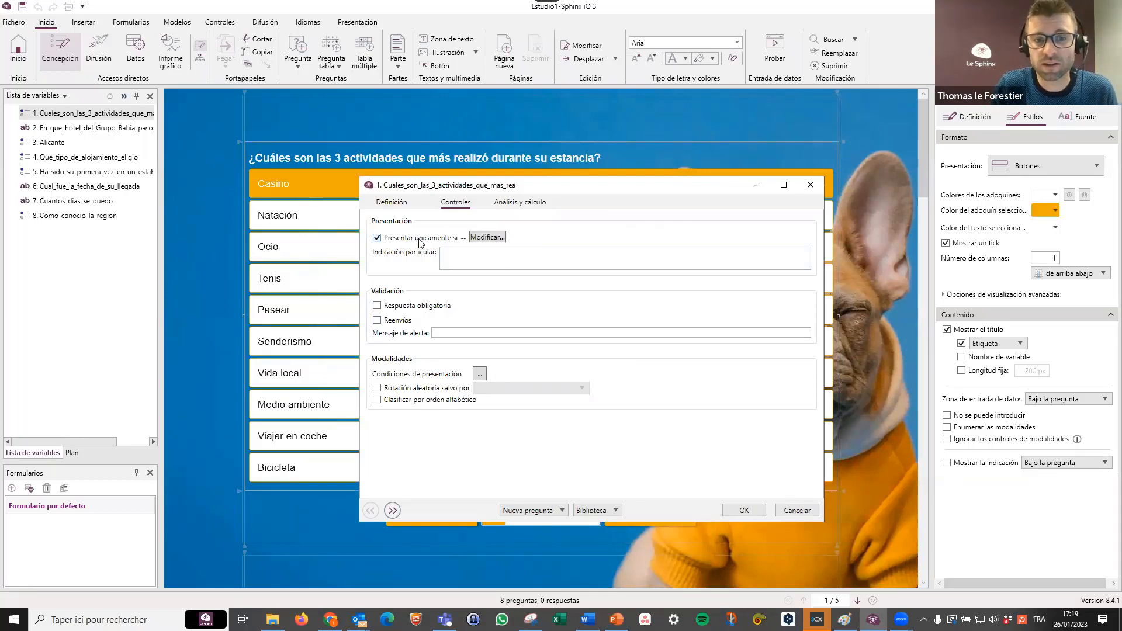
pyautogui.click(479, 239)
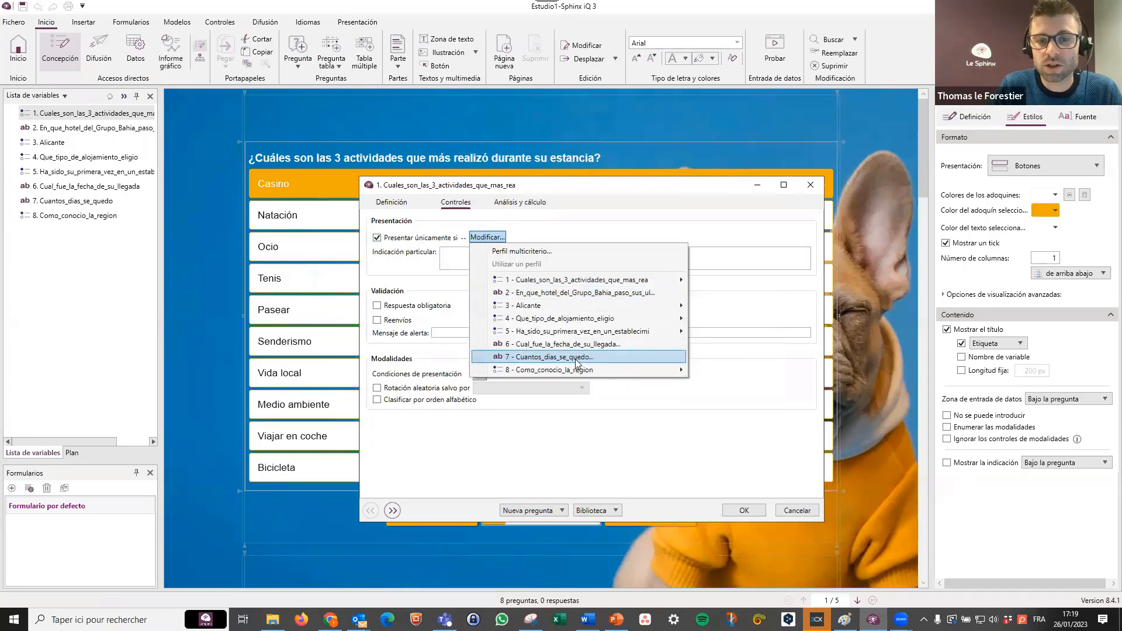
pyautogui.moveTo(660, 374)
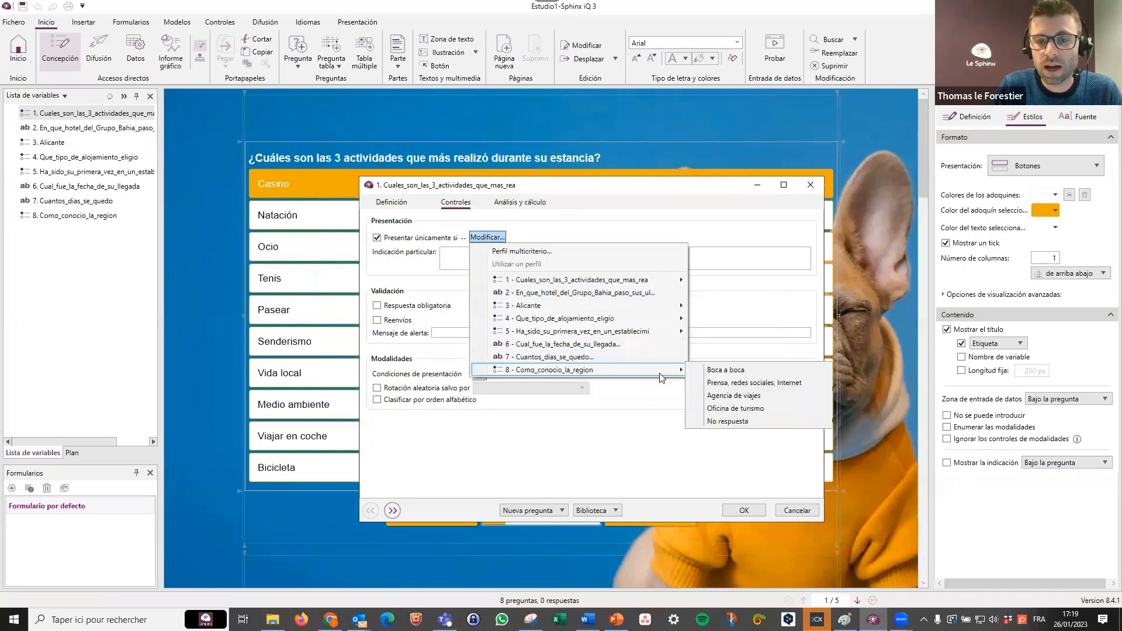
pyautogui.click(744, 374)
pyautogui.click(740, 383)
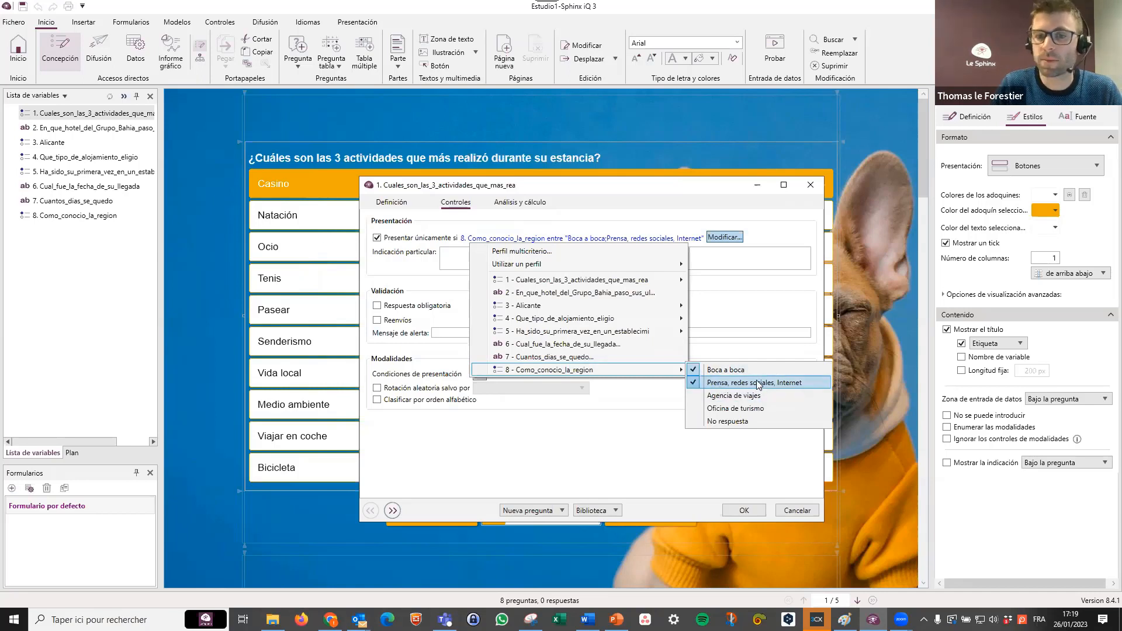
pyautogui.click(689, 467)
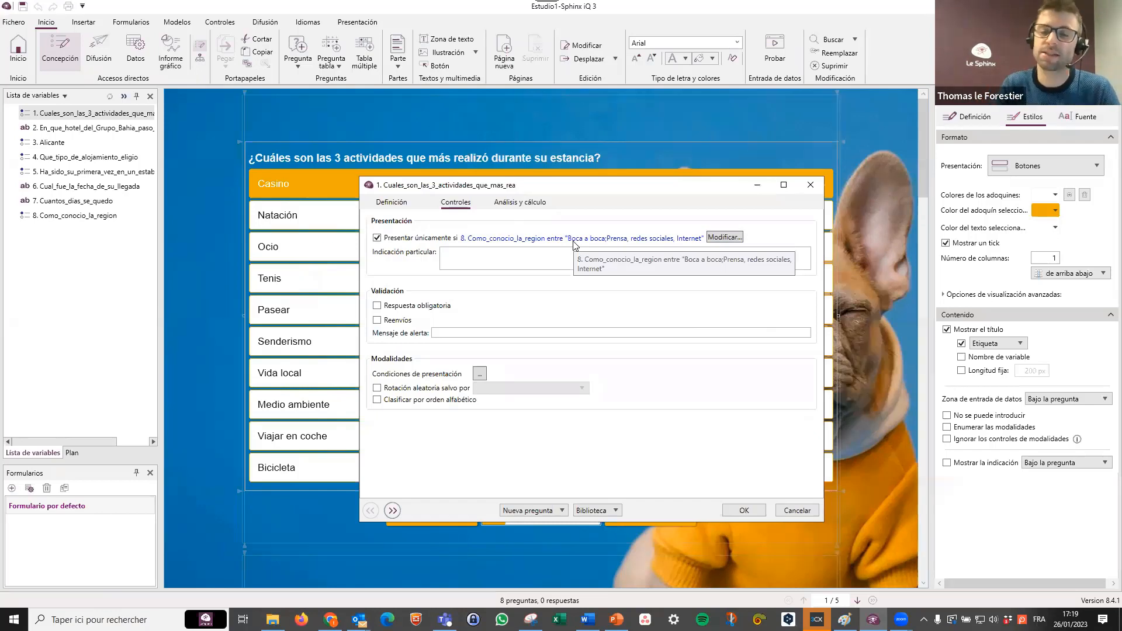
pyautogui.click(811, 186)
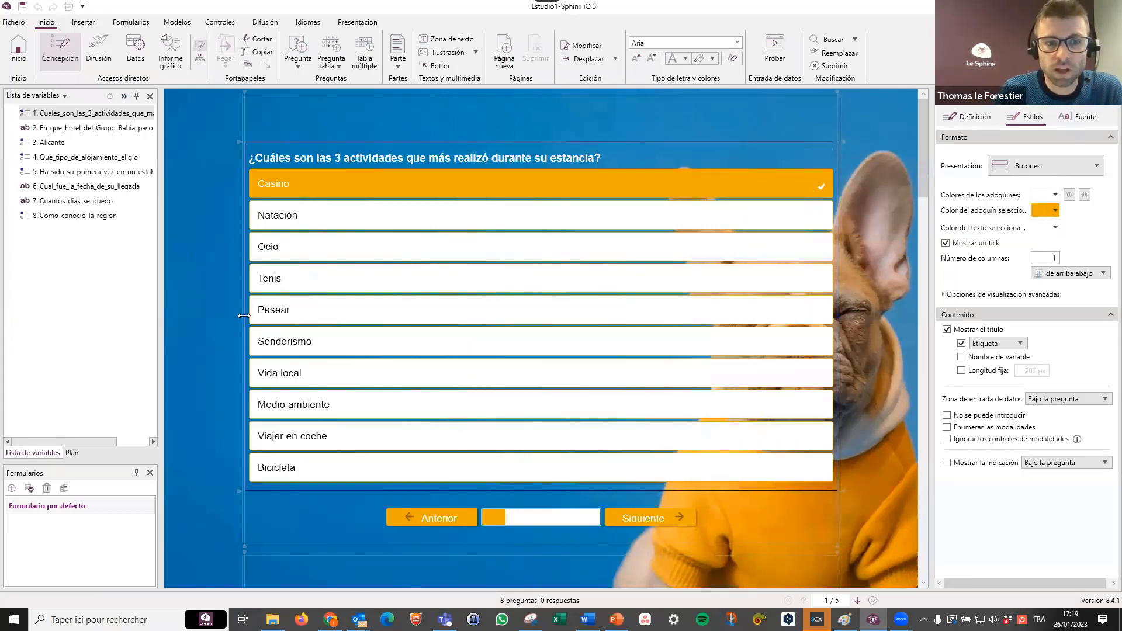
# Narrow and reposition the activities question in the free area beside the dog, and change its presentation to Chips.
pyautogui.moveTo(243, 318); pyautogui.dragTo(449, 297)
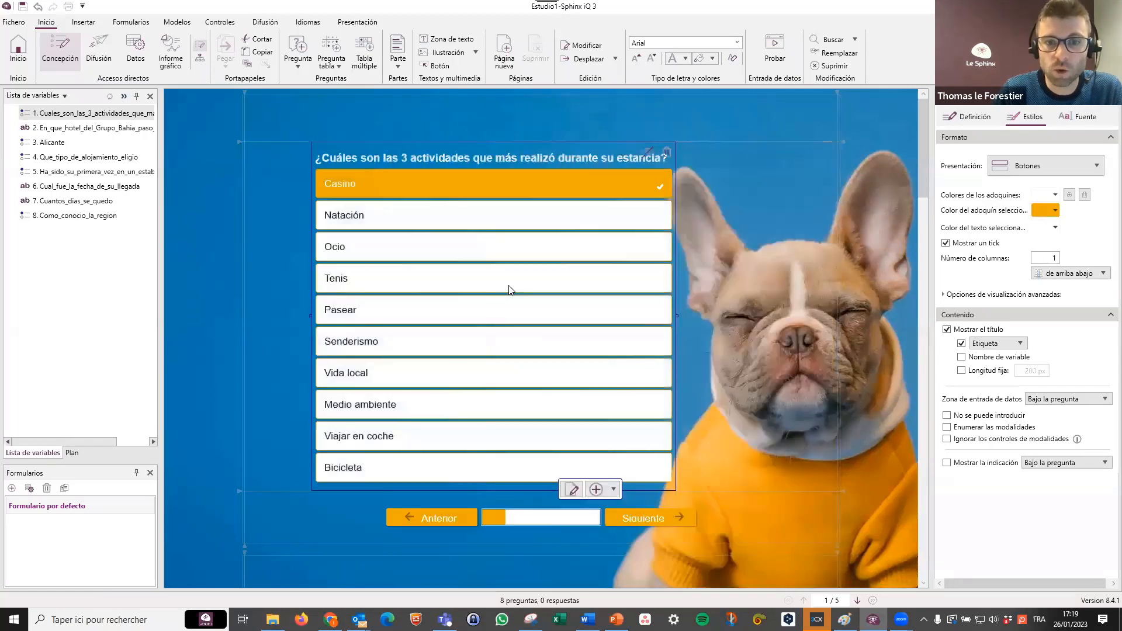
pyautogui.moveTo(633, 291); pyautogui.dragTo(685, 290)
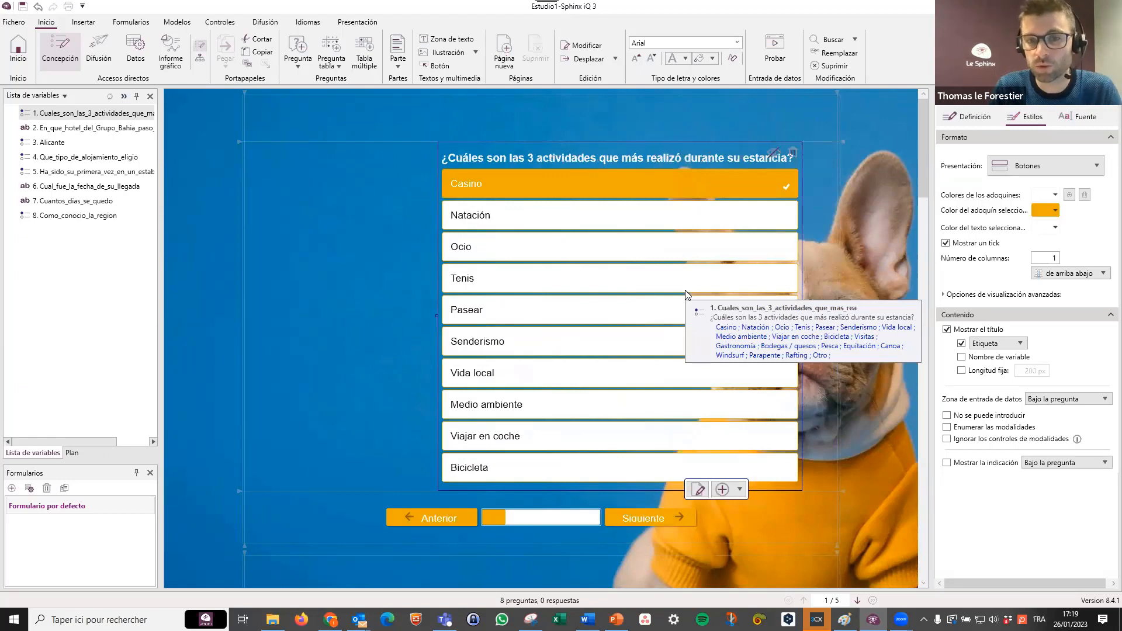
pyautogui.click(1056, 167)
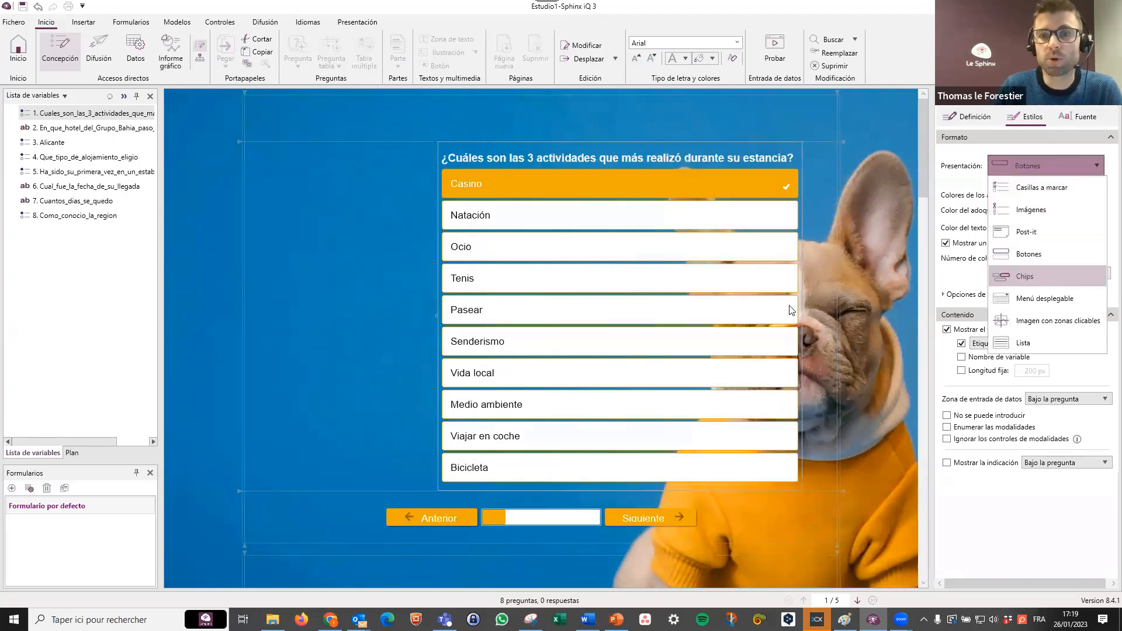
pyautogui.click(1025, 277)
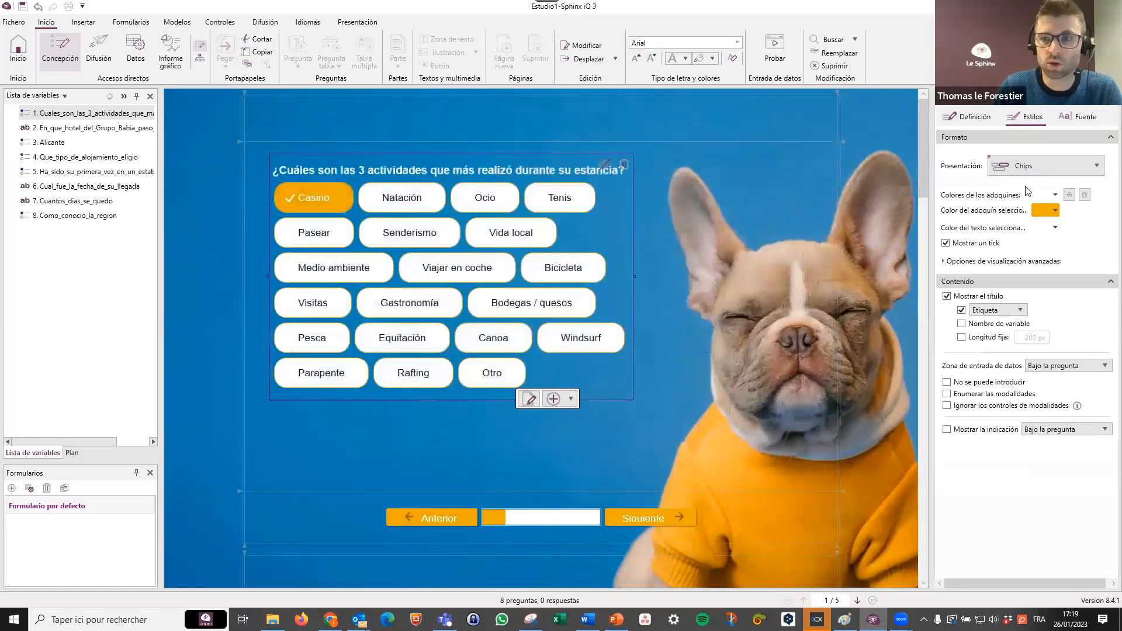
# Change the presentation of the activities question to Post-it and shift the question slightly to the right.
pyautogui.click(1049, 161)
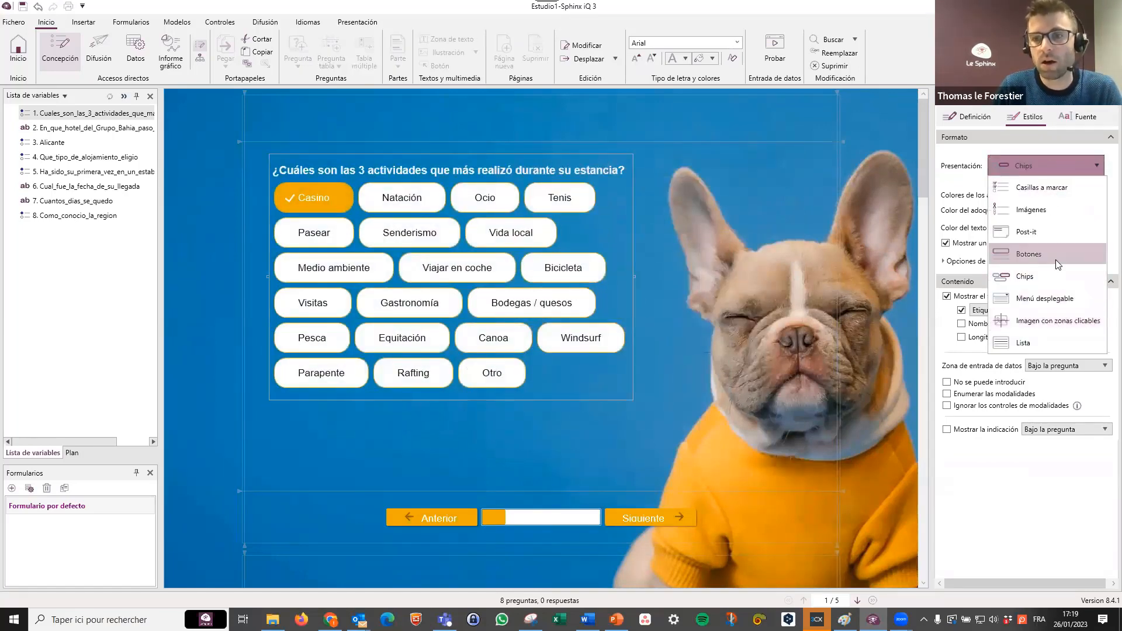
pyautogui.click(1036, 232)
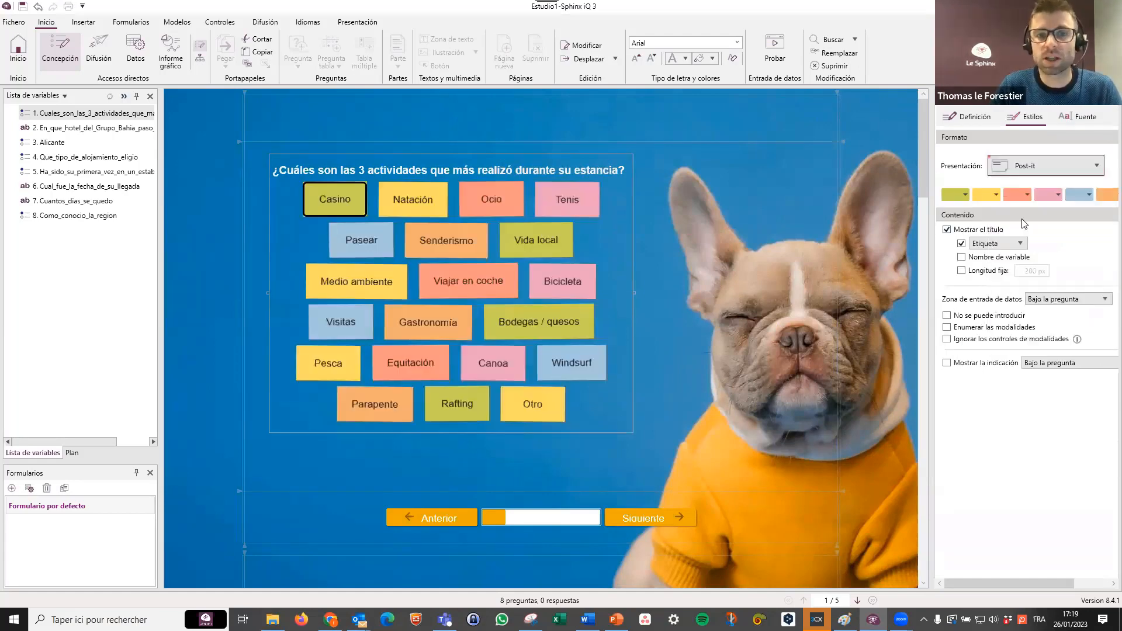
pyautogui.click(1041, 166)
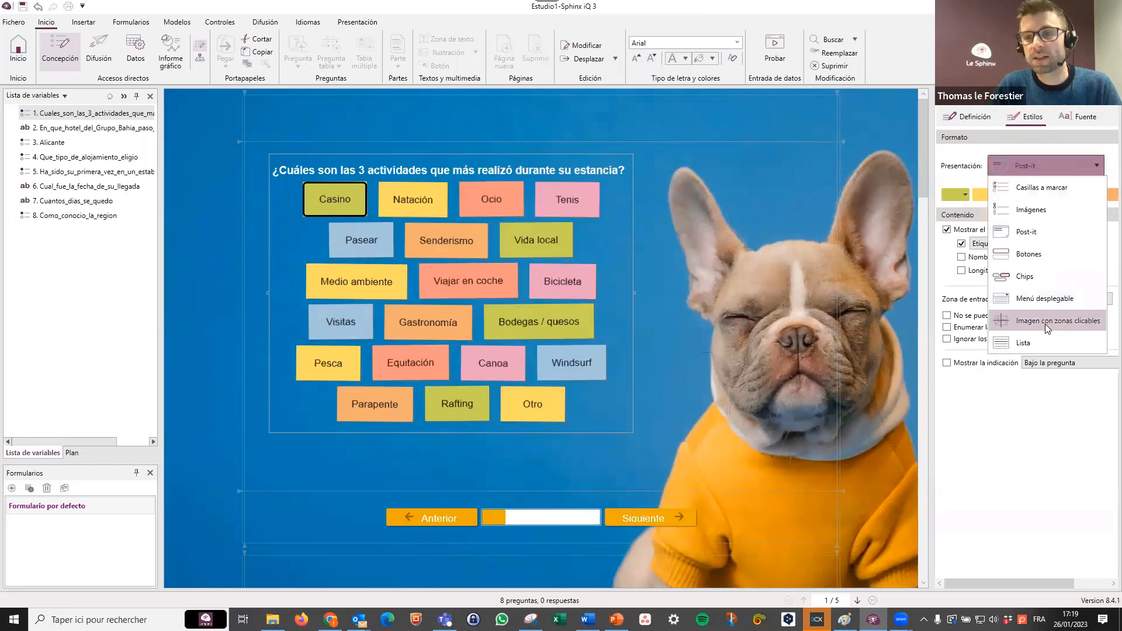
pyautogui.click(621, 328)
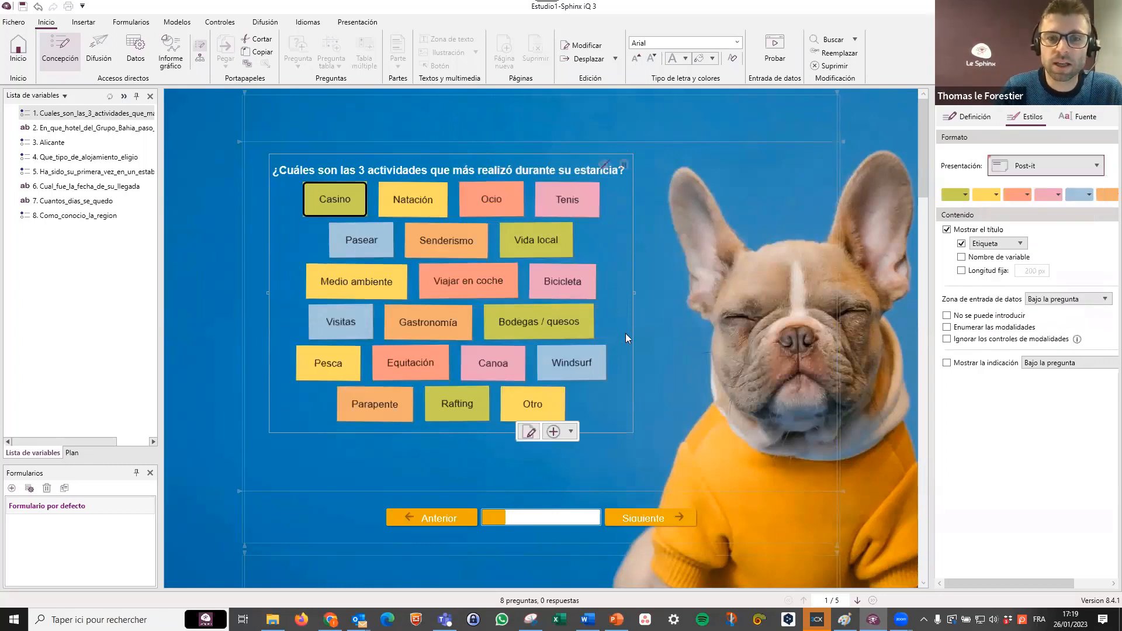
pyautogui.click(630, 342)
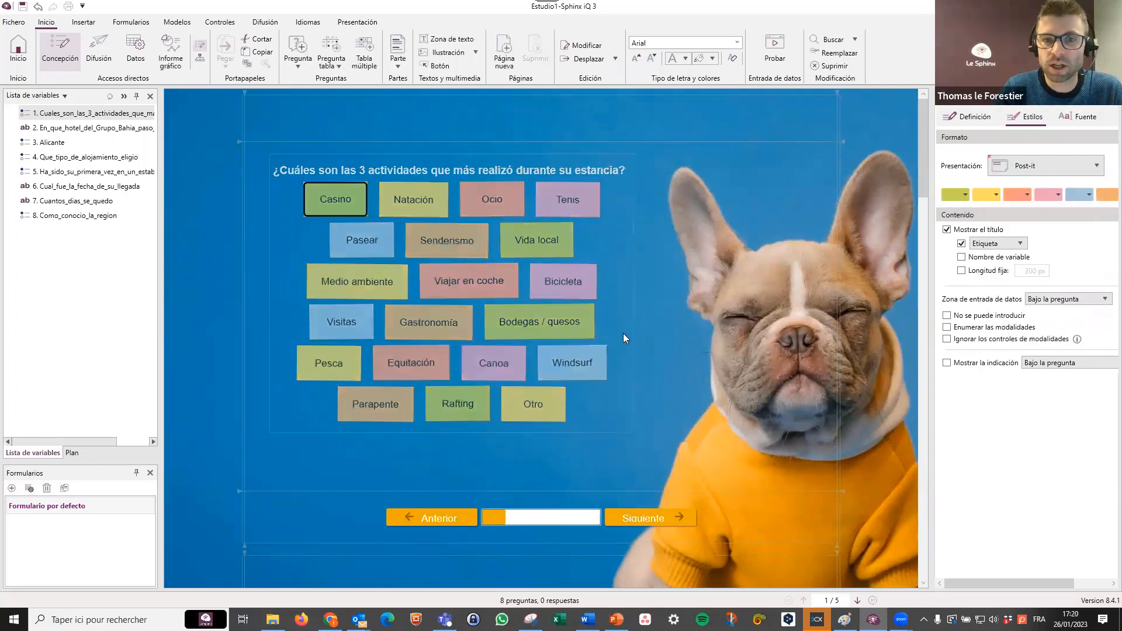
pyautogui.click(669, 342)
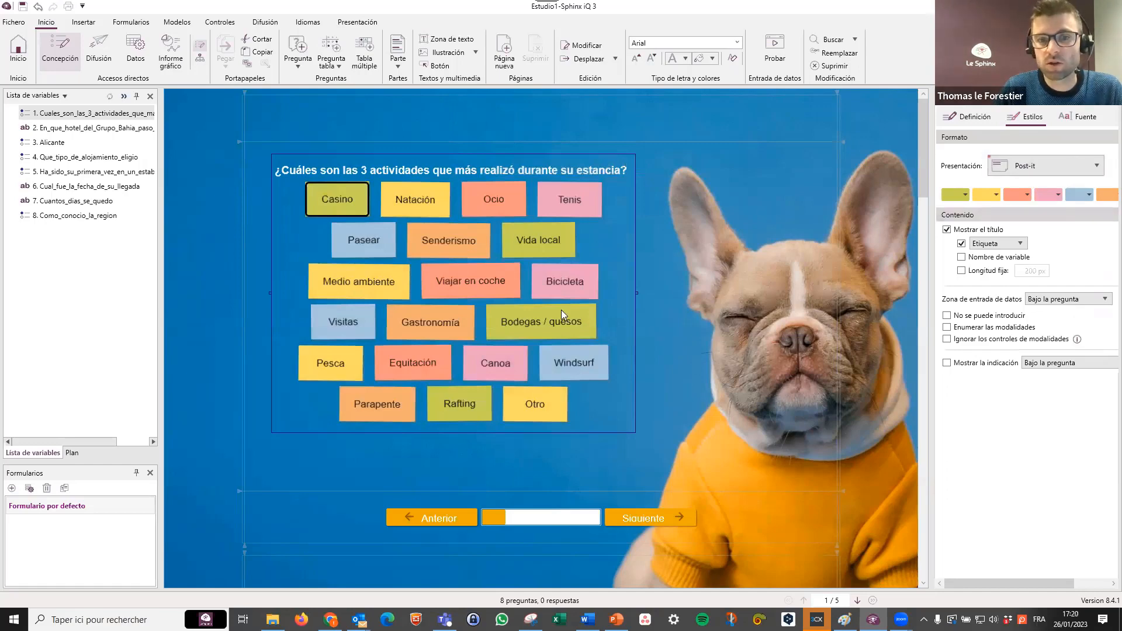
# Close the current survey without saving it and open the questionnaire design of the Demo_IQ3 project.
pyautogui.scroll(-1, 560, 308)
pyautogui.scroll(-1, 560, 308)
pyautogui.scroll(-1, 532, 382)
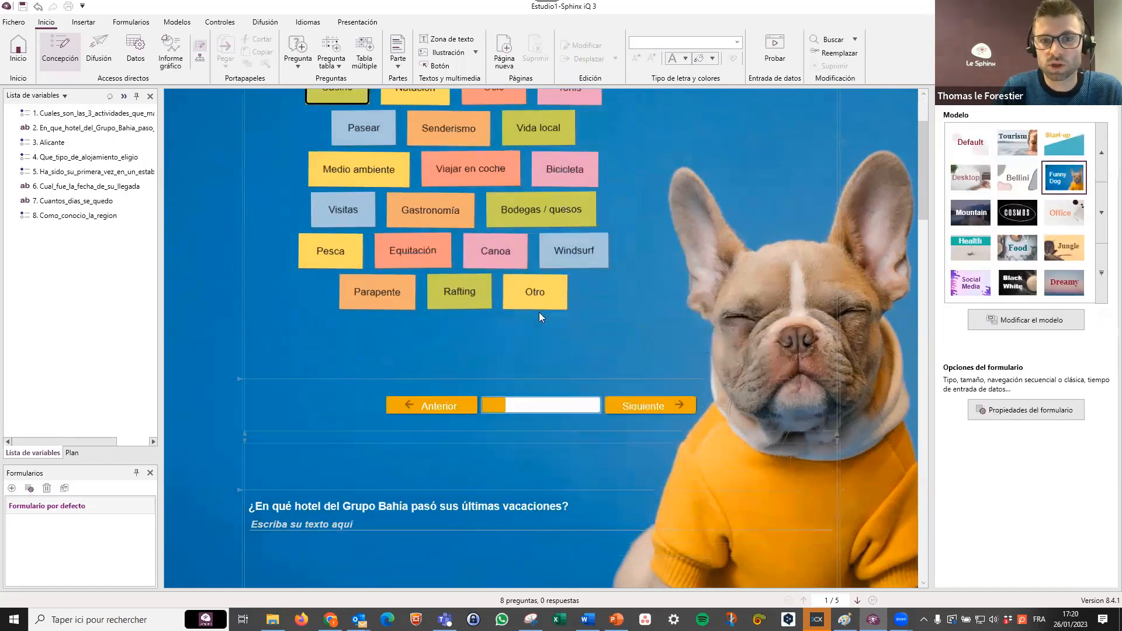
pyautogui.scroll(2, 539, 312)
pyautogui.moveTo(523, 224)
pyautogui.mouseDown()
pyautogui.moveTo(624, 248)
pyautogui.moveTo(631, 223)
pyautogui.moveTo(523, 220)
pyautogui.mouseUp()
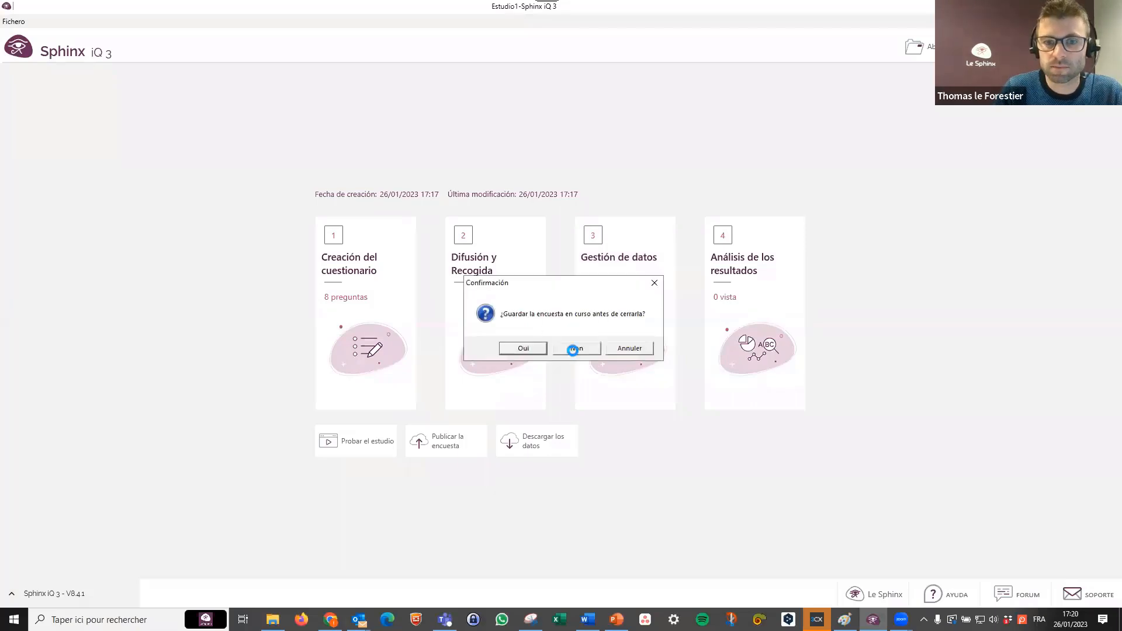
pyautogui.click(574, 349)
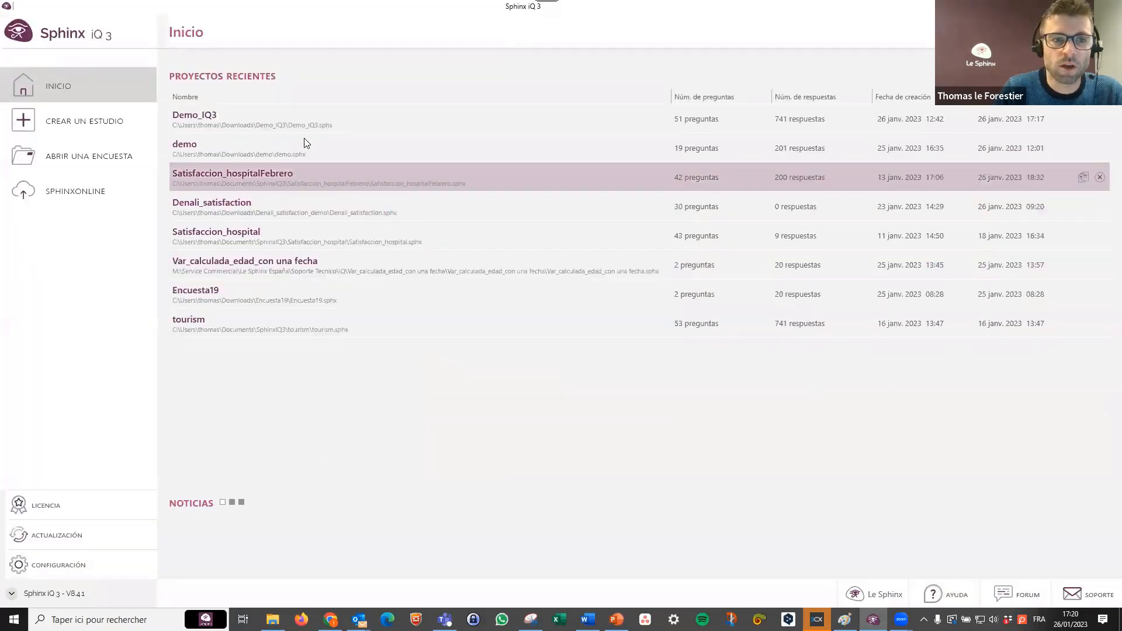
pyautogui.click(251, 118)
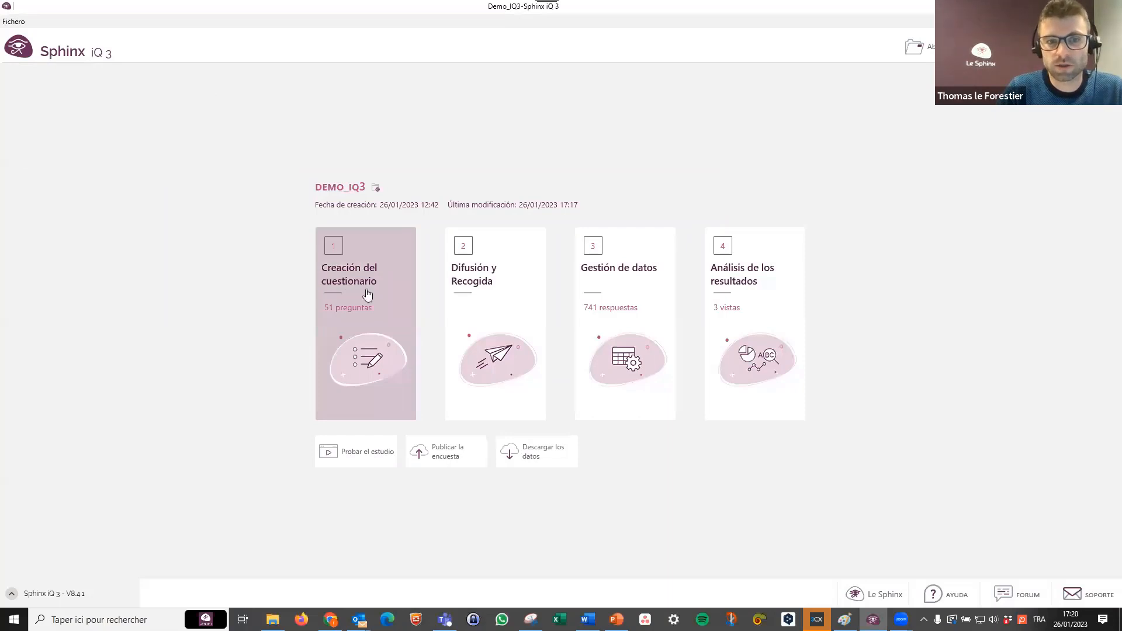
pyautogui.click(366, 296)
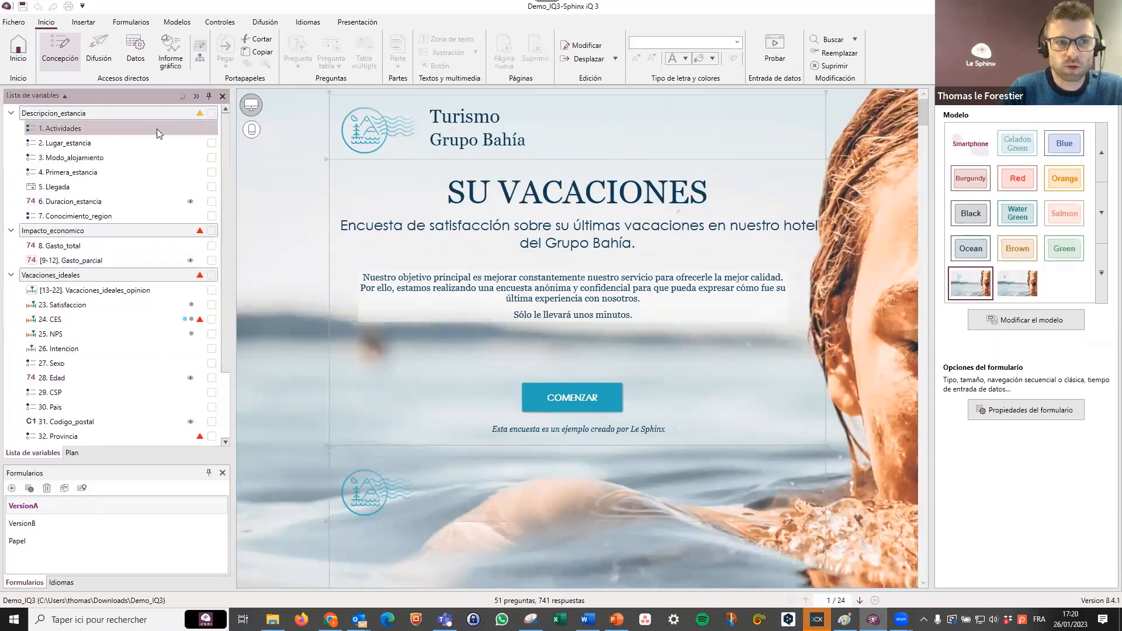
# Shift the introduction paragraph slightly right and down, and the COMENZAR button slightly right and up on the opening page.
pyautogui.click(156, 290)
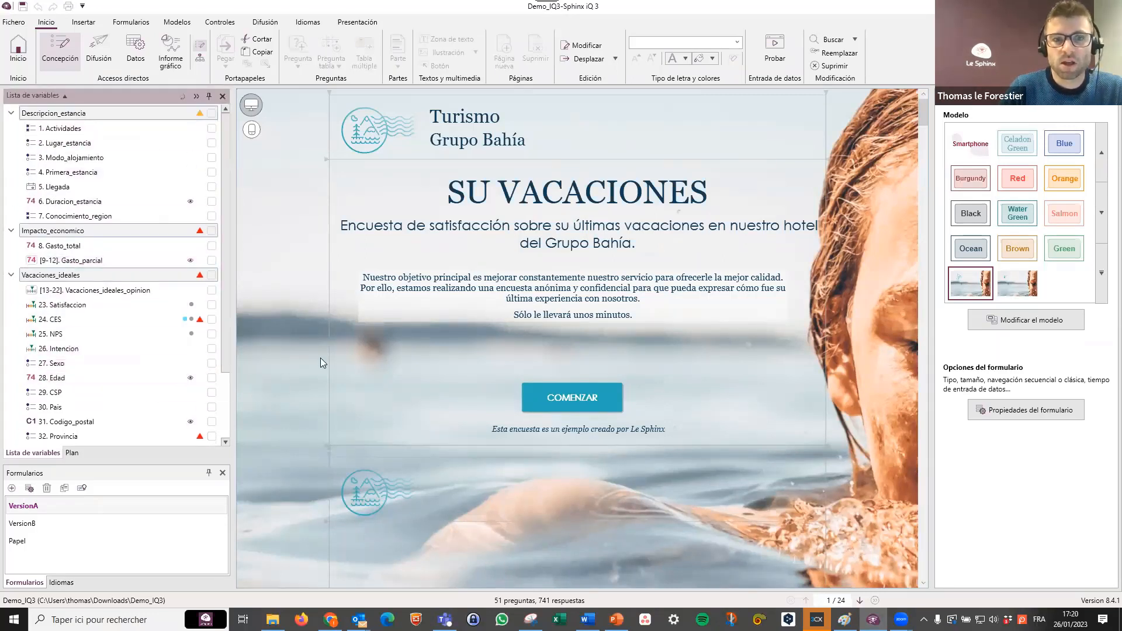
pyautogui.click(539, 314)
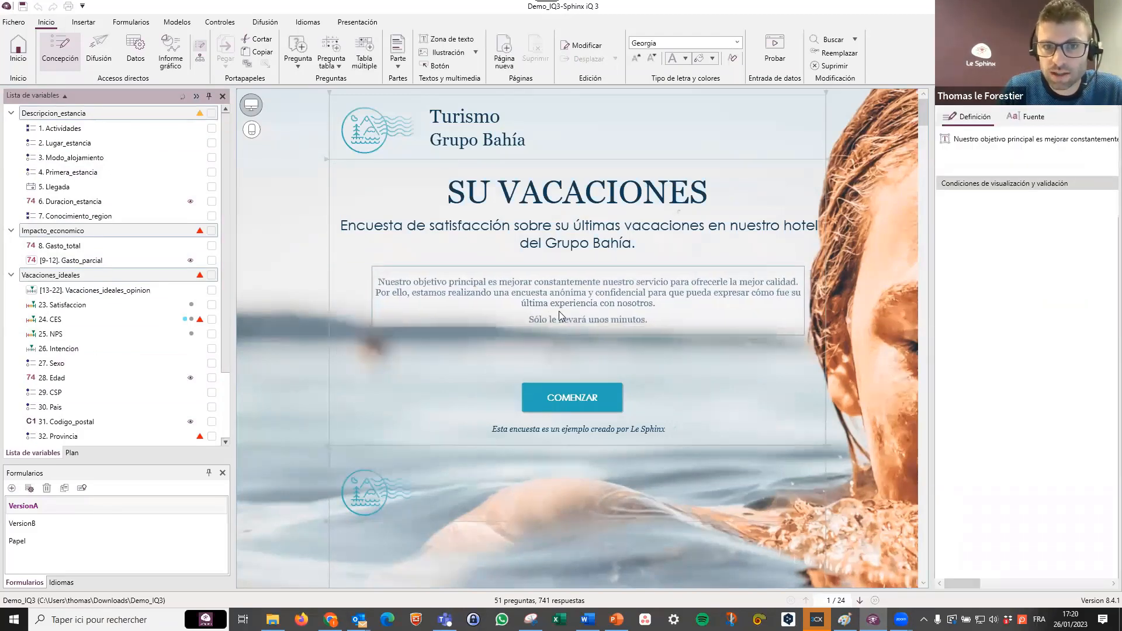
pyautogui.click(367, 129)
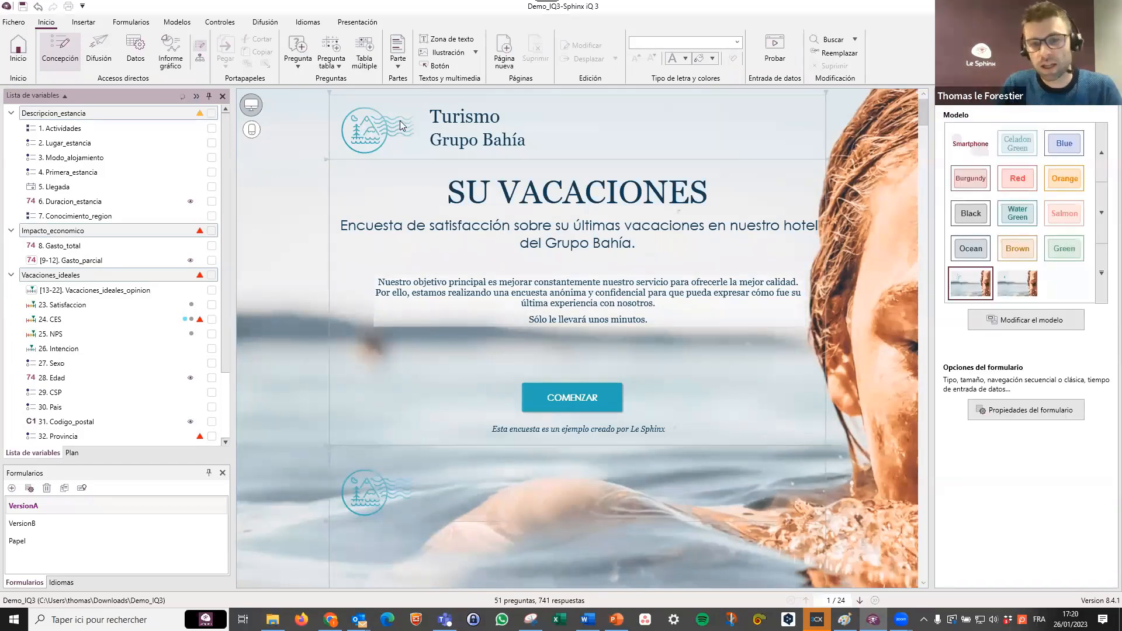
pyautogui.moveTo(561, 390); pyautogui.dragTo(570, 384)
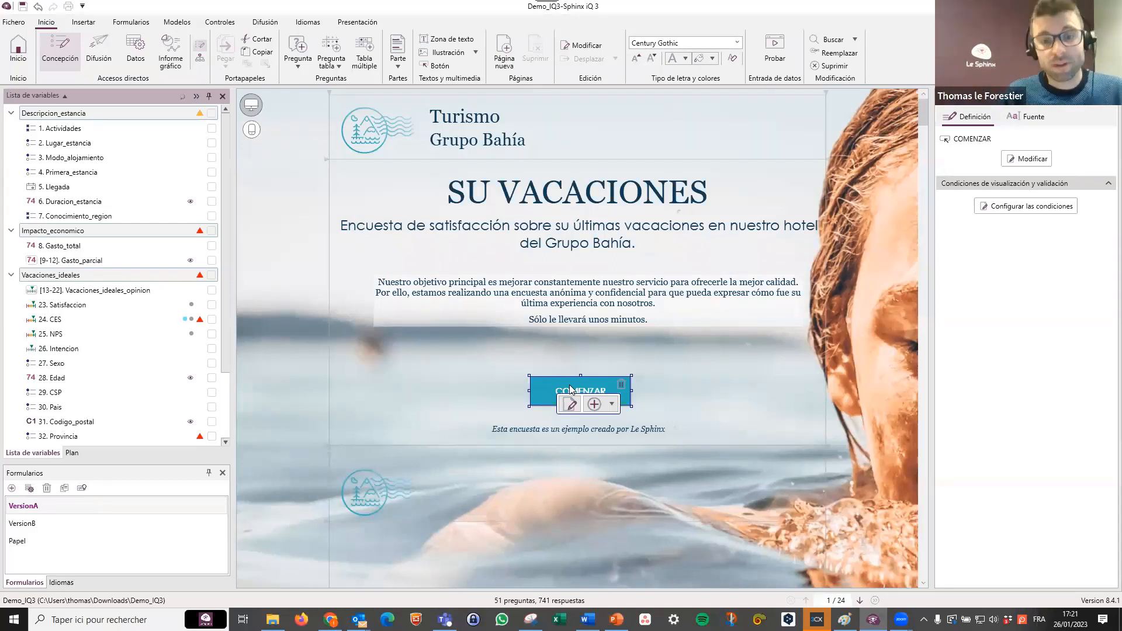
# Change the presentation of the question asking for the Grupo Bahía hotel from the last vacation to Chips.
pyautogui.scroll(-10, 564, 318)
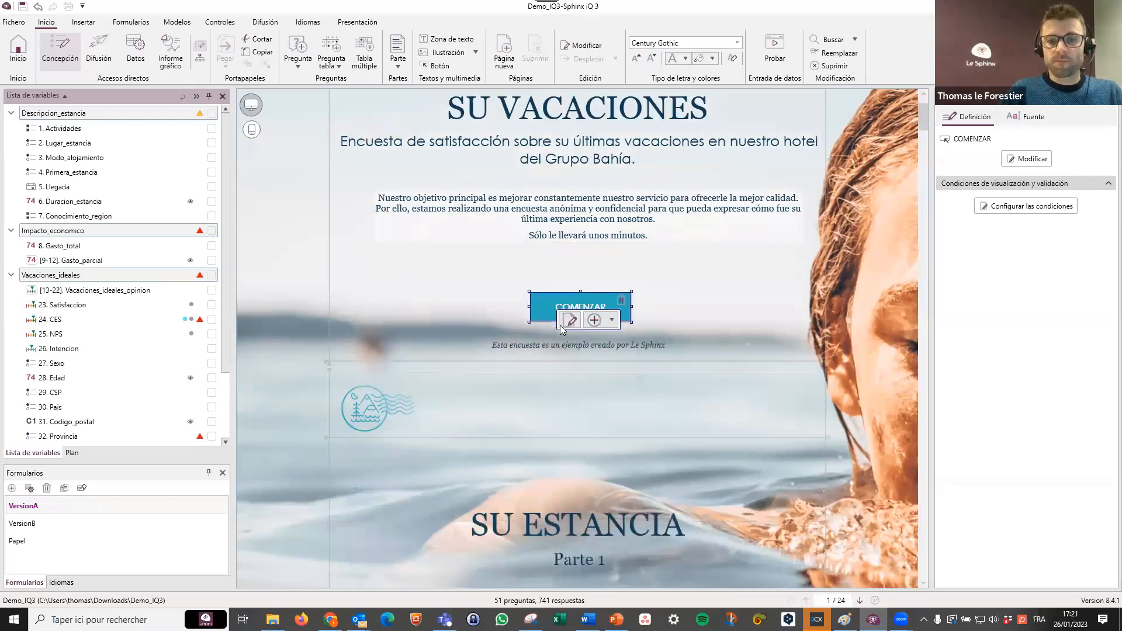
pyautogui.scroll(-2, 568, 320)
pyautogui.click(556, 314)
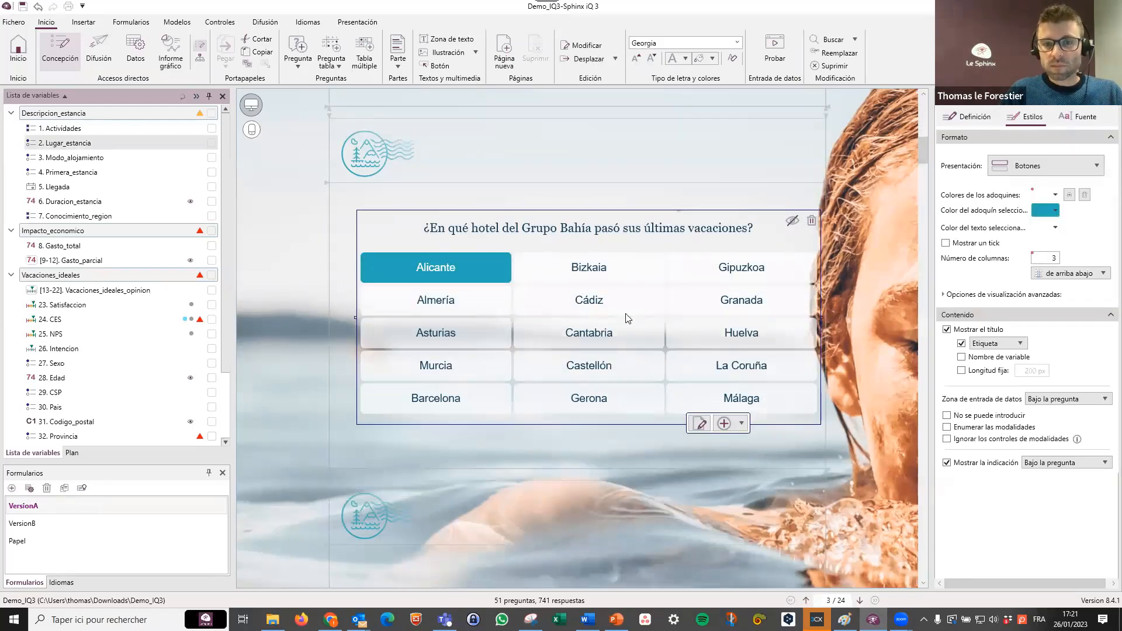
pyautogui.click(1050, 163)
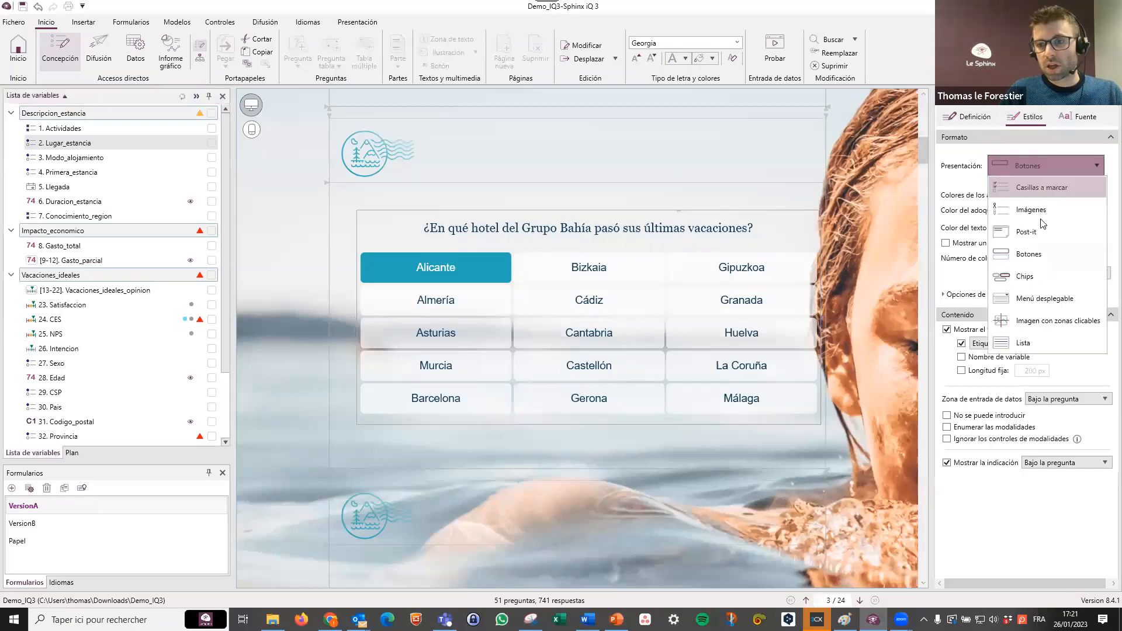
pyautogui.click(1039, 277)
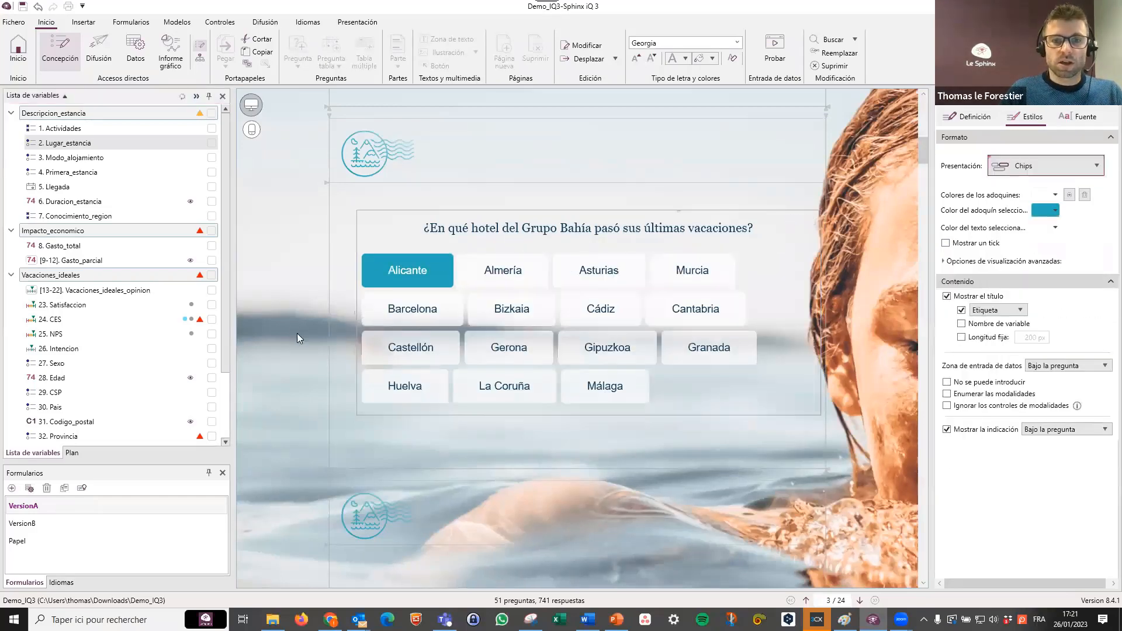
# Insert a clickable-image question above the accommodation type question on page 5 of the form.
pyautogui.scroll(-3, 356, 372)
pyautogui.scroll(-6, 390, 380)
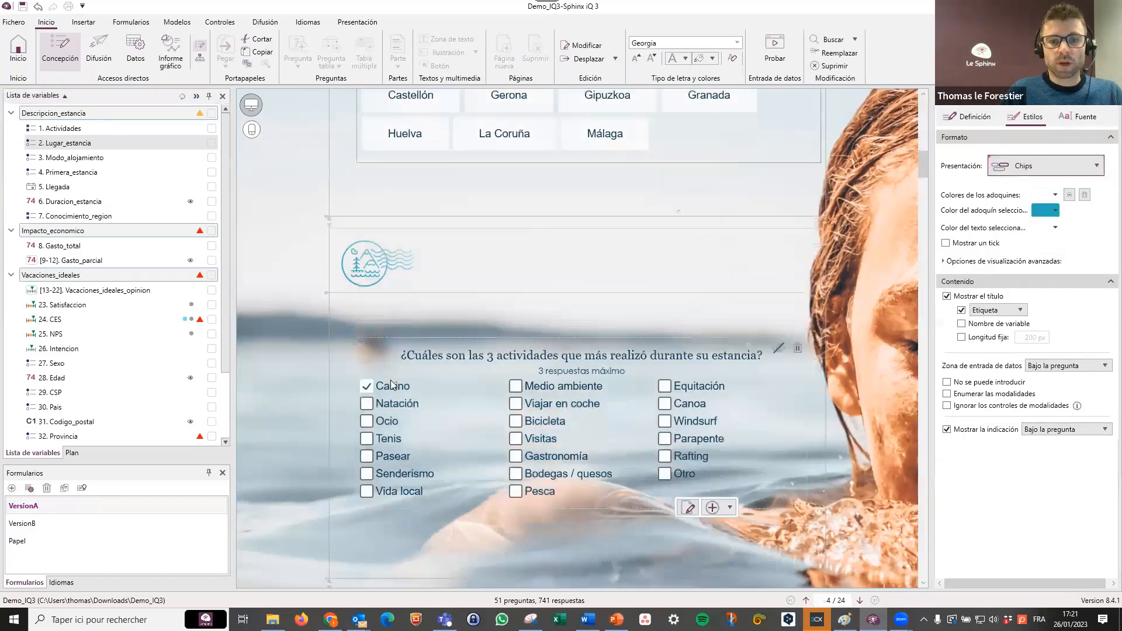
pyautogui.scroll(-2, 388, 379)
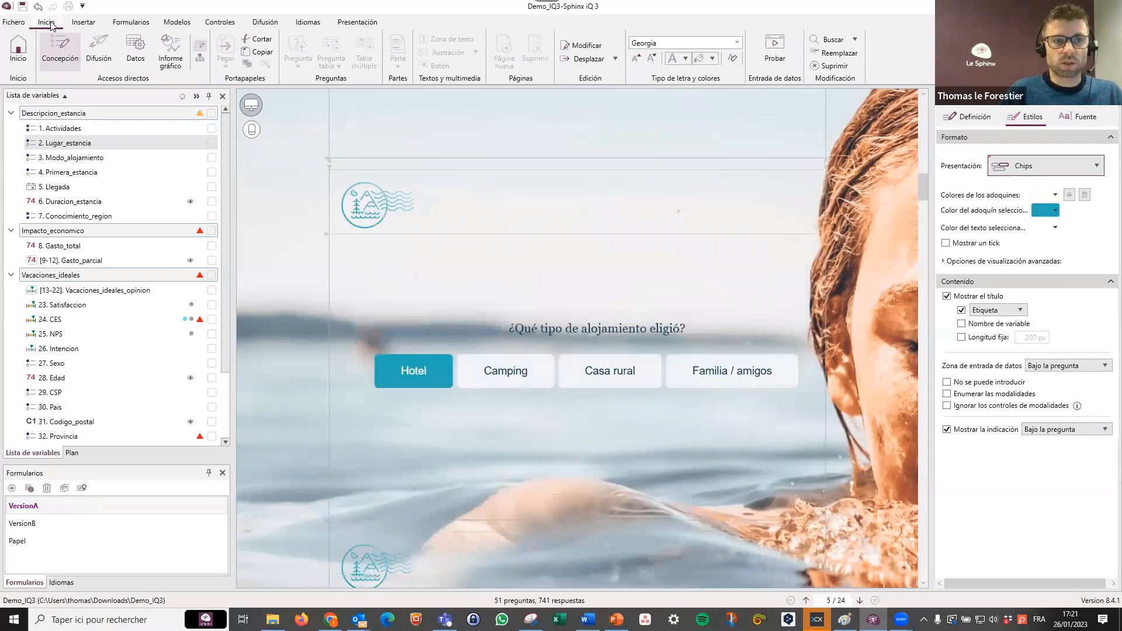
pyautogui.click(83, 22)
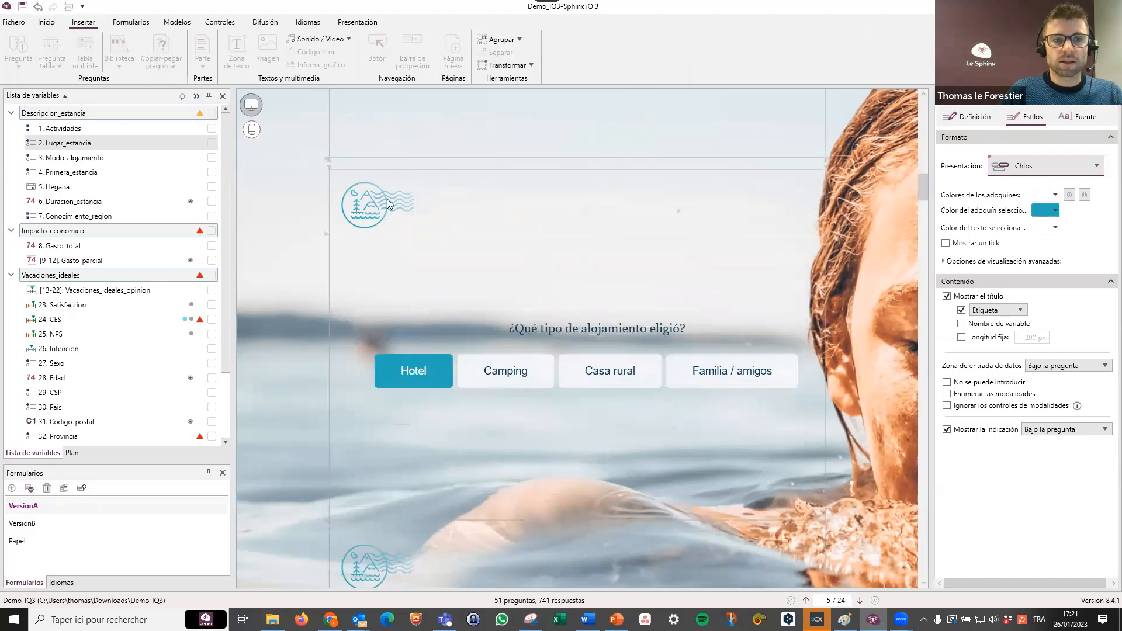
pyautogui.click(434, 260)
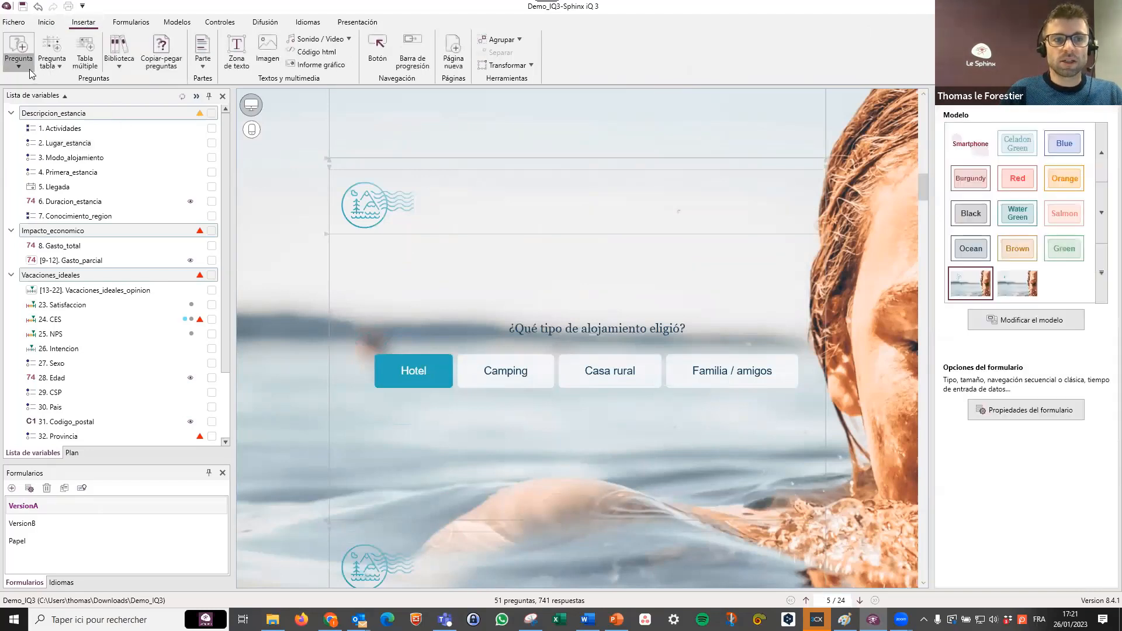
pyautogui.click(29, 68)
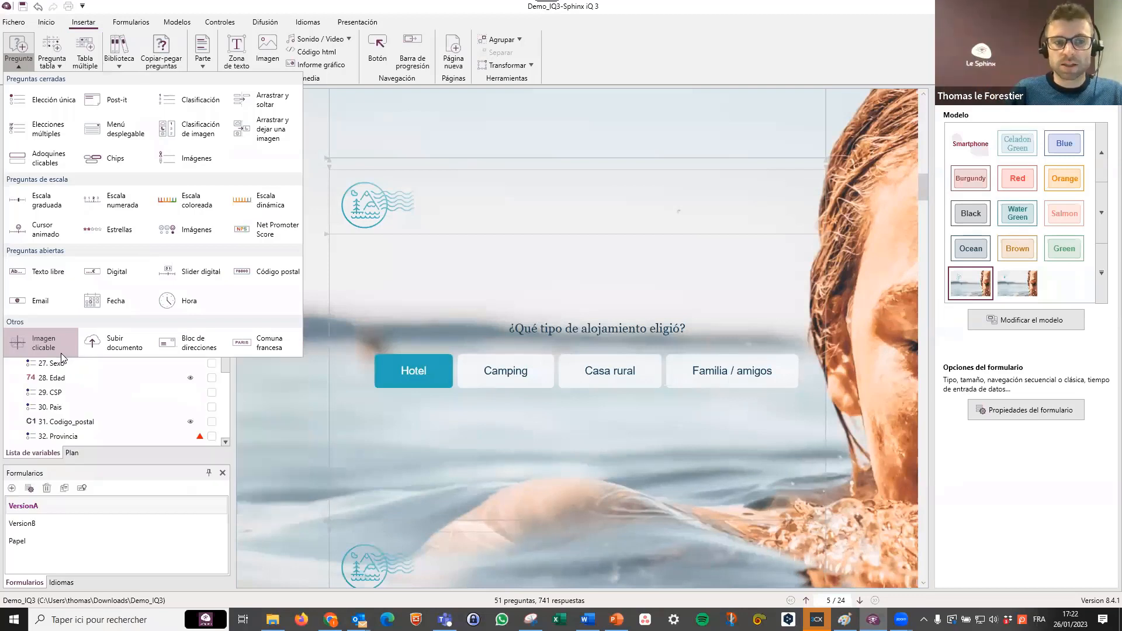
pyautogui.moveTo(115, 346)
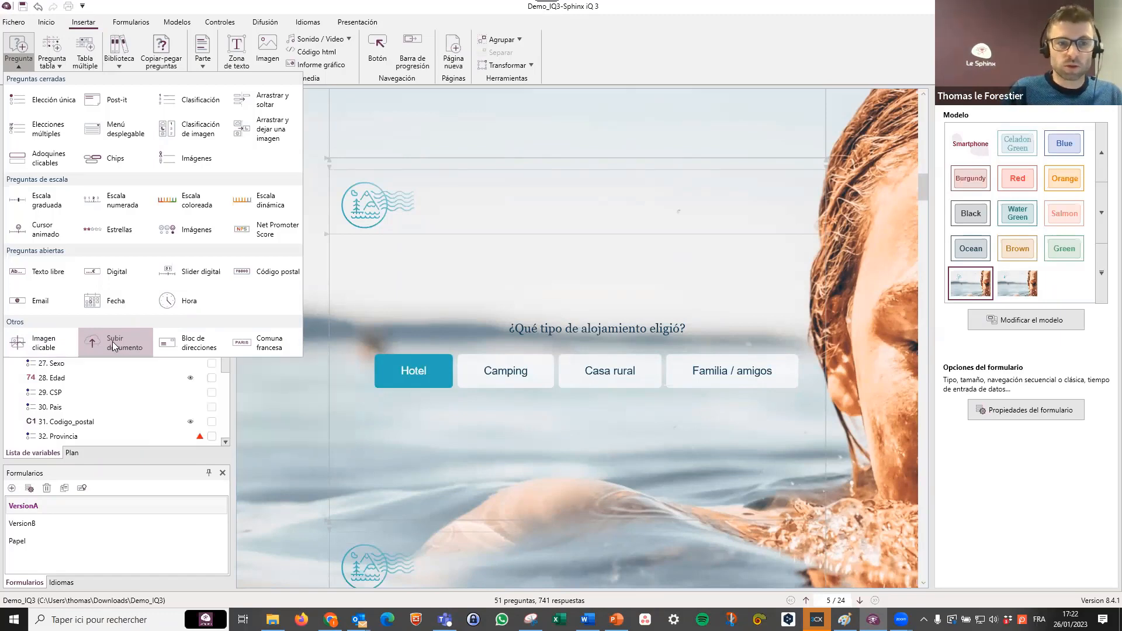
pyautogui.click(70, 346)
pyautogui.click(381, 297)
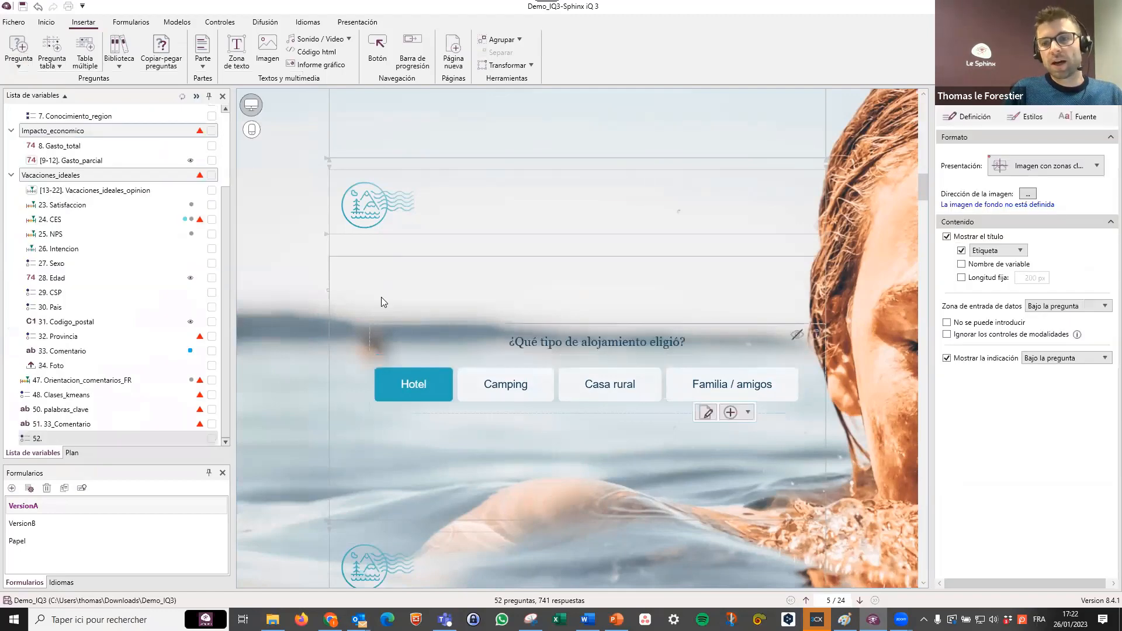
# Open the new question's definition and enter "¿De donde eres?" as its label.
pyautogui.doubleClick(382, 301)
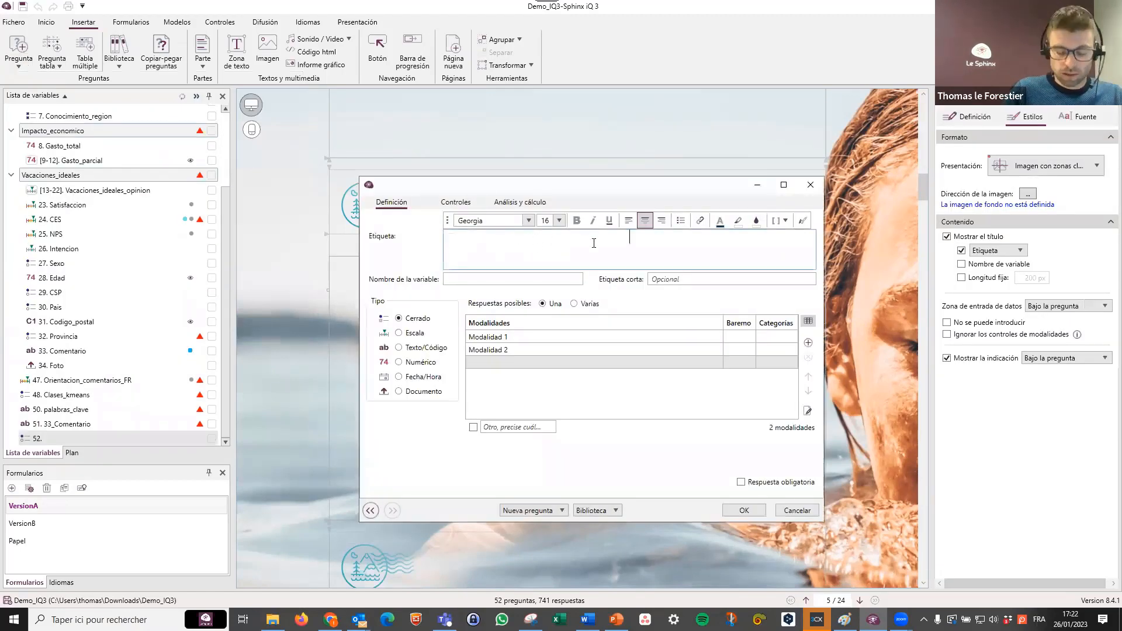
pyautogui.write('De don')
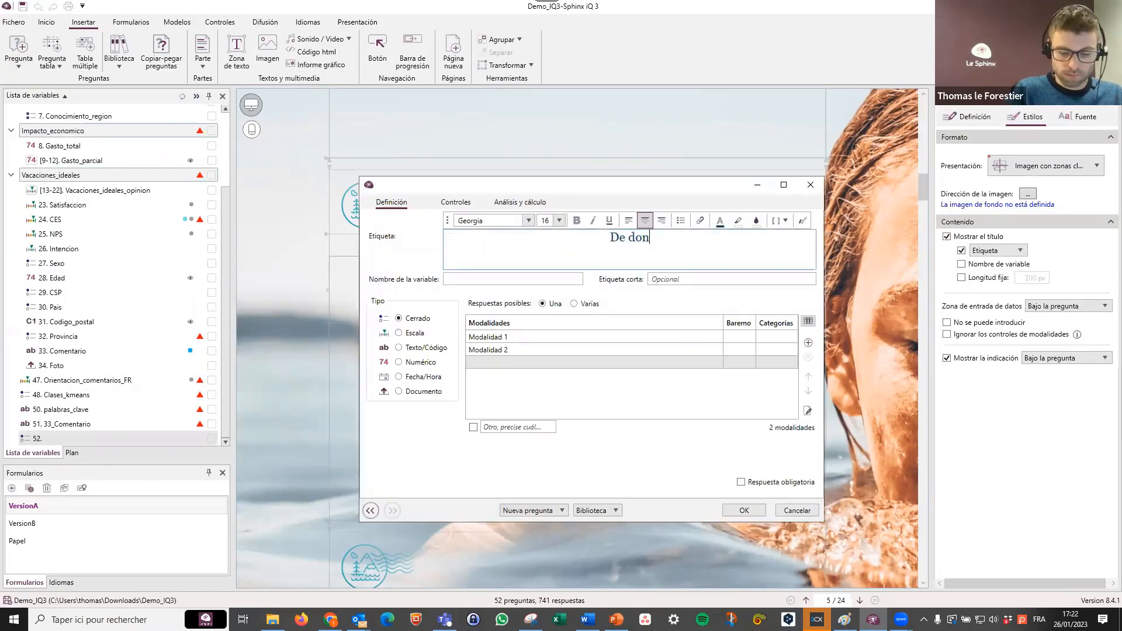
pyautogui.write('de res')
pyautogui.press('BackSpace')
pyautogui.press('BackSpace')
pyautogui.press('BackSpace')
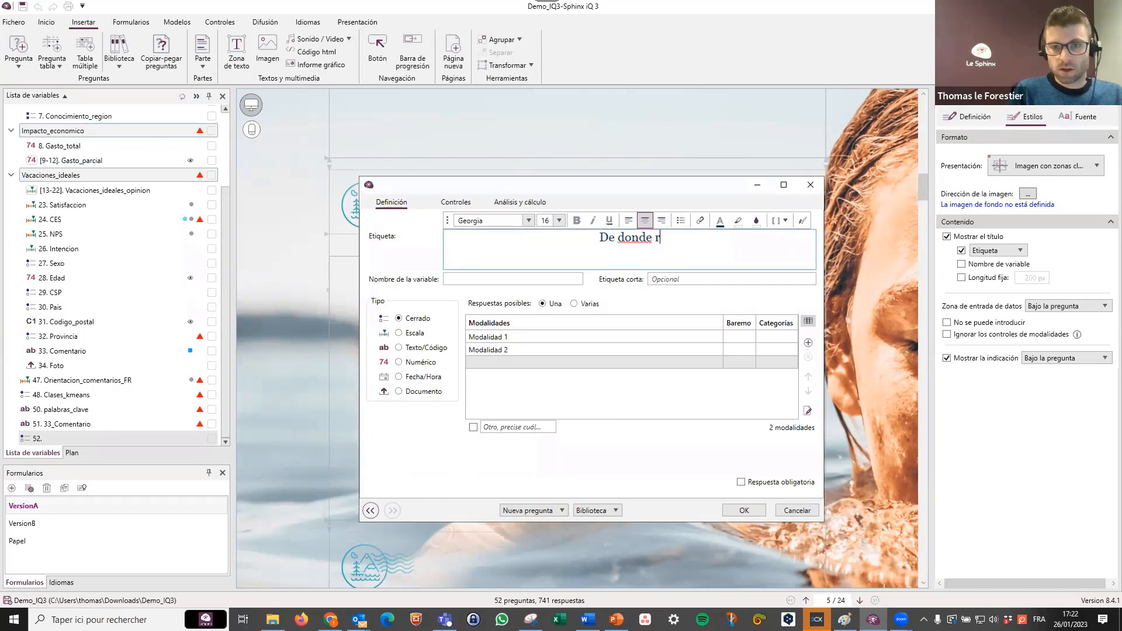
pyautogui.write('eres')
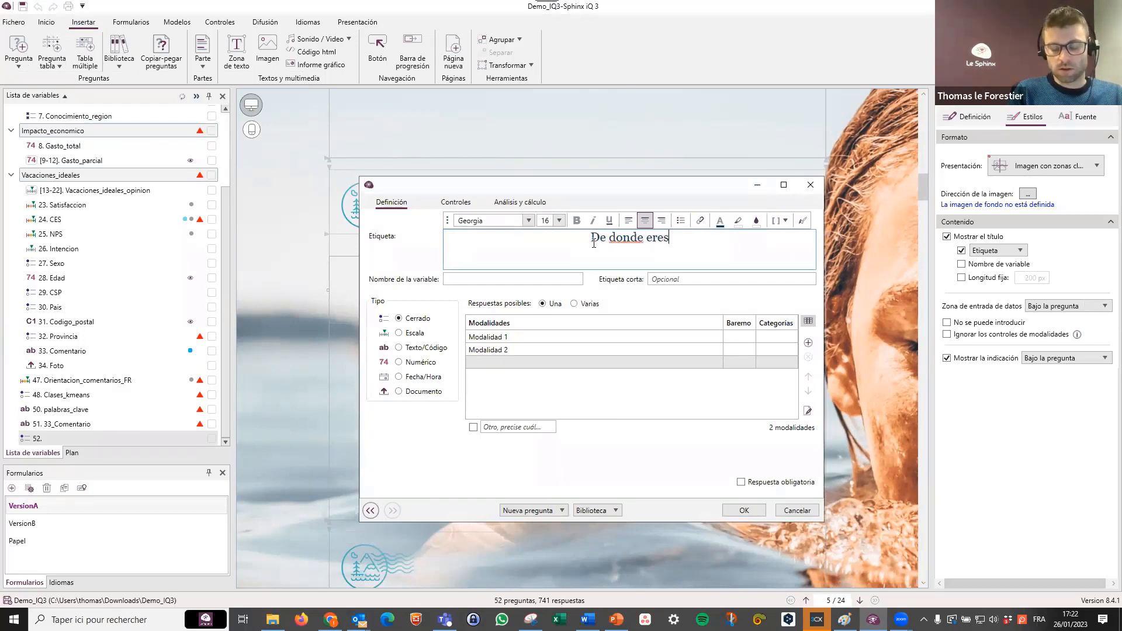
pyautogui.write('?')
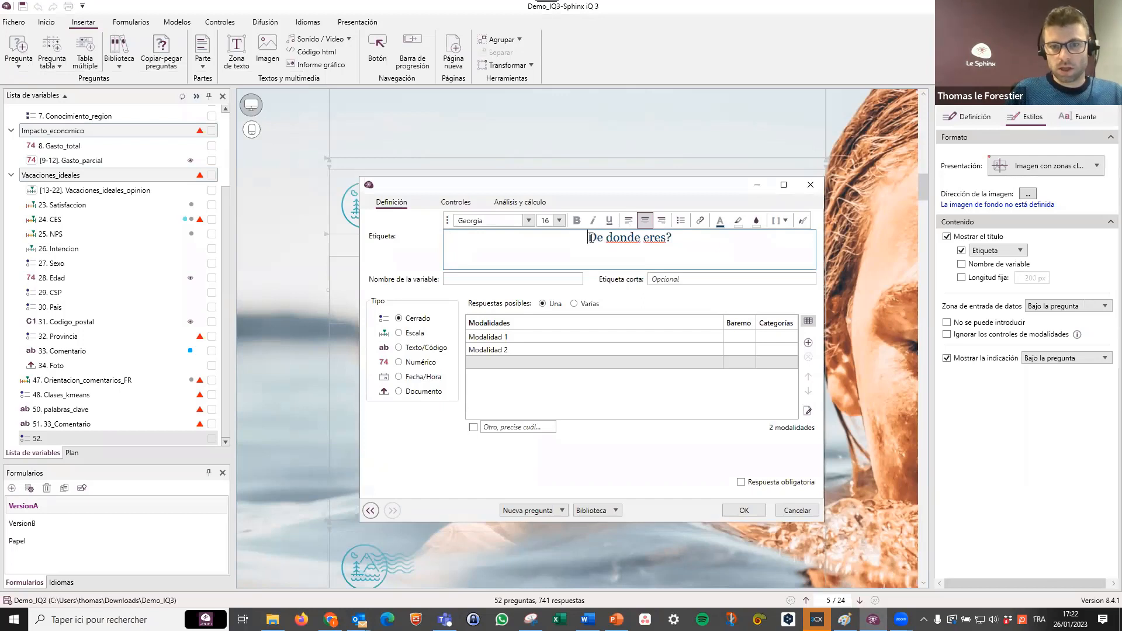
pyautogui.write('¿')
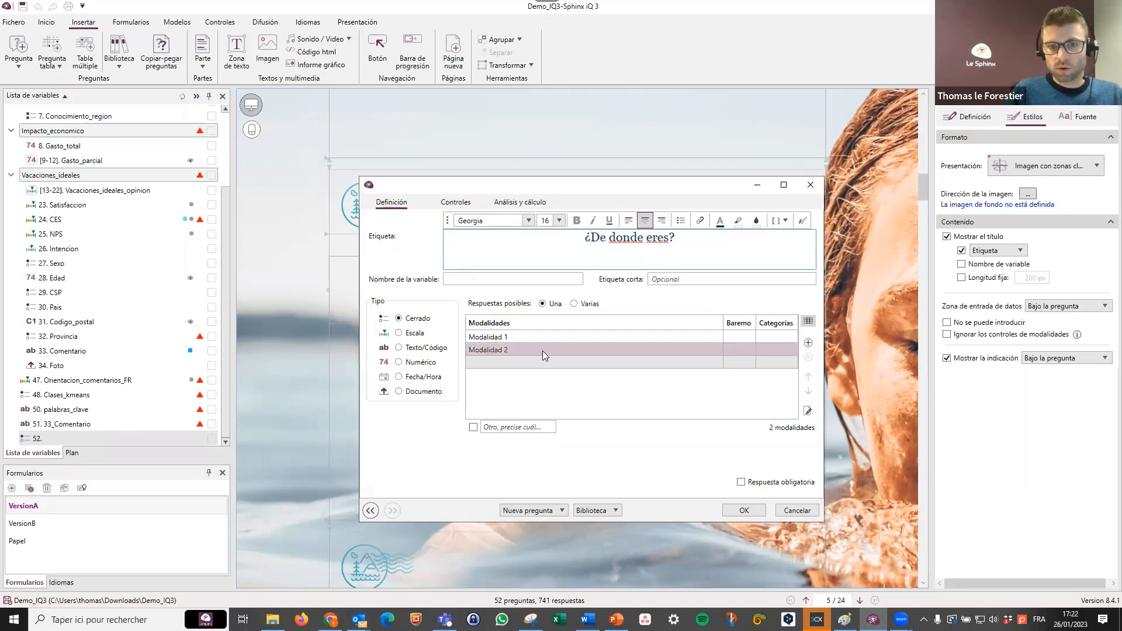
# Name the new question's two answer modalities Mexico and Chile.
pyautogui.click(532, 339)
pyautogui.write('Mexico')
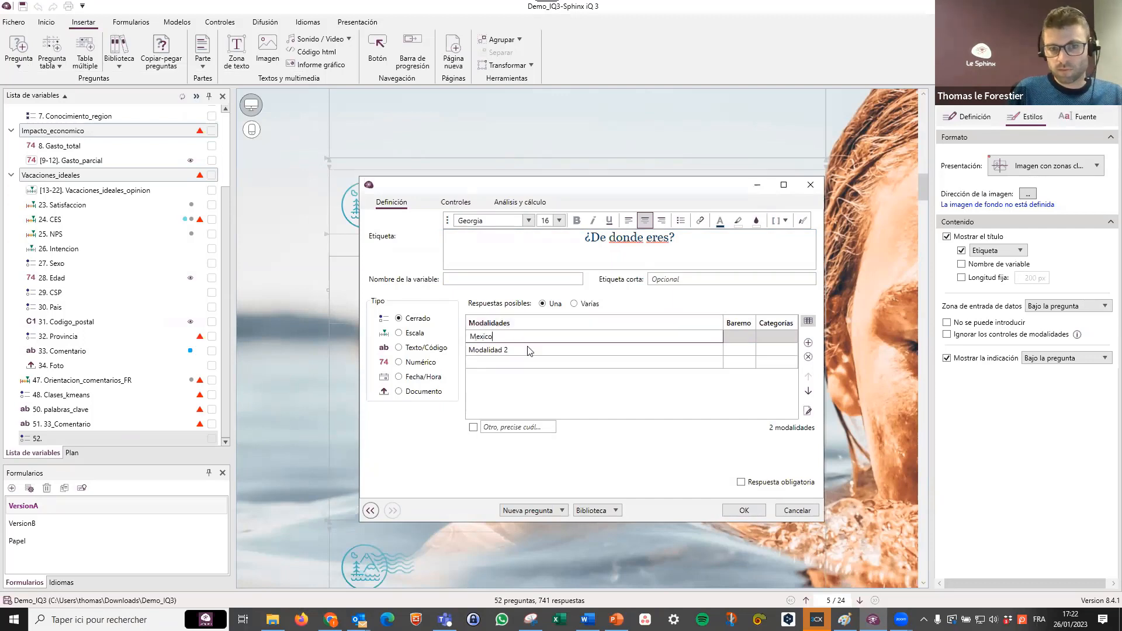
pyautogui.click(528, 349)
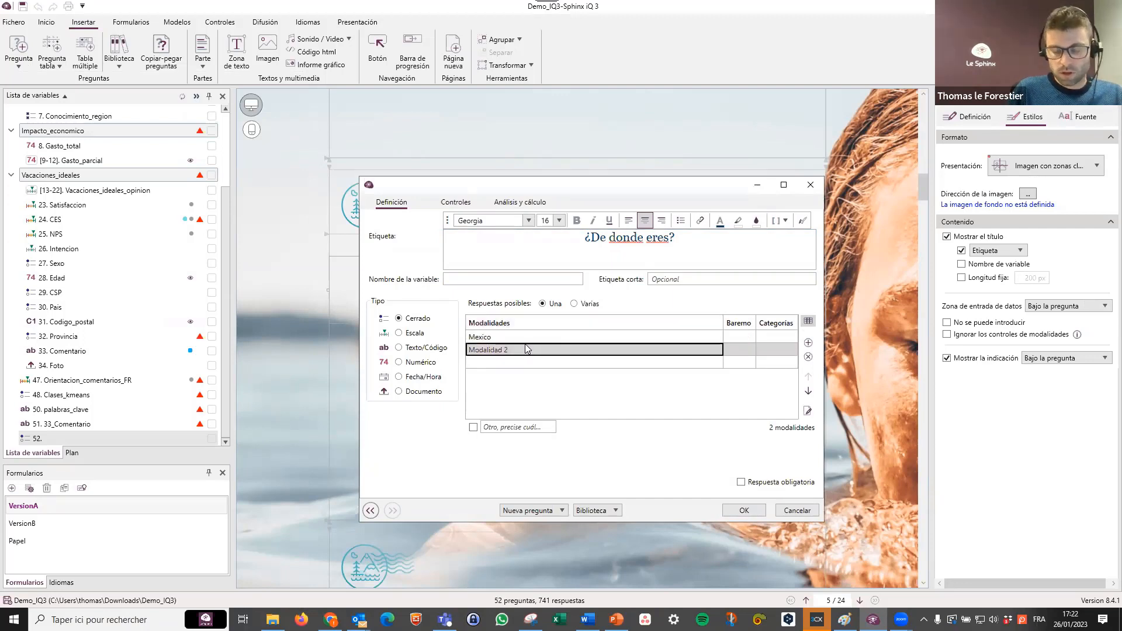
pyautogui.write('Chile')
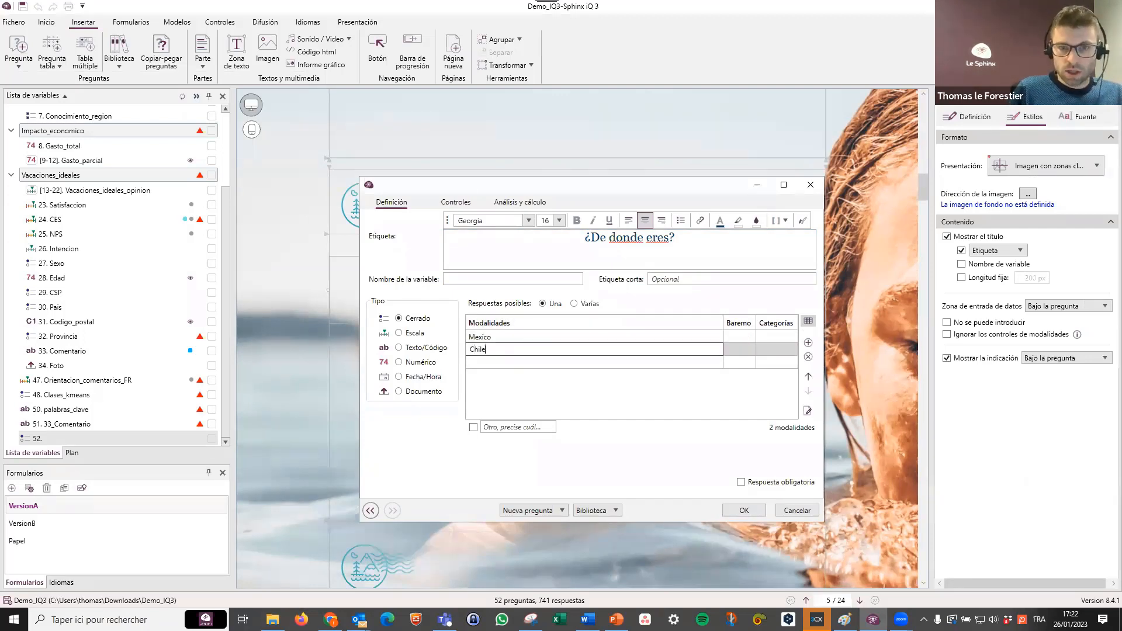
# Add Argentina and Colombia as further modalities, name the variable pais3, and accept the question definition.
pyautogui.click(517, 363)
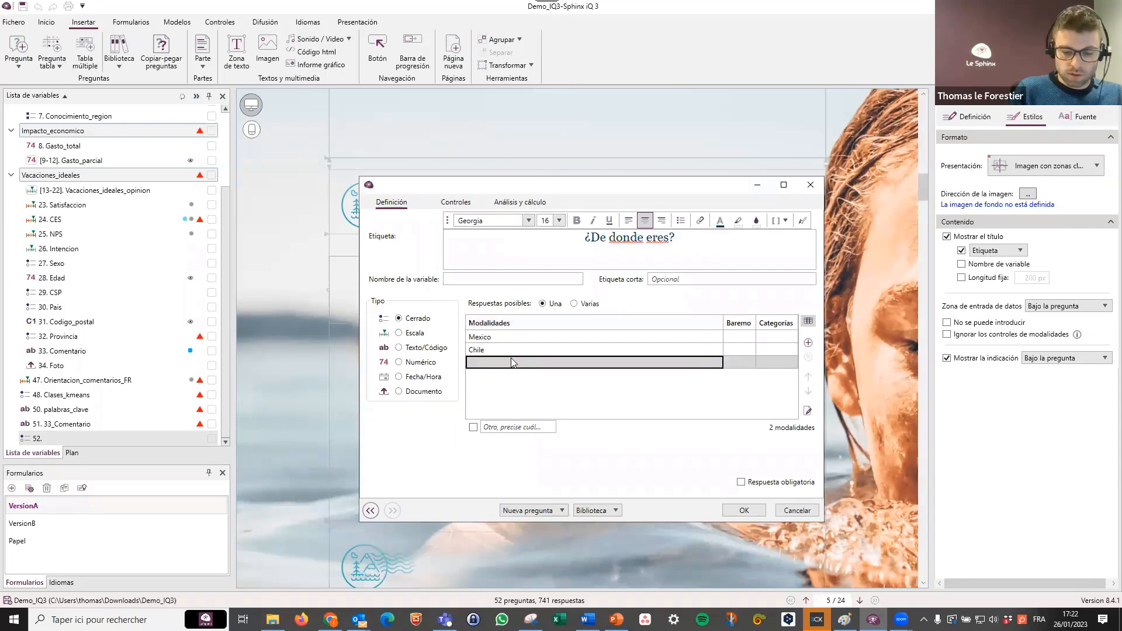
pyautogui.write('Argentina')
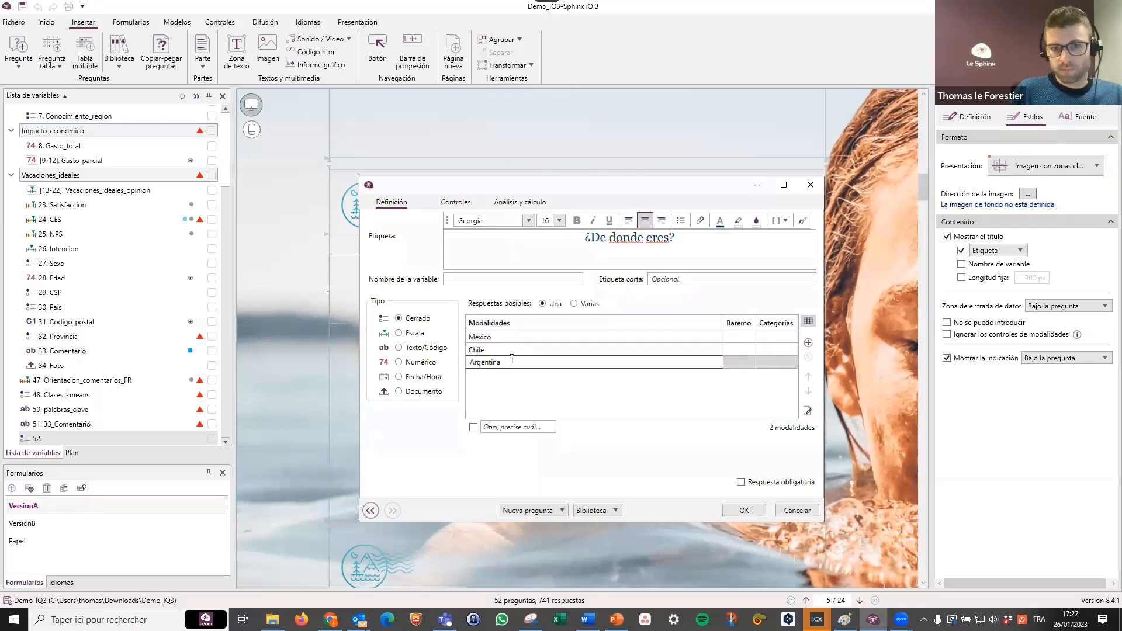
pyautogui.press('Return')
pyautogui.write('Colombia')
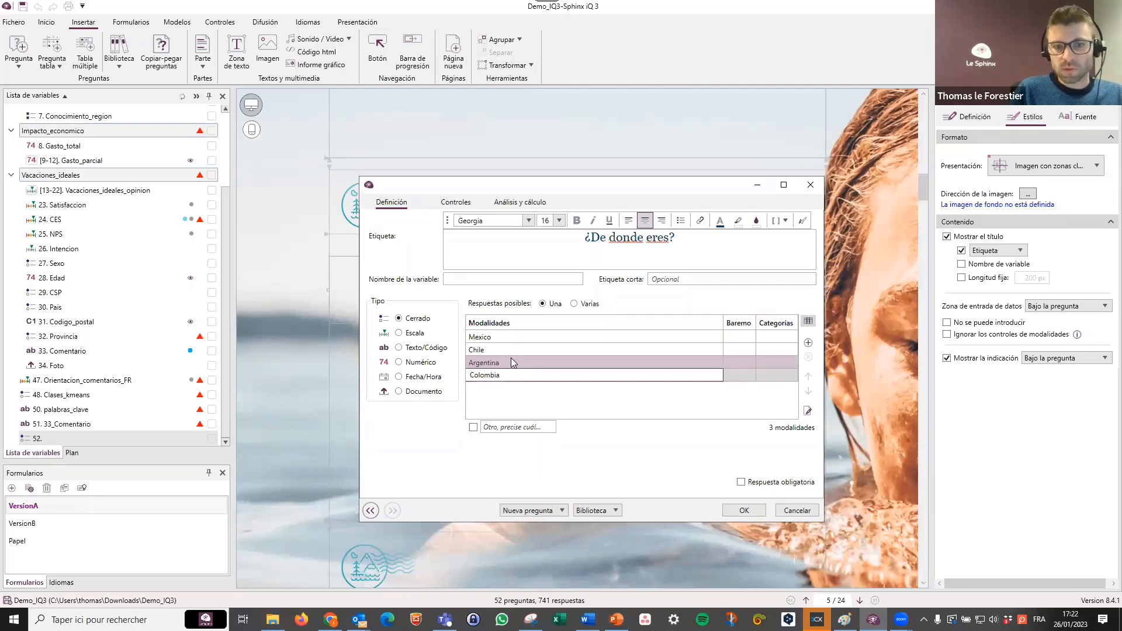
pyautogui.click(499, 278)
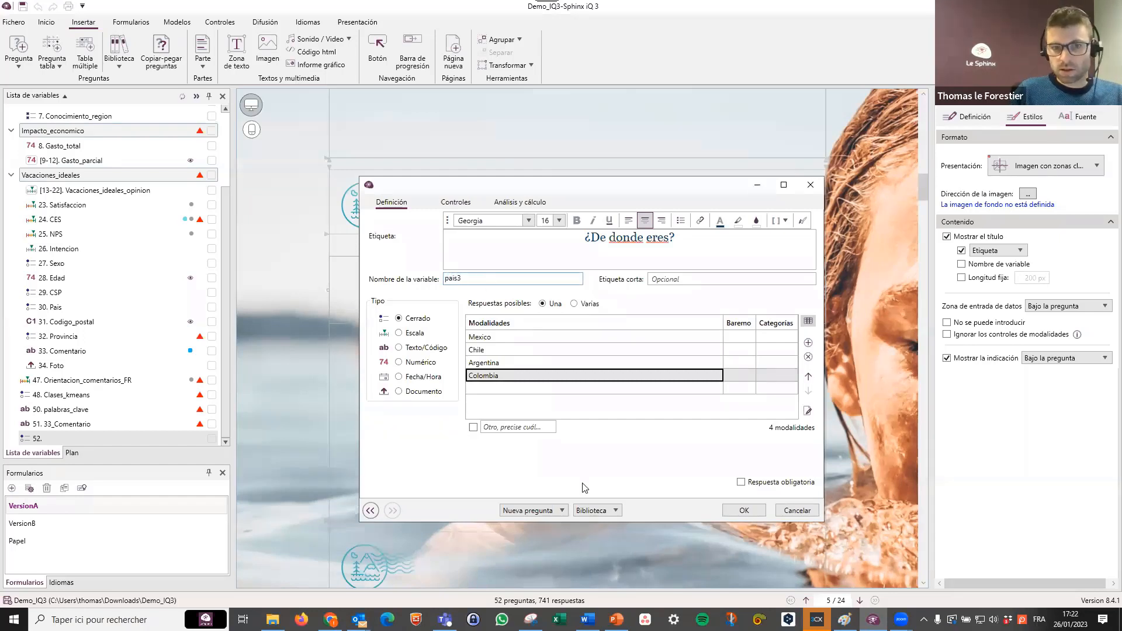
pyautogui.click(744, 510)
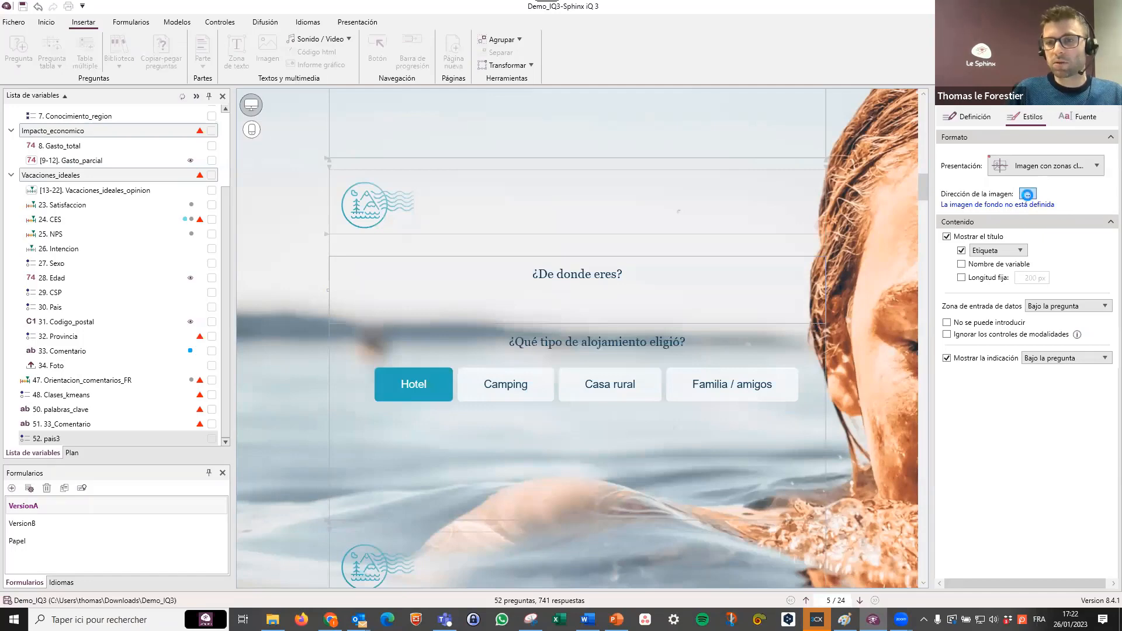
# Set latam2 from the Images folder as the background image of the clickable-image question.
pyautogui.click(1028, 195)
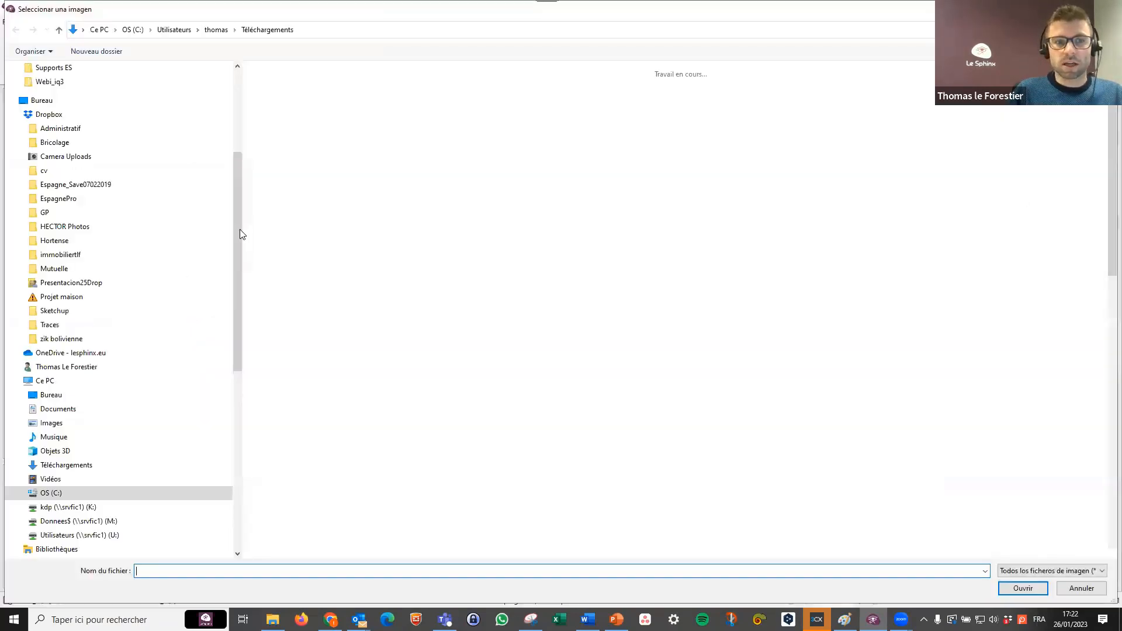
pyautogui.moveTo(240, 227); pyautogui.dragTo(241, 133)
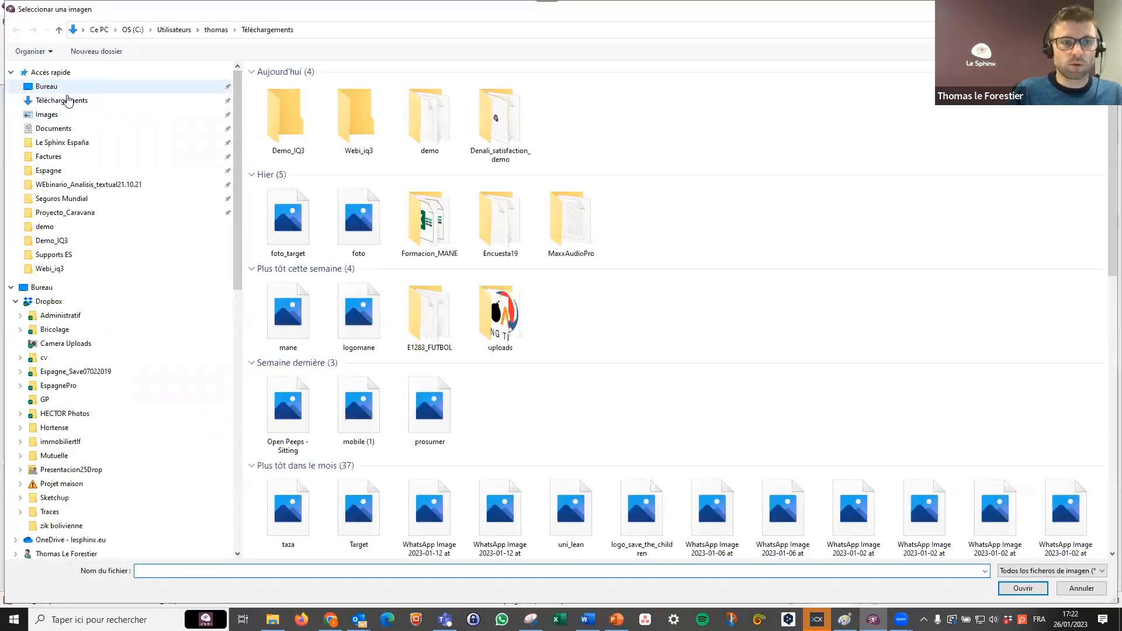
pyautogui.click(61, 115)
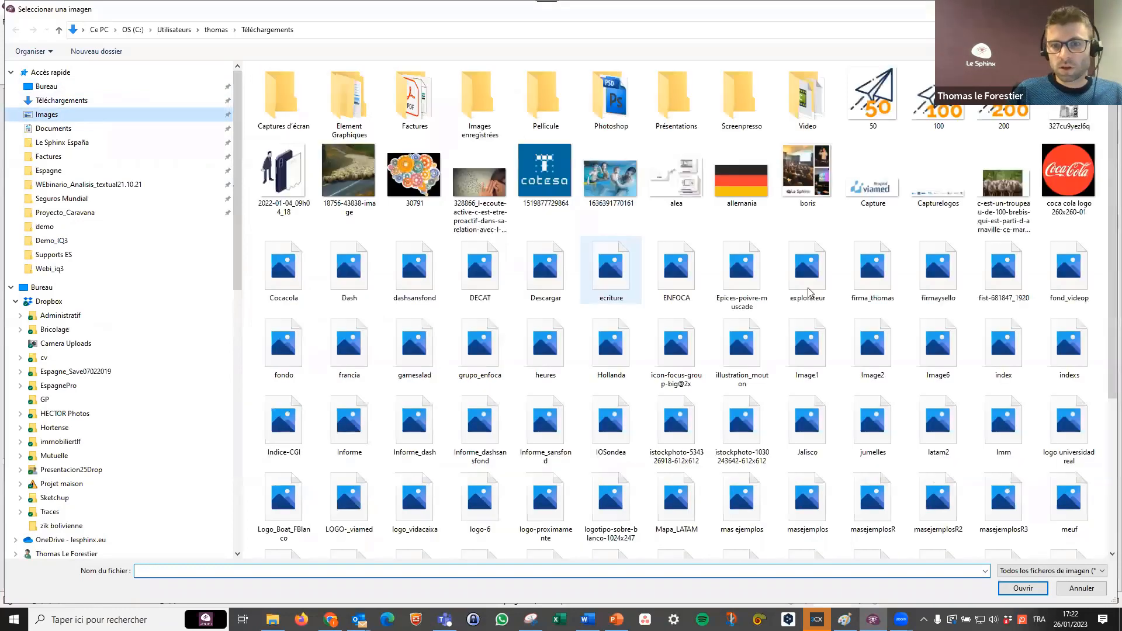
pyautogui.doubleClick(951, 427)
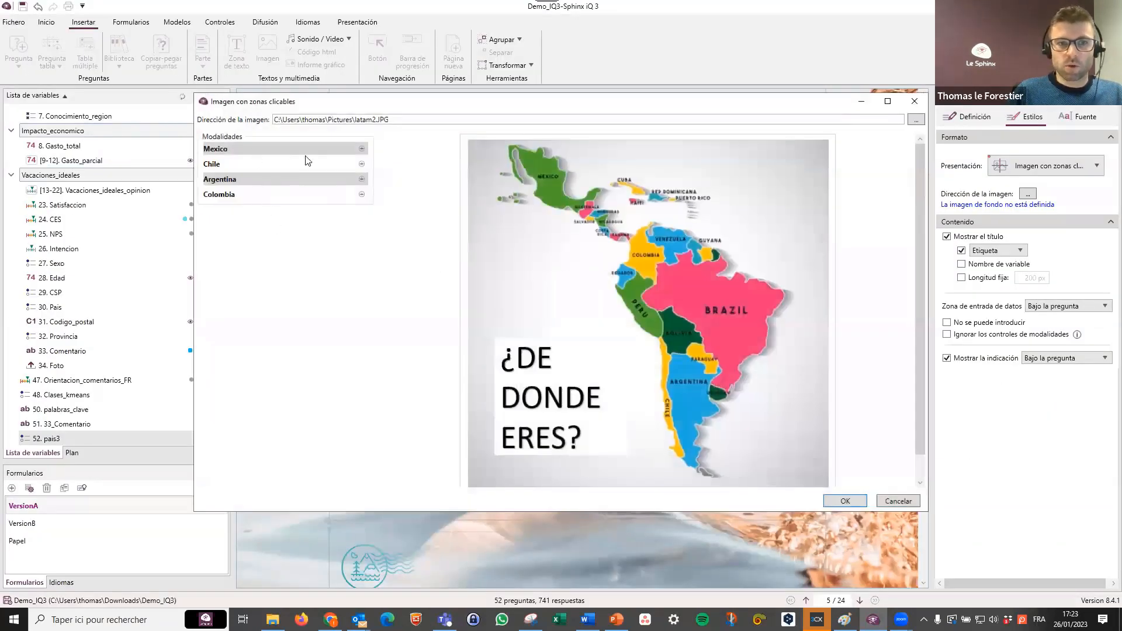
# Place the Mexico zone over Mexico on the map and fit a narrow, tall Chile zone over Chile.
pyautogui.click(362, 148)
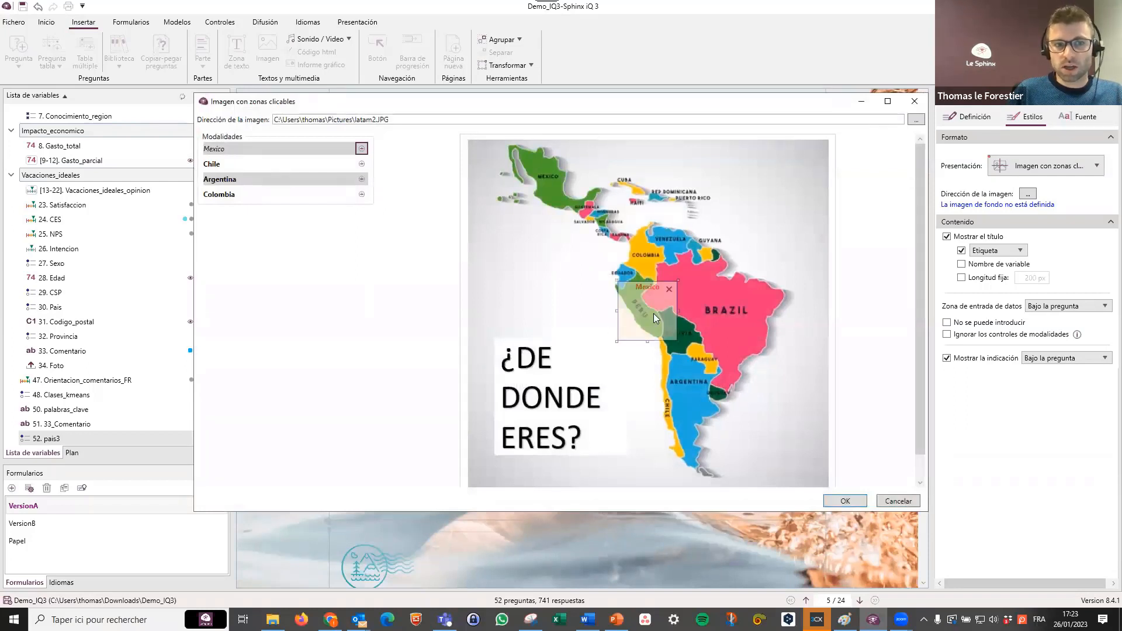
pyautogui.moveTo(651, 273); pyautogui.dragTo(547, 169)
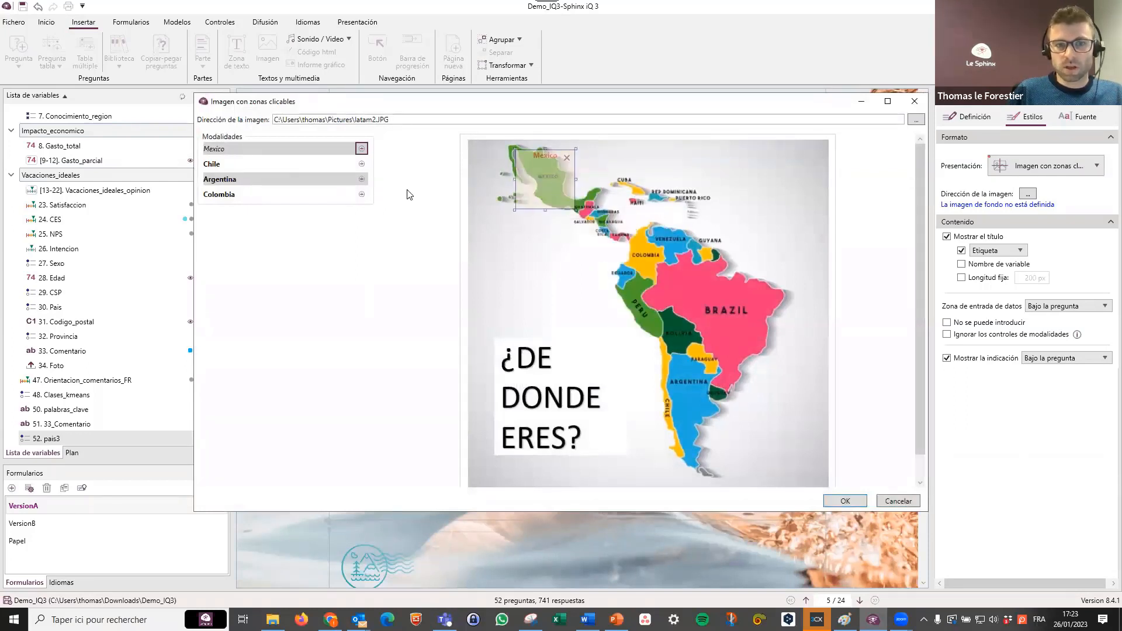
pyautogui.click(362, 164)
pyautogui.moveTo(661, 318); pyautogui.dragTo(665, 467)
pyautogui.moveTo(666, 430); pyautogui.dragTo(669, 409)
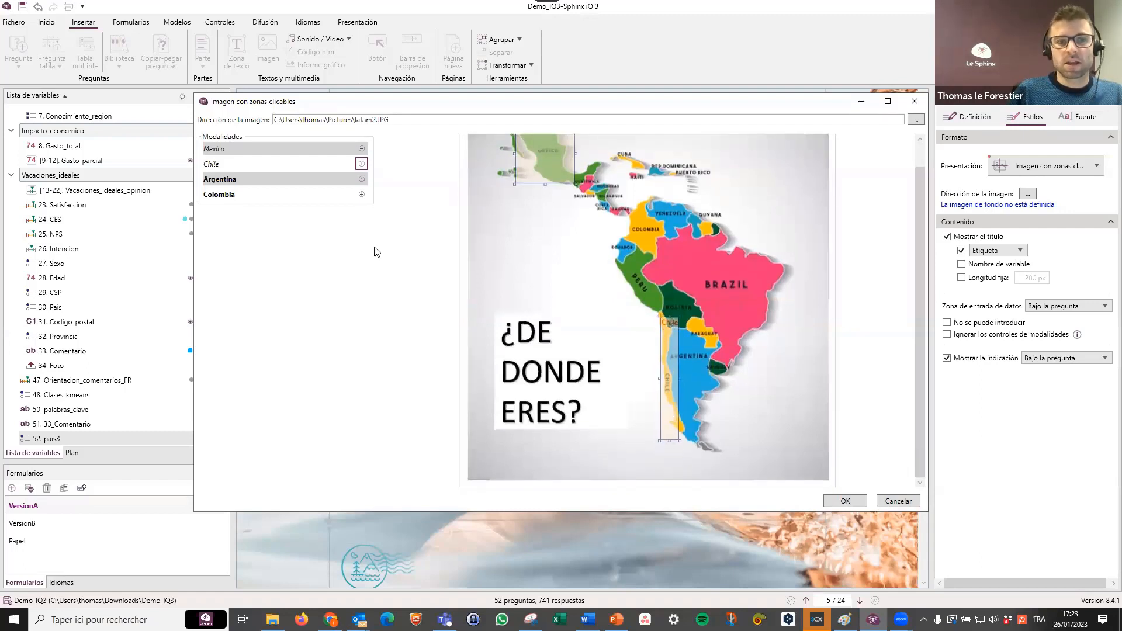
# Place the Argentina and Colombia zones over their countries on the map and accept the clickable zones.
pyautogui.click(362, 179)
pyautogui.moveTo(655, 323); pyautogui.dragTo(712, 387)
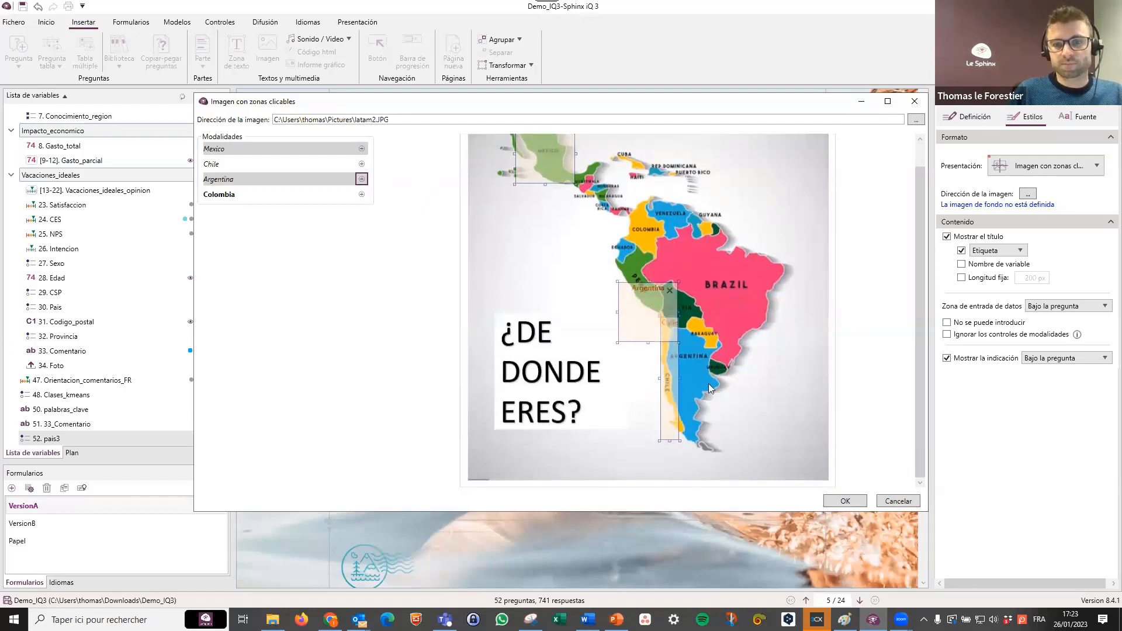
pyautogui.click(362, 195)
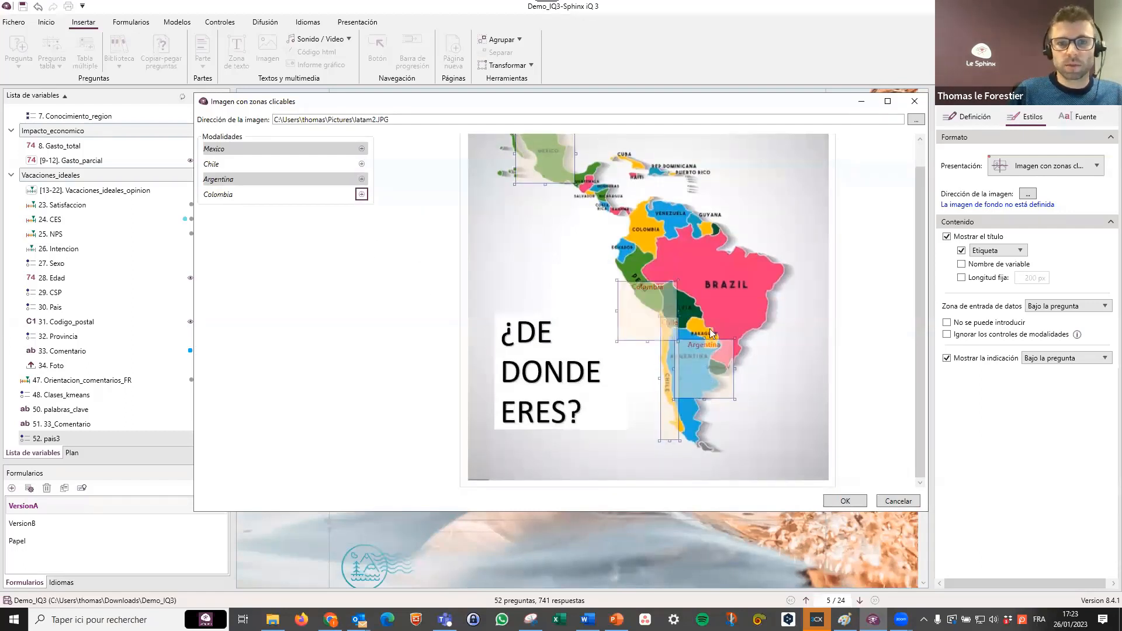
pyautogui.moveTo(638, 314); pyautogui.dragTo(635, 233)
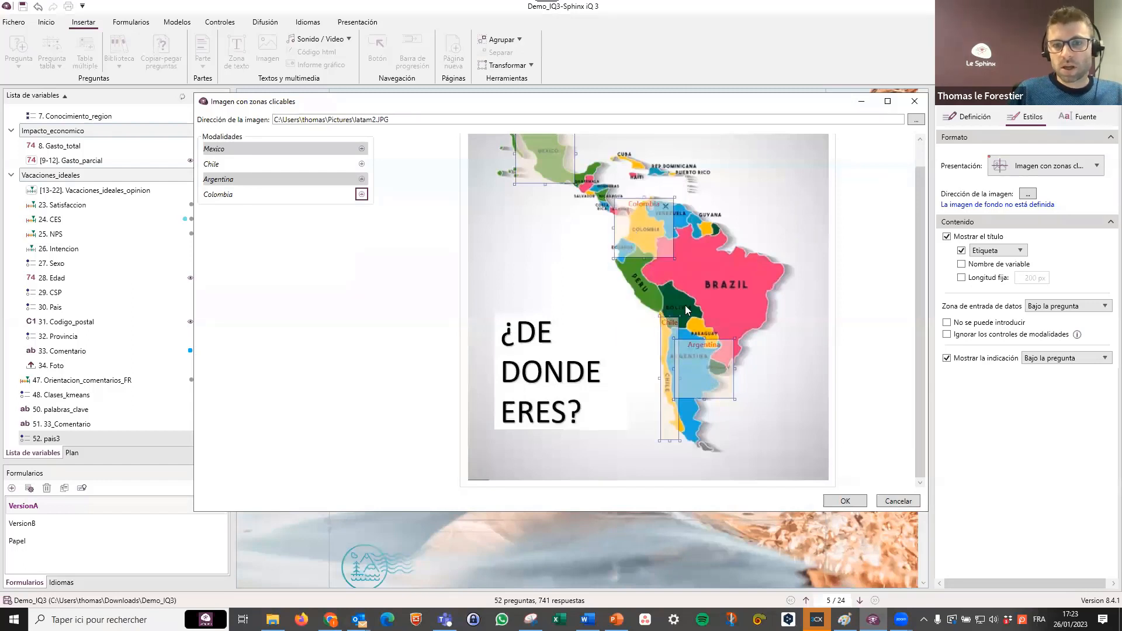
pyautogui.click(845, 501)
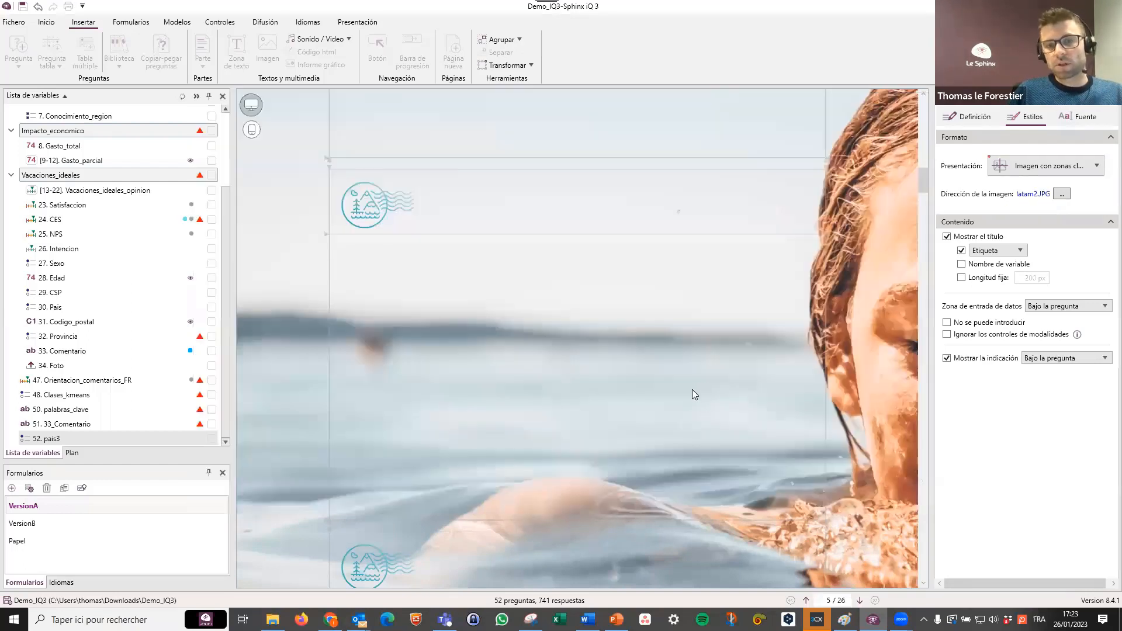
# Examine how the map question "¿De donde eres?" and its clickable zones appear on the form.
pyautogui.scroll(-5, 688, 381)
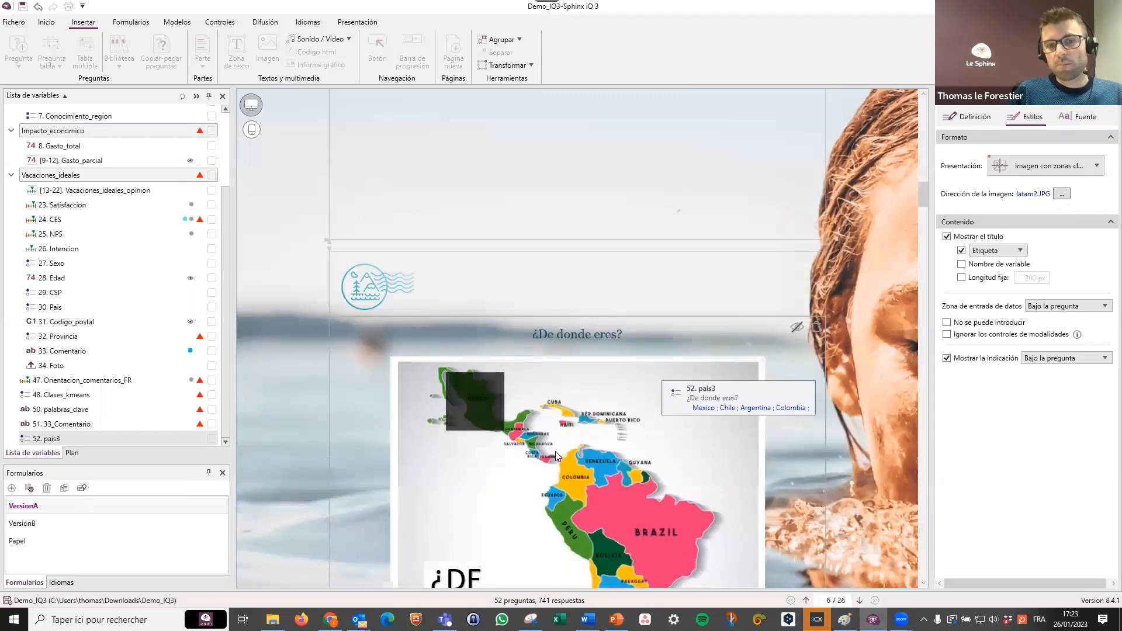
pyautogui.scroll(-2, 555, 451)
pyautogui.click(766, 327)
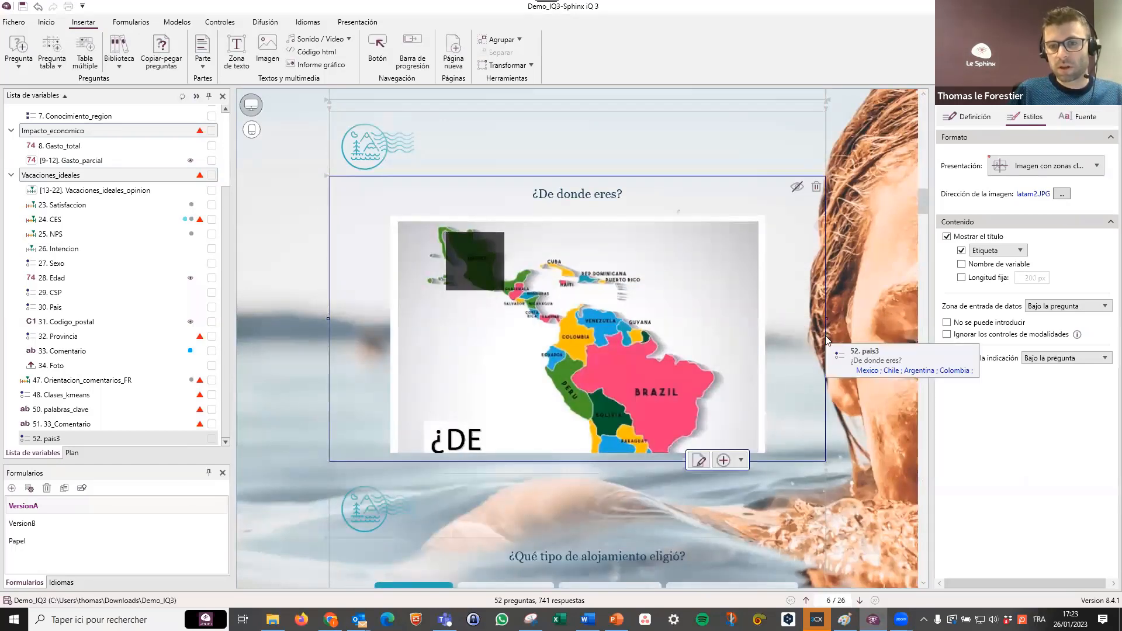
pyautogui.click(692, 323)
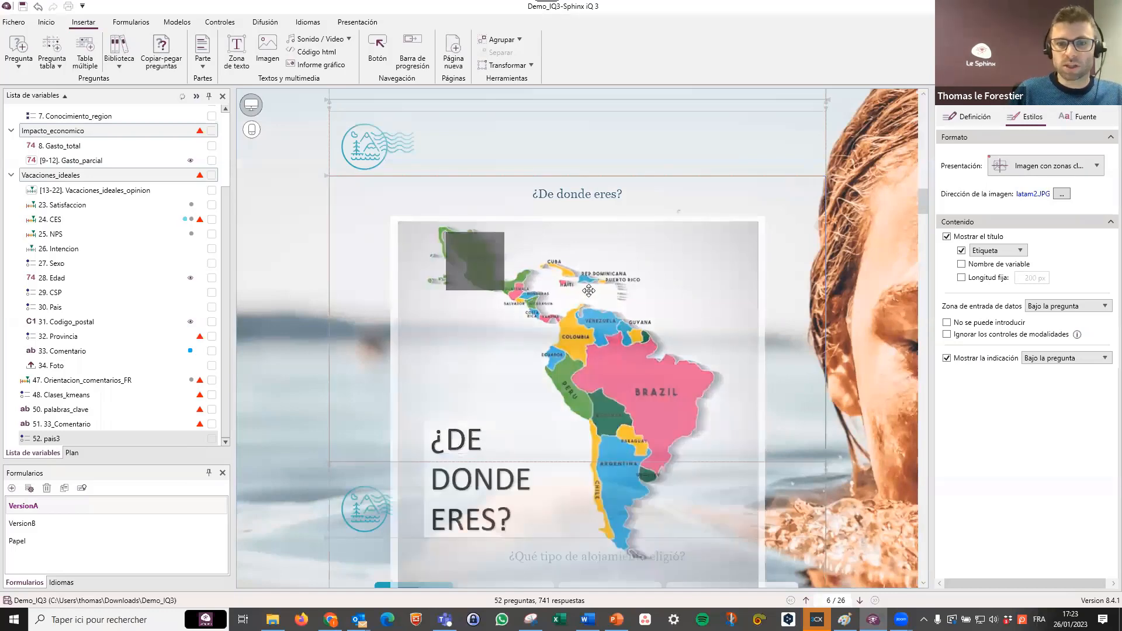
pyautogui.scroll(-3, 634, 383)
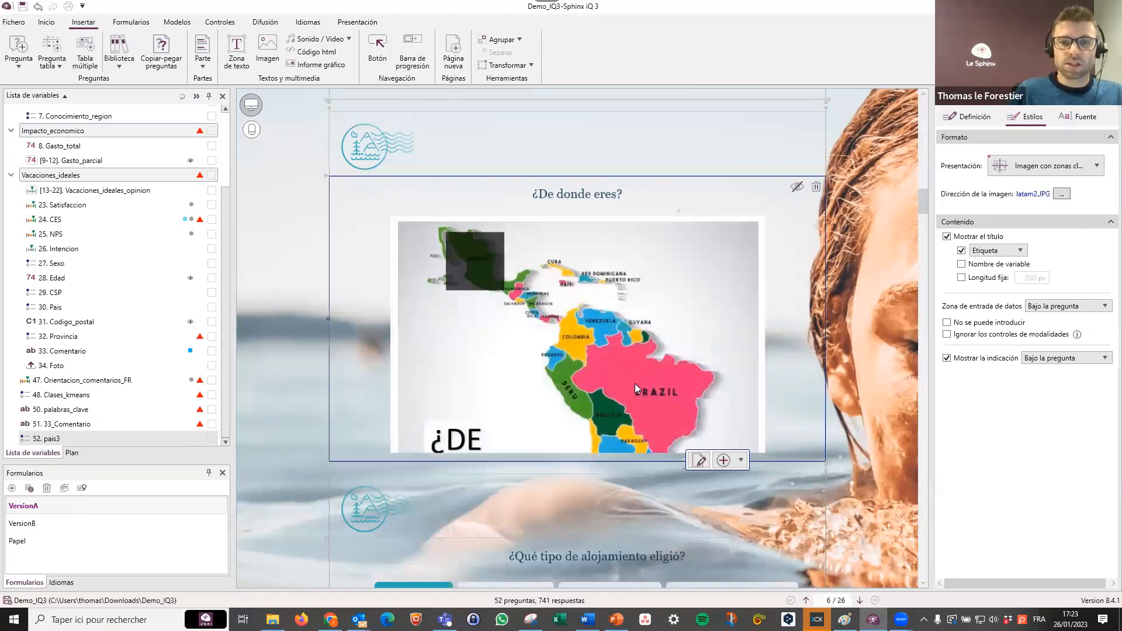
pyautogui.scroll(-2, 623, 386)
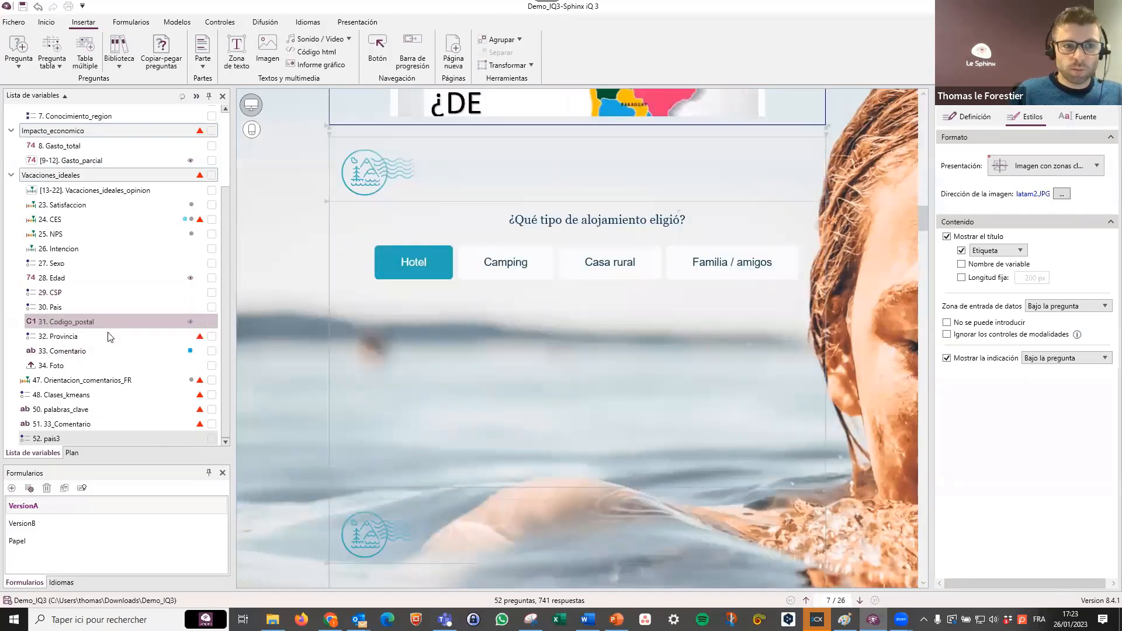
# Switch the Vacaciones_ideales_opinion table to the Barrido format and narrow its frame by moving the left edge inward.
pyautogui.click(124, 190)
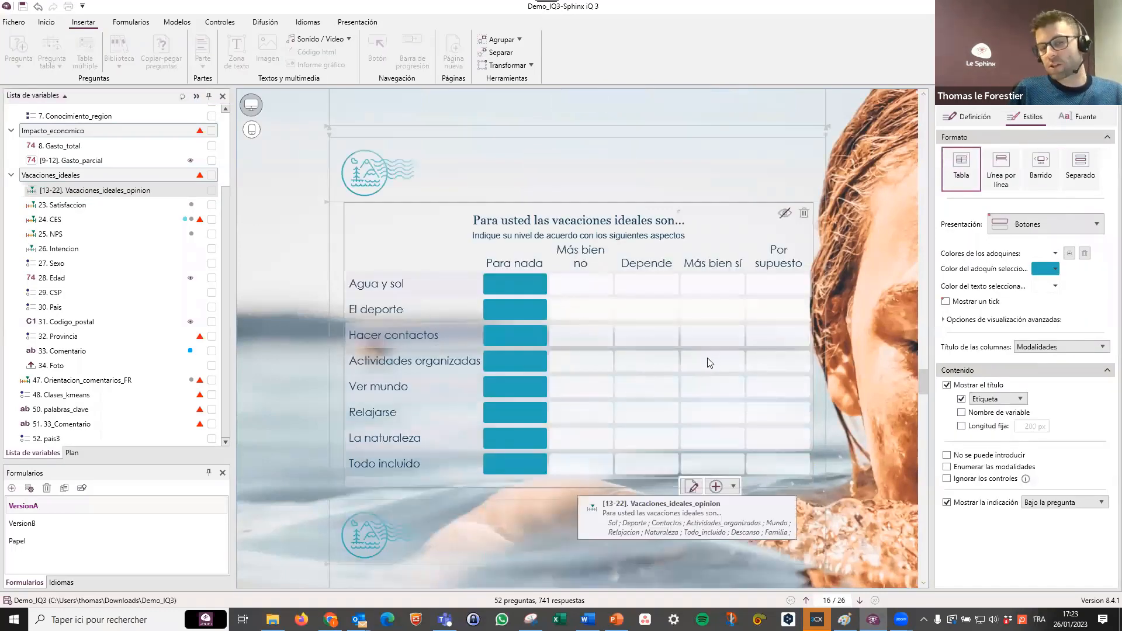
pyautogui.click(1041, 174)
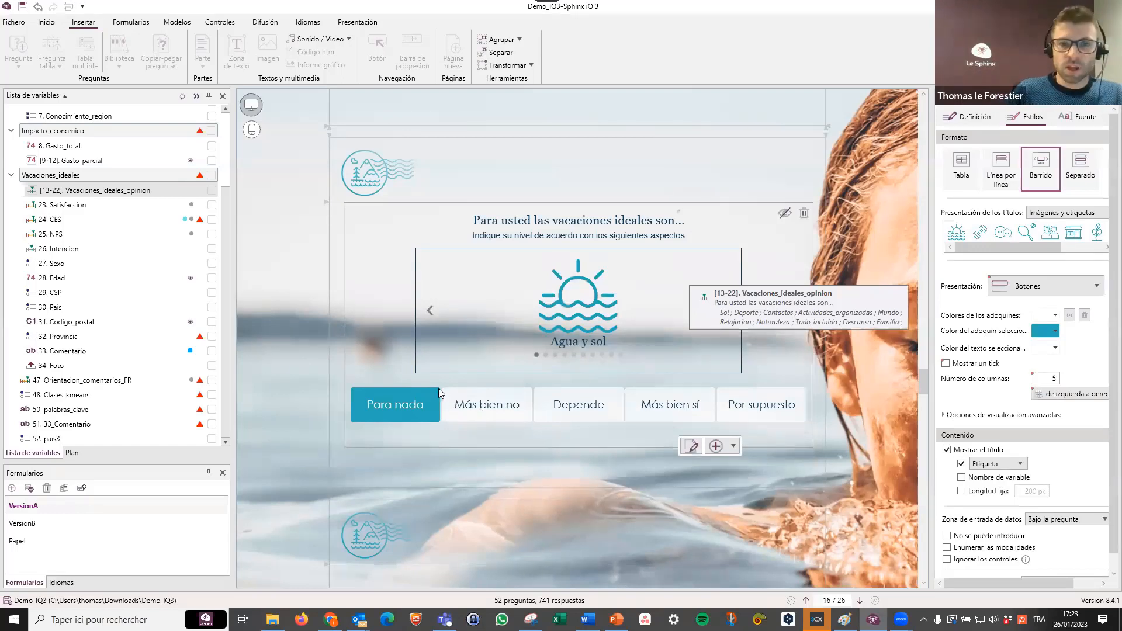
pyautogui.scroll(-1, 436, 392)
pyautogui.click(342, 270)
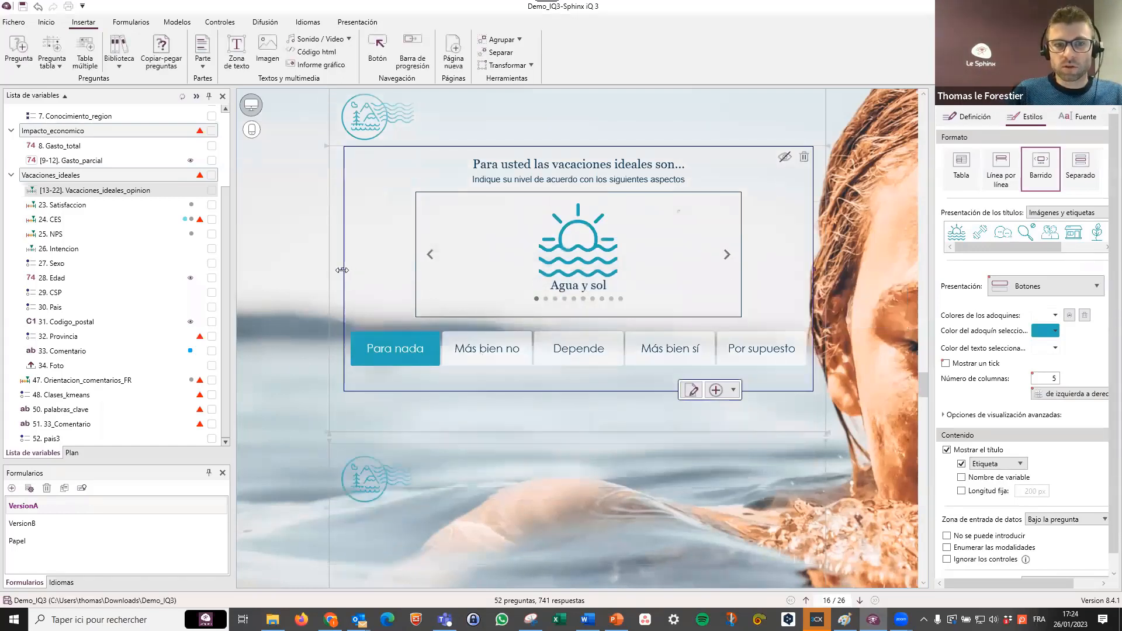
pyautogui.moveTo(342, 270); pyautogui.dragTo(415, 273)
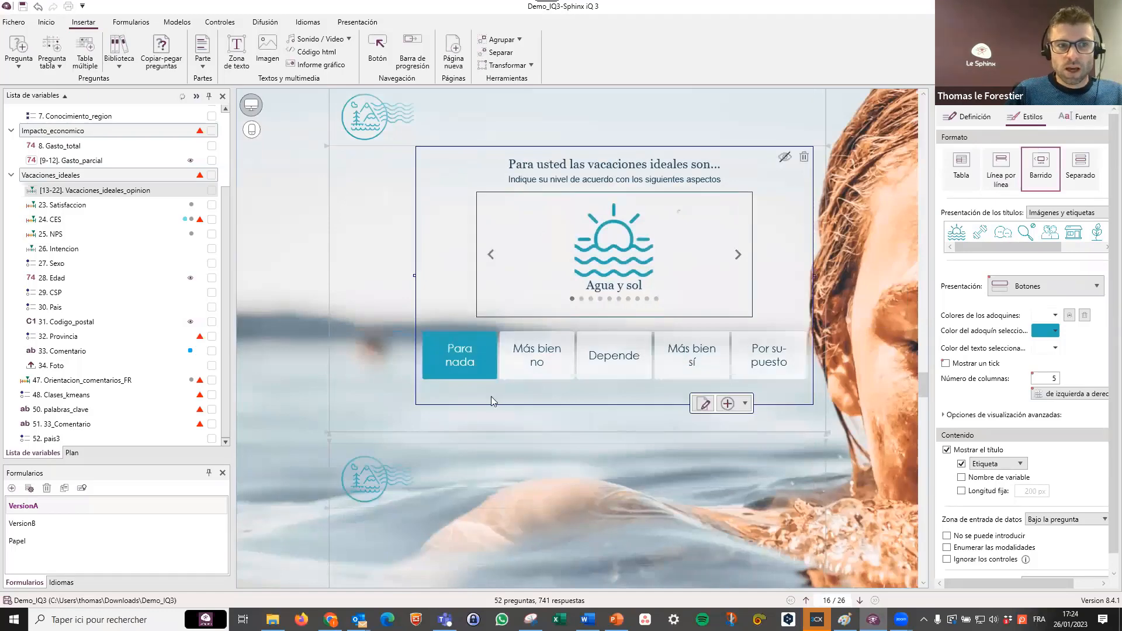
# Review the presentation of the satisfaction, return intention, recommendation and holiday photo upload questions.
pyautogui.scroll(-8, 491, 398)
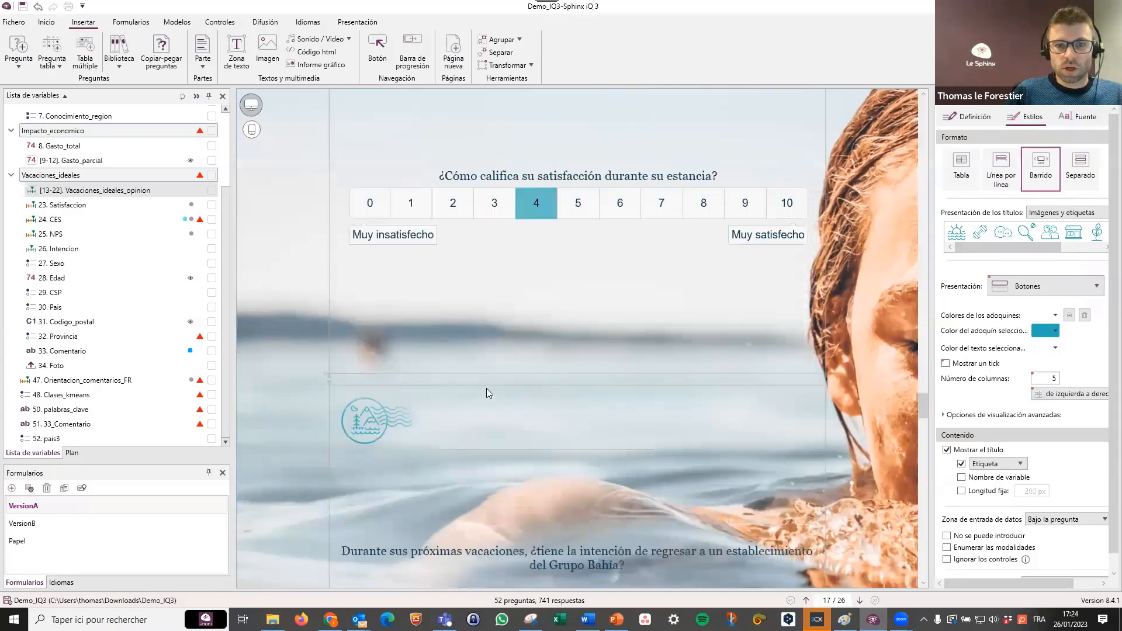
pyautogui.scroll(-3, 486, 388)
pyautogui.click(659, 401)
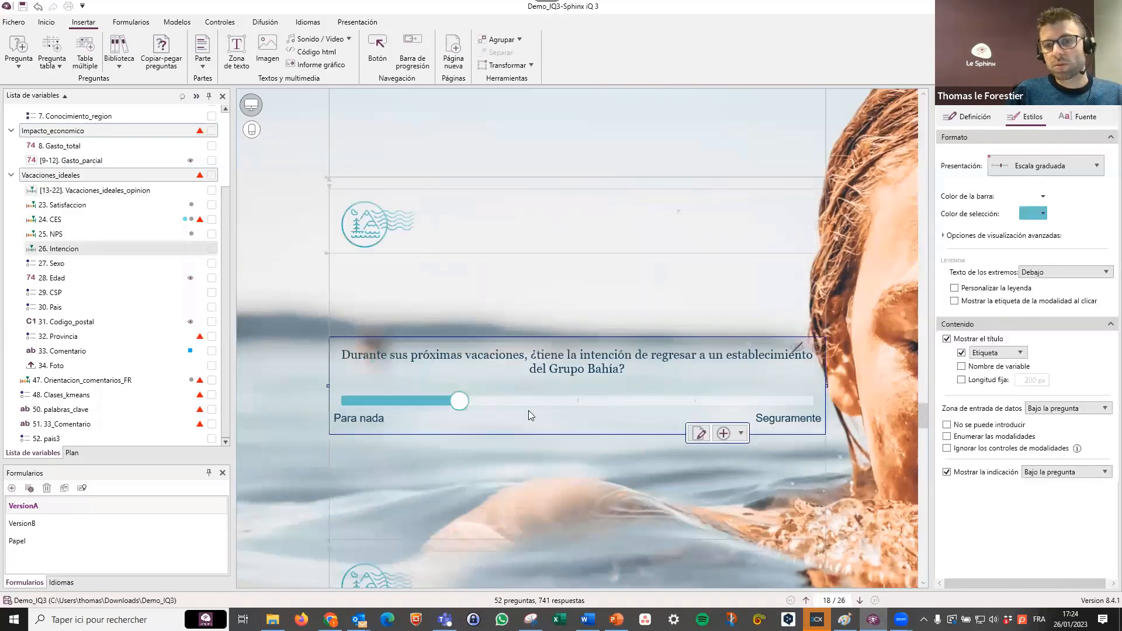
pyautogui.scroll(-5, 627, 403)
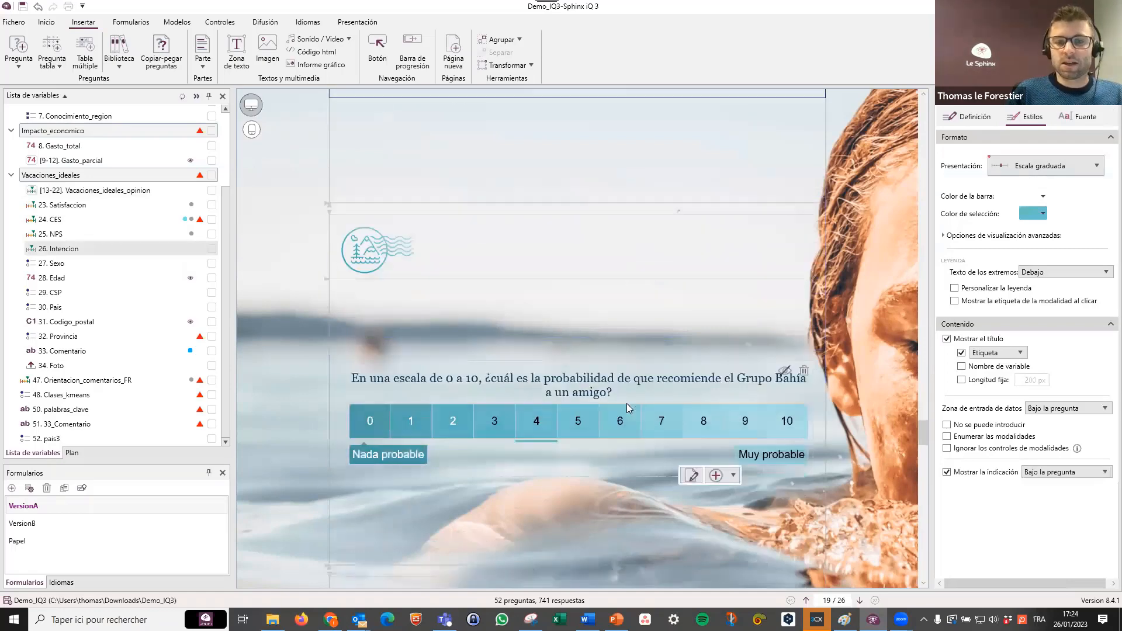
pyautogui.scroll(-3, 598, 430)
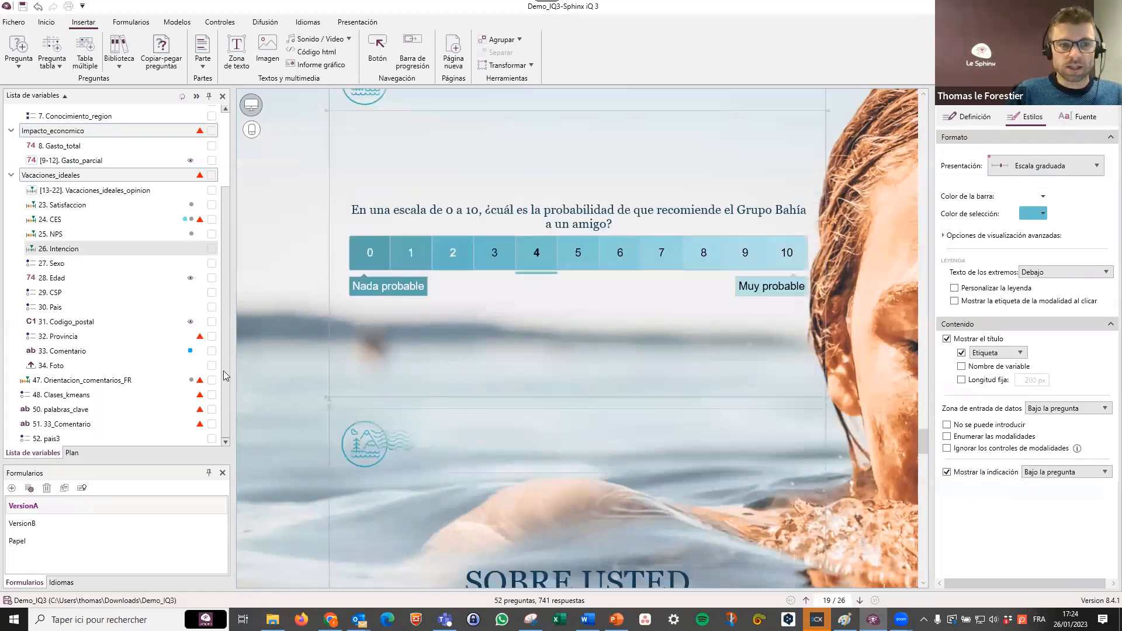
pyautogui.click(51, 365)
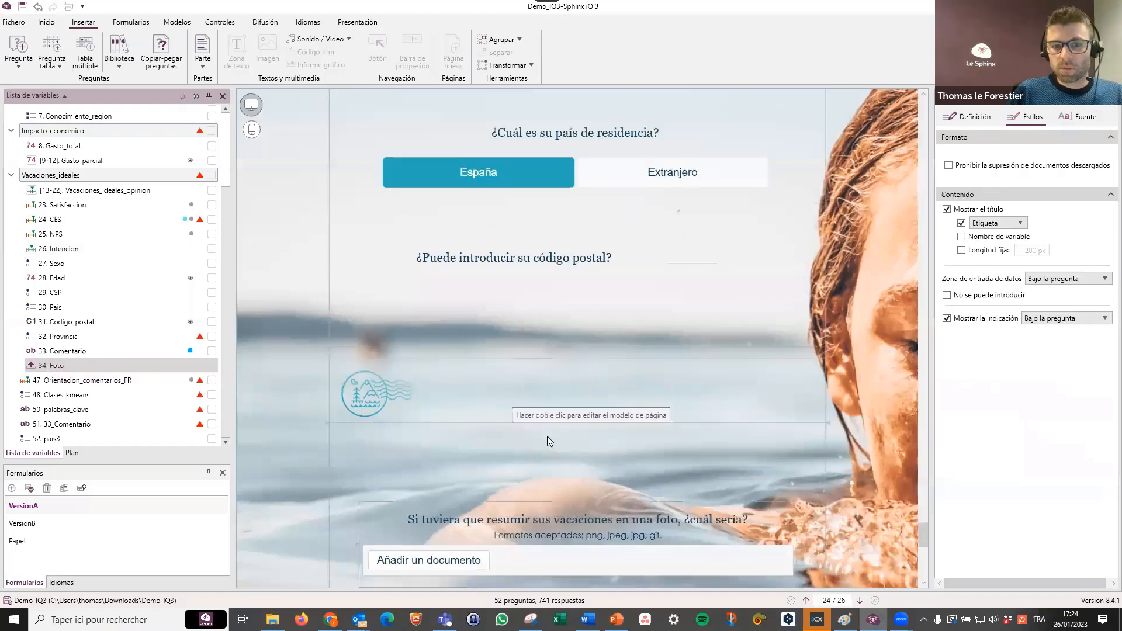
pyautogui.scroll(-2, 579, 421)
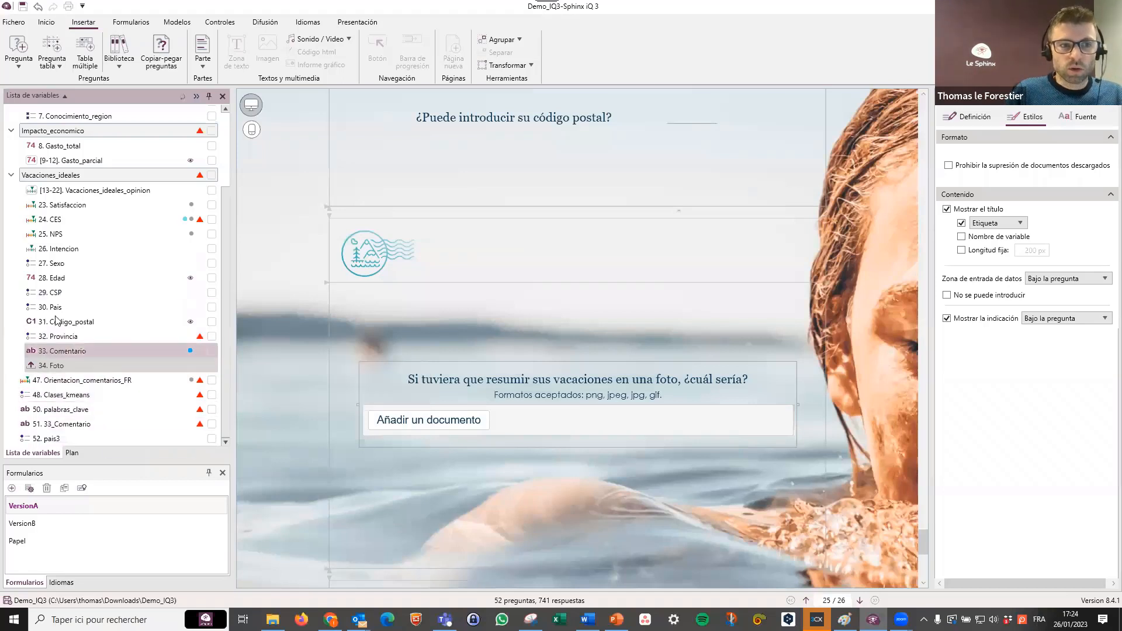
# Allow several answers for the Modo_alojamiento question and set its presentation to Pinchar y arrastrar.
pyautogui.scroll(2, 65, 291)
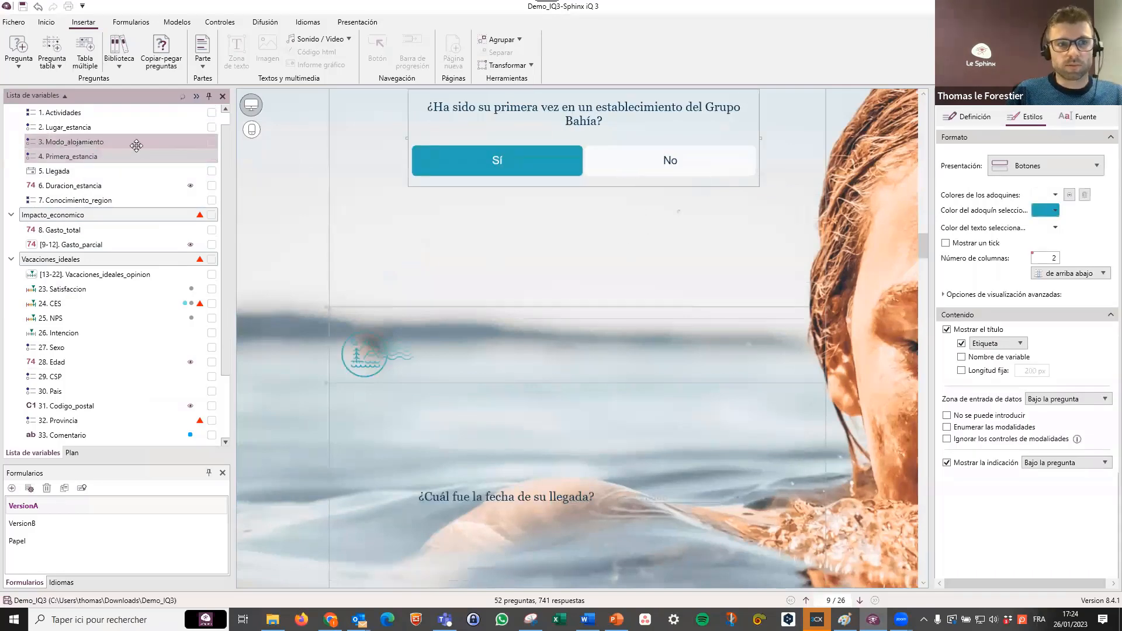
pyautogui.click(137, 145)
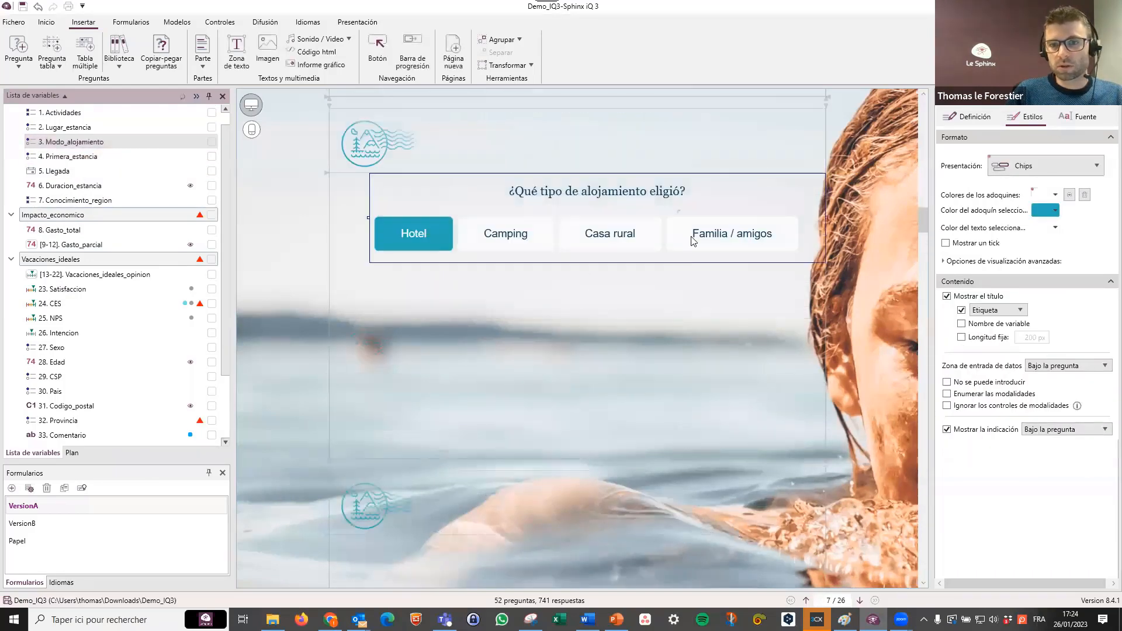
pyautogui.doubleClick(610, 210)
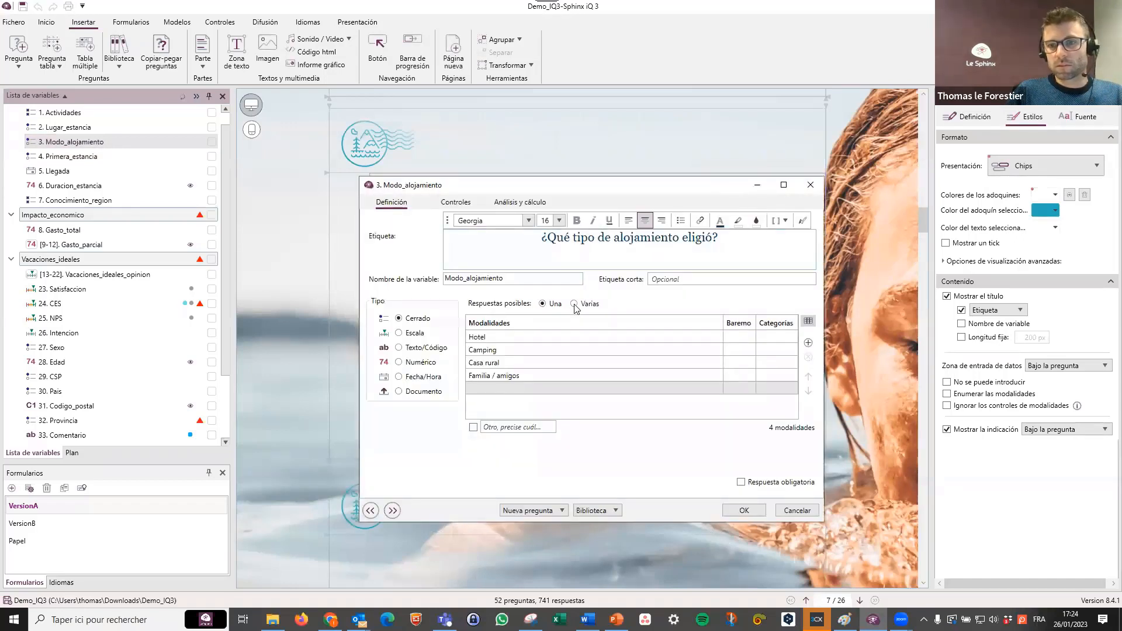
pyautogui.click(574, 304)
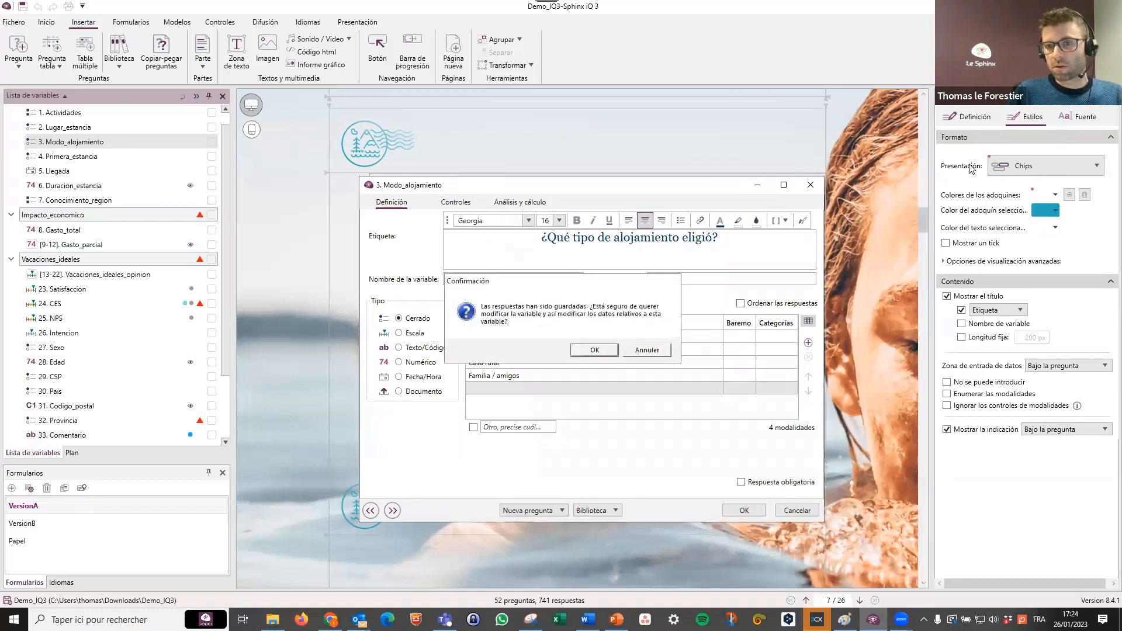
pyautogui.press('Return')
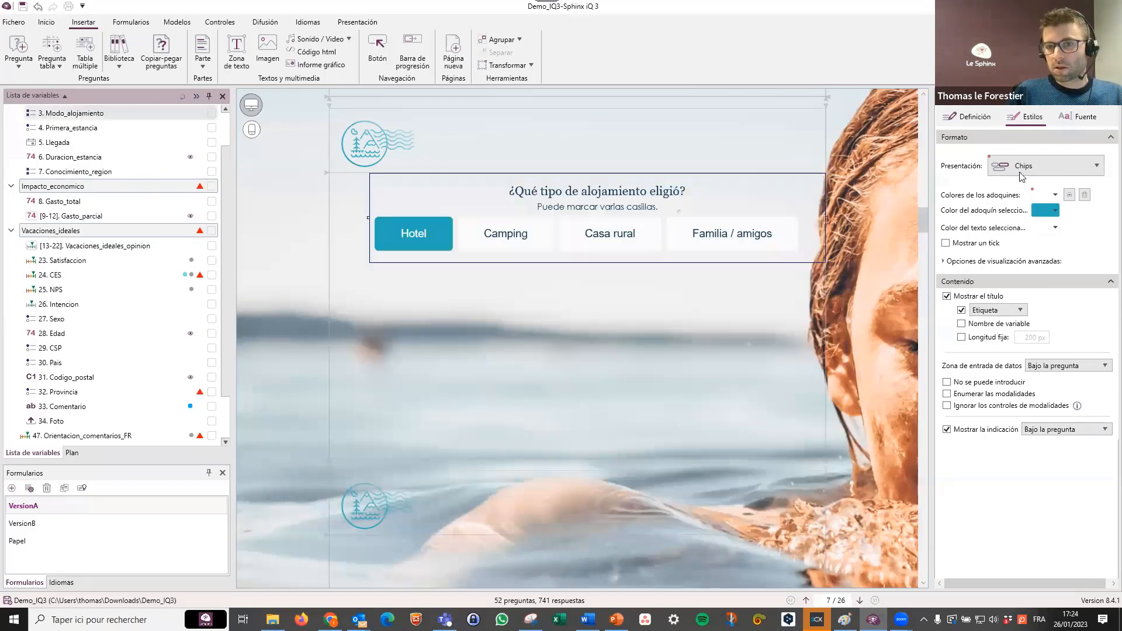
pyautogui.click(1033, 168)
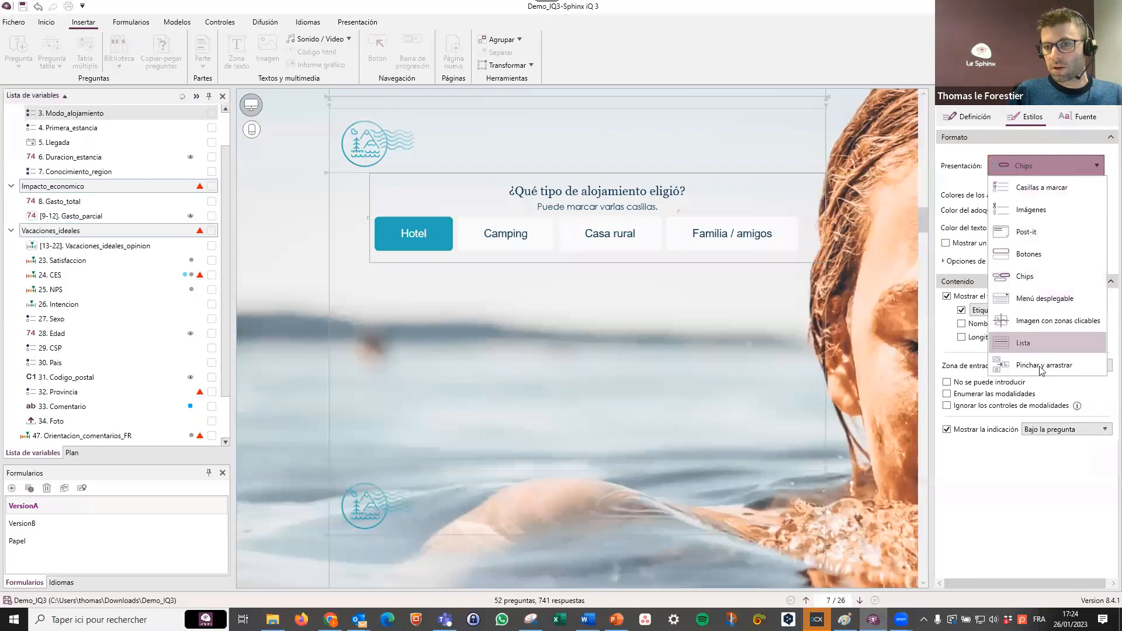
pyautogui.click(947, 381)
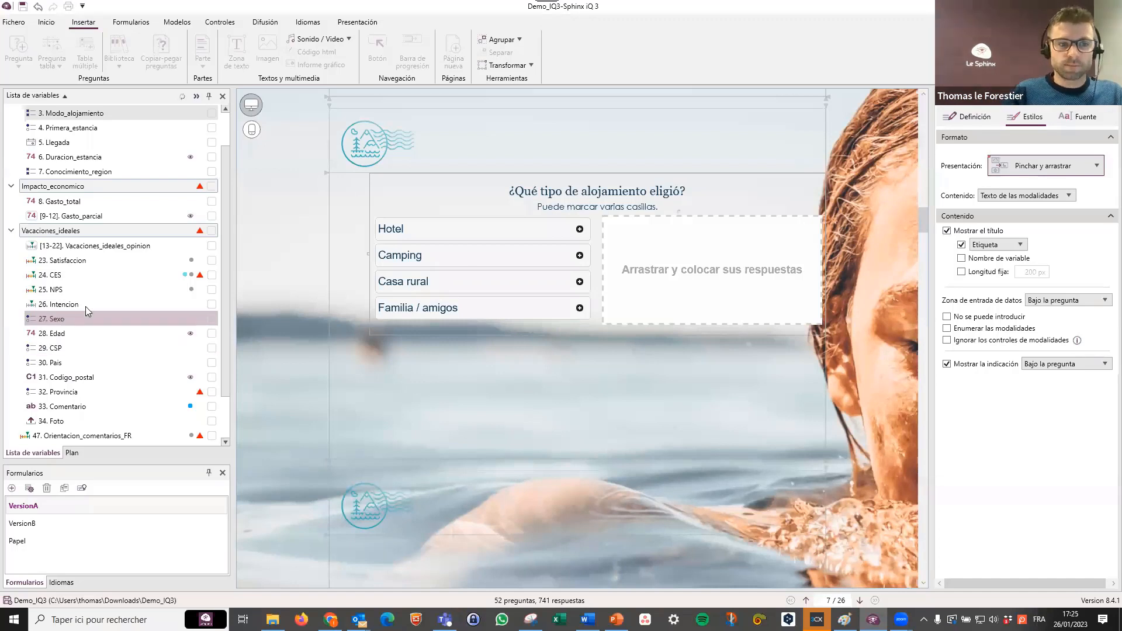
# Shift the Primera_estancia question slightly within its page on the desktop layout of the form.
pyautogui.moveTo(97, 401)
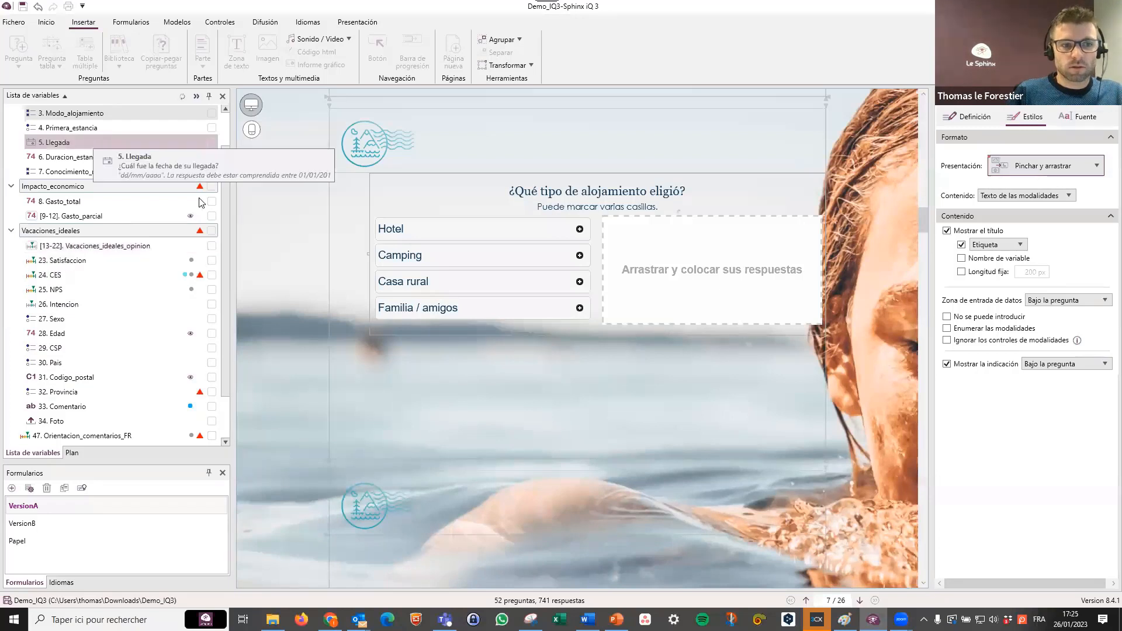
pyautogui.click(93, 142)
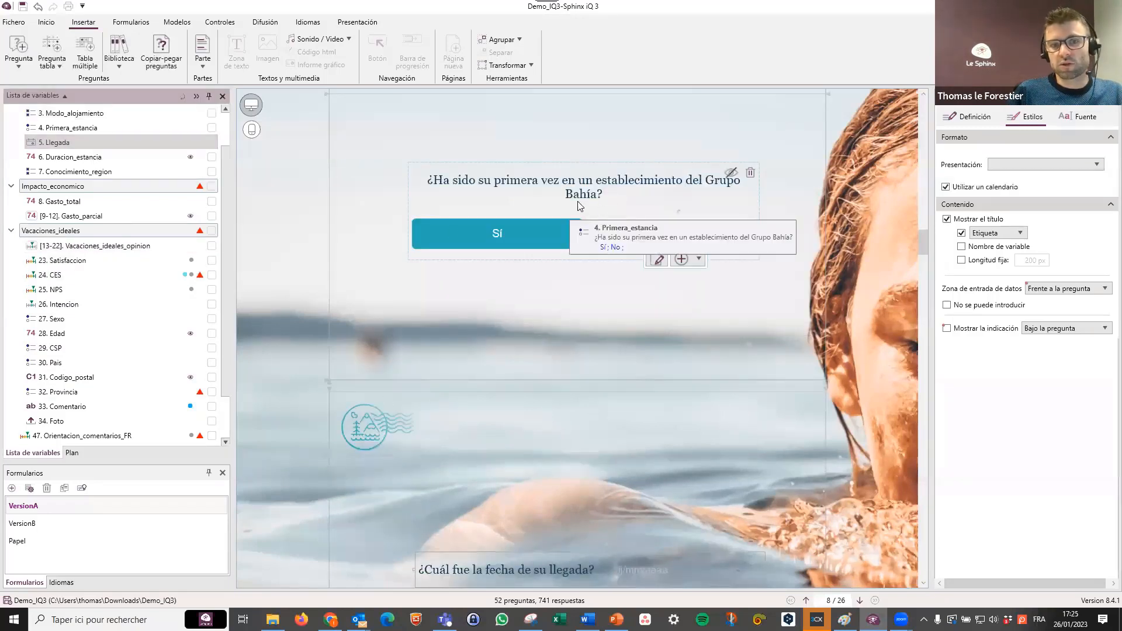
pyautogui.scroll(-1, 117, 354)
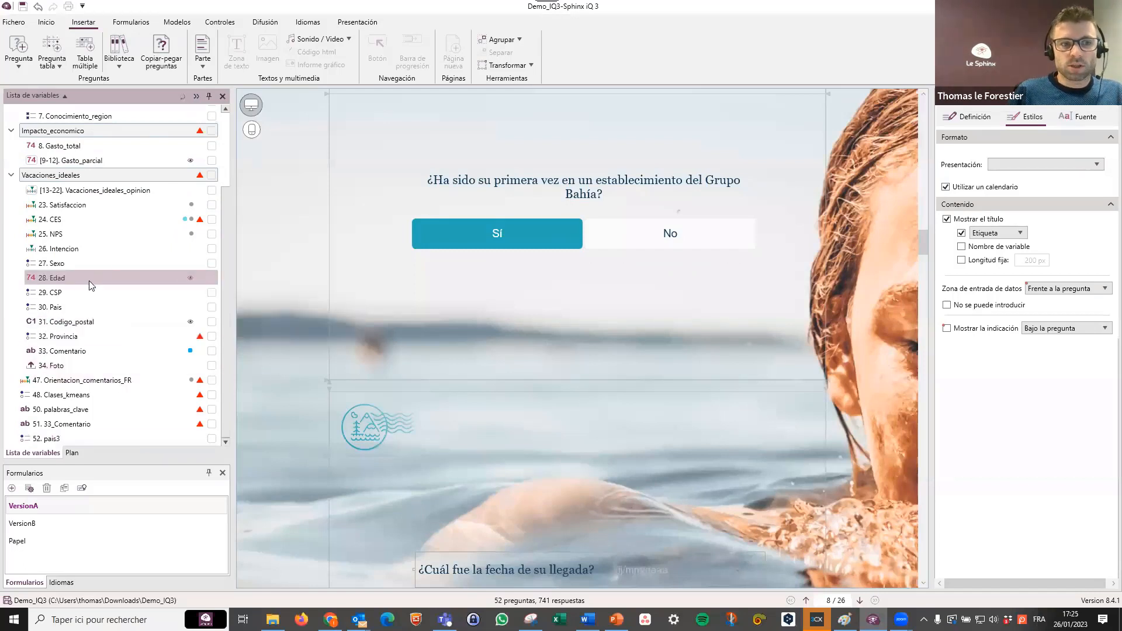
pyautogui.scroll(2, 89, 284)
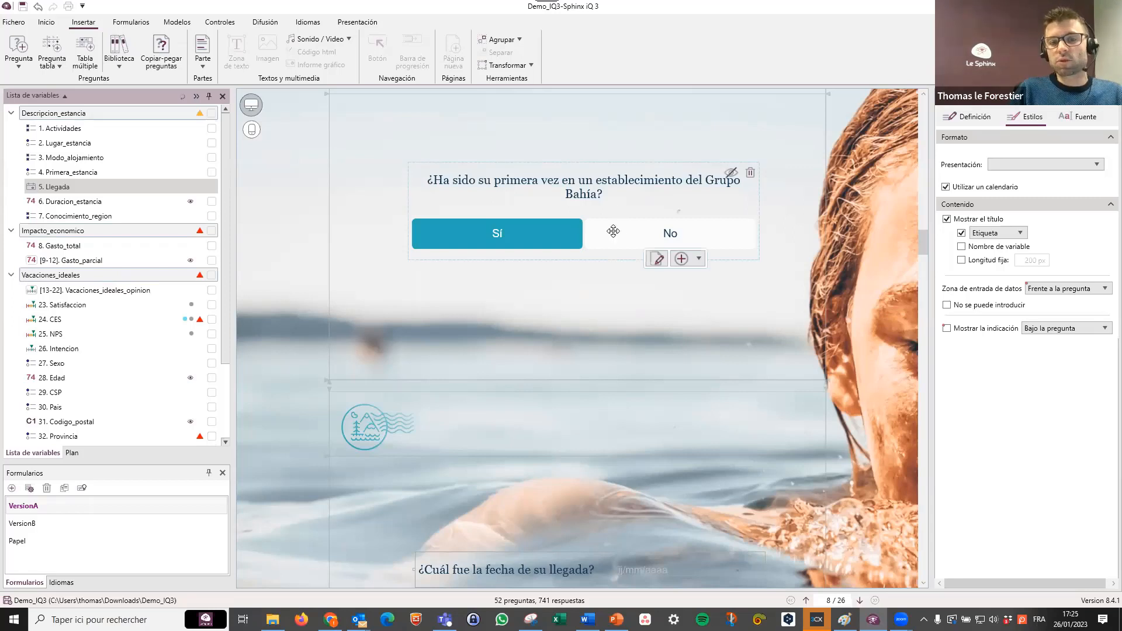
pyautogui.click(611, 251)
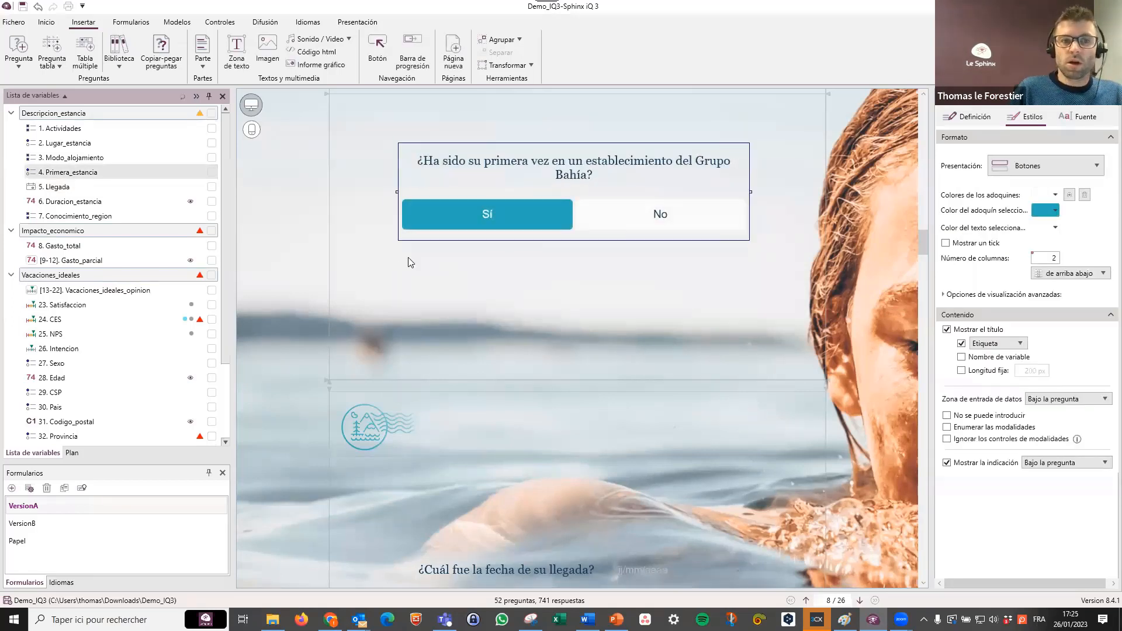
pyautogui.moveTo(444, 206); pyautogui.dragTo(451, 220)
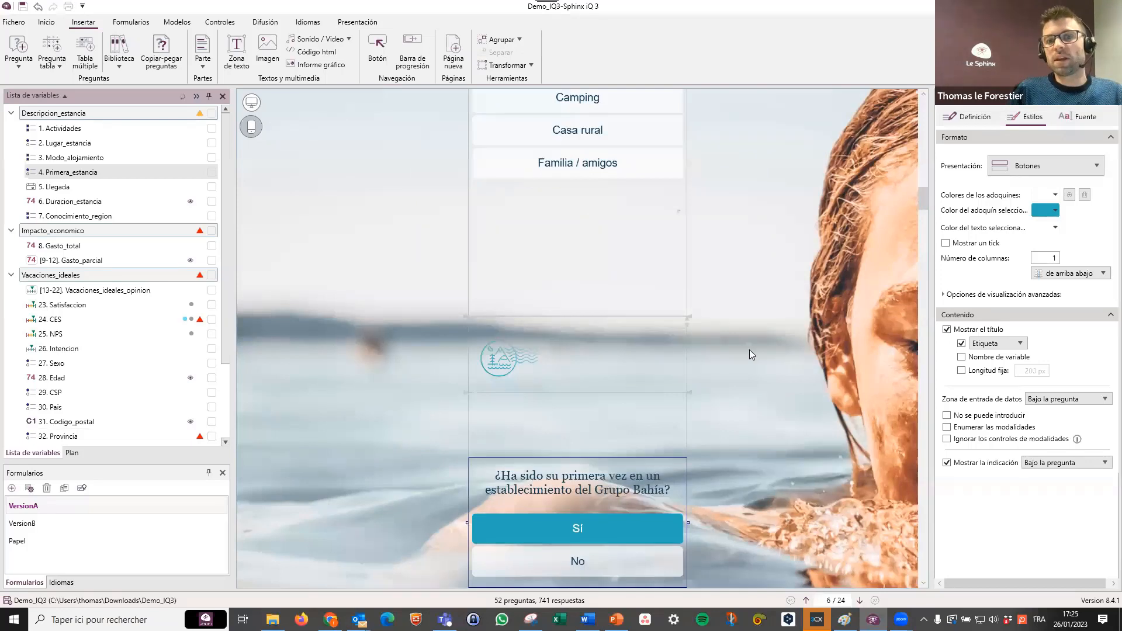
# Narrow the frame of the Modo_alojamiento question in the form's smartphone layout.
pyautogui.scroll(3, 807, 331)
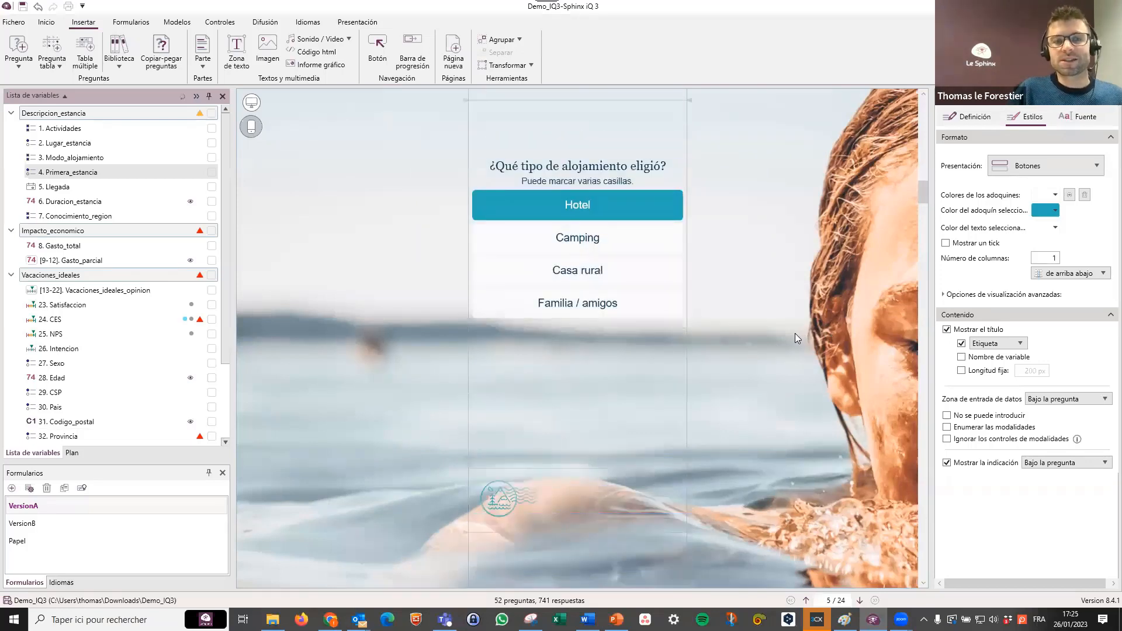
pyautogui.click(678, 252)
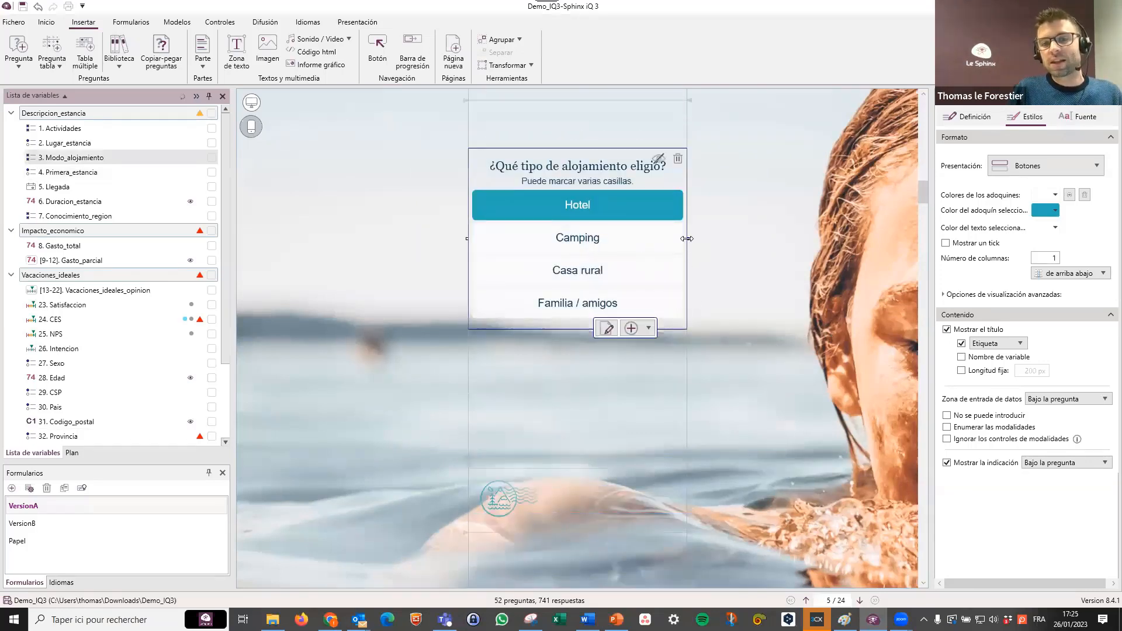
pyautogui.moveTo(687, 238); pyautogui.dragTo(621, 239)
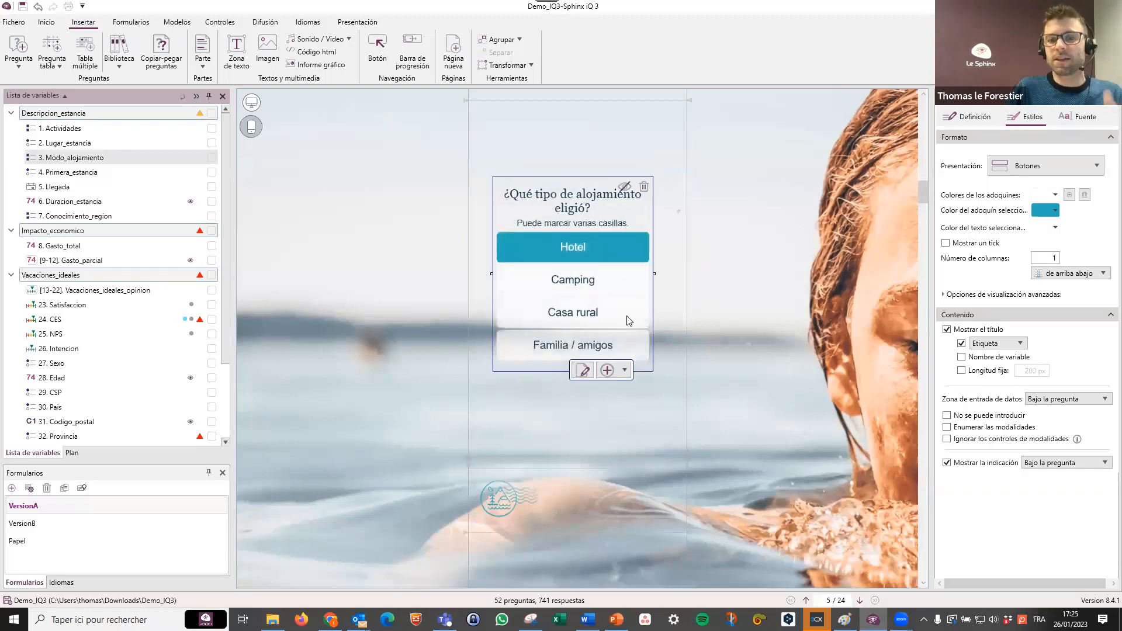
# Narrow the frame of the Primera_estancia question in the form's smartphone layout.
pyautogui.scroll(-6, 625, 319)
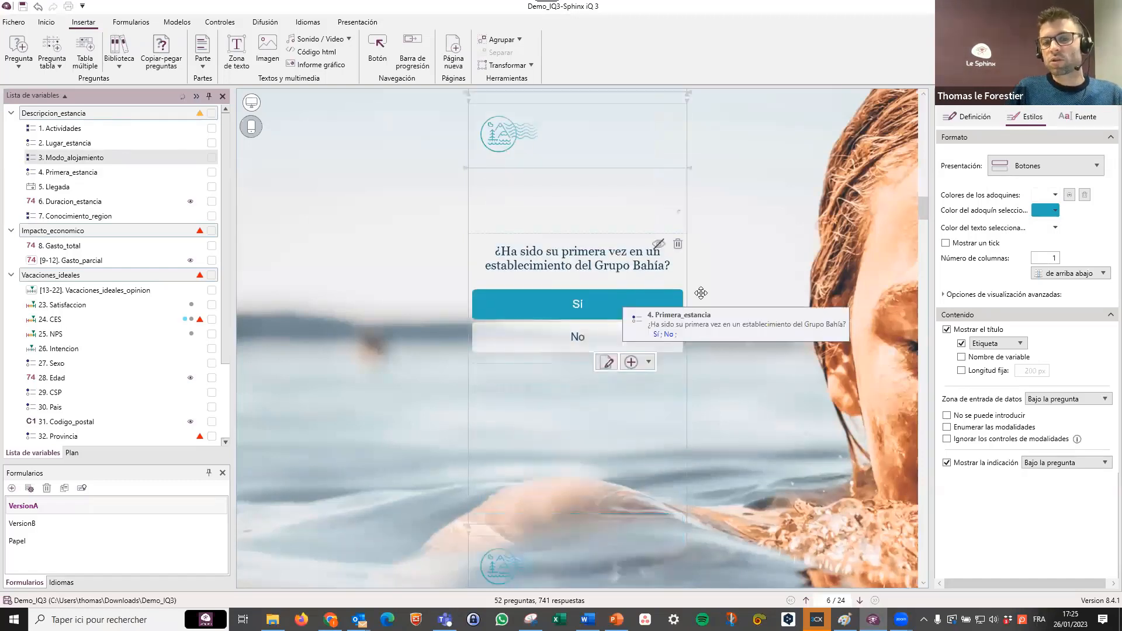
pyautogui.click(687, 301)
pyautogui.moveTo(688, 301); pyautogui.dragTo(644, 301)
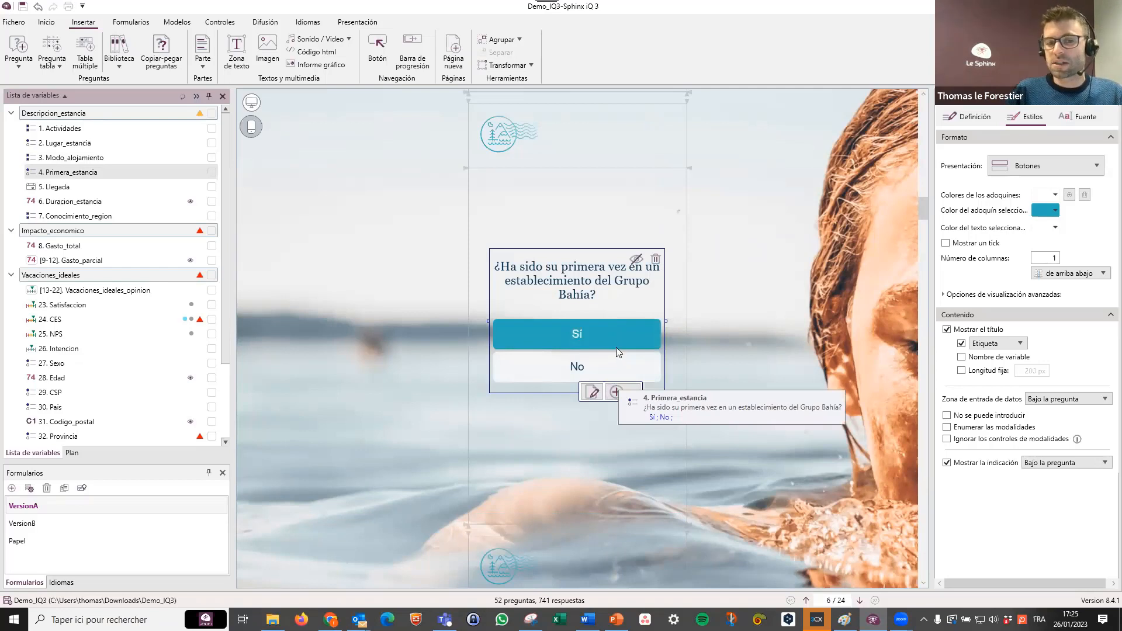
pyautogui.scroll(-3, 544, 337)
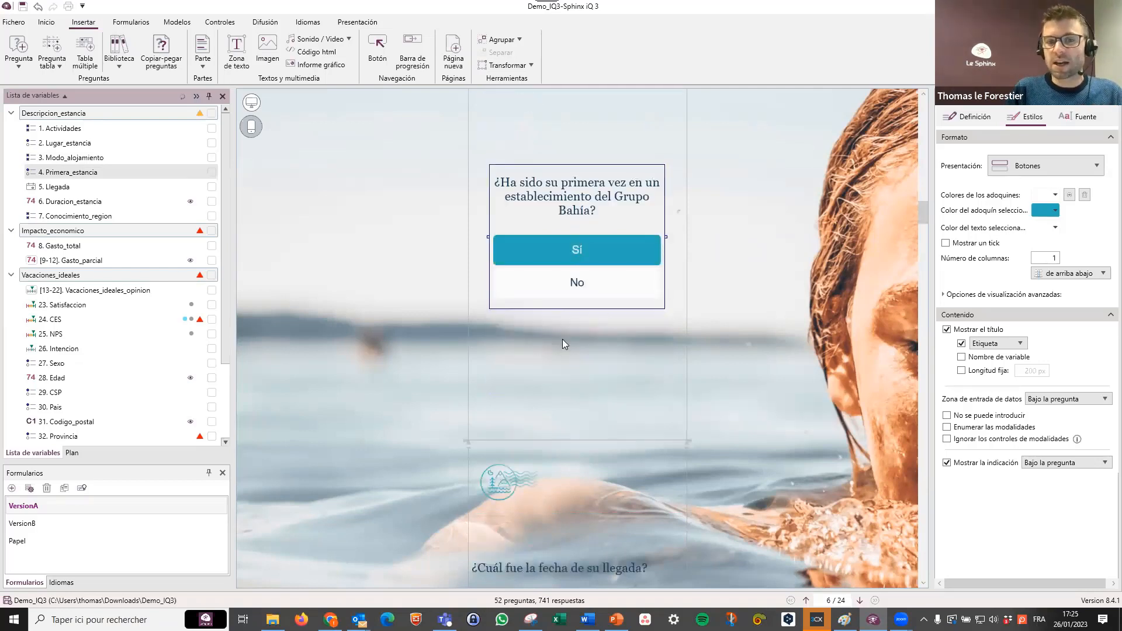
# Try the Smartphone model on the form, apply the Blue model instead, and check the accommodation question's look.
pyautogui.click(824, 330)
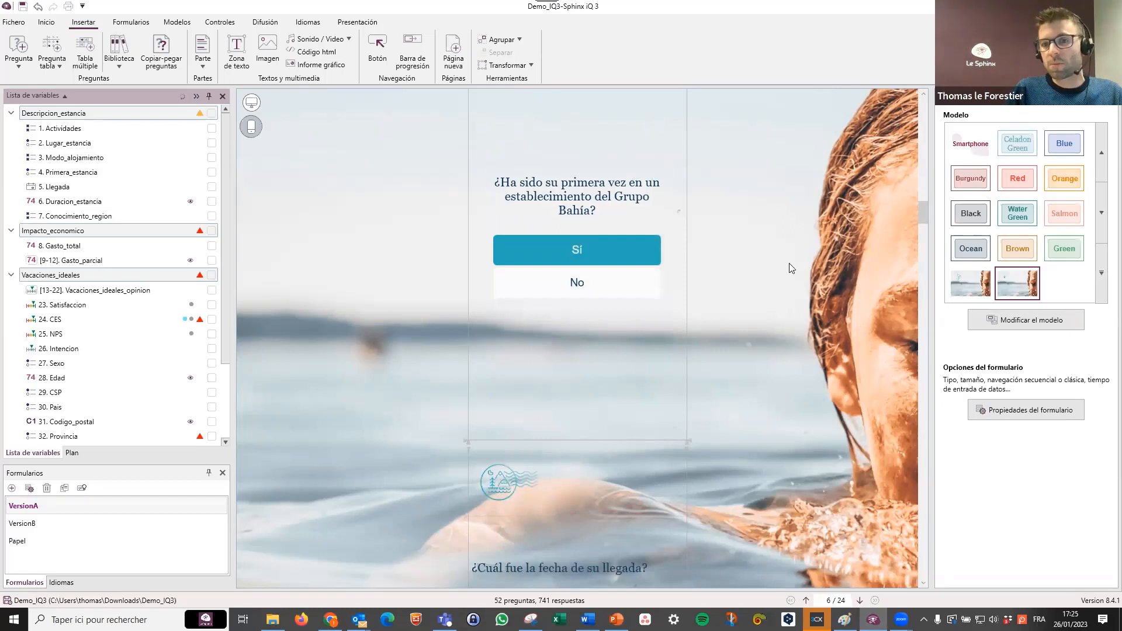
pyautogui.click(970, 143)
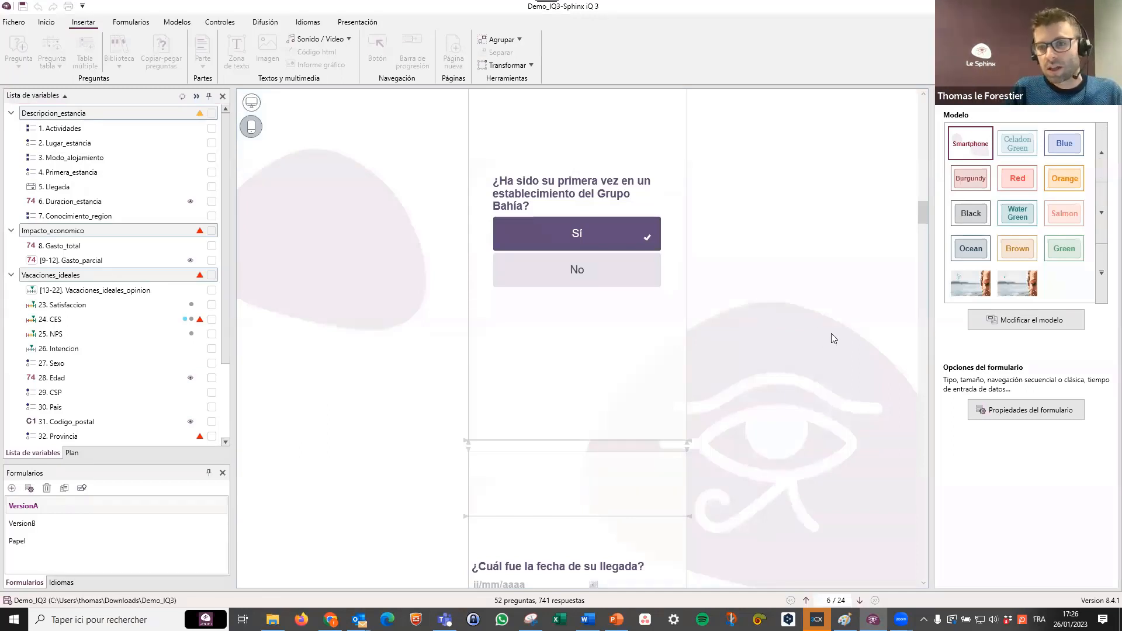
pyautogui.click(1064, 145)
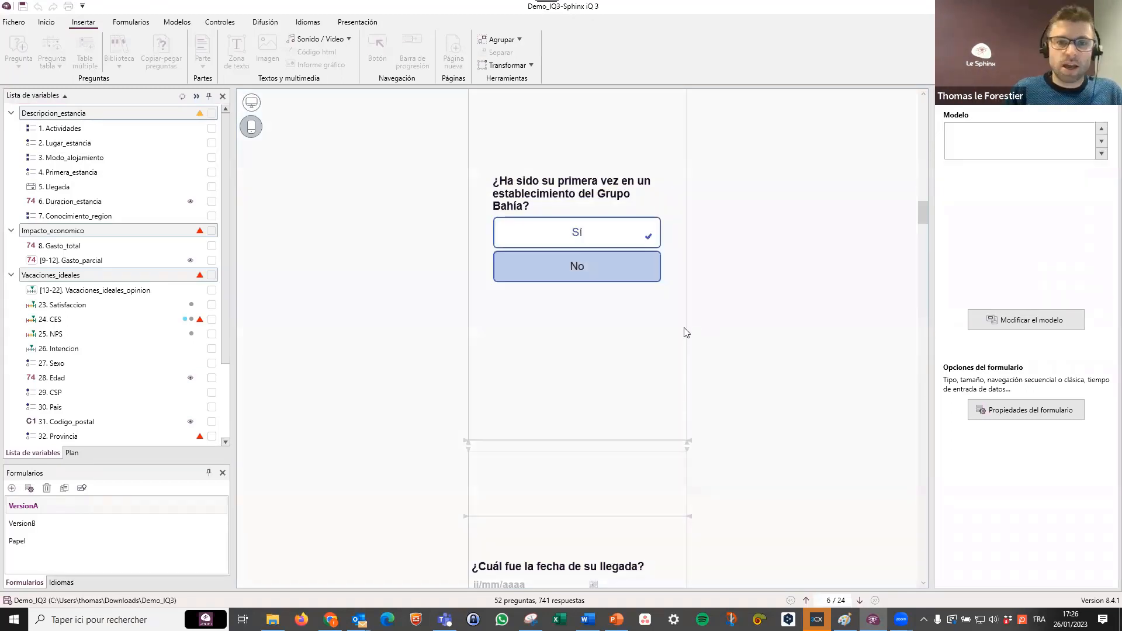
pyautogui.scroll(2, 512, 274)
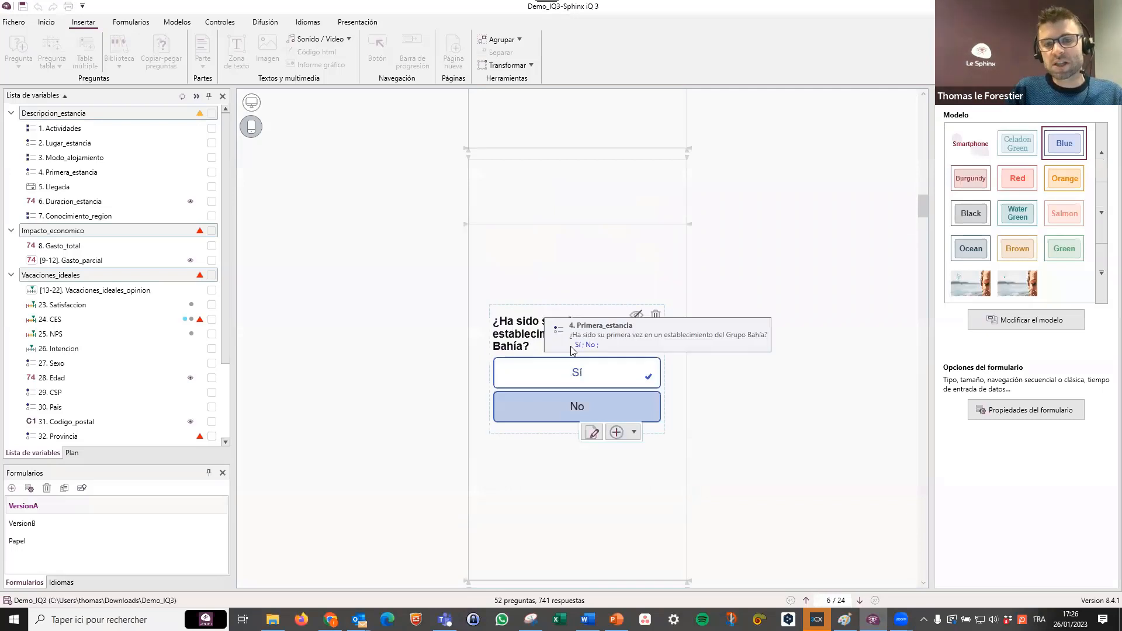
pyautogui.scroll(5, 571, 350)
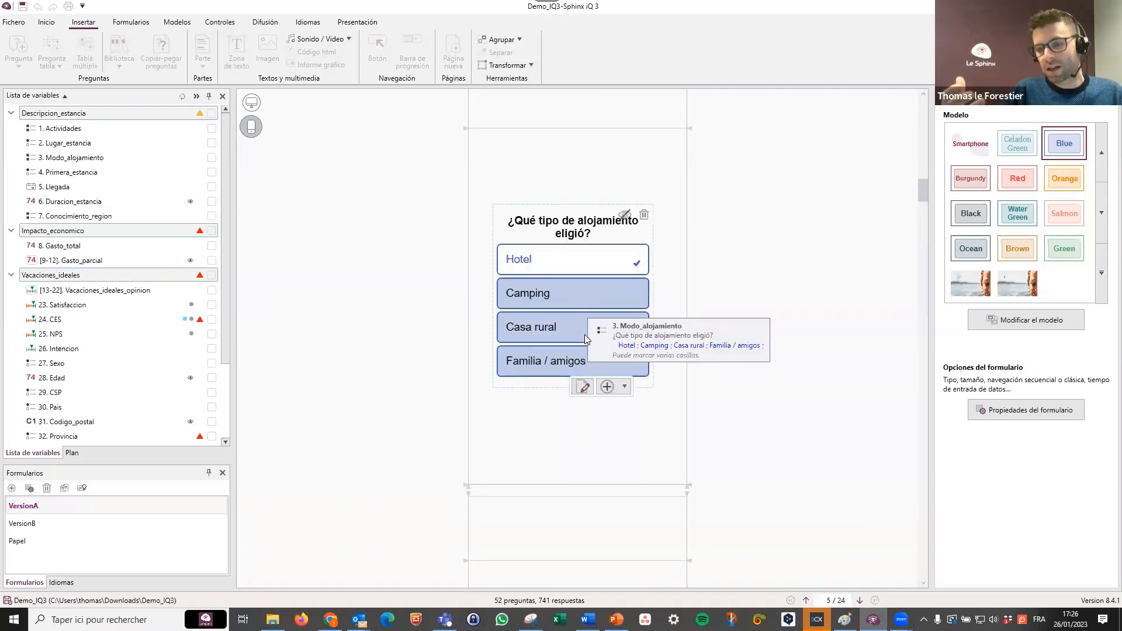
pyautogui.click(553, 299)
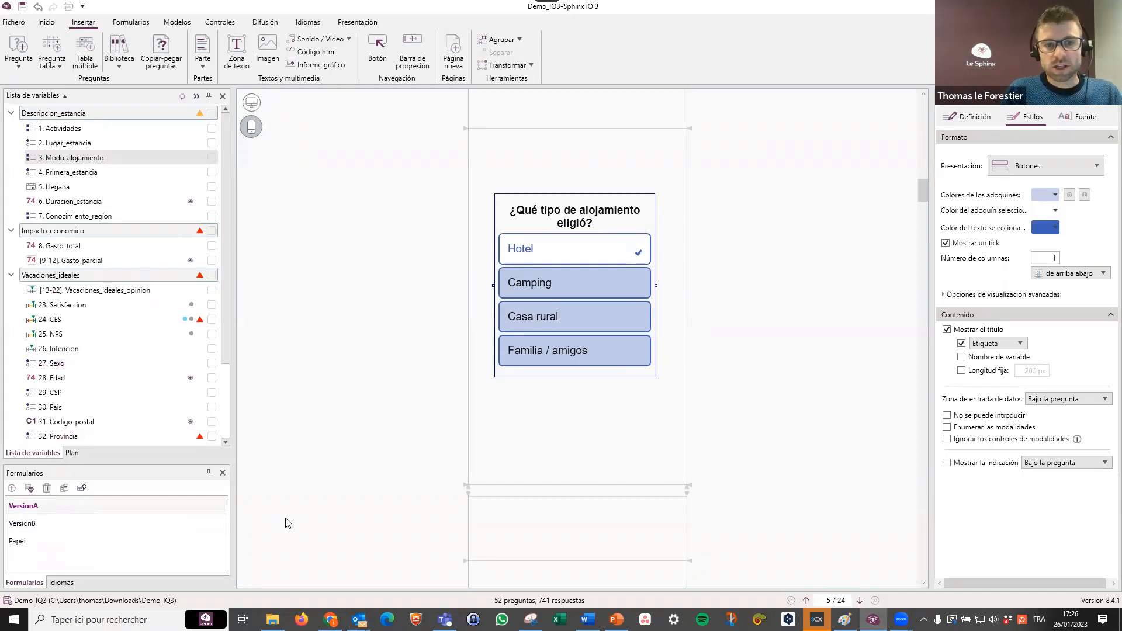
pyautogui.click(763, 332)
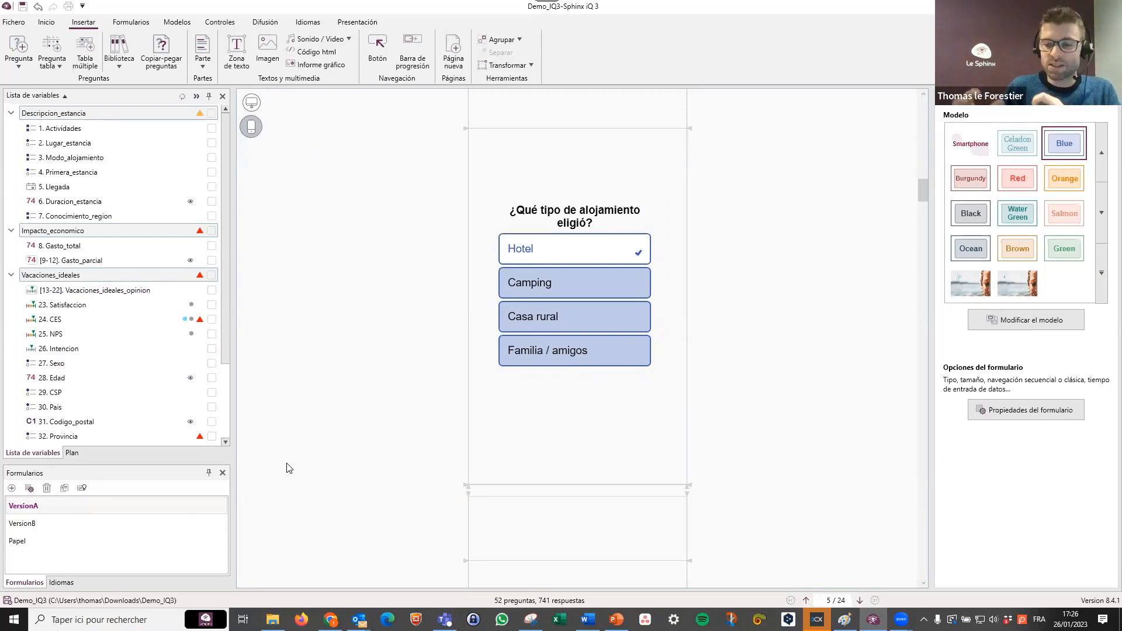
# Open the VersionB form.
pyautogui.click(38, 524)
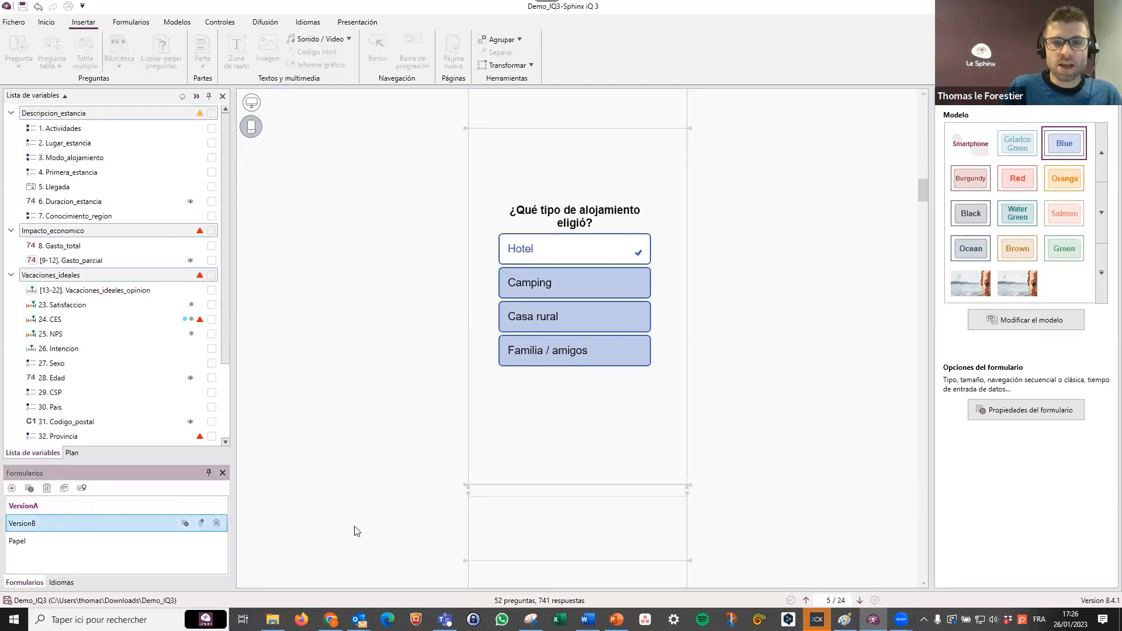
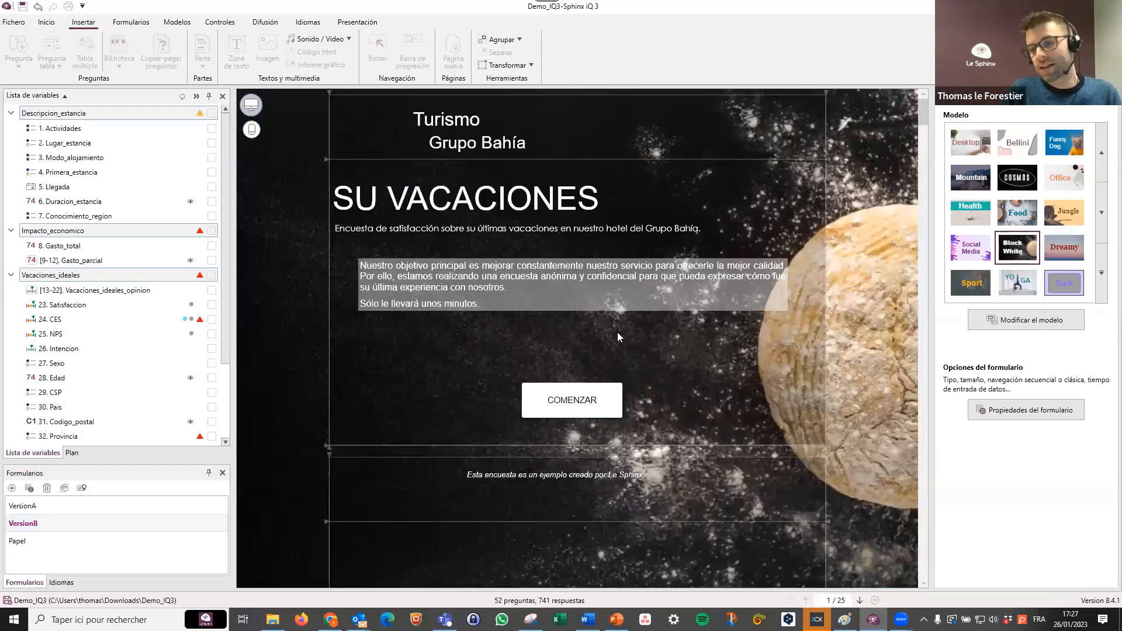
# Open the Papel form and look over its paper questionnaire layout from the activities question down to the QR code.
pyautogui.moveTo(750, 286)
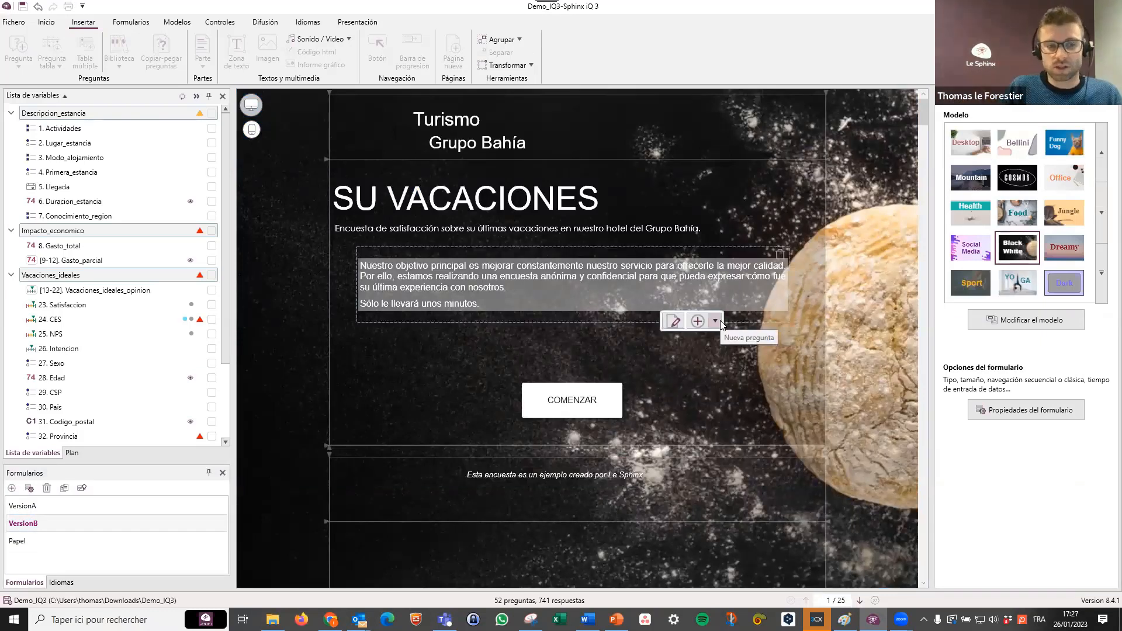
pyautogui.click(94, 541)
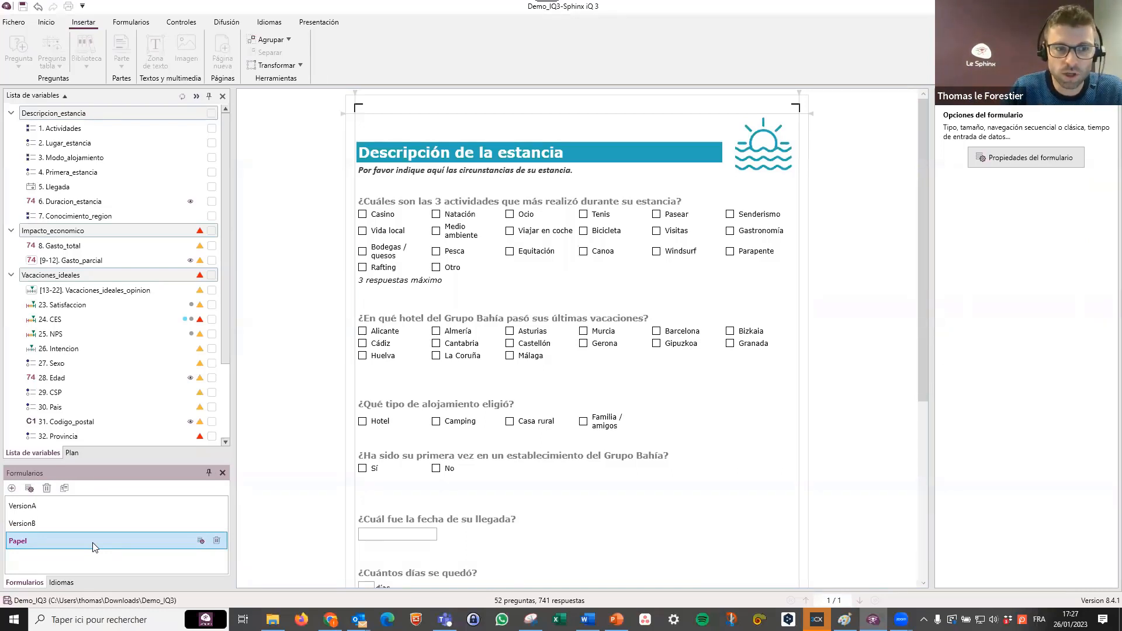
pyautogui.click(416, 350)
pyautogui.moveTo(442, 274); pyautogui.dragTo(443, 284)
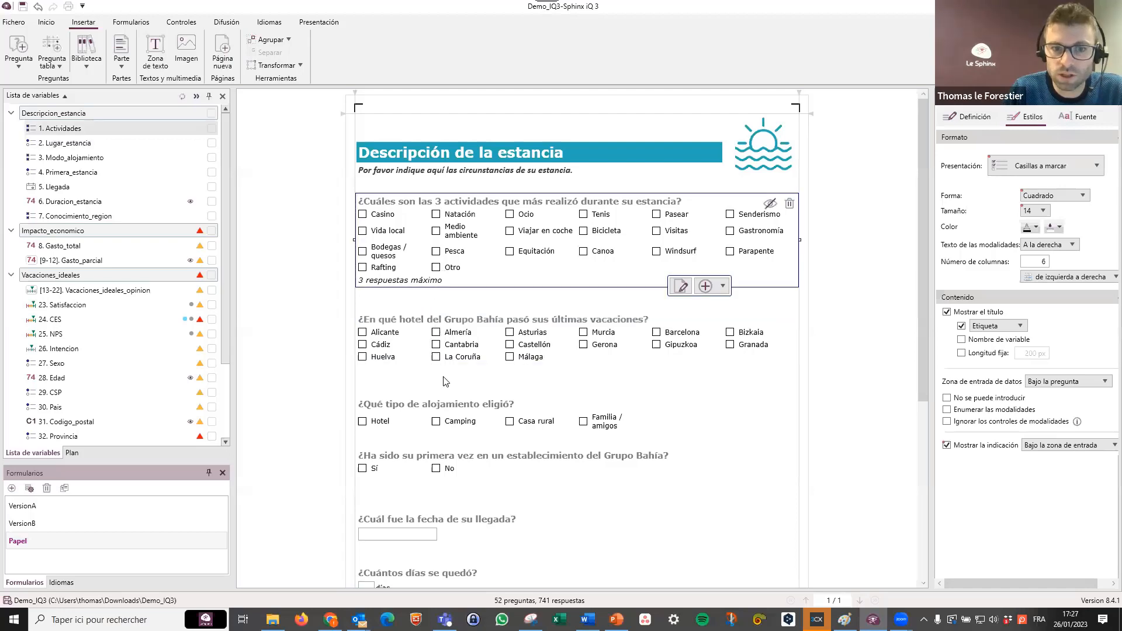
pyautogui.scroll(-3, 436, 409)
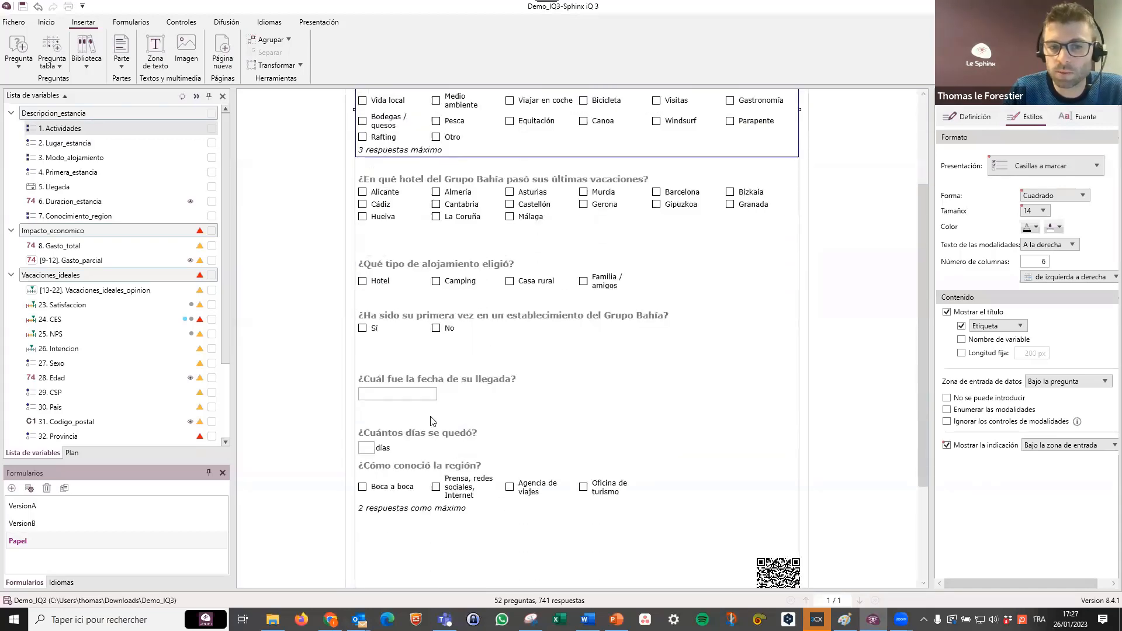
pyautogui.scroll(2, 433, 417)
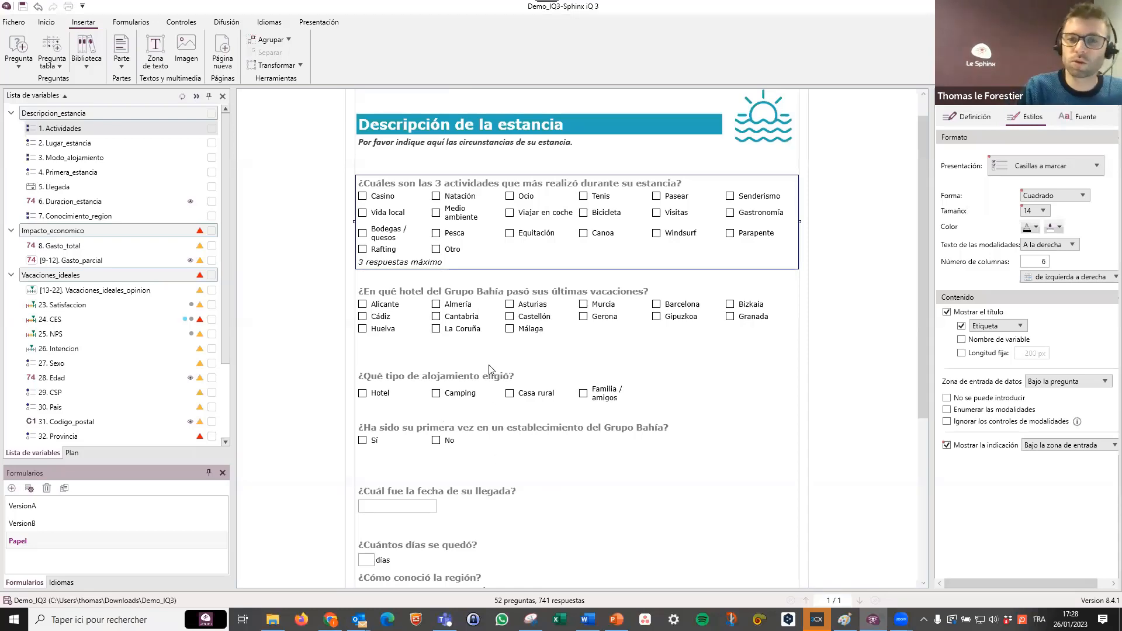
pyautogui.scroll(-8, 465, 359)
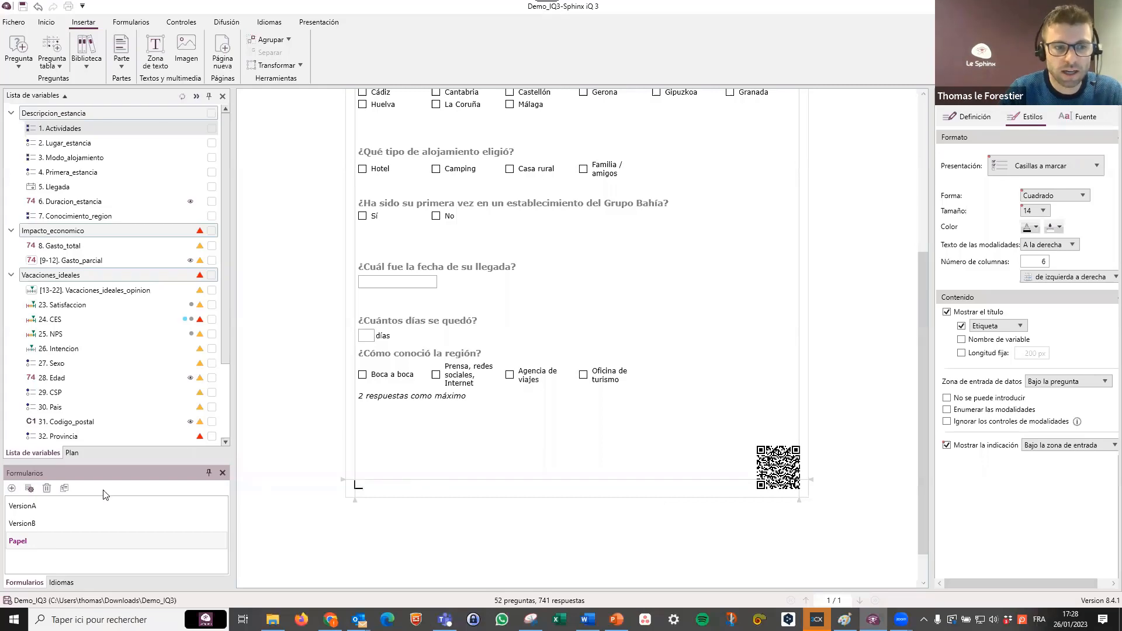
# Return to the VersionA form and add CN - Chino to the survey's translation languages.
pyautogui.click(93, 505)
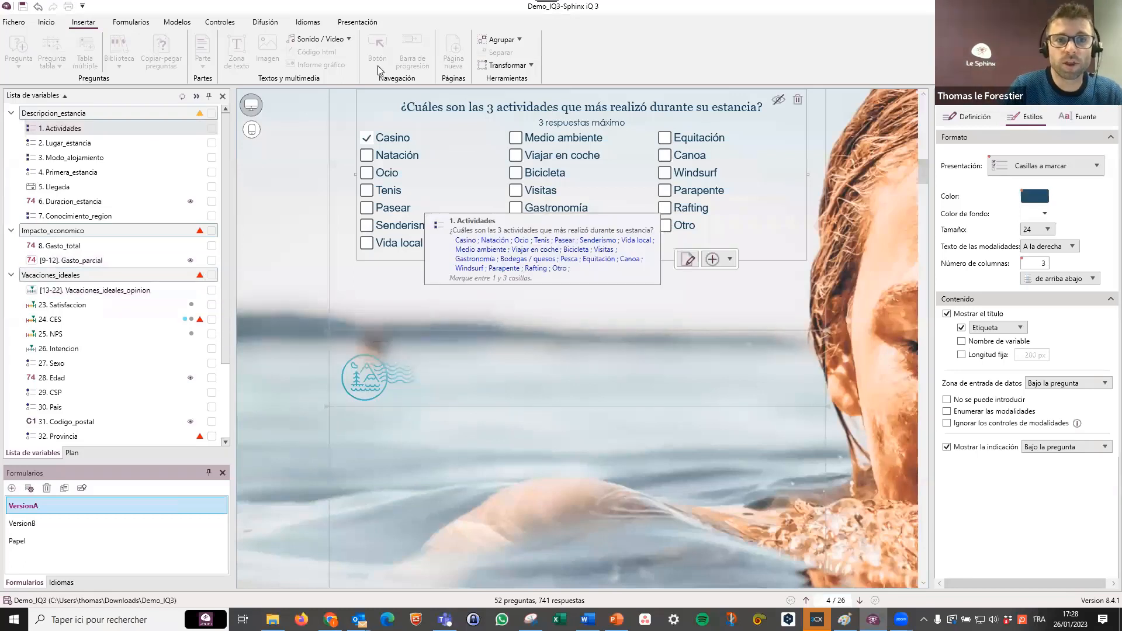
pyautogui.click(308, 23)
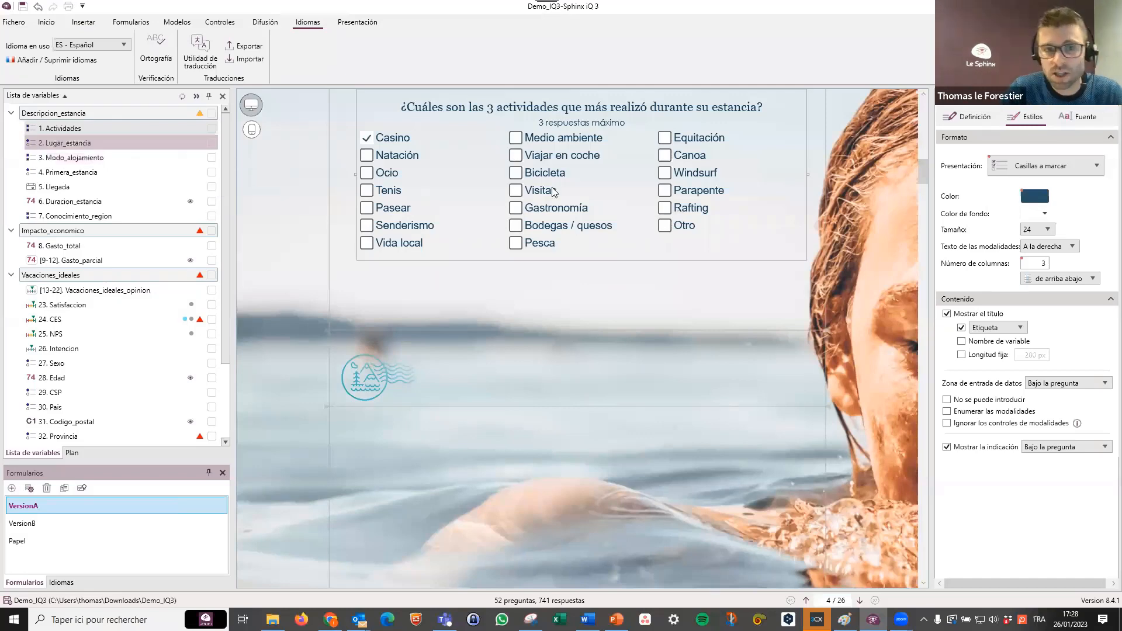
pyautogui.scroll(1, 465, 283)
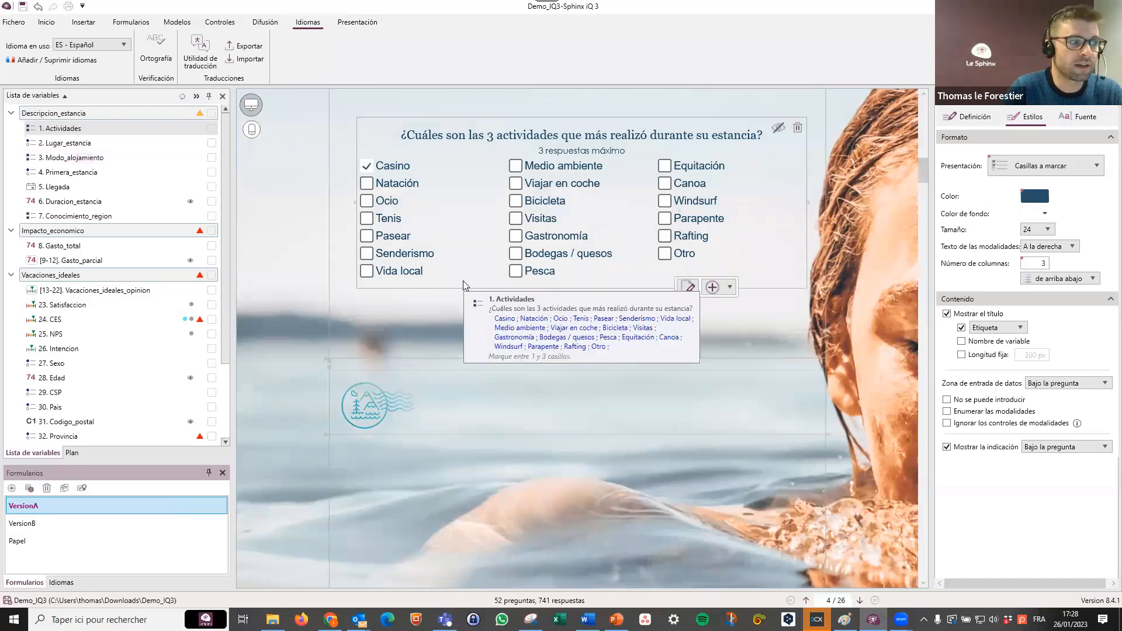
pyautogui.scroll(10, 647, 282)
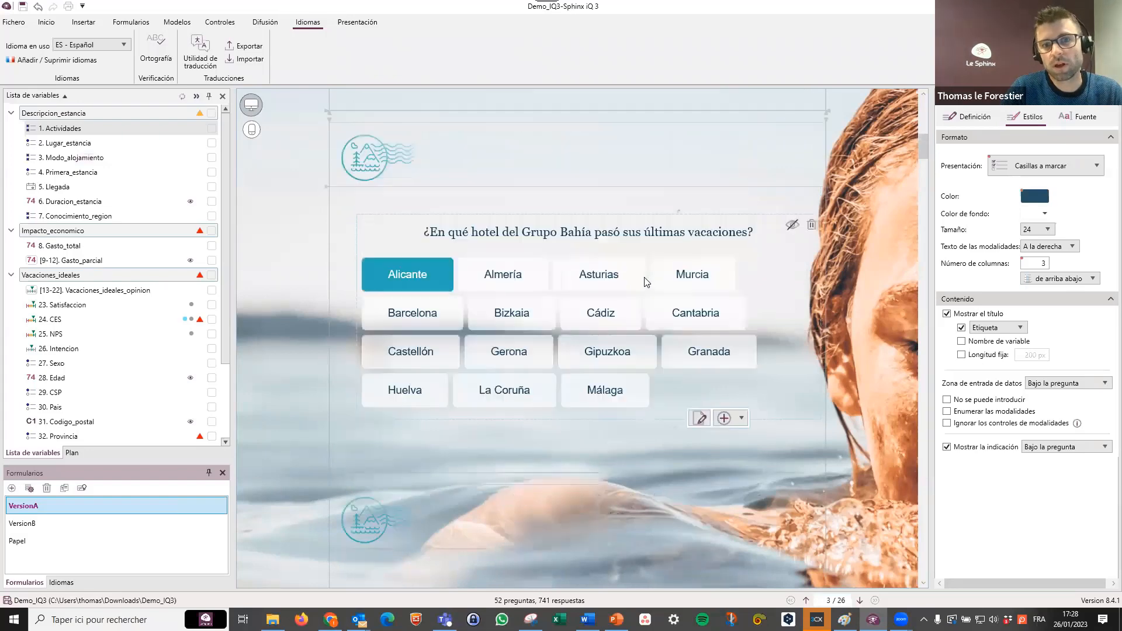
pyautogui.scroll(8, 646, 281)
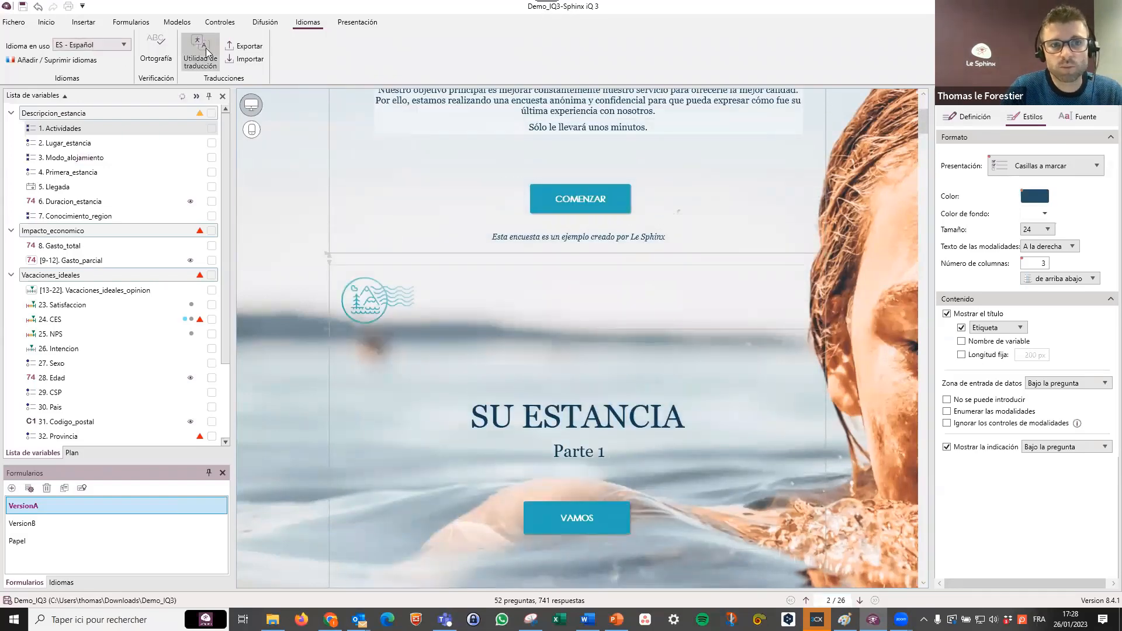
pyautogui.click(81, 61)
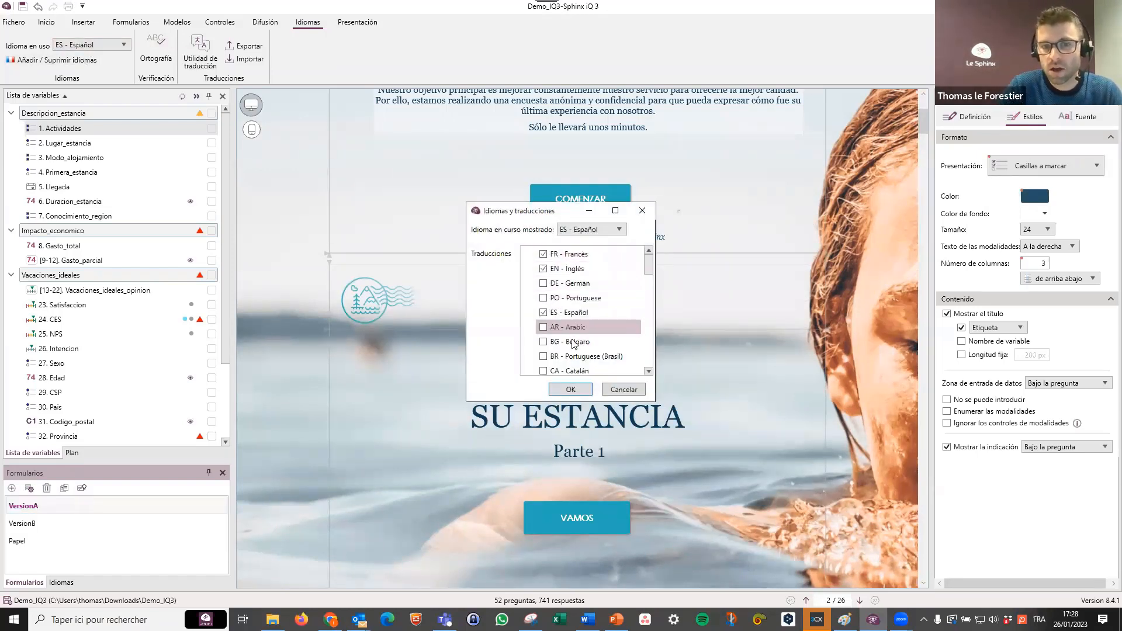
pyautogui.scroll(-2, 576, 345)
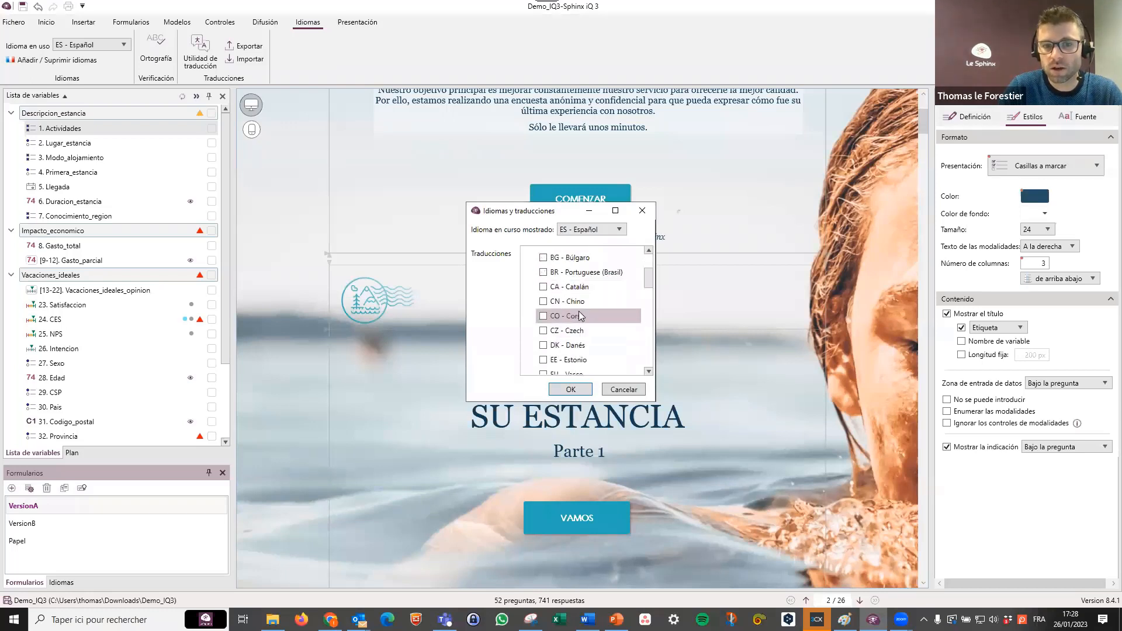
pyautogui.click(546, 302)
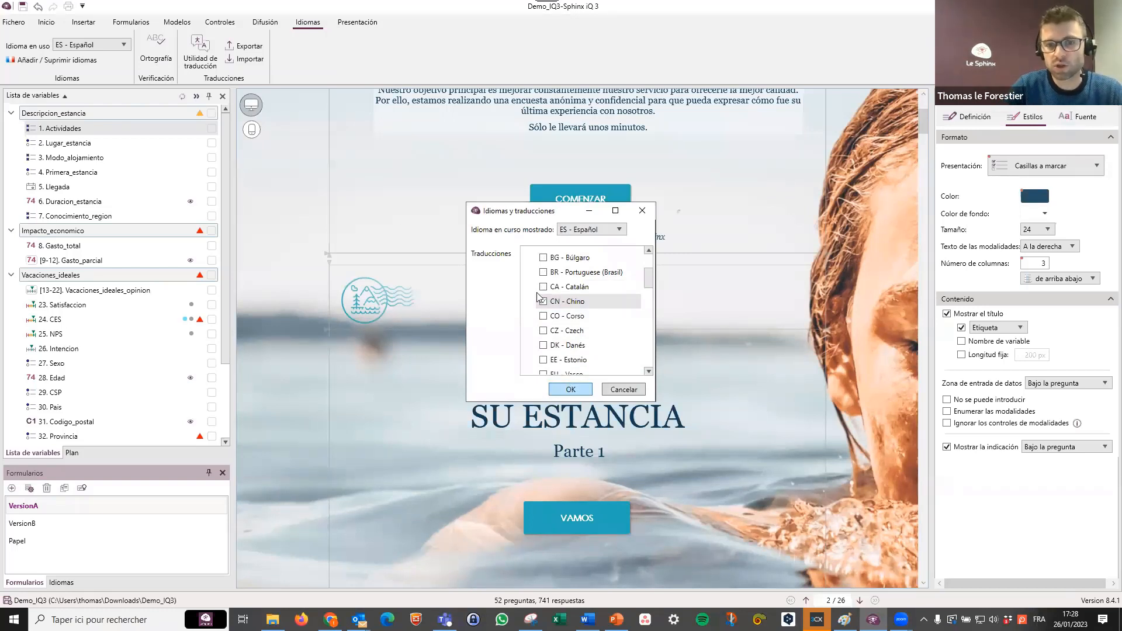
pyautogui.click(574, 391)
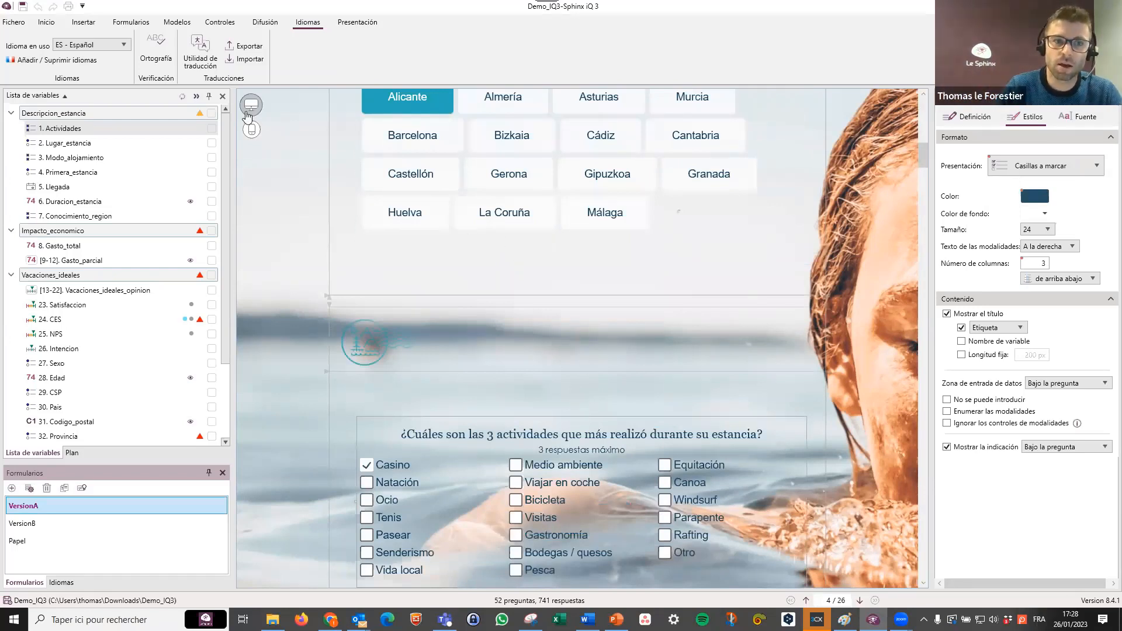
# Translate the survey automatically from ES - Español into CN - Chino, agreeing to replace the labels.
pyautogui.click(200, 51)
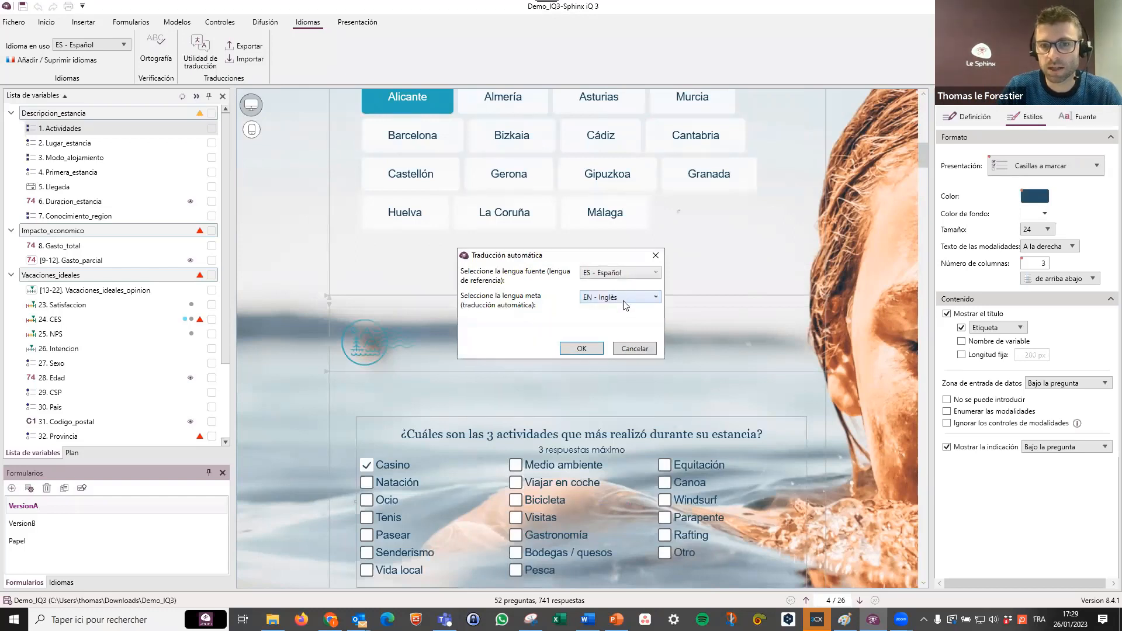
pyautogui.click(624, 304)
pyautogui.click(597, 350)
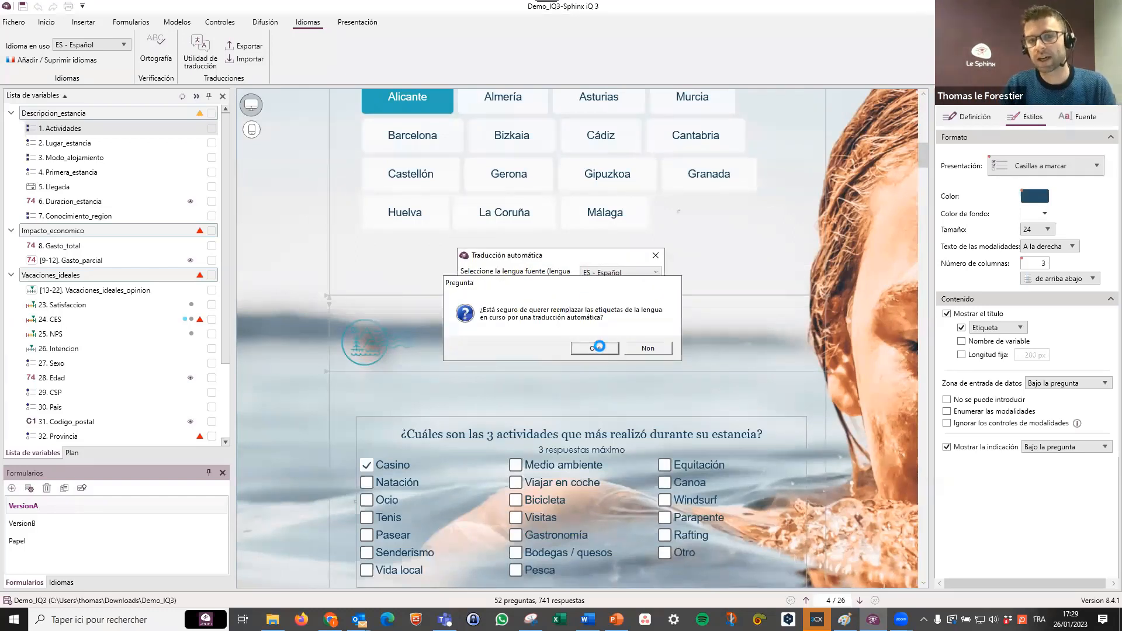
pyautogui.click(596, 348)
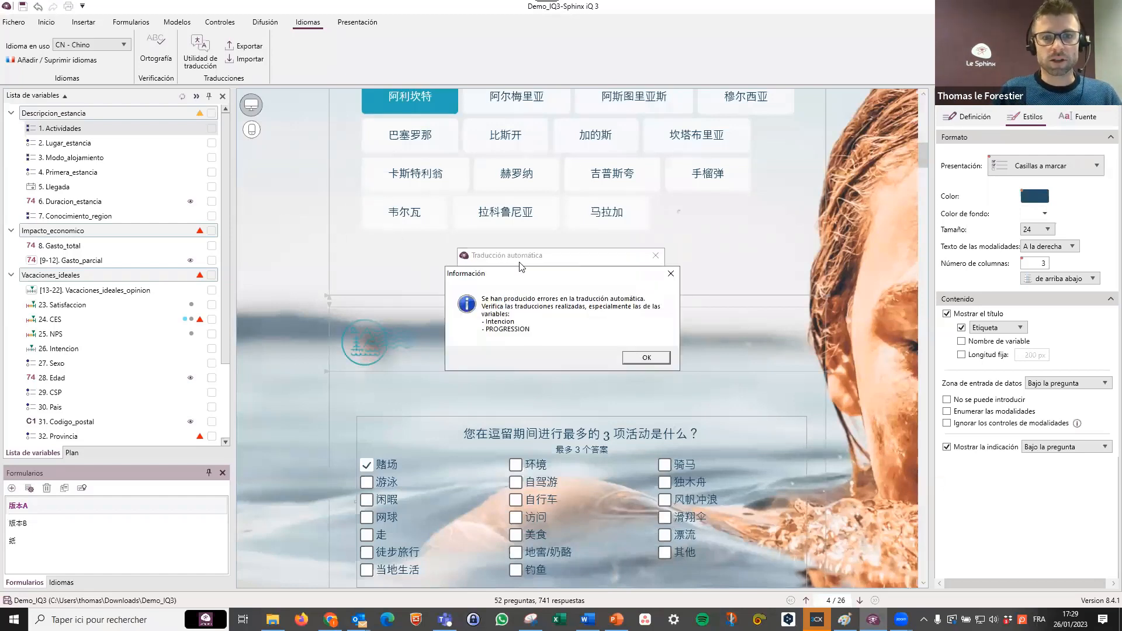
pyautogui.click(671, 273)
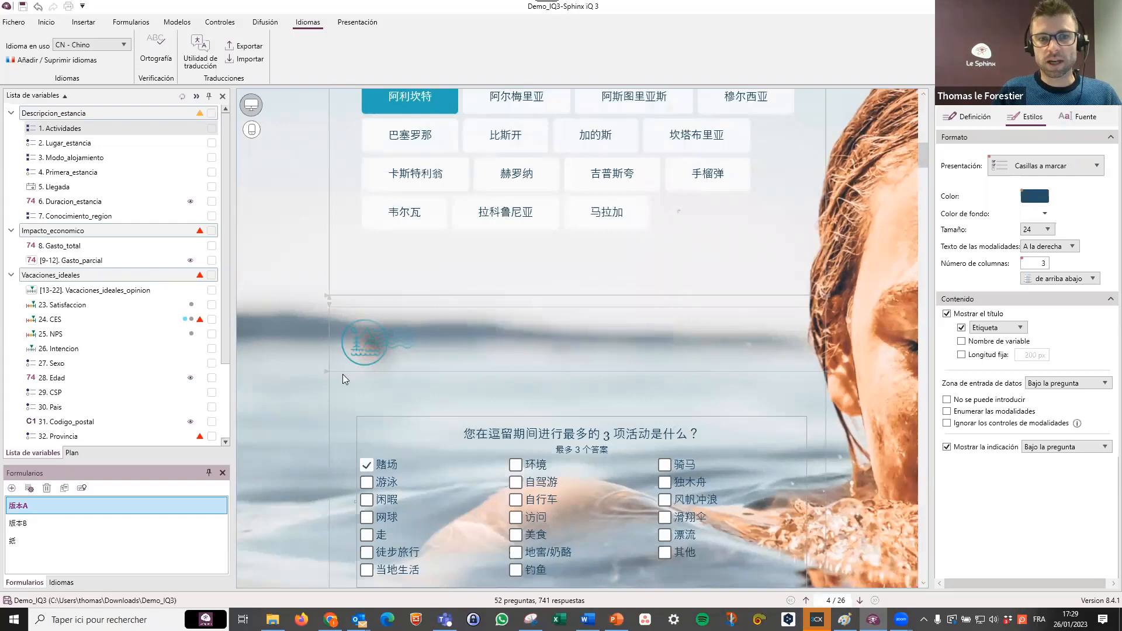
# Switch to the SphinxOnline site in the browser and open the Demo_webi_IQ3 survey.
pyautogui.click(301, 334)
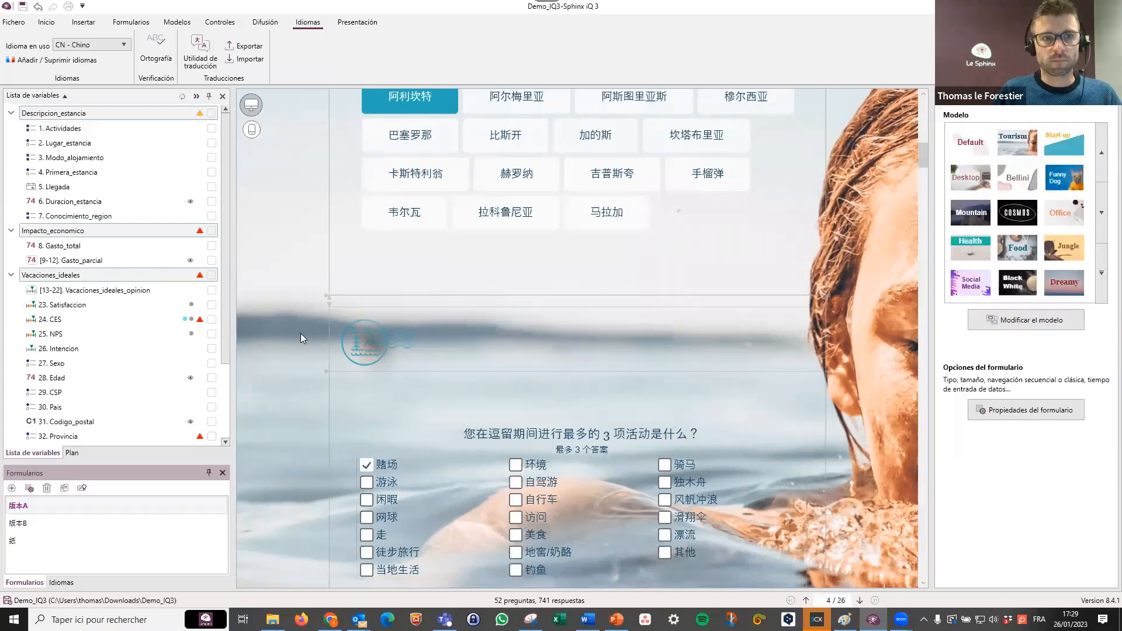
pyautogui.click(265, 22)
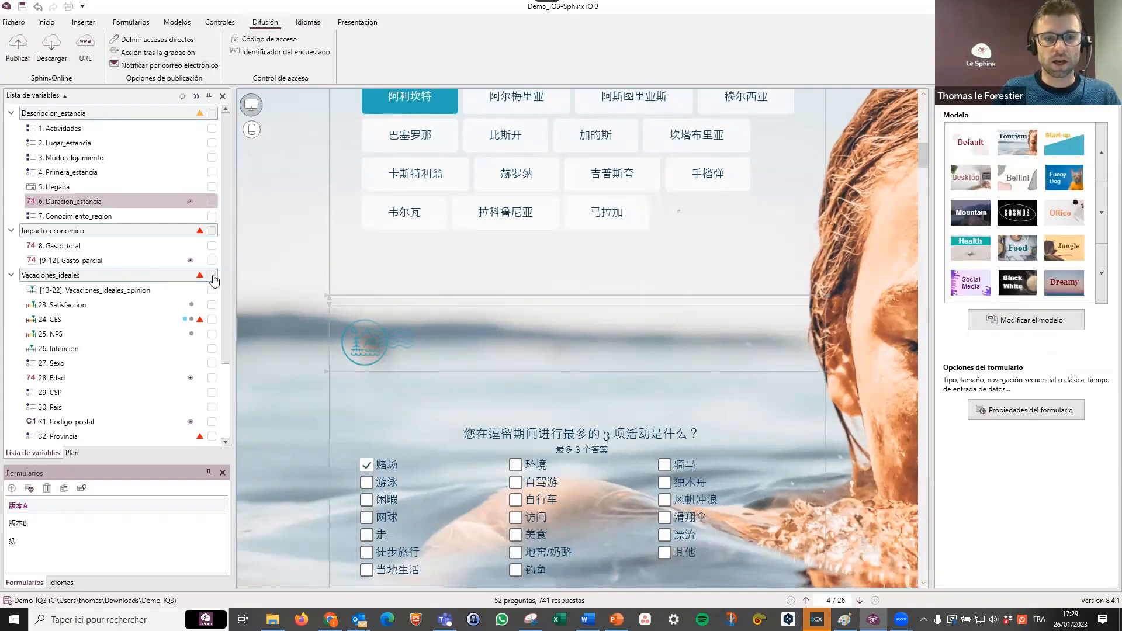
pyautogui.click(331, 620)
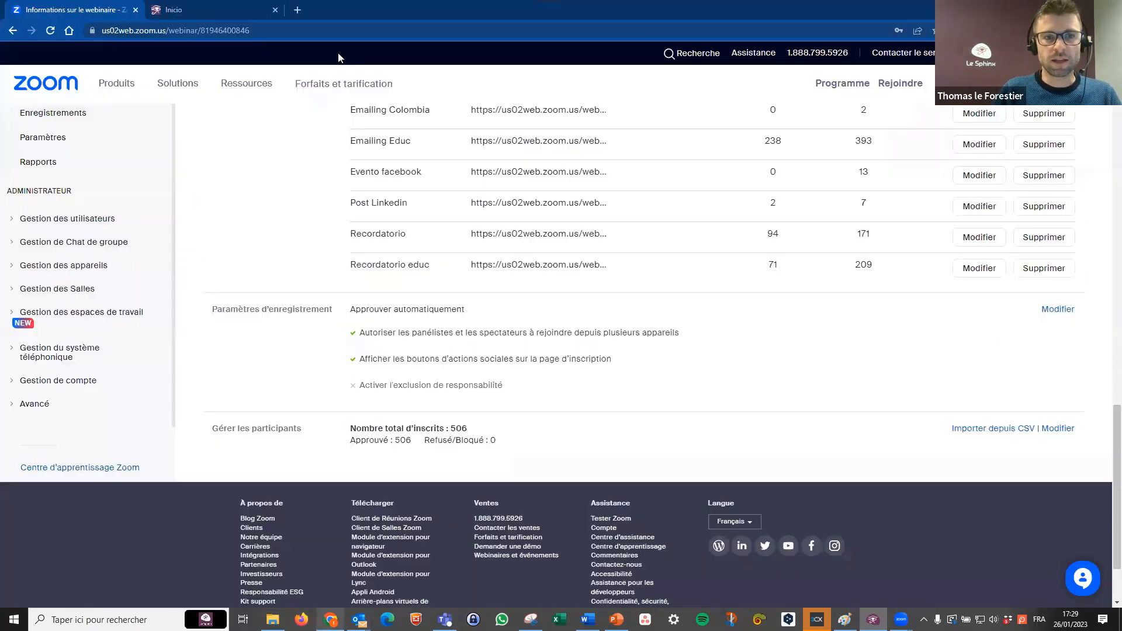
pyautogui.click(298, 11)
pyautogui.click(215, 8)
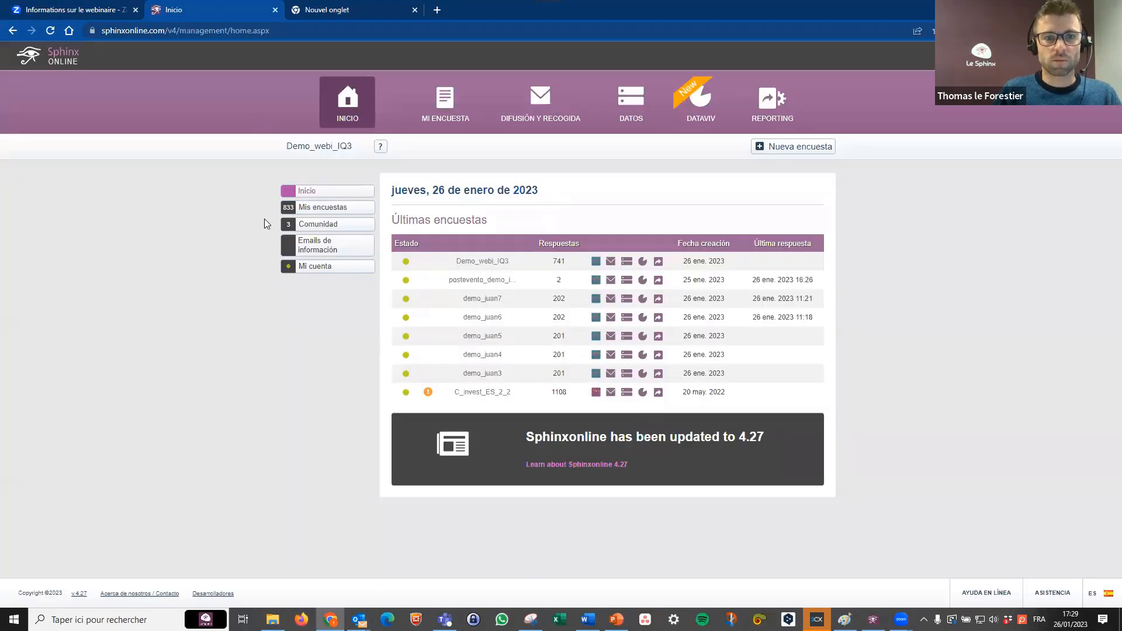
pyautogui.hotkey('alt', 'Tab')
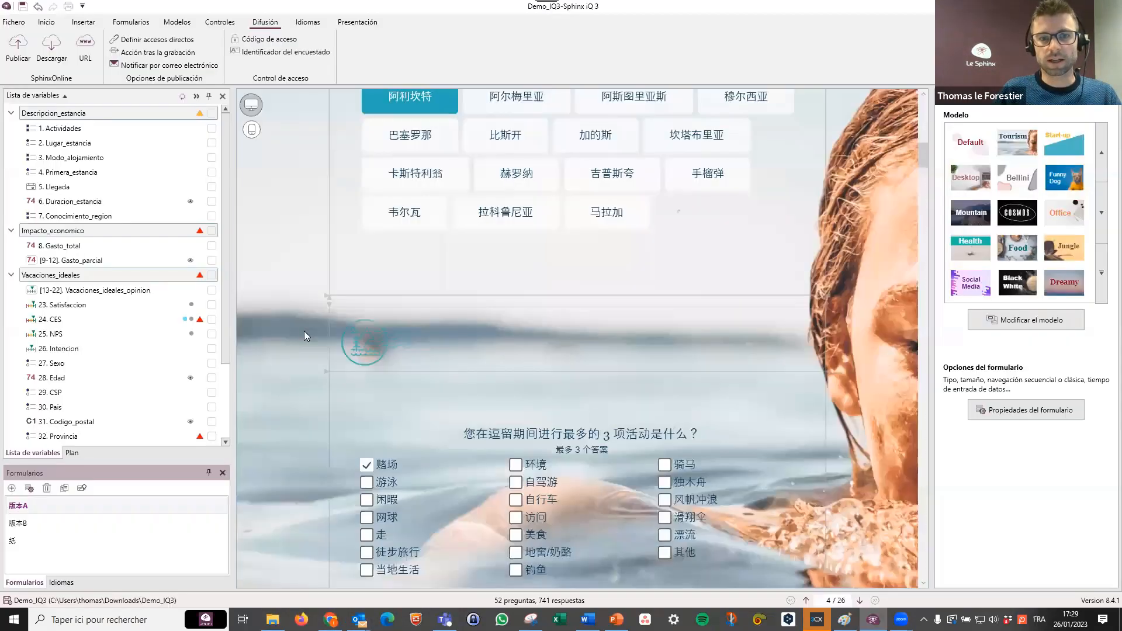
pyautogui.hotkey('alt', 'Tab')
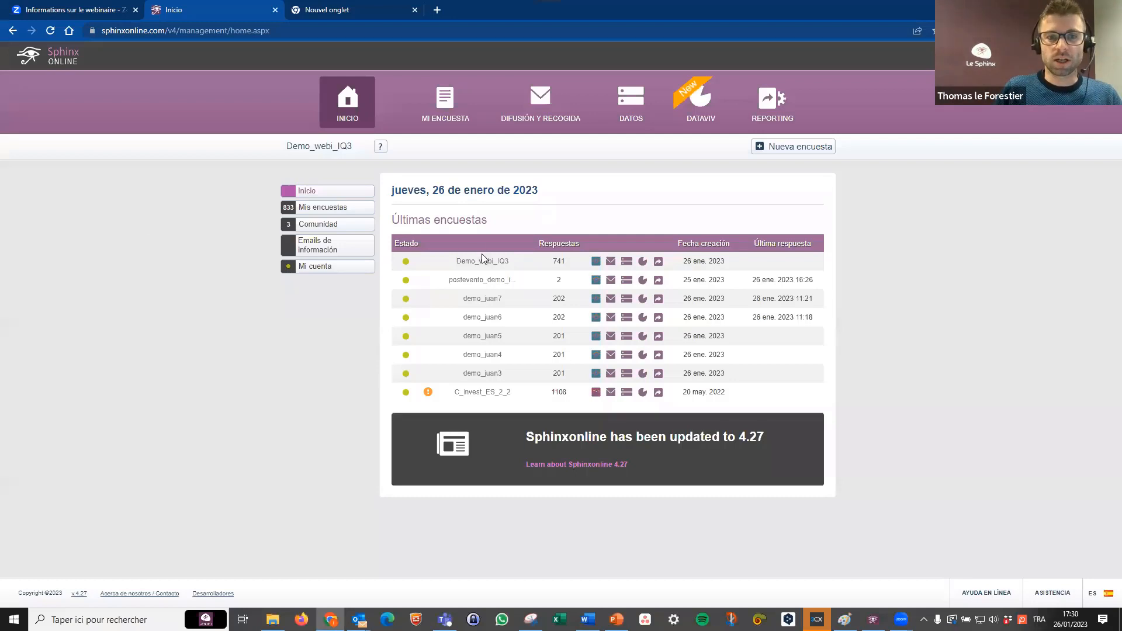
pyautogui.click(49, 33)
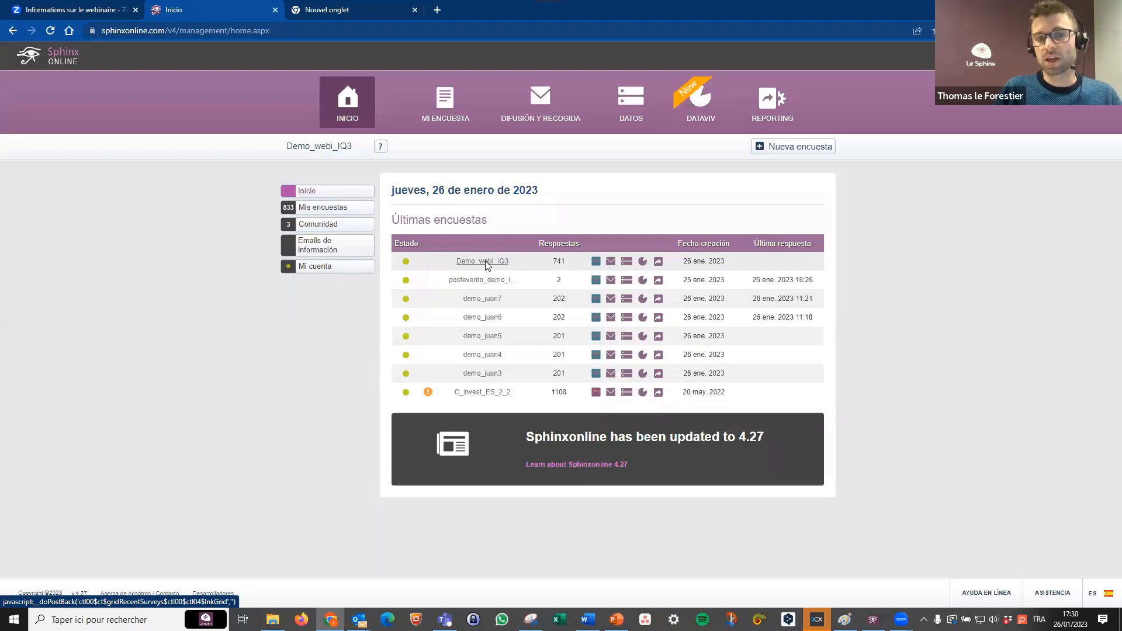
pyautogui.click(485, 261)
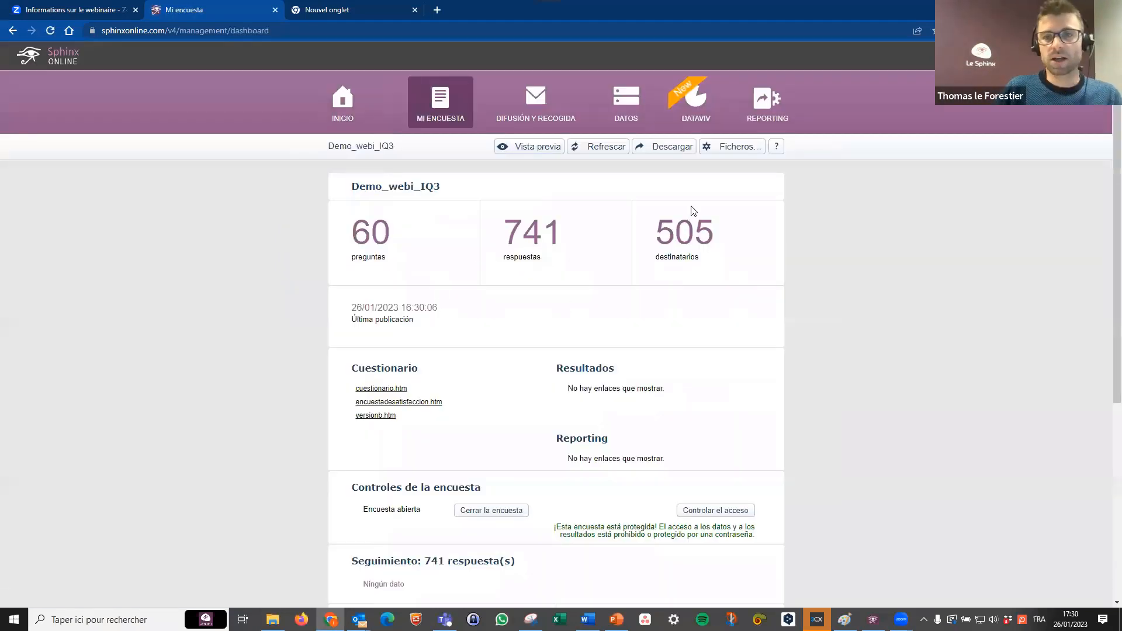
# Open the e-mailing messages in the survey's distribution and collection section.
pyautogui.click(539, 107)
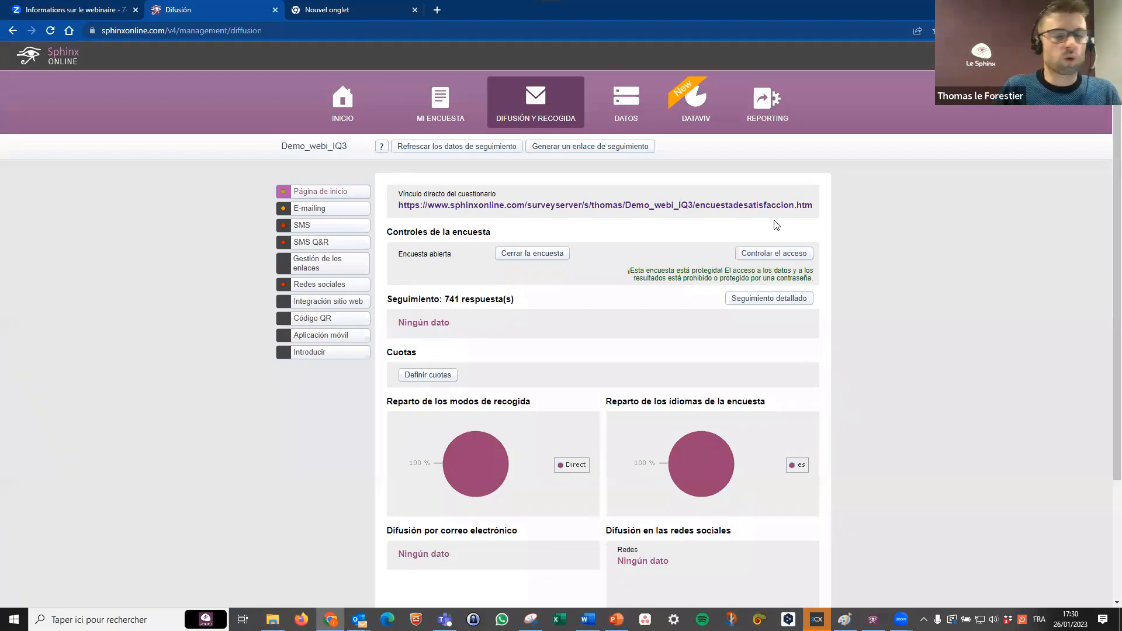
pyautogui.click(335, 214)
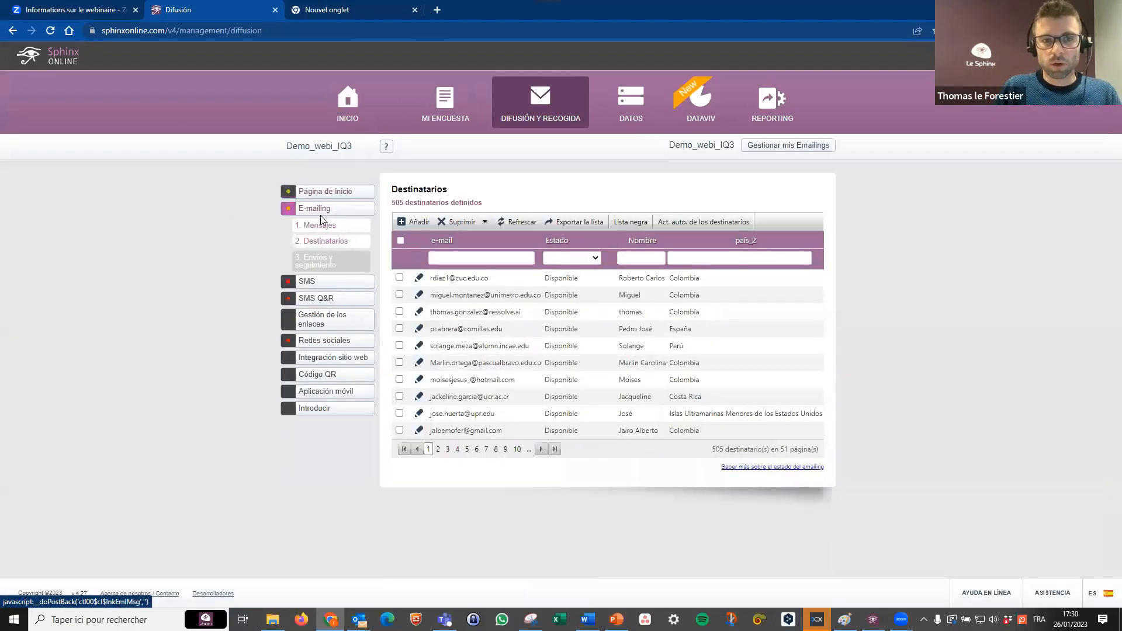
pyautogui.click(326, 233)
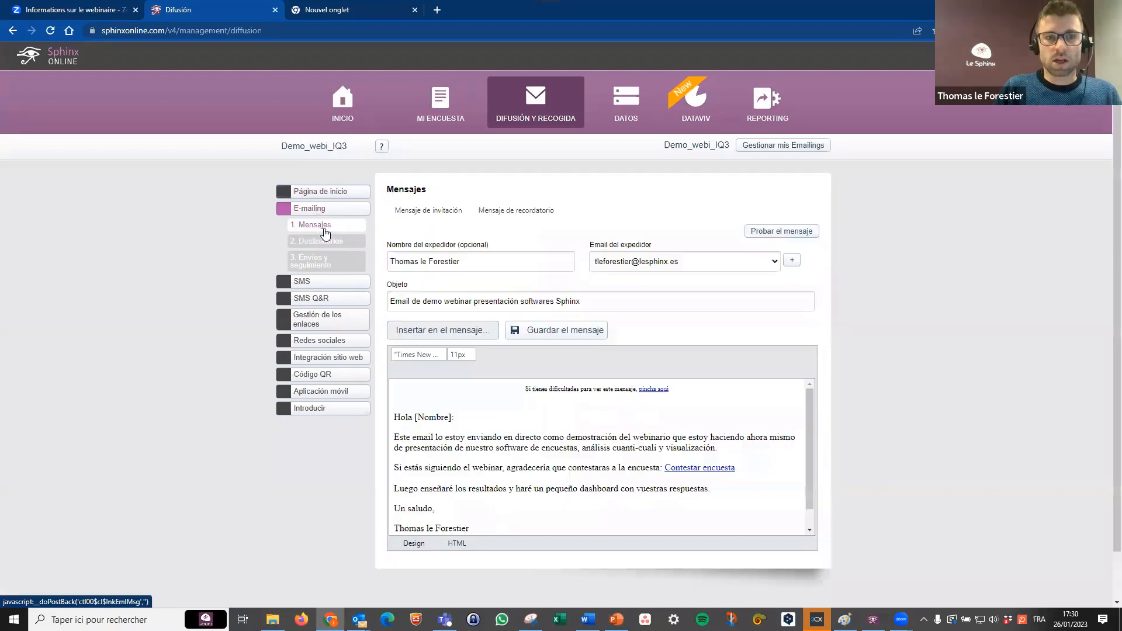
# Examine the invitation message's body text, survey link and [Nombre] field in the greeting.
pyautogui.click(471, 422)
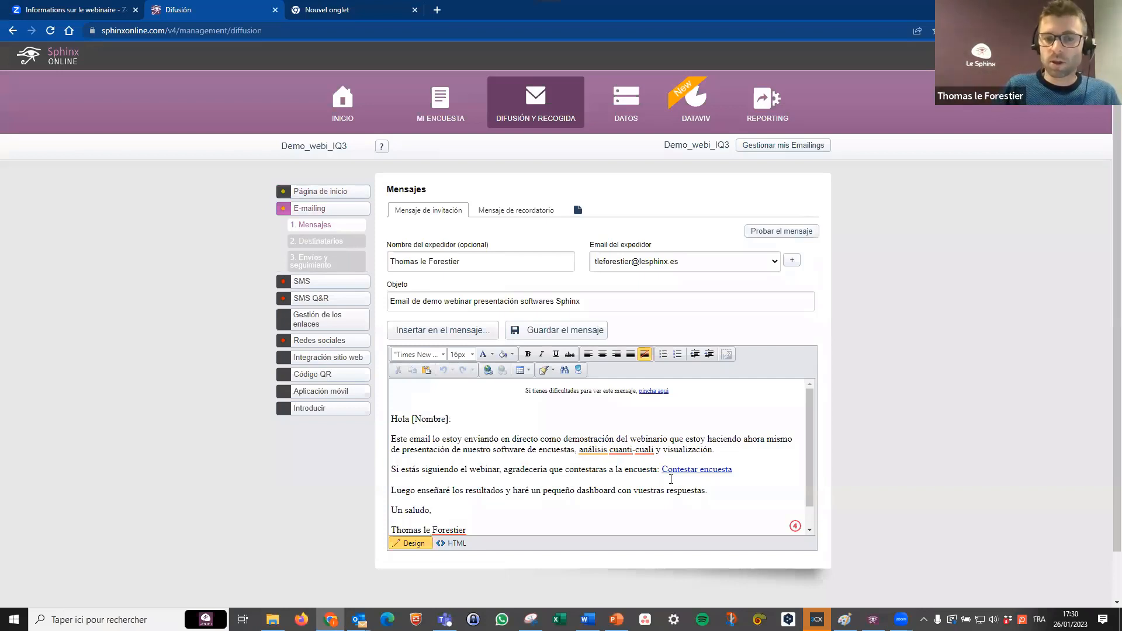
pyautogui.scroll(-3, 747, 468)
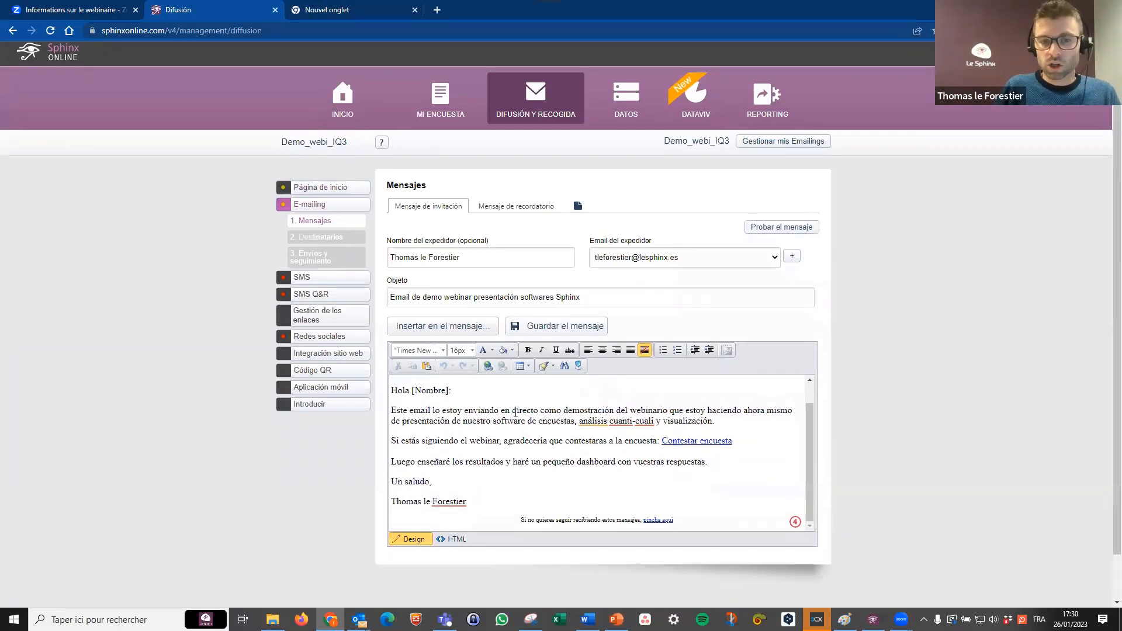
pyautogui.moveTo(494, 411); pyautogui.dragTo(554, 442)
pyautogui.click(514, 462)
pyautogui.moveTo(448, 390); pyautogui.dragTo(422, 390)
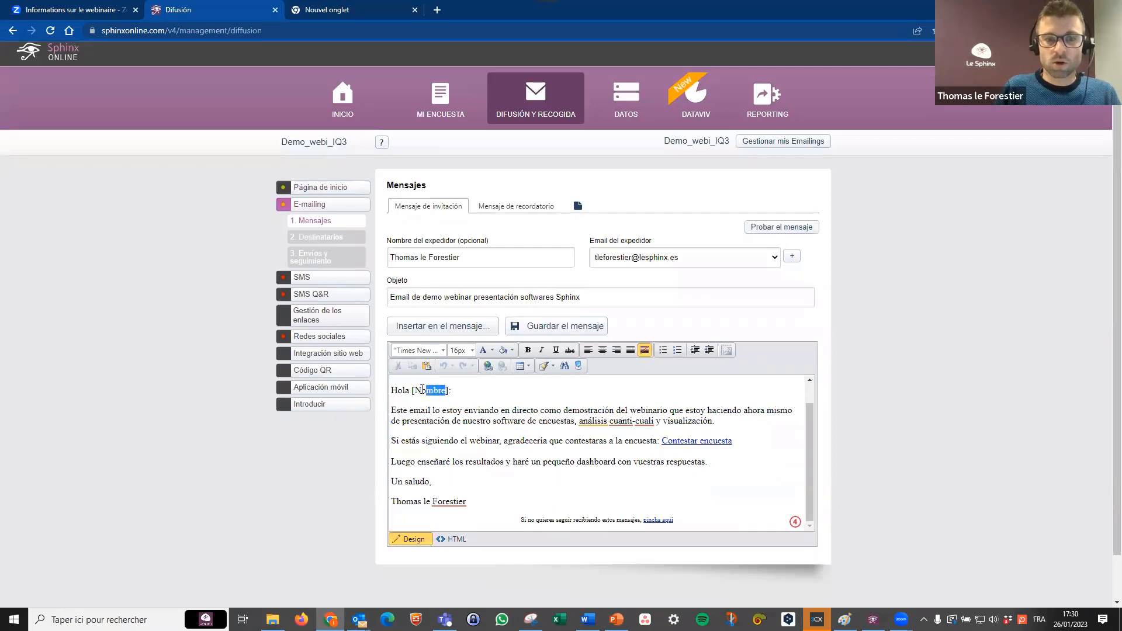
pyautogui.click(472, 410)
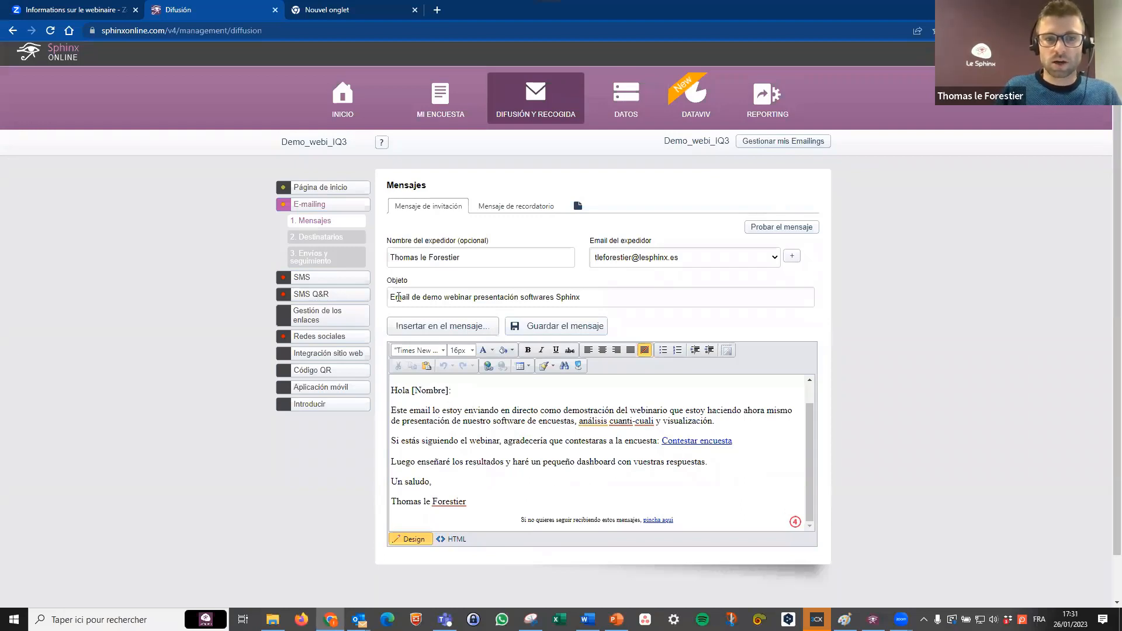
# Open the sending and tracking page of the survey's e-mailing.
pyautogui.click(314, 260)
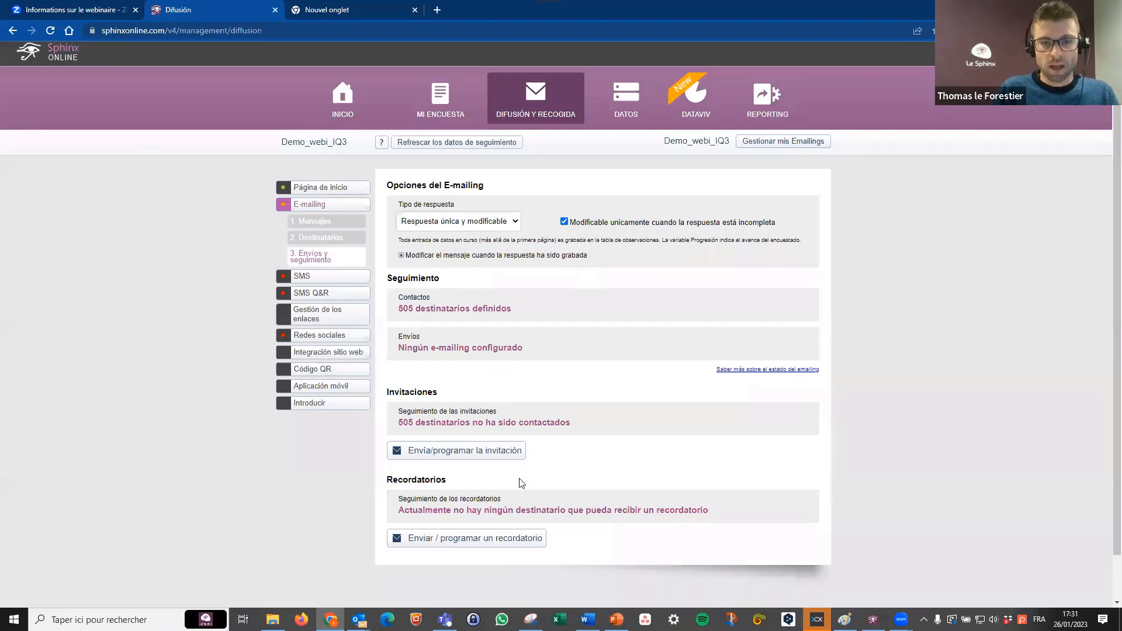
# Send the invitation message immediately to the recipients not yet contacted, accepting the general conditions, and refresh the tracking data.
pyautogui.click(494, 452)
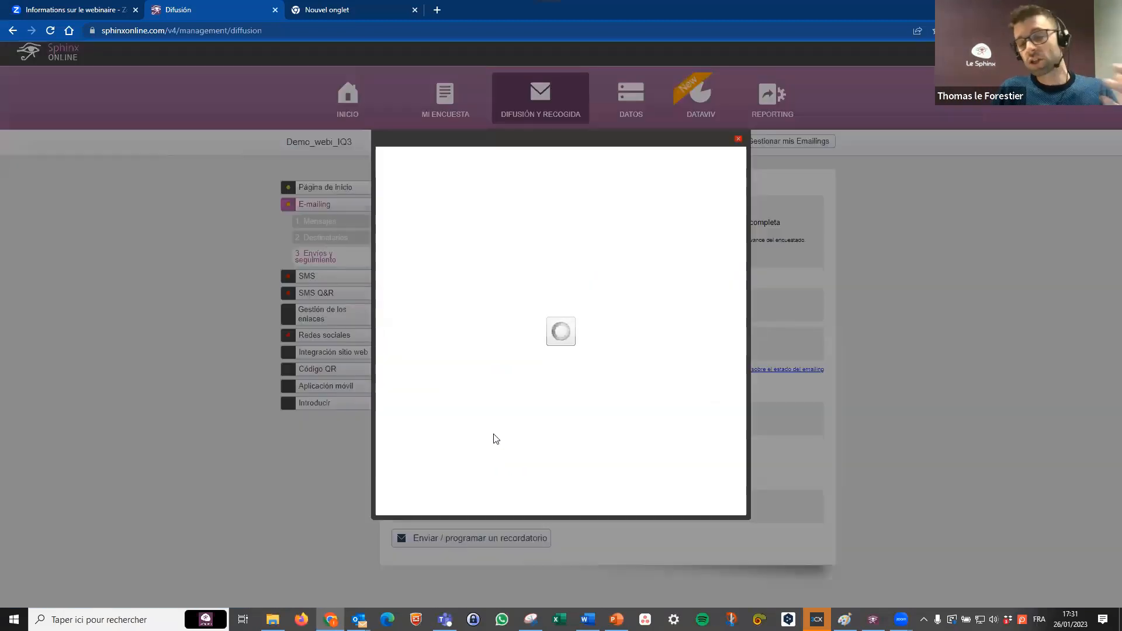
pyautogui.click(417, 367)
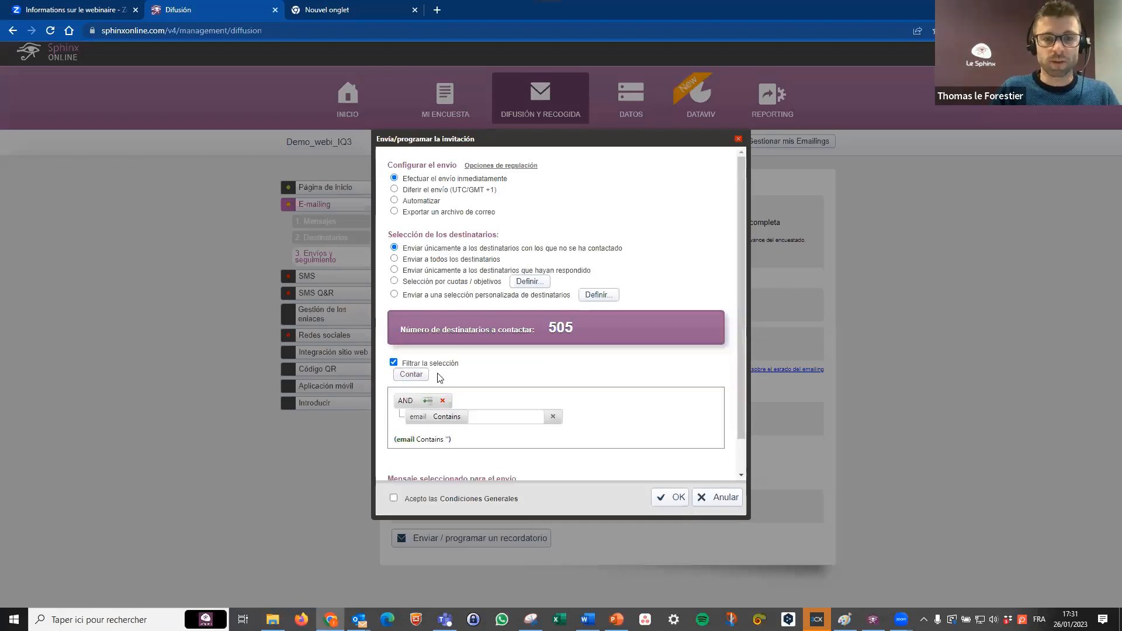
pyautogui.click(436, 369)
pyautogui.click(393, 499)
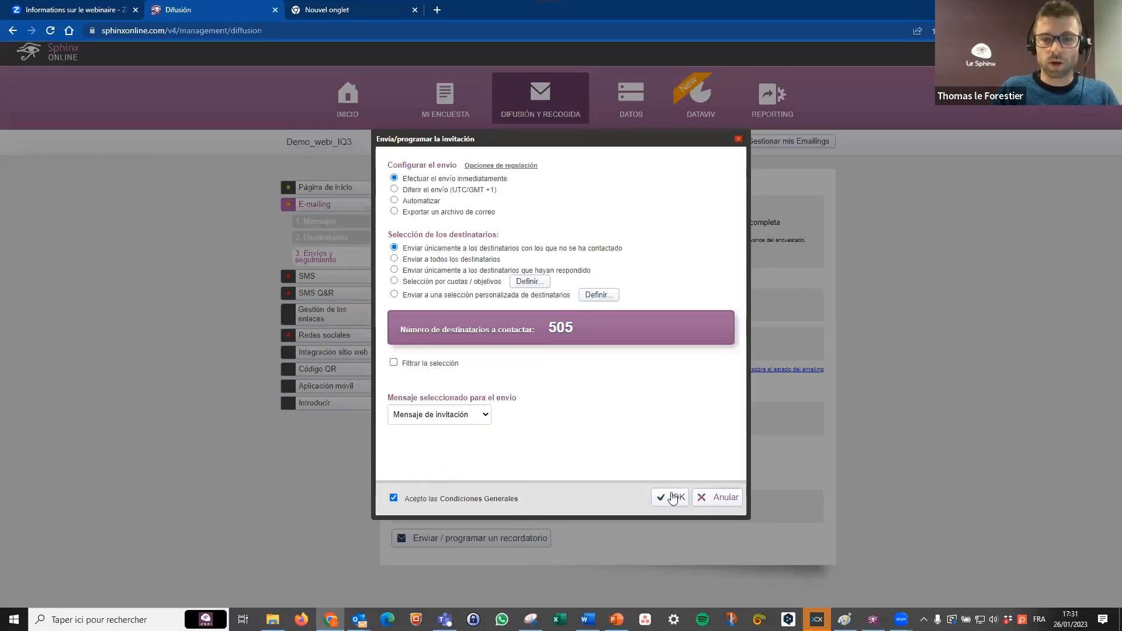
pyautogui.click(671, 497)
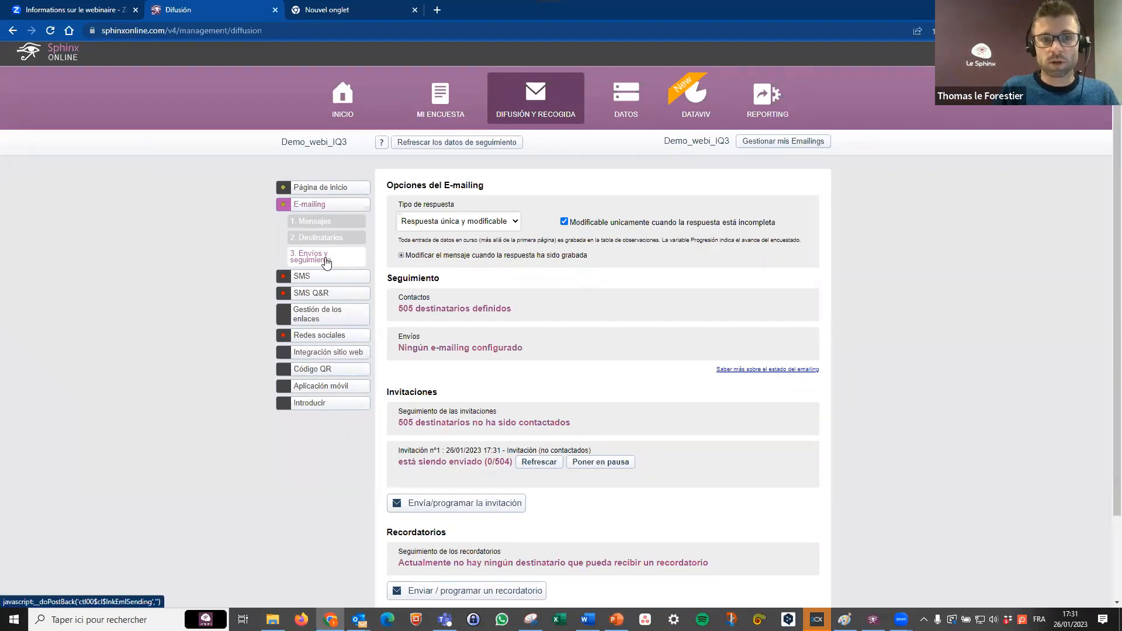
pyautogui.click(459, 145)
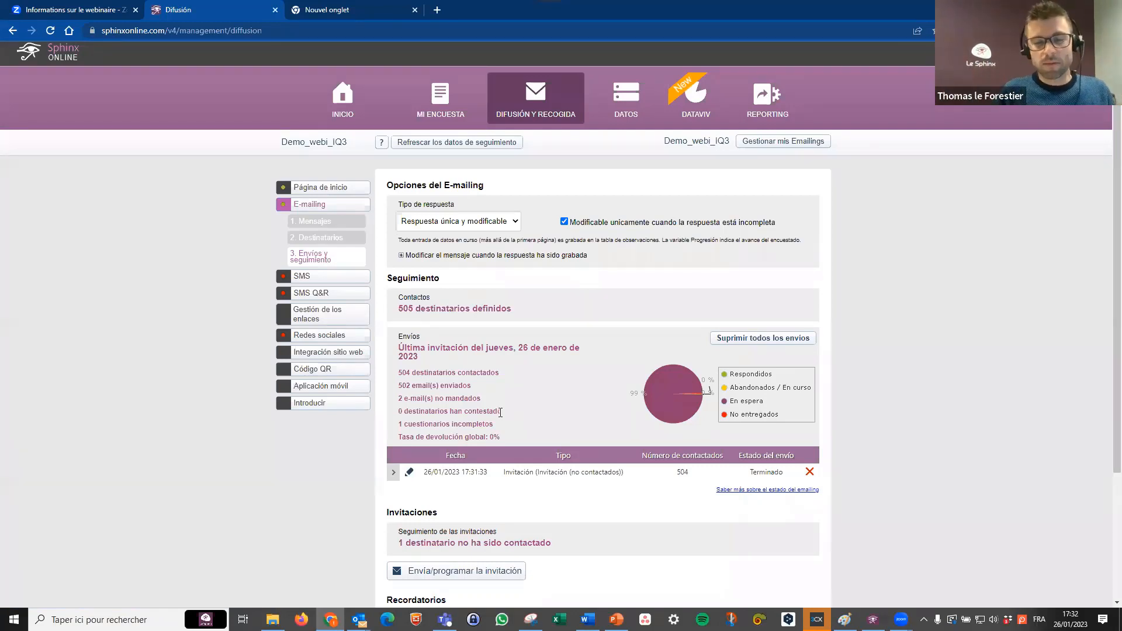
# View the survey's SMS, SMS Q&R, QR code and mobile app distribution pages, and open its response data table.
pyautogui.click(335, 283)
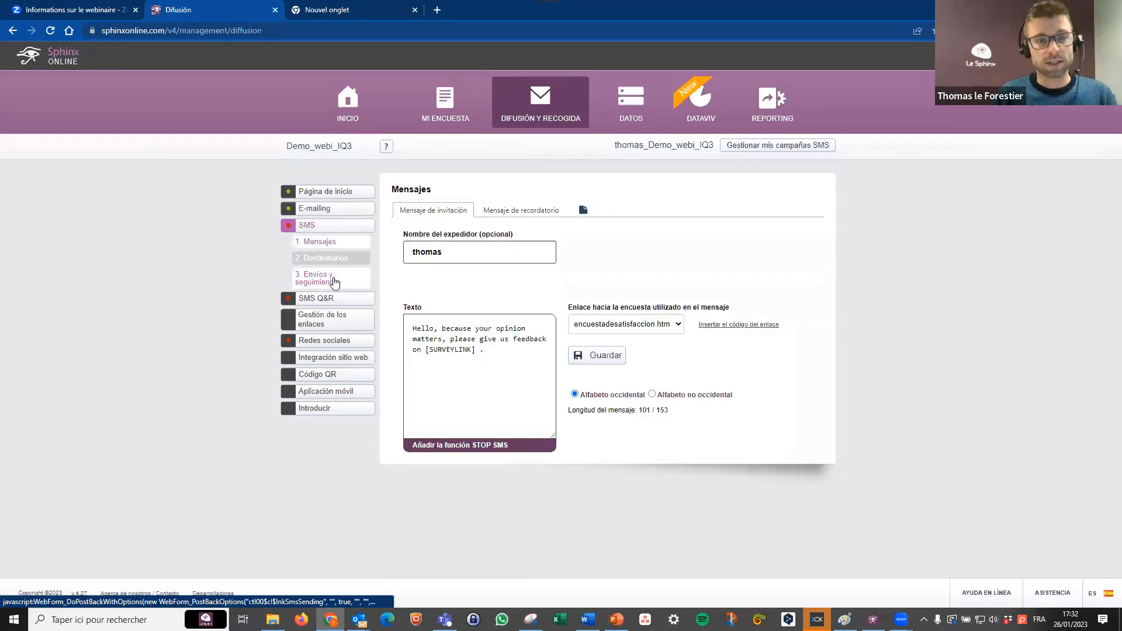
pyautogui.click(336, 299)
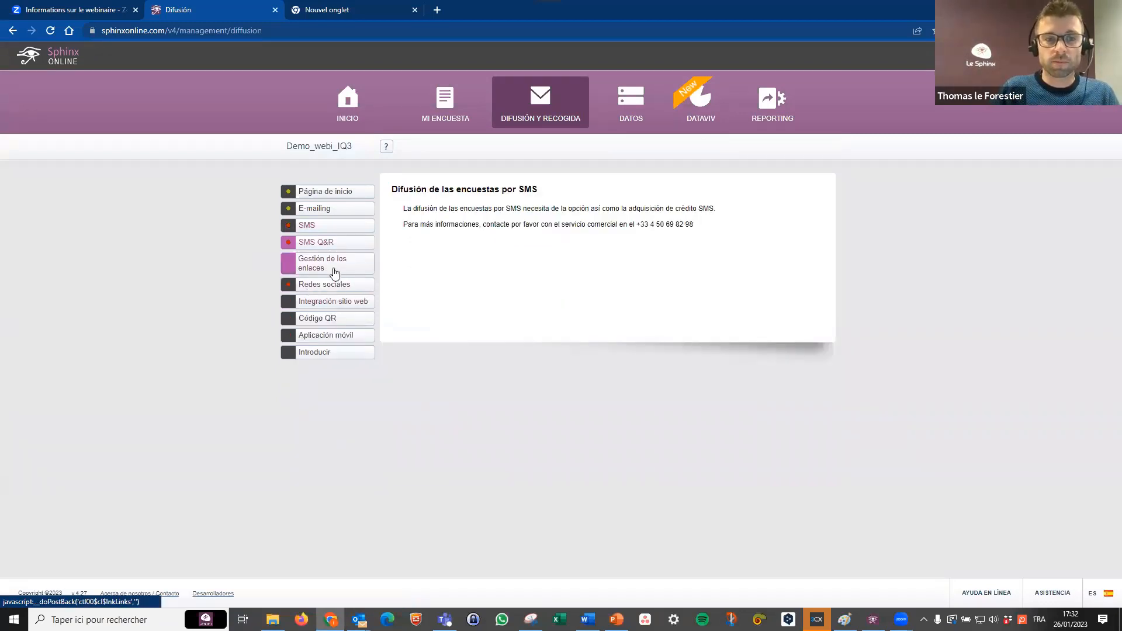
pyautogui.click(332, 323)
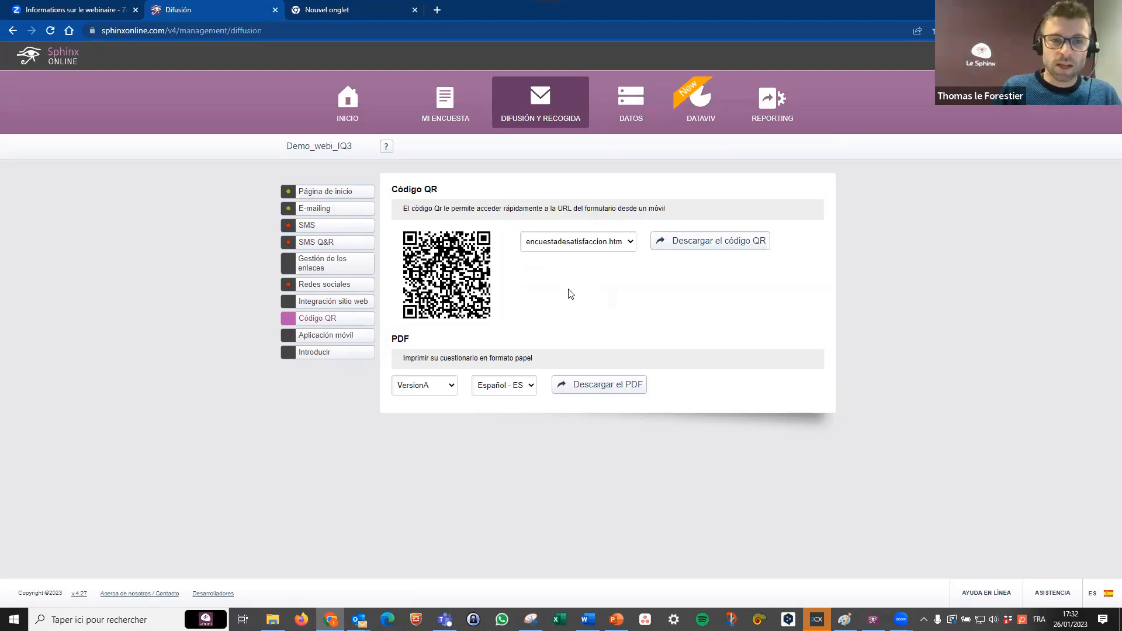
pyautogui.click(349, 339)
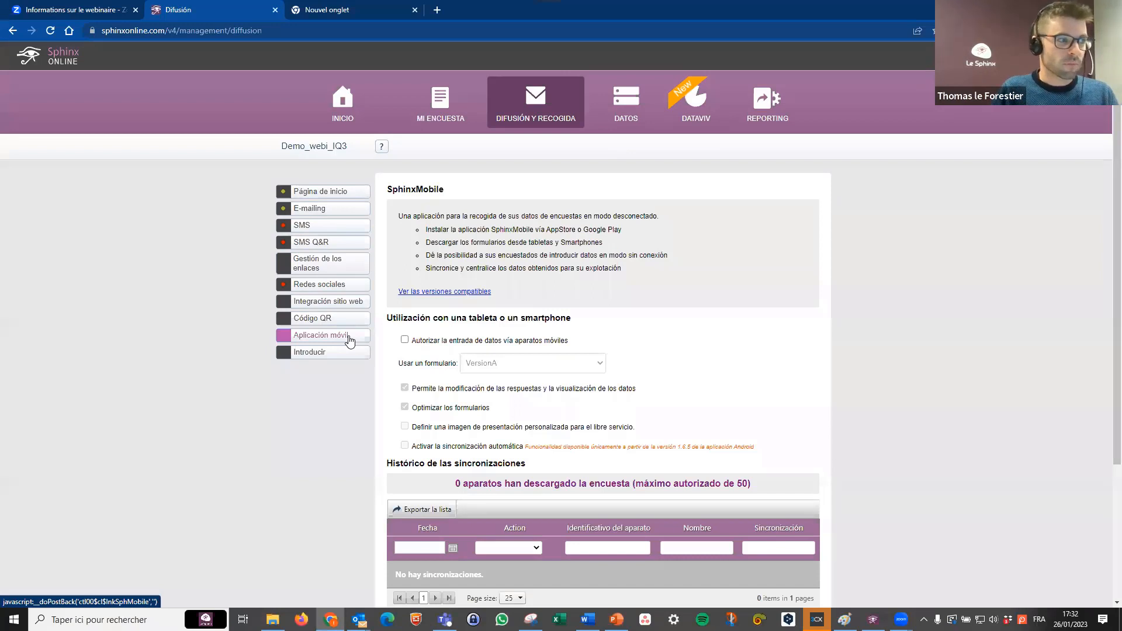
pyautogui.click(630, 113)
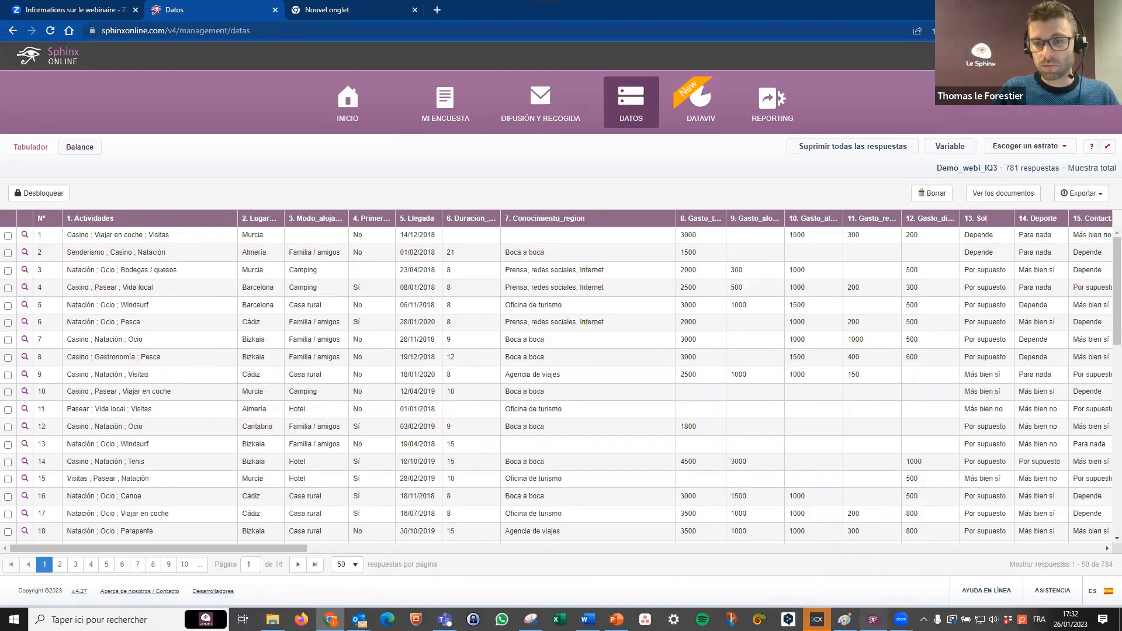
# Switch to Sphinx iQ 3 and show the Demo_IQ3 data table in ES - Español.
pyautogui.click(873, 620)
pyautogui.click(46, 22)
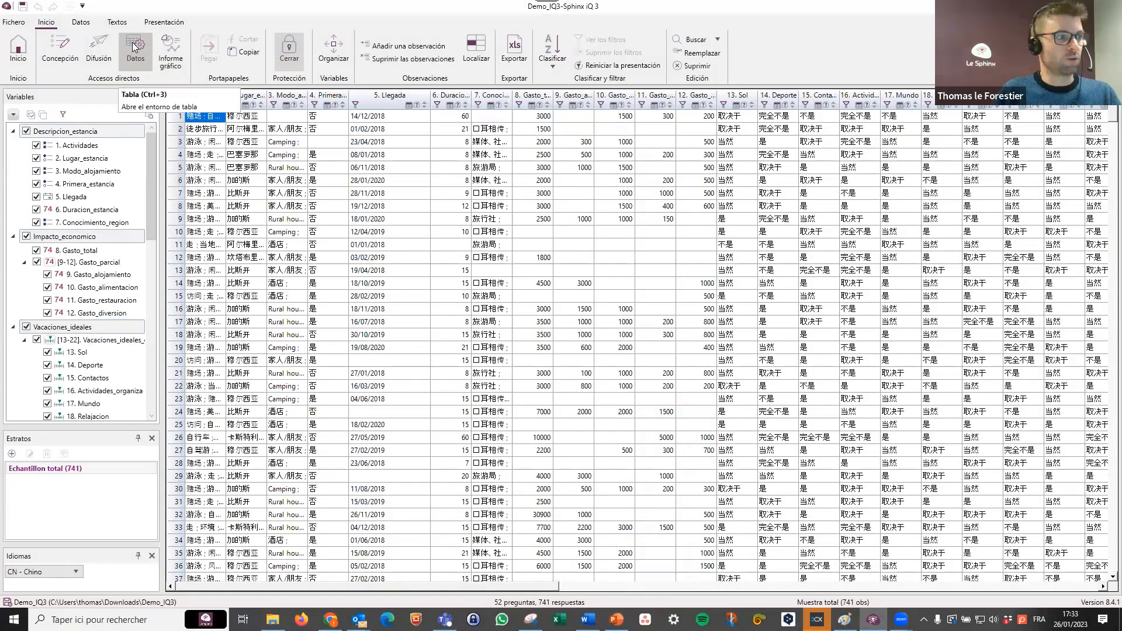
pyautogui.hotkey('alt', 'Tab')
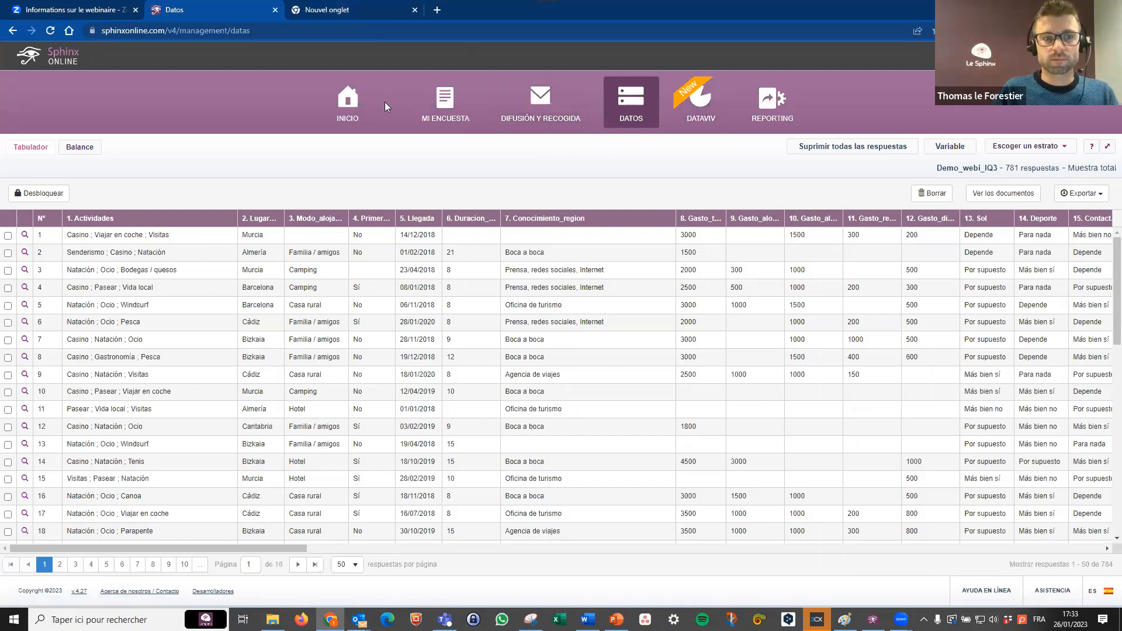
pyautogui.hotkey('alt', 'Tab')
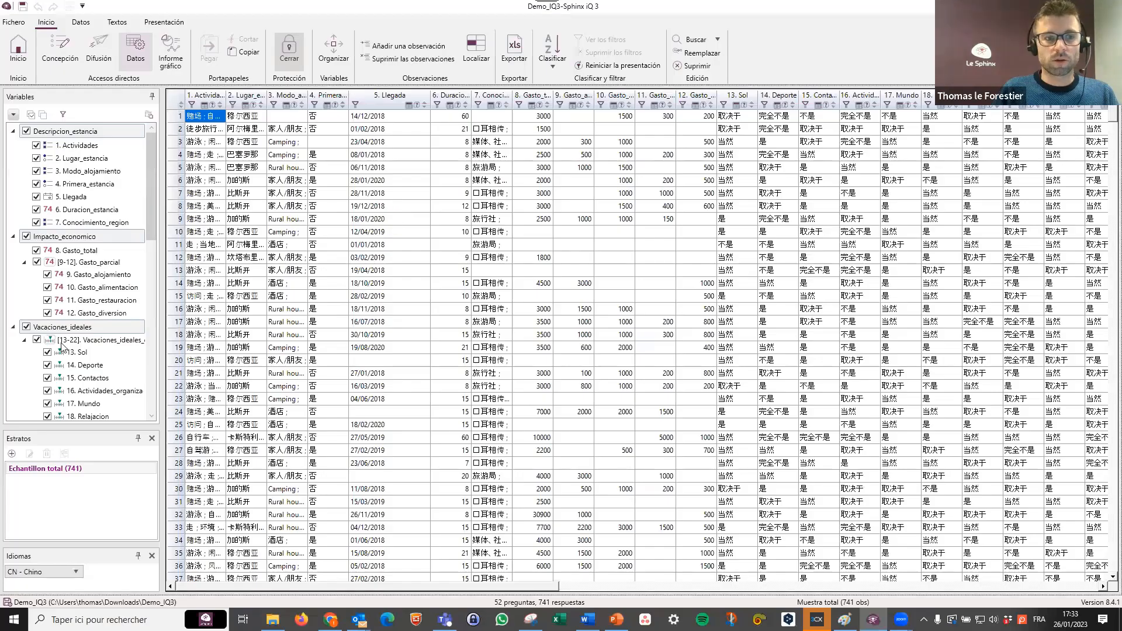
pyautogui.click(62, 570)
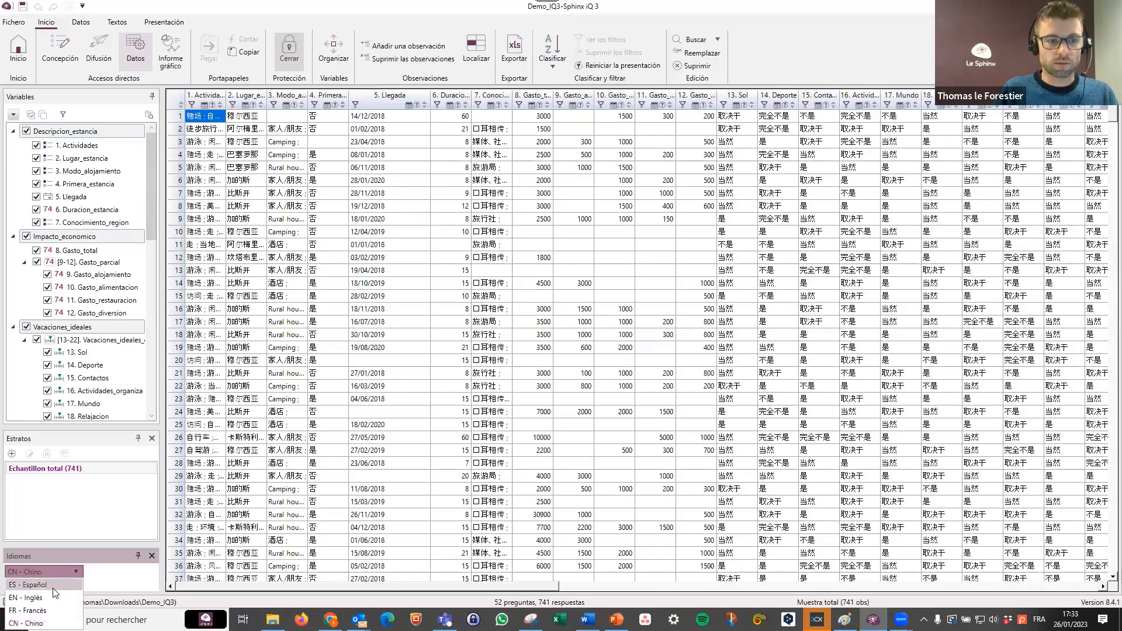
pyautogui.click(53, 586)
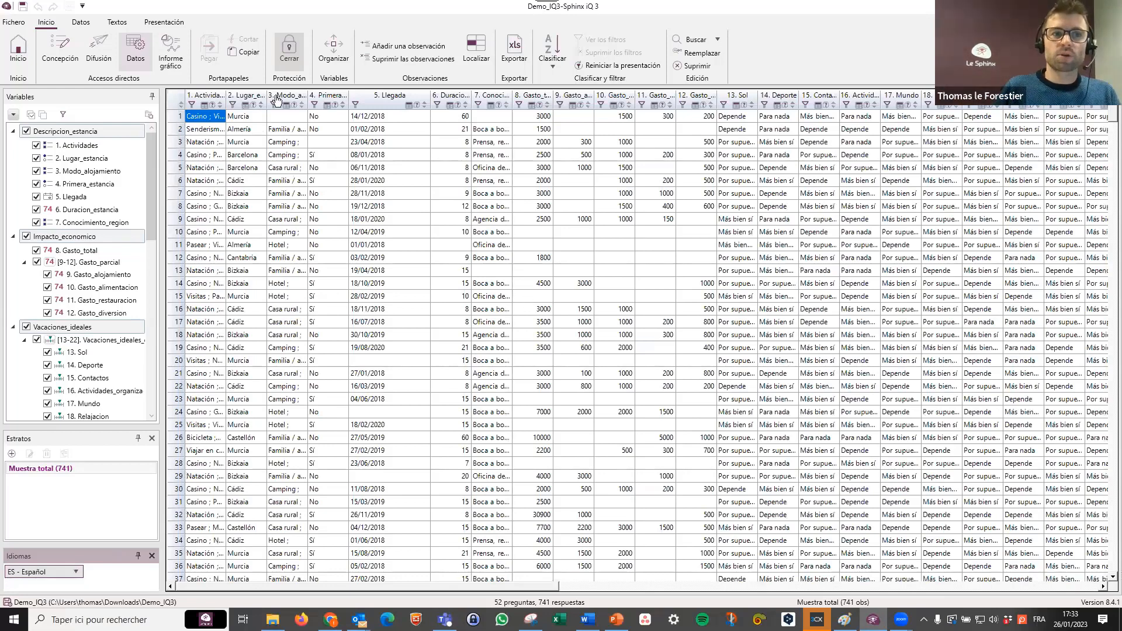
# Examine the singular or poorly documented observations across all selected variables with the Calificar tool, closing it without creating a variable.
pyautogui.click(80, 24)
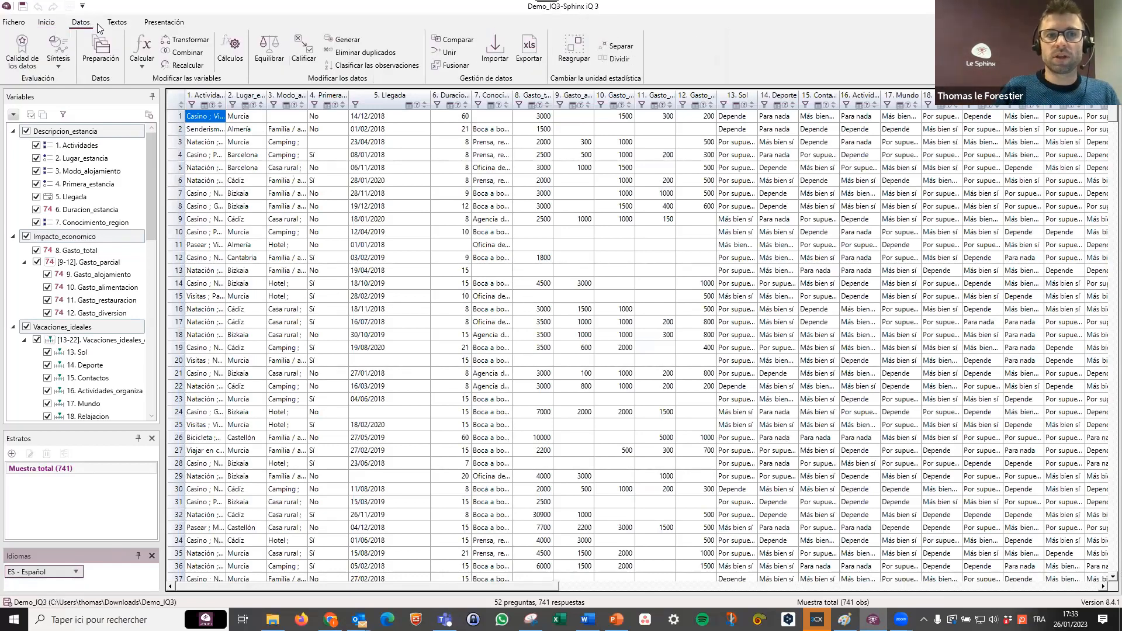
pyautogui.click(301, 62)
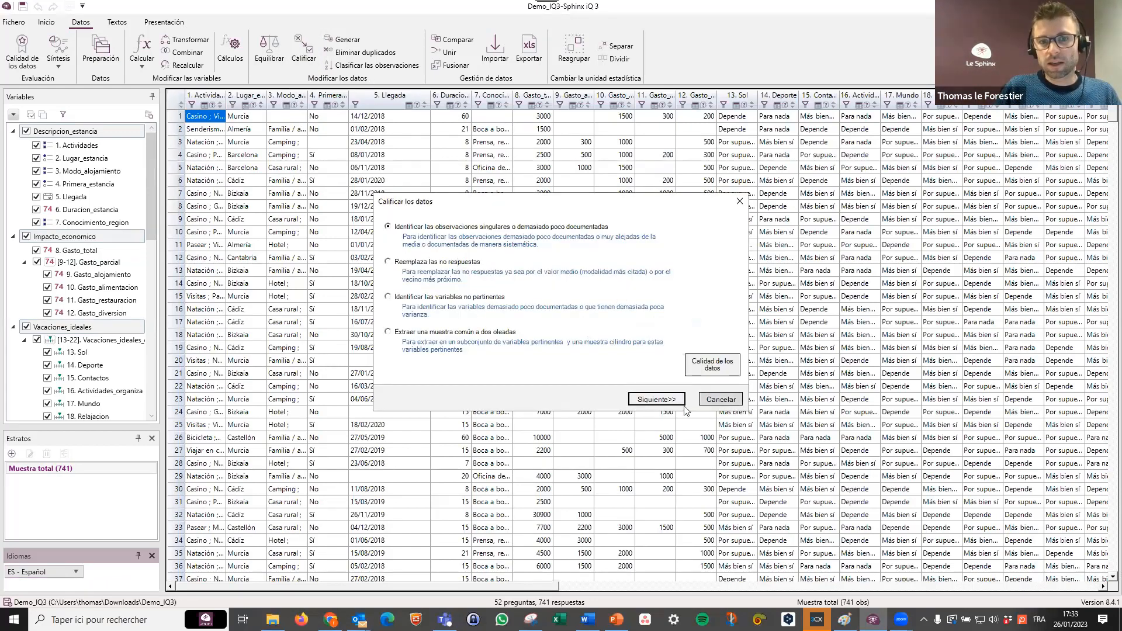
pyautogui.click(657, 400)
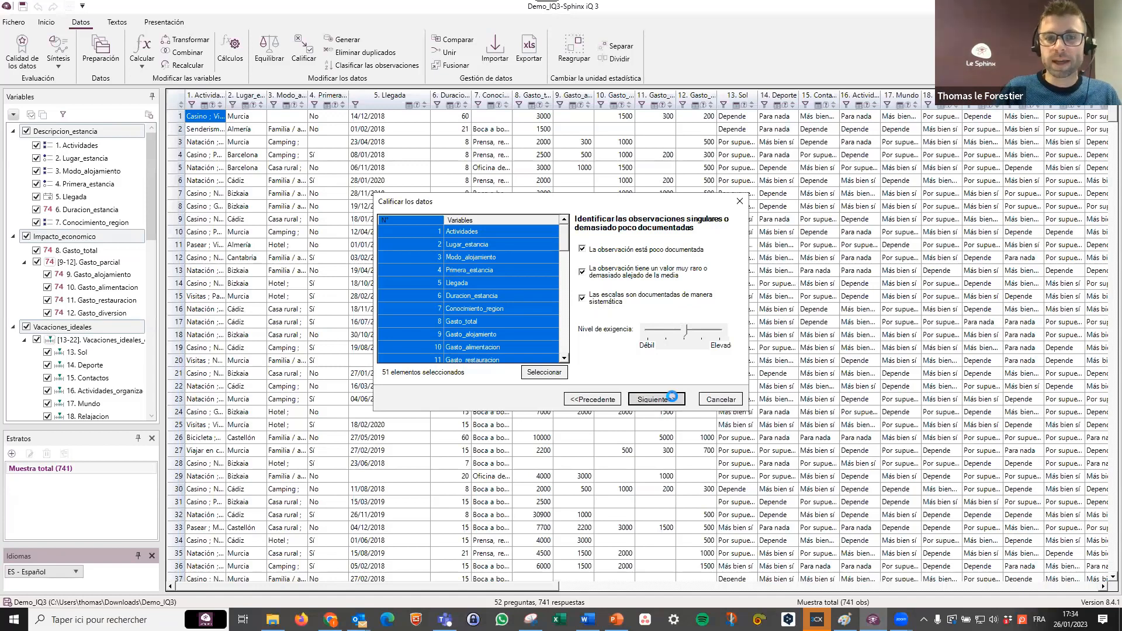
pyautogui.click(670, 398)
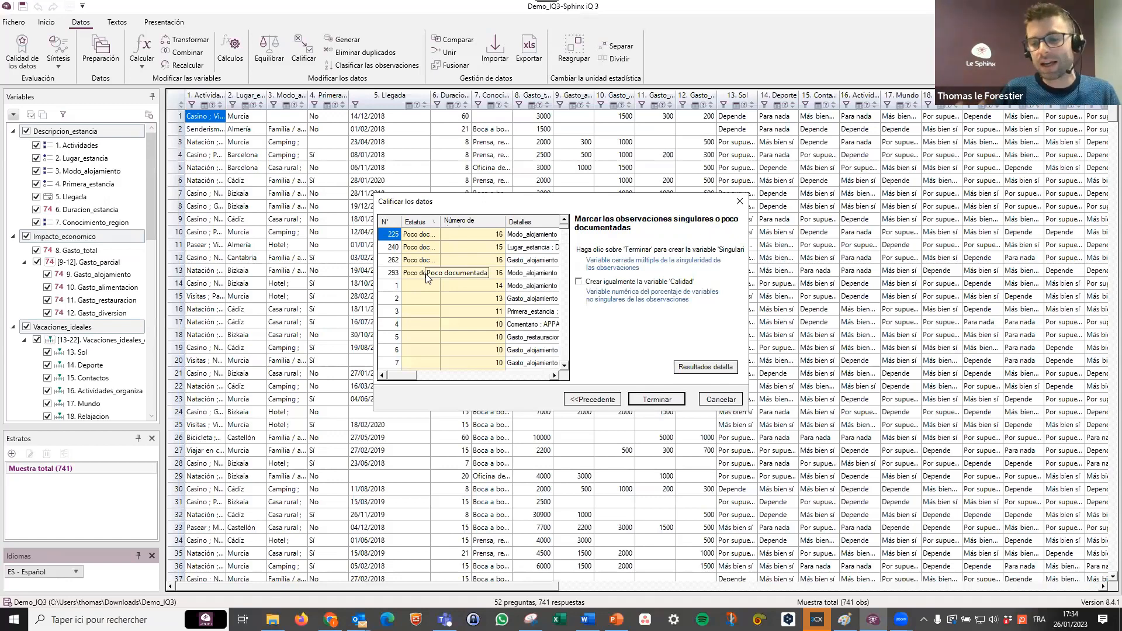
pyautogui.click(740, 201)
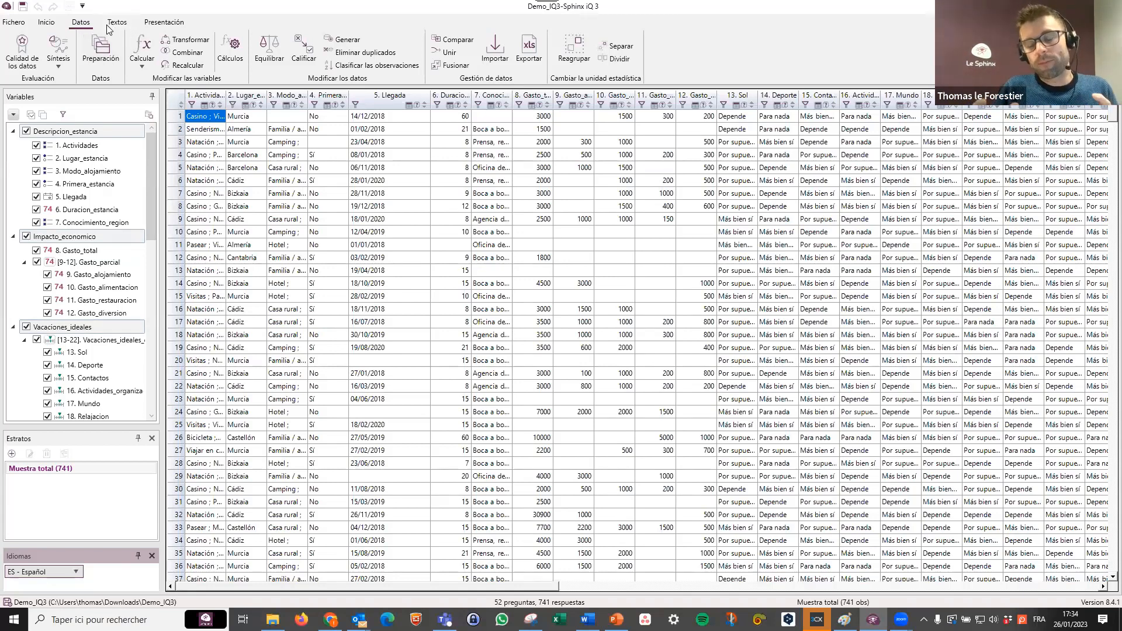
# Switch back to SphinxOnline in the browser and open the Informe view in DATAVIV.
pyautogui.click(47, 23)
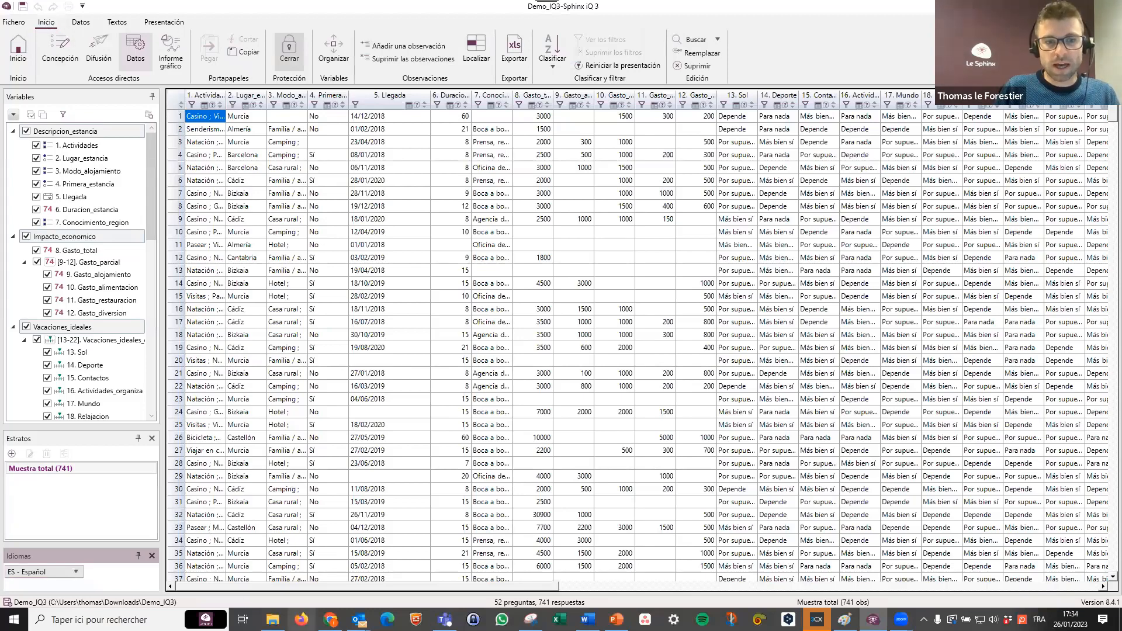
pyautogui.click(301, 620)
pyautogui.click(331, 620)
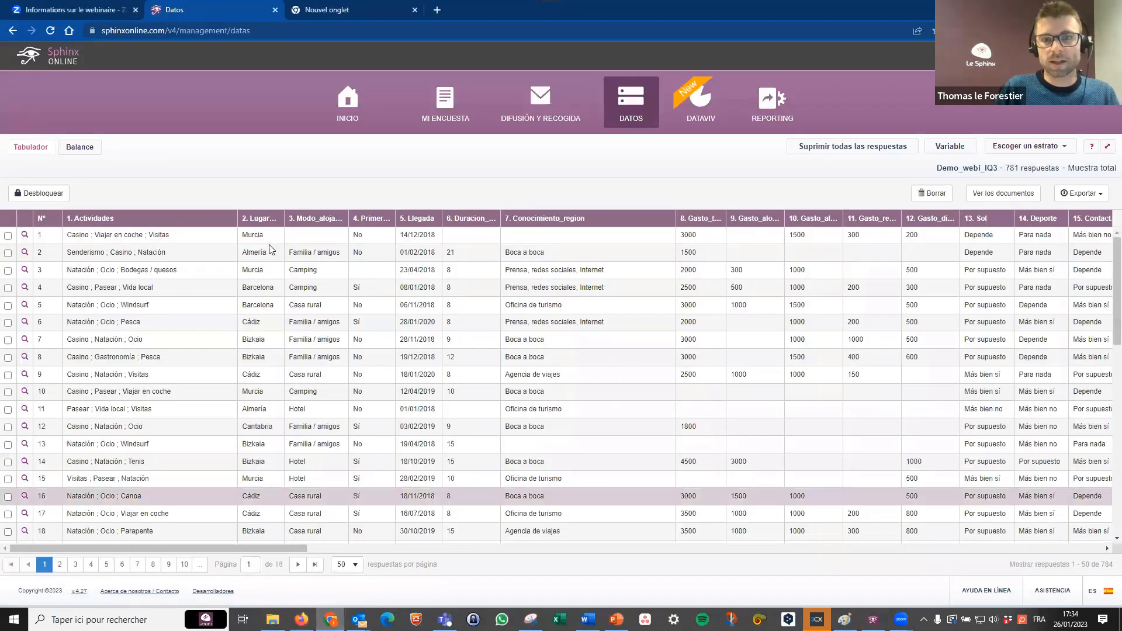
pyautogui.click(691, 110)
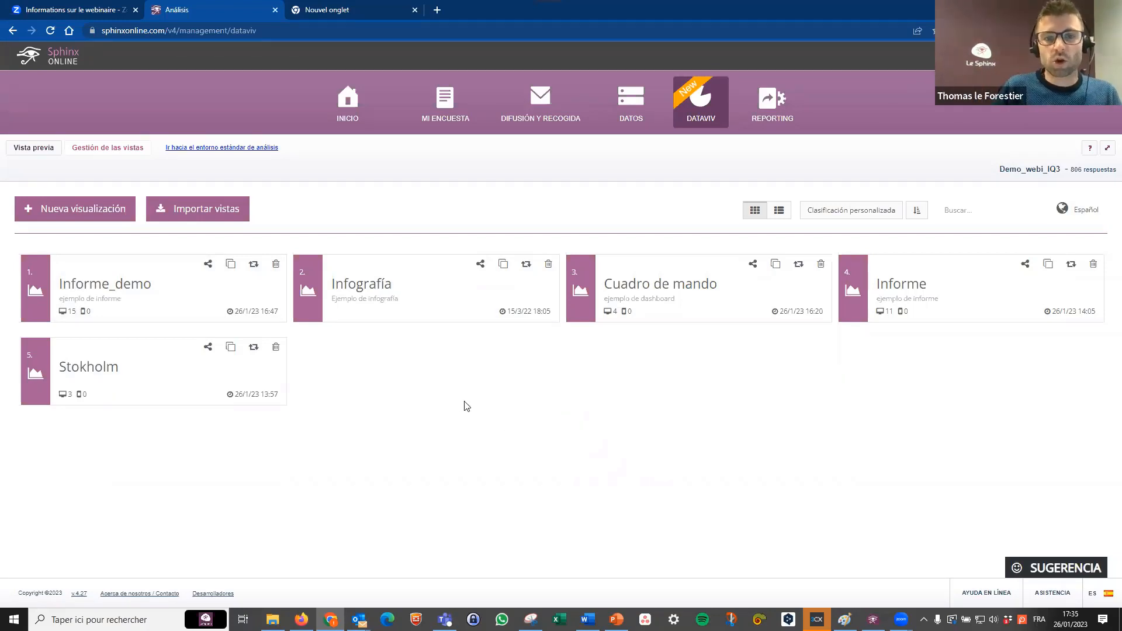
pyautogui.click(908, 288)
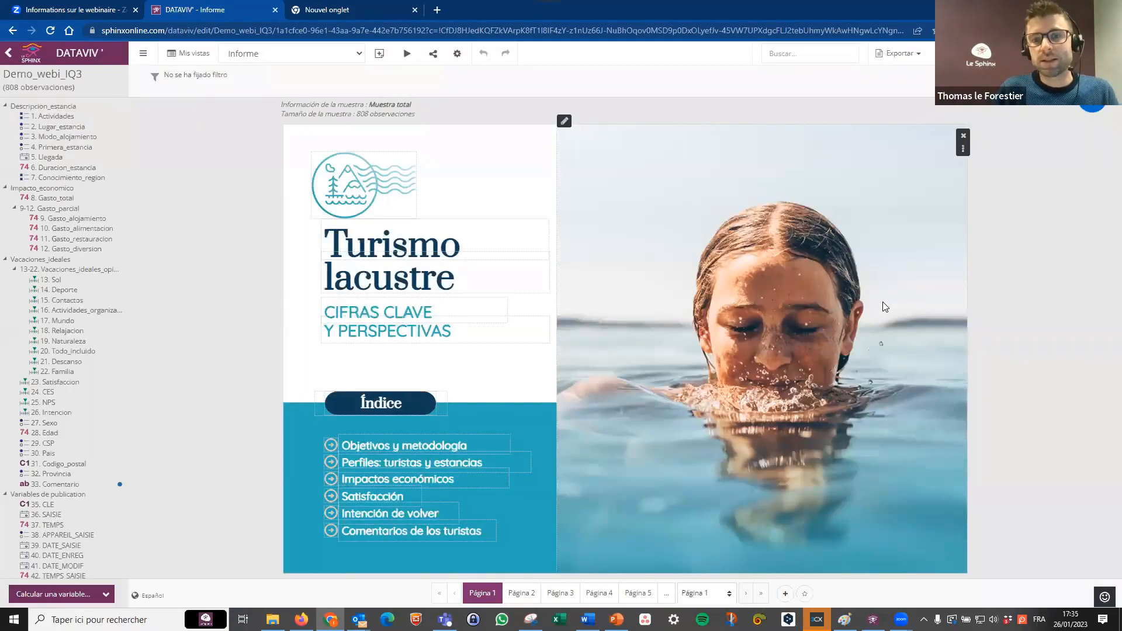
# Examine the Informe report's tourist profile and satisfaction pages and its list of pages.
pyautogui.click(521, 594)
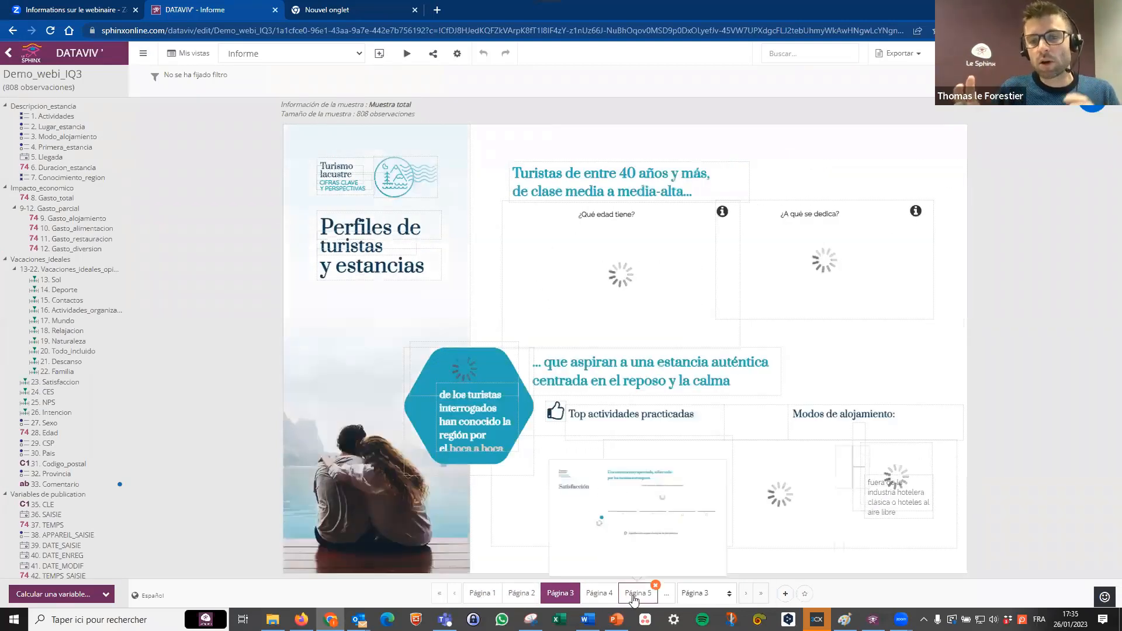
pyautogui.moveTo(633, 599)
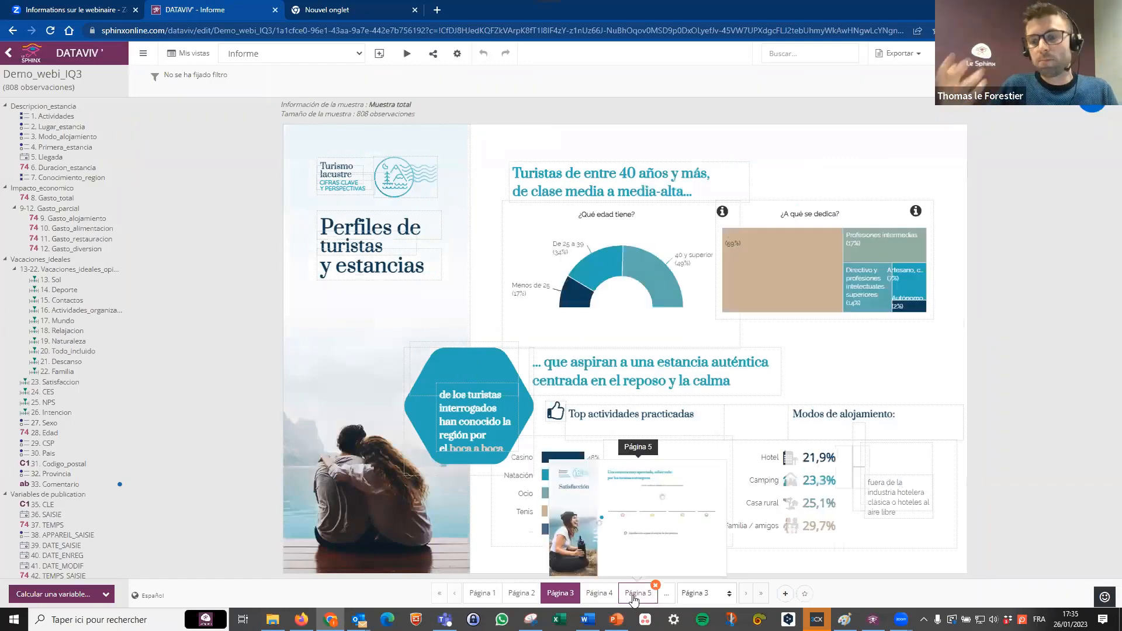
pyautogui.click(633, 595)
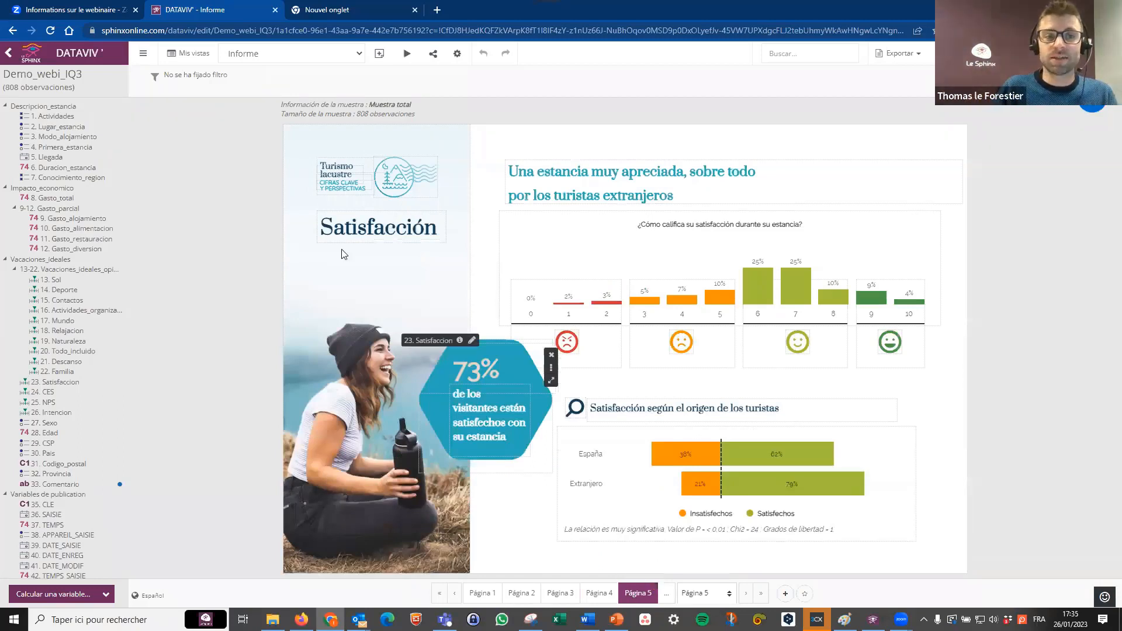
pyautogui.click(703, 595)
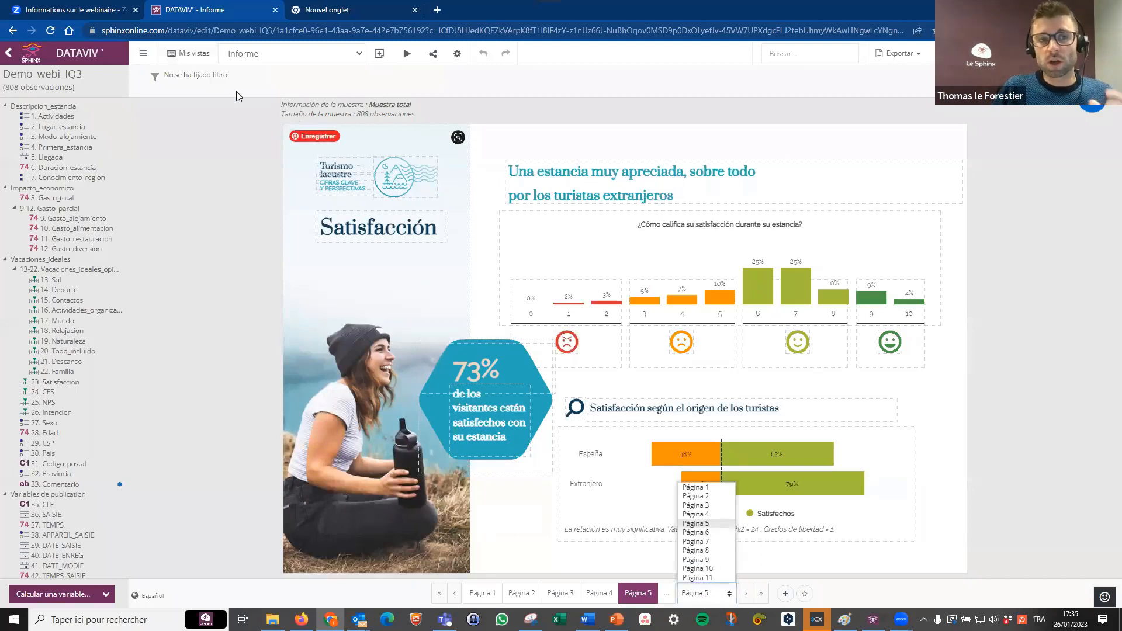
# Open the Cuadro de mando dashboard from the saved views and filter its analyses by Camping accommodation.
pyautogui.click(197, 58)
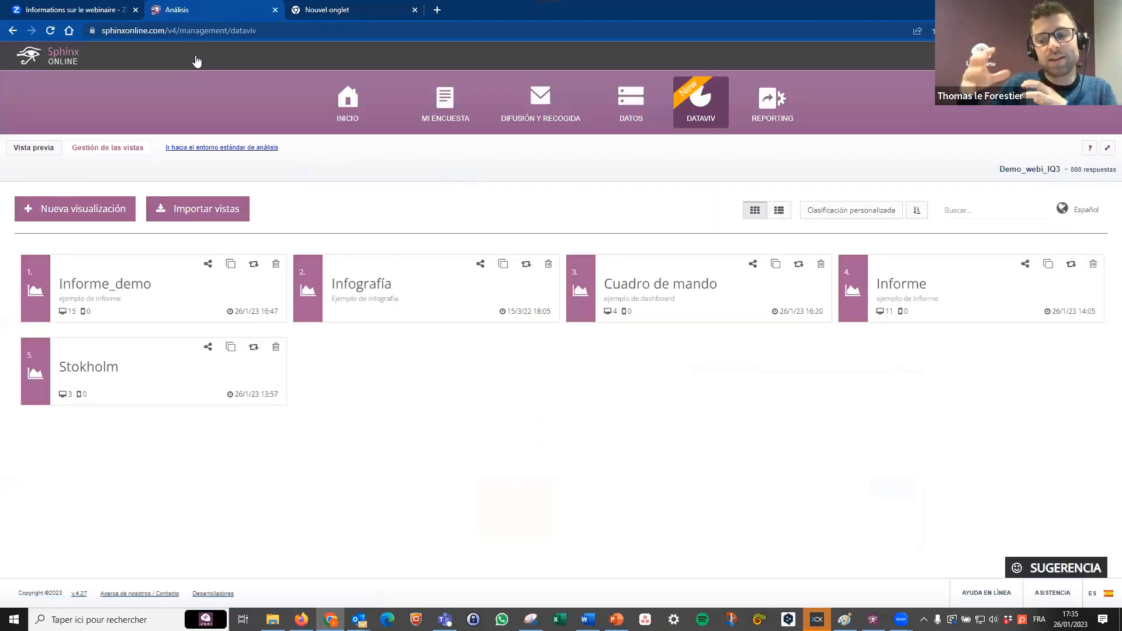
pyautogui.click(639, 287)
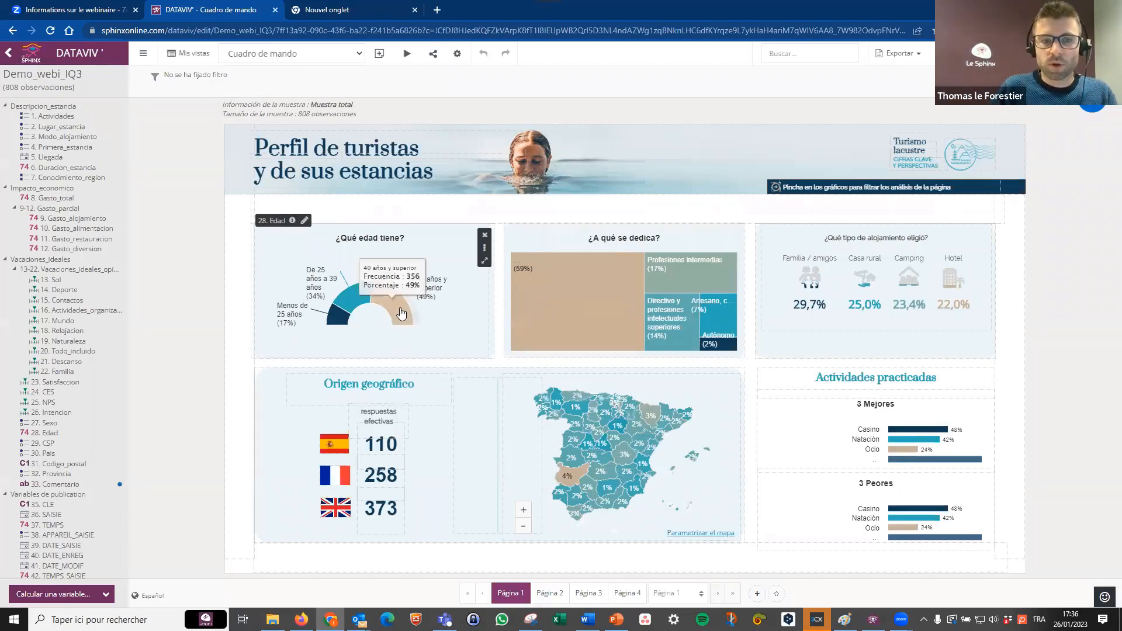
pyautogui.click(915, 283)
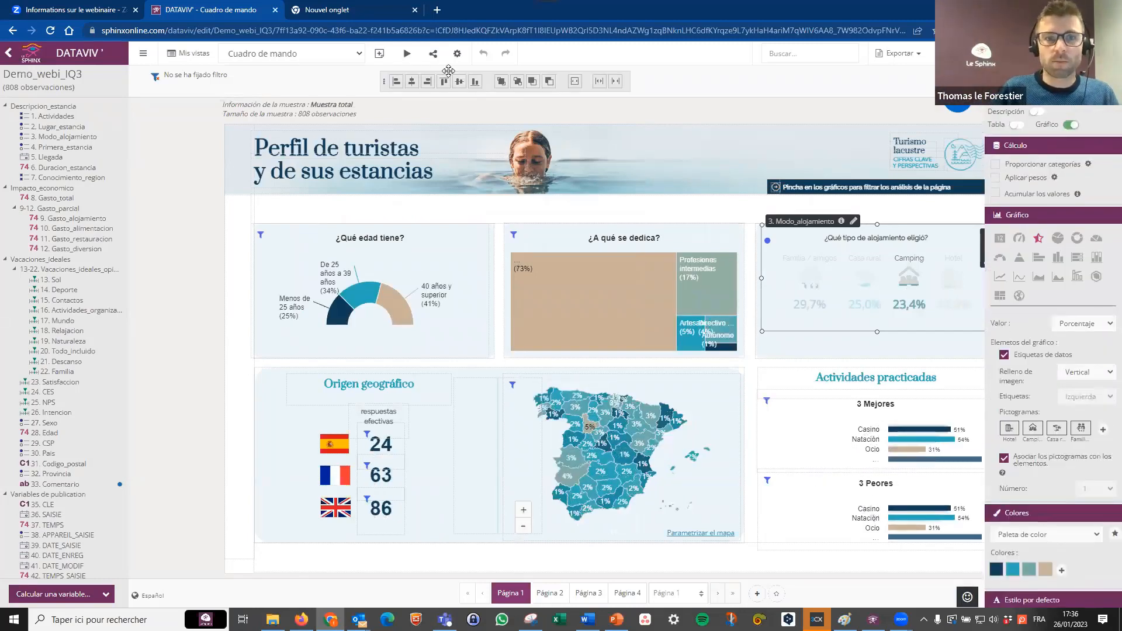
# Set access to the survey results to Acceso libre and copy the dashboard's sharing link.
pyautogui.click(433, 53)
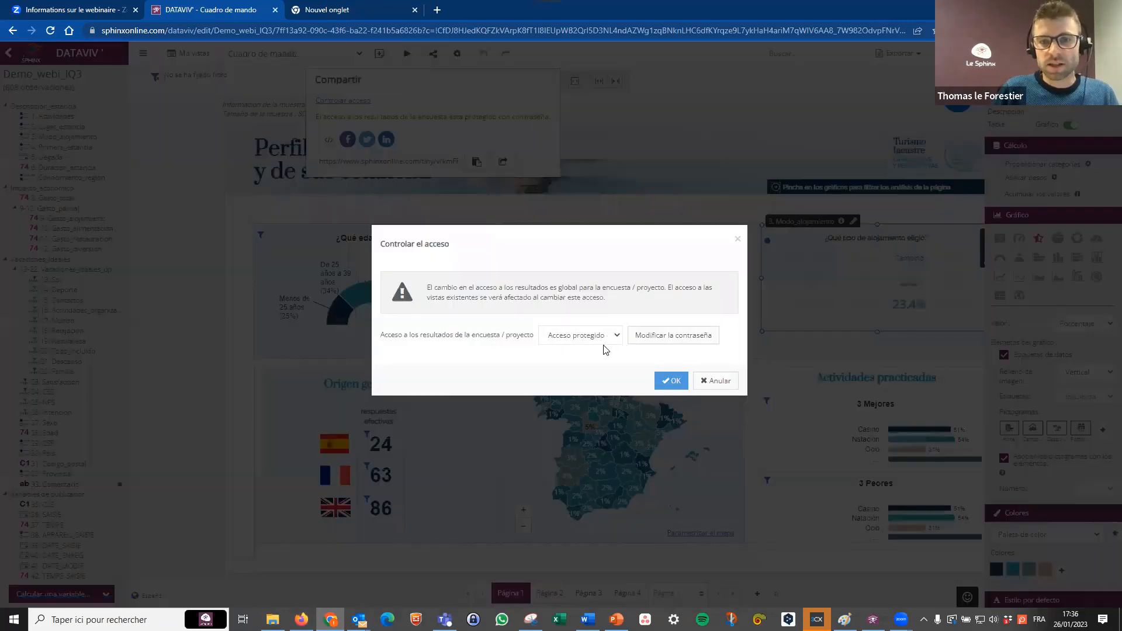
pyautogui.click(604, 344)
pyautogui.click(586, 350)
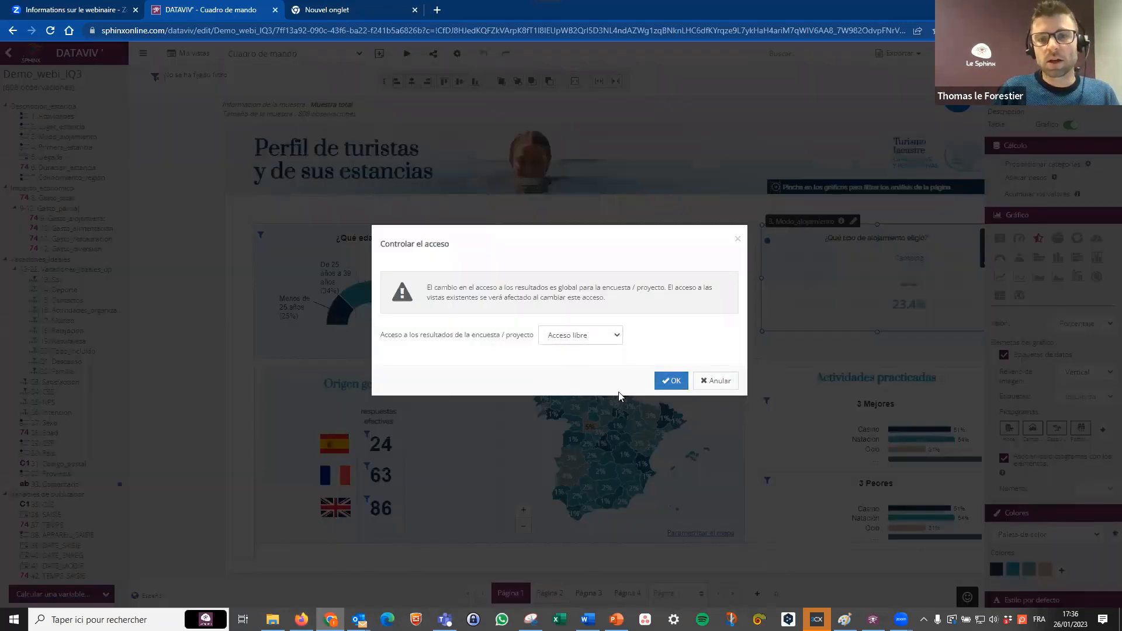
pyautogui.click(672, 380)
pyautogui.click(434, 53)
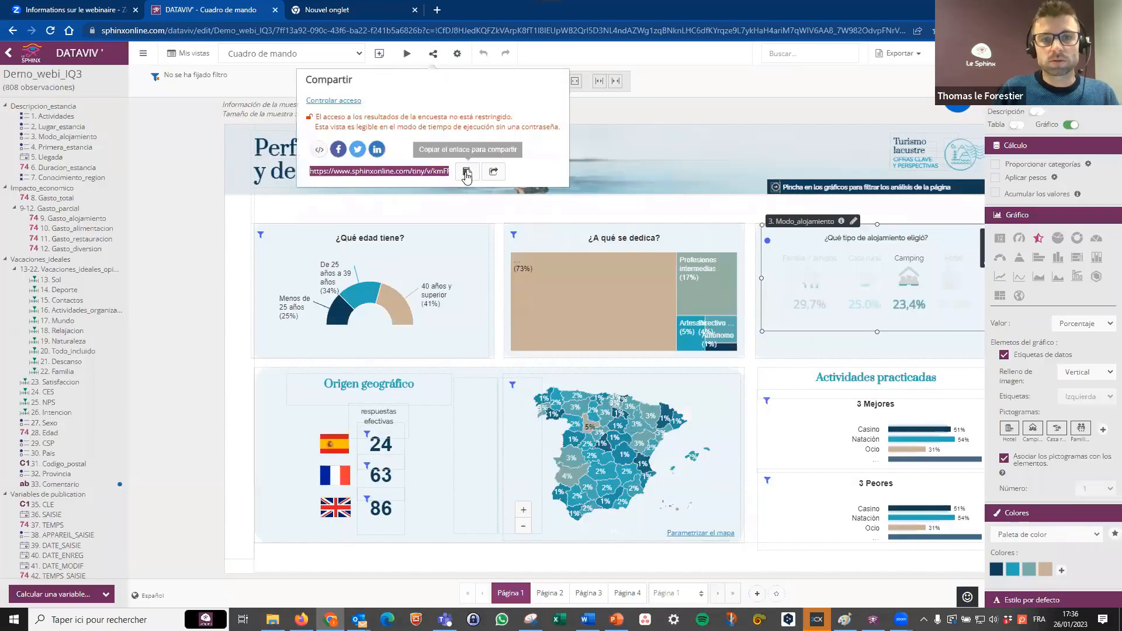
pyautogui.click(467, 172)
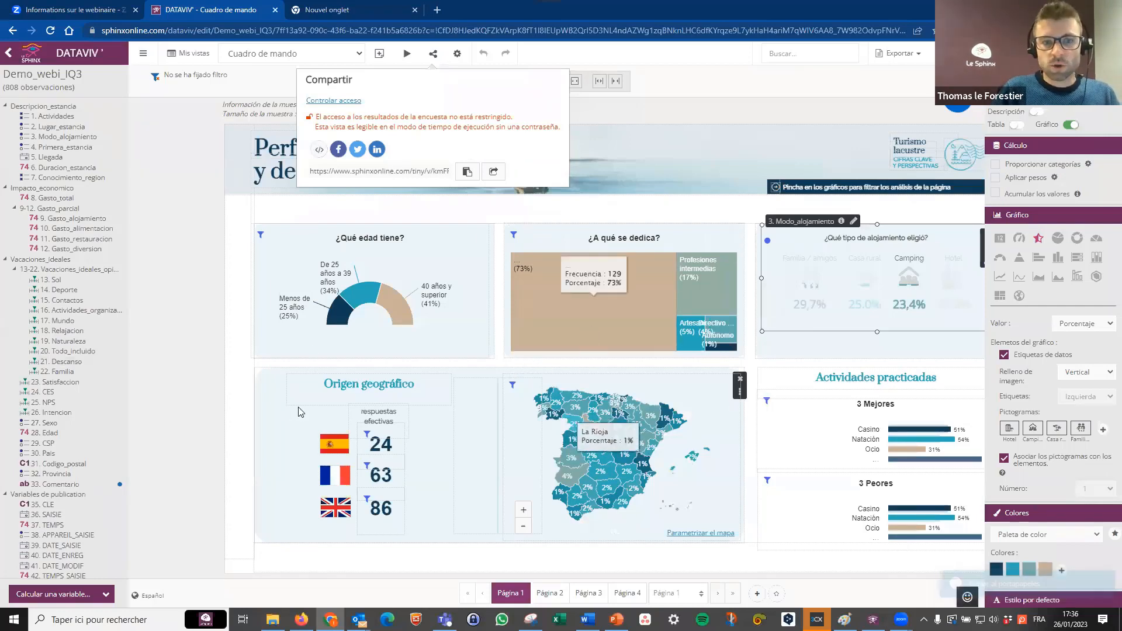
# Dismiss the sharing details and switch to the Infografía view, saving the changes to Cuadro de mando.
pyautogui.click(195, 408)
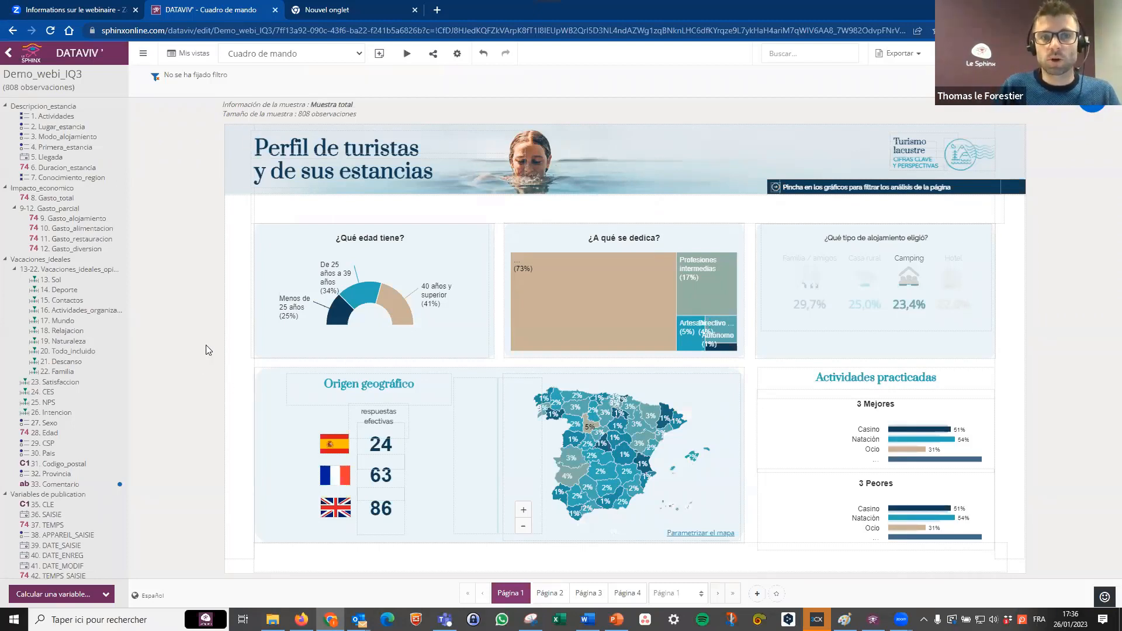
pyautogui.click(304, 54)
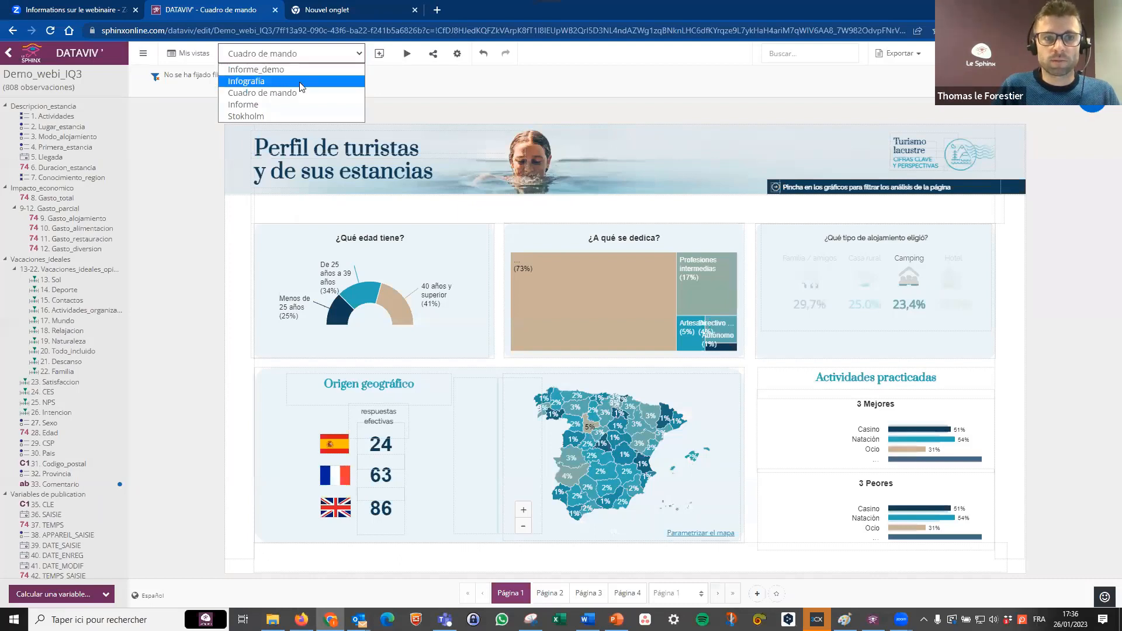
pyautogui.click(300, 82)
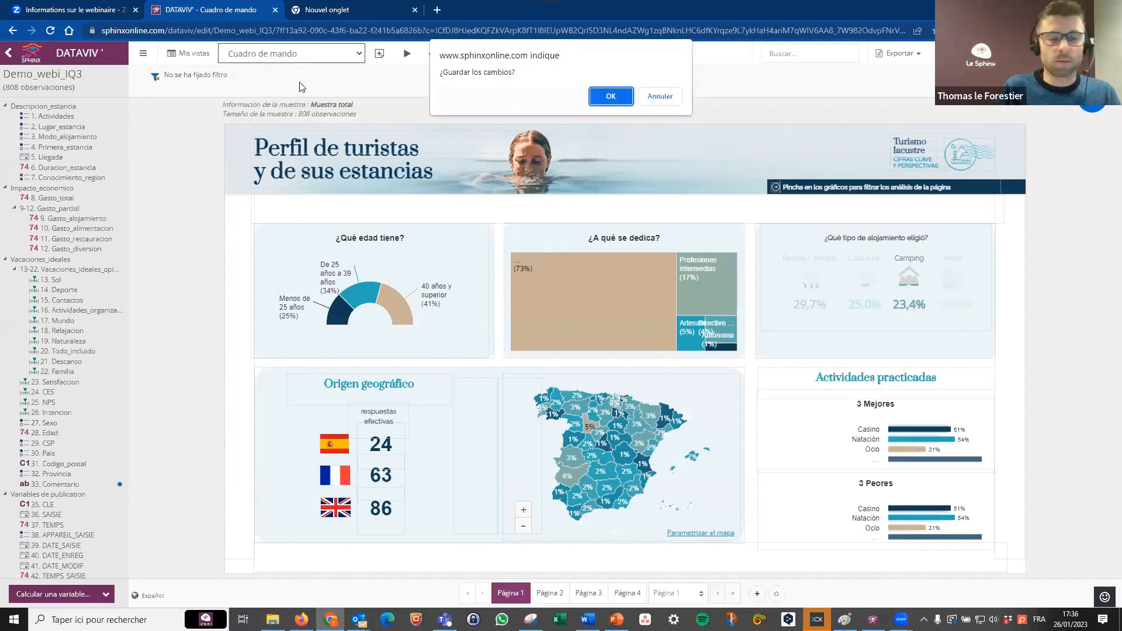
pyautogui.click(610, 96)
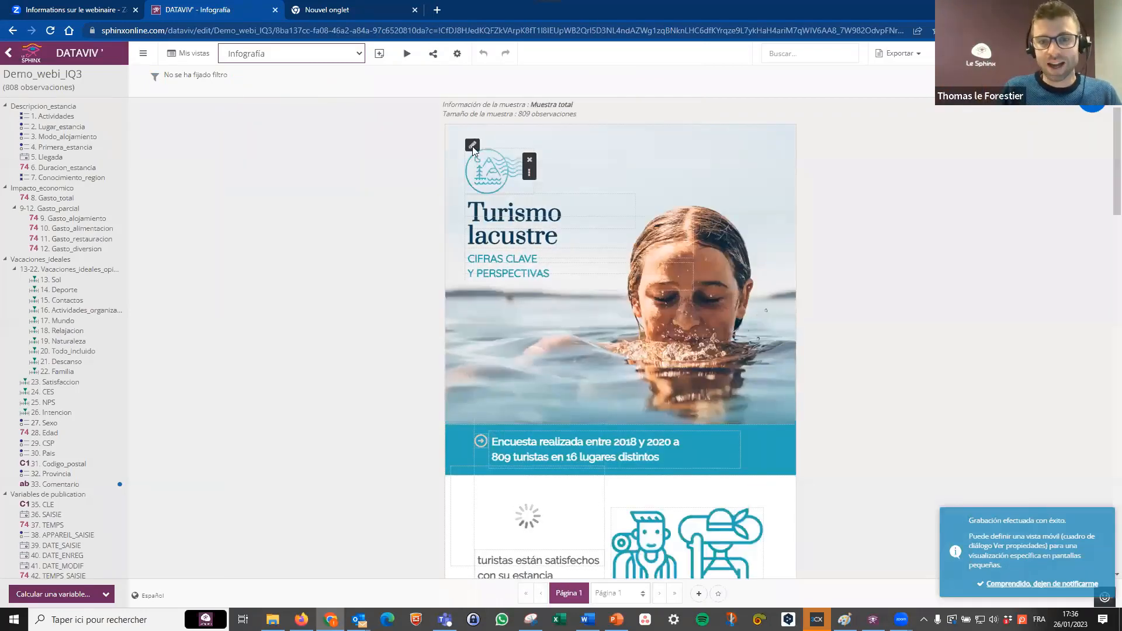
# Examine the Infografía page from its satisfaction and accommodation figures down to the spending and tourist profile charts.
pyautogui.scroll(-2, 880, 299)
pyautogui.scroll(-7, 880, 304)
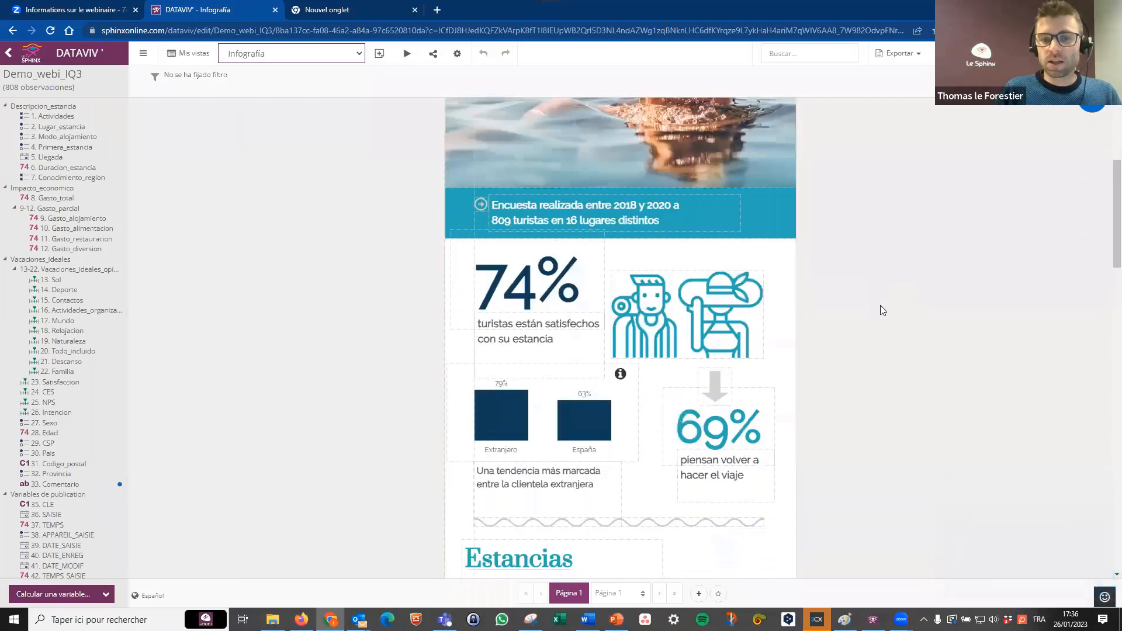
pyautogui.scroll(-4, 877, 302)
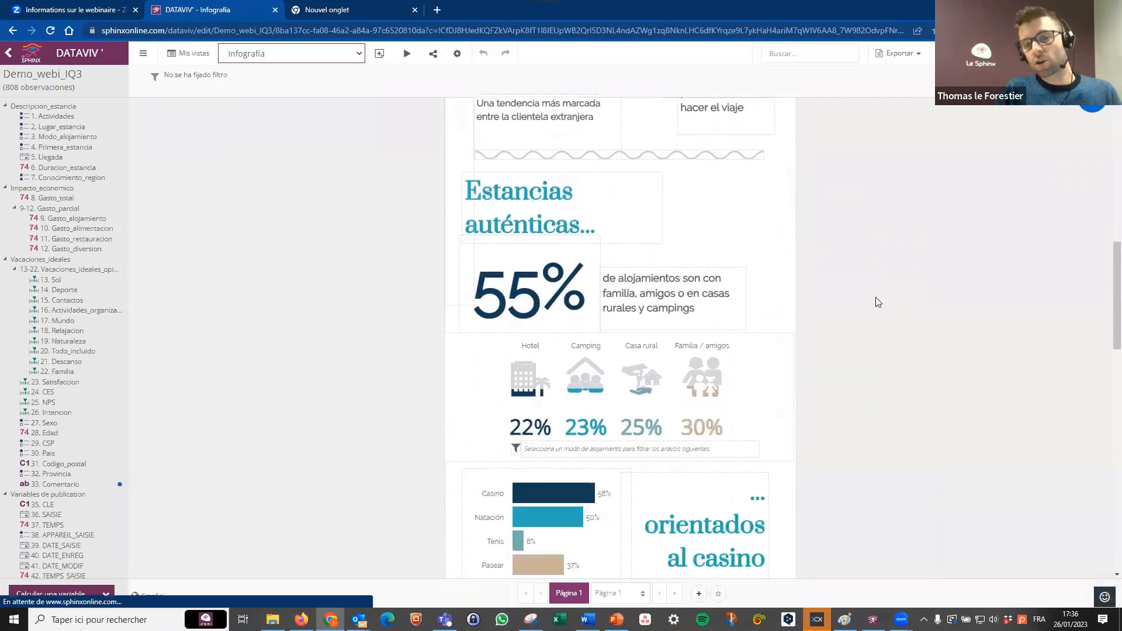
pyautogui.scroll(-7, 861, 303)
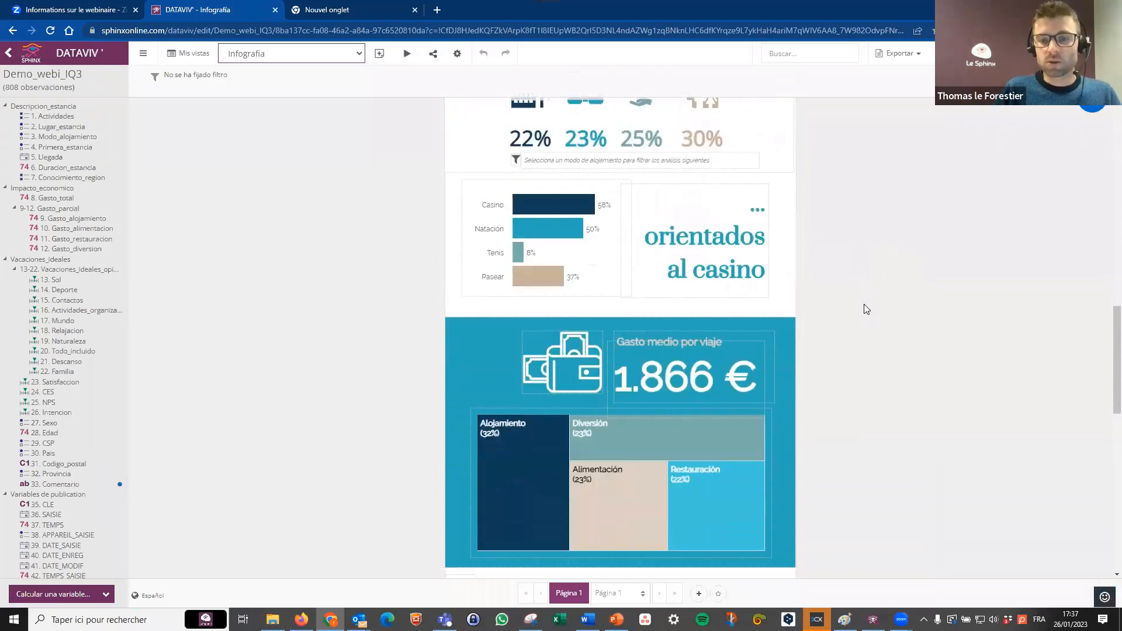
pyautogui.scroll(-5, 871, 310)
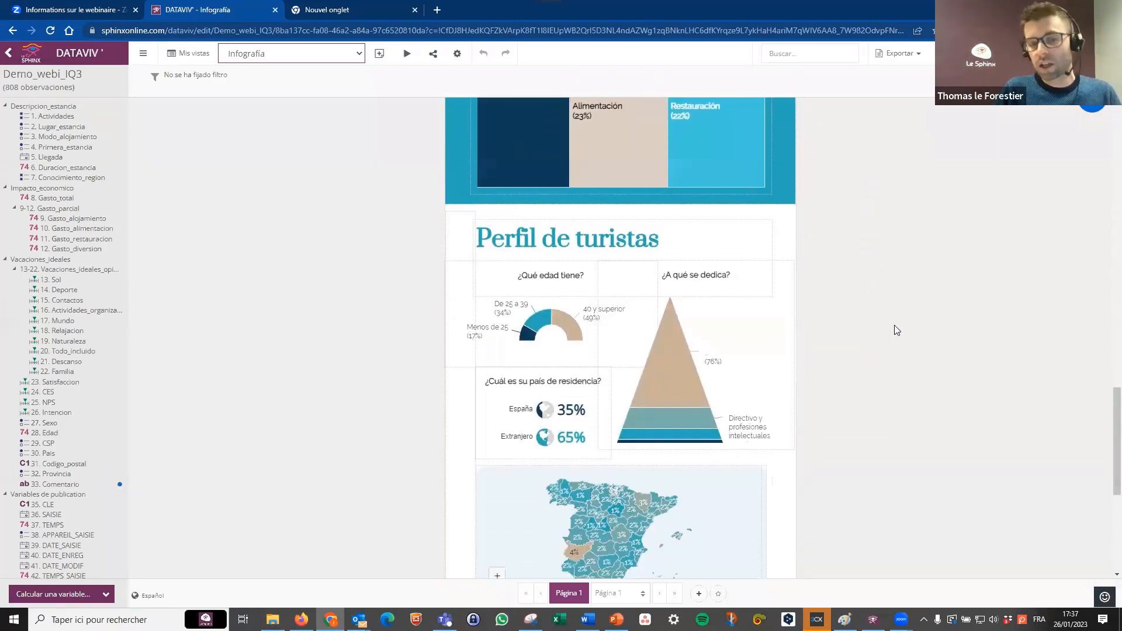
pyautogui.scroll(-2, 910, 336)
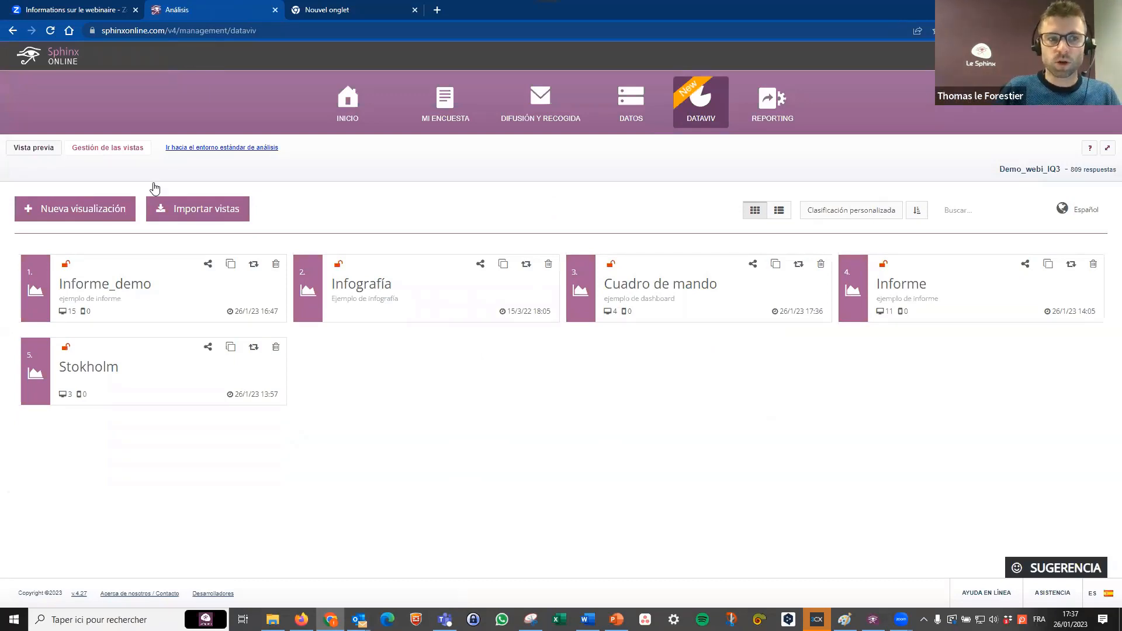
# Create a new DATAVIV view from the Estocolmo template and name it Stokholmsss.
pyautogui.click(104, 211)
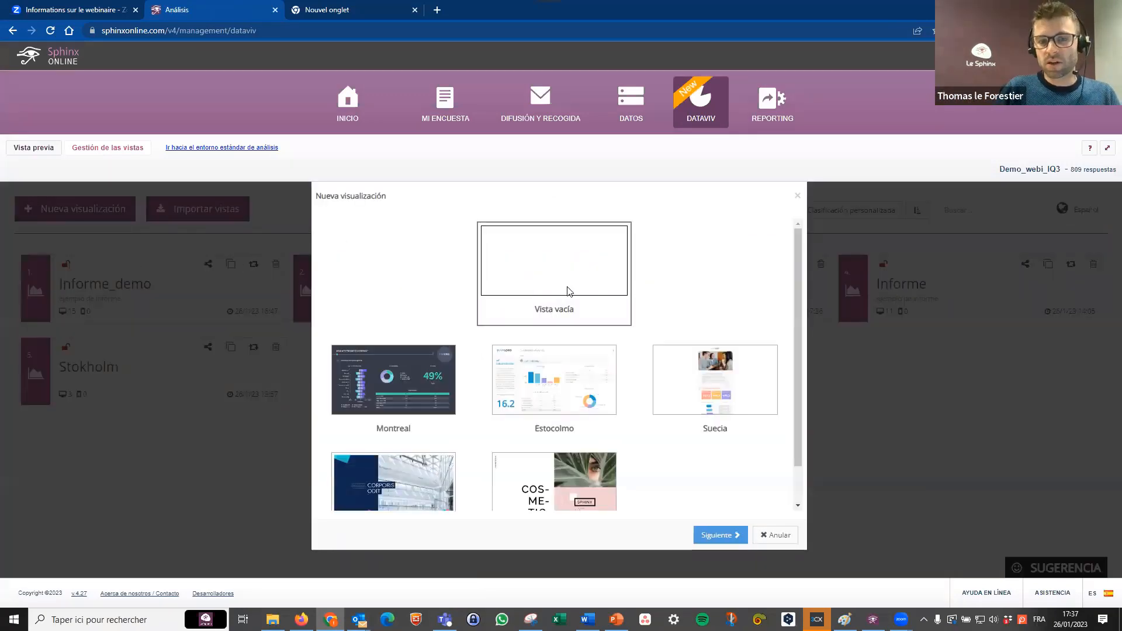
pyautogui.click(561, 383)
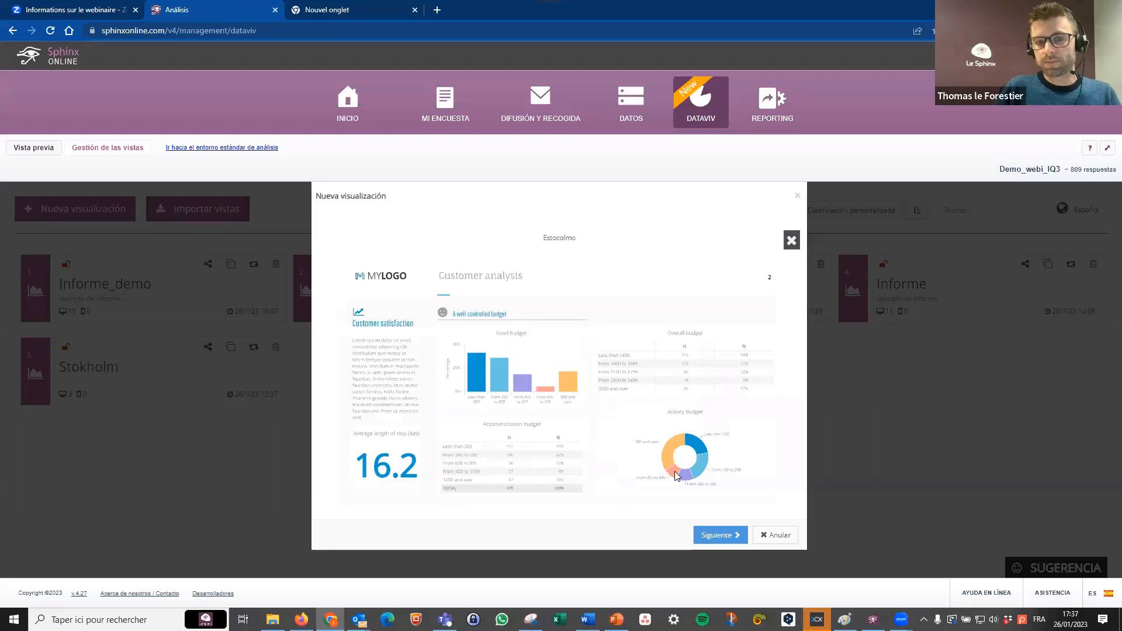
pyautogui.click(733, 533)
pyautogui.click(519, 274)
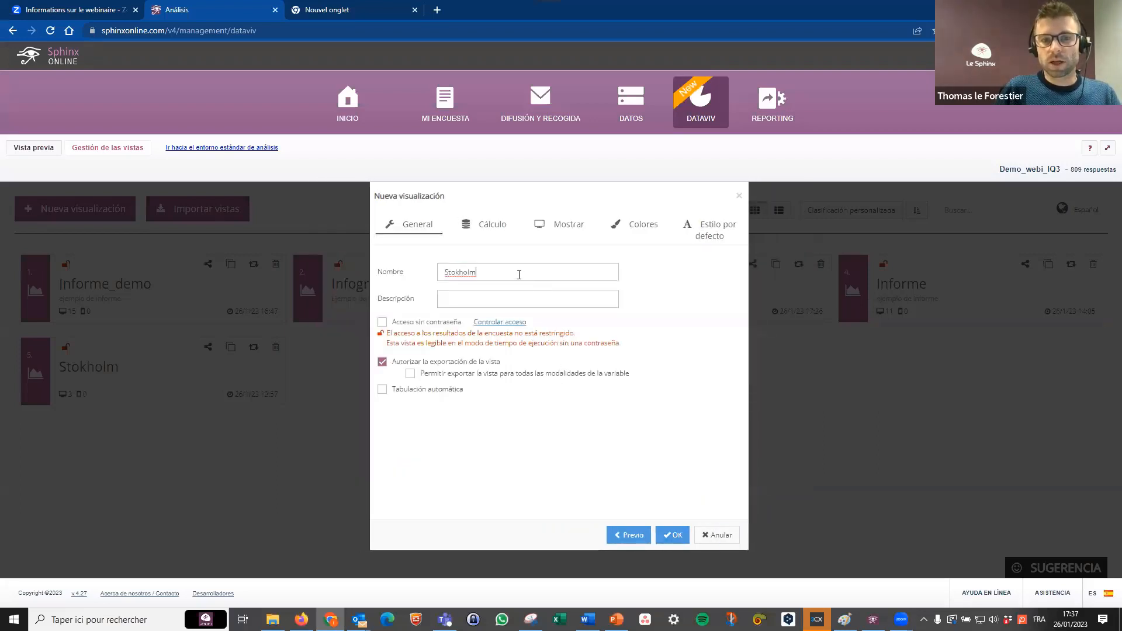
pyautogui.write('sss')
pyautogui.click(672, 535)
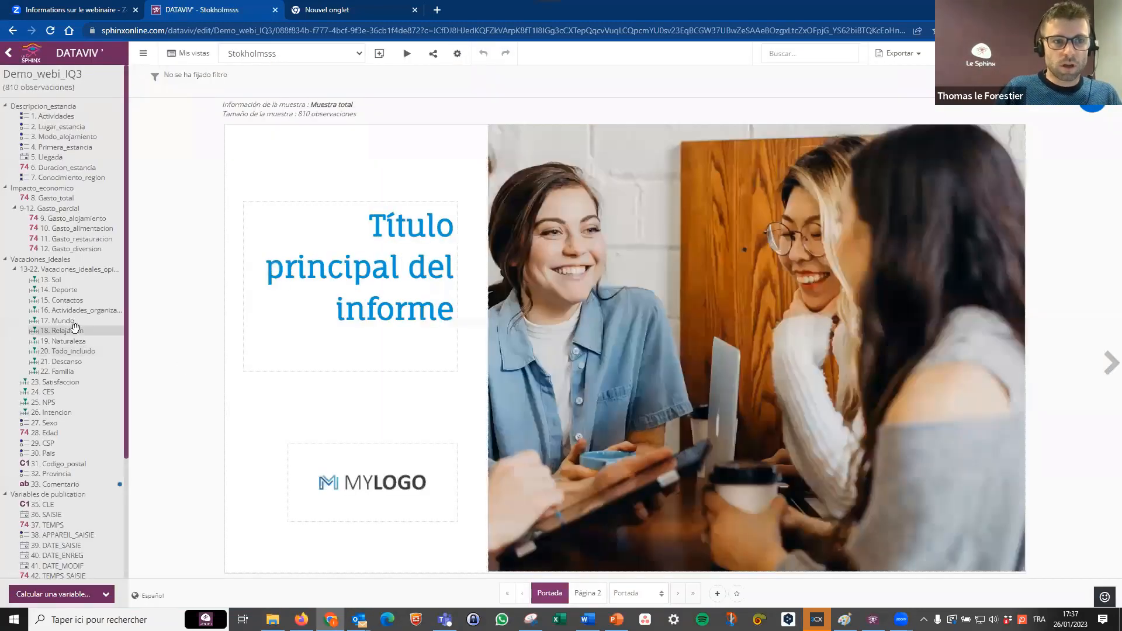
# Add an analysis of variable 60. país_2 to Página 2 and place it below the second Subtítulo at about X 300, Y 213.
pyautogui.scroll(-3, 76, 335)
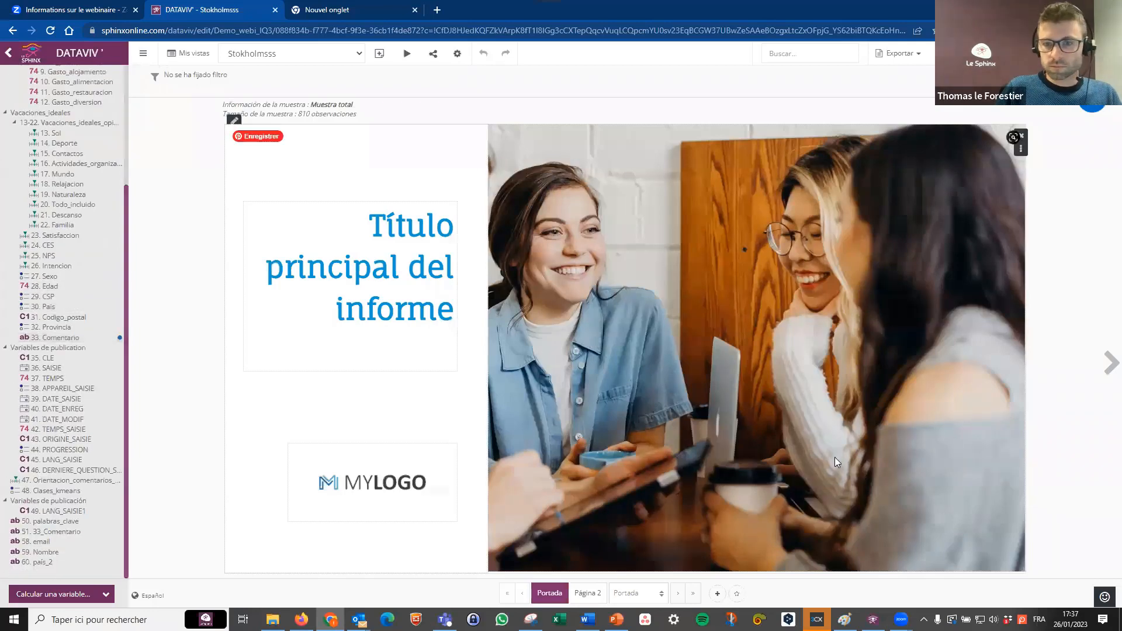
pyautogui.click(1111, 363)
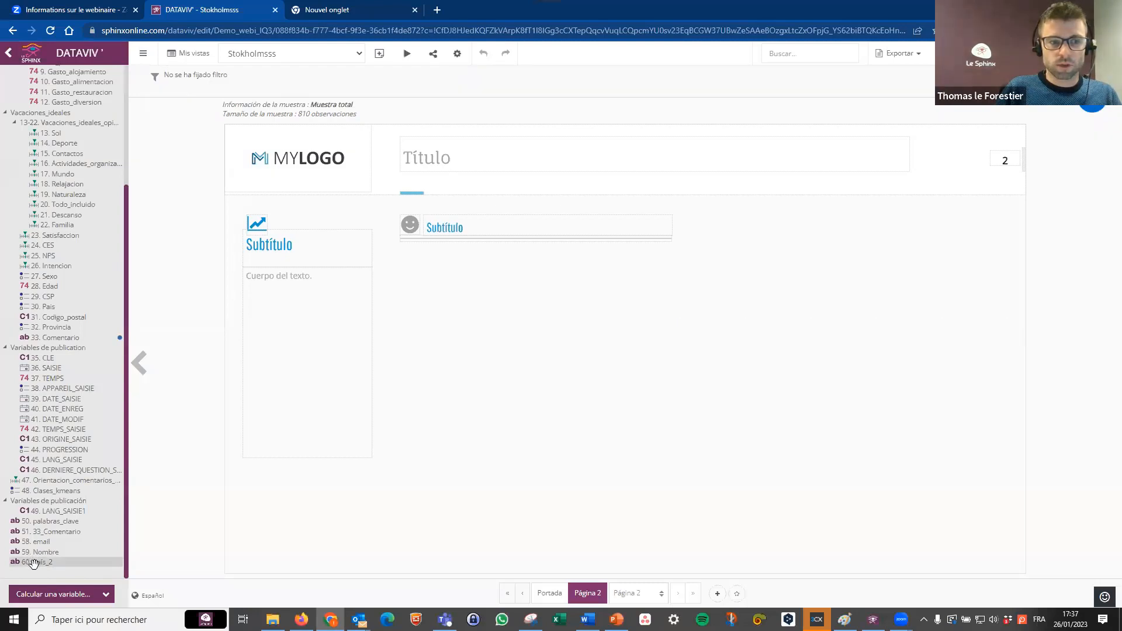
pyautogui.moveTo(34, 563); pyautogui.dragTo(432, 294)
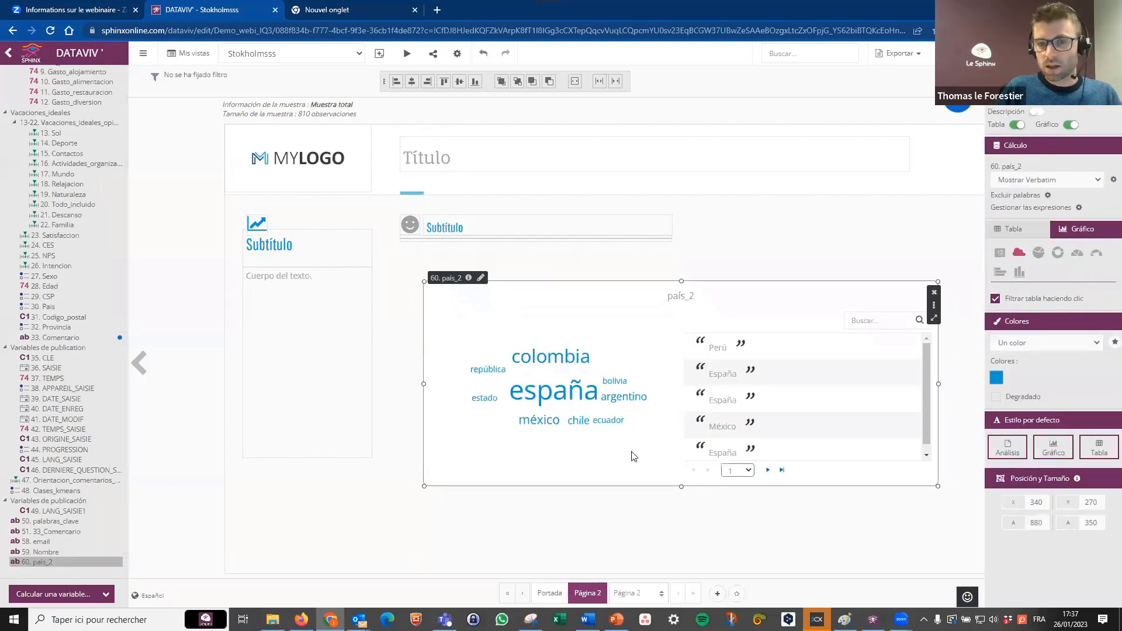
pyautogui.moveTo(634, 456); pyautogui.dragTo(609, 423)
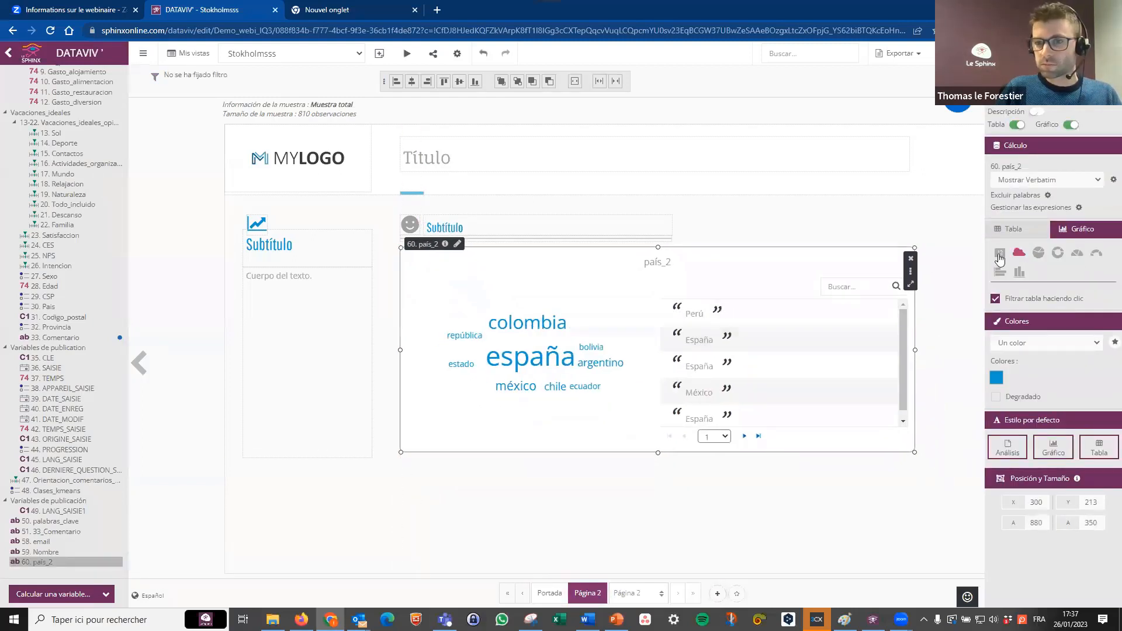
# Change the país_2 word cloud to a key-figure indicator, and delete the analysis from the page.
pyautogui.click(1000, 255)
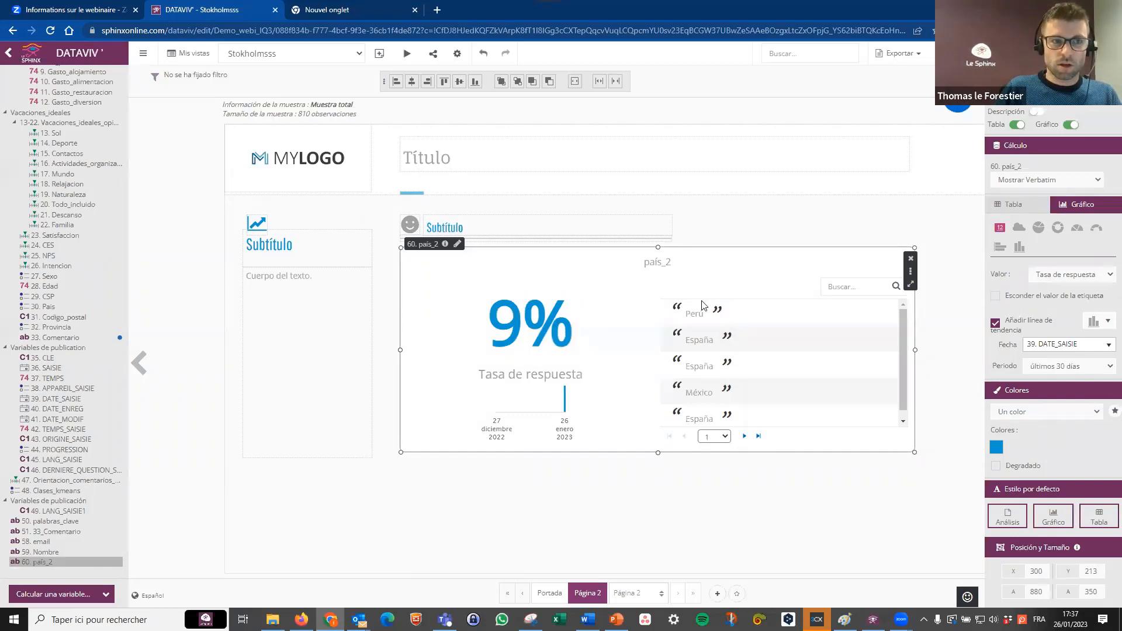
pyautogui.click(913, 260)
pyautogui.click(661, 338)
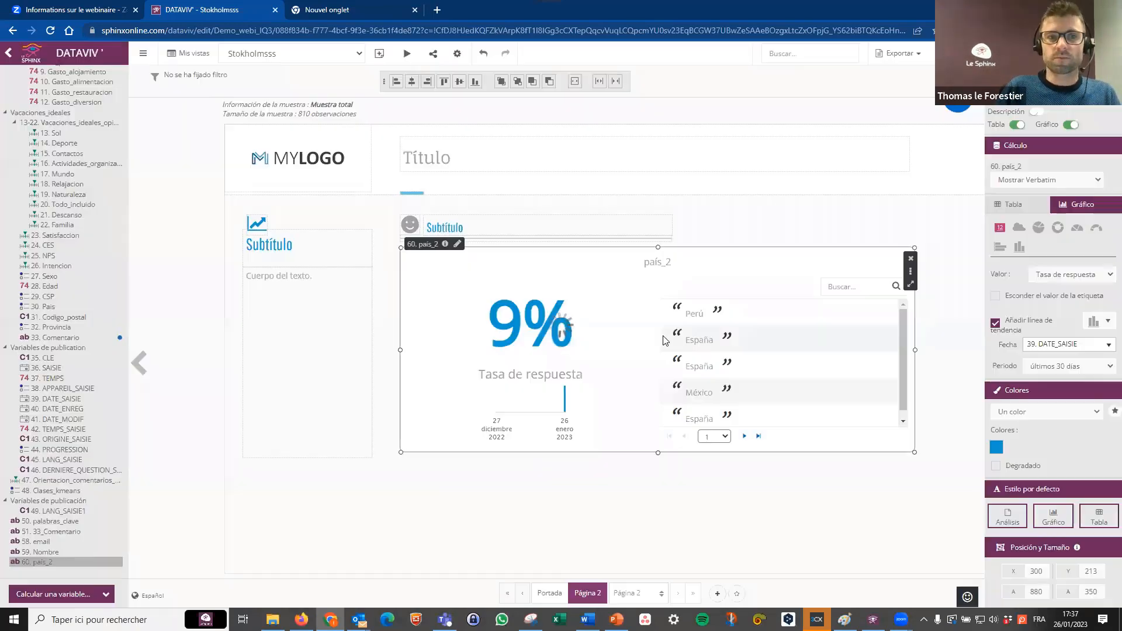
# Switch to the Informe_demo view, saving the changes to Stokholmsss.
pyautogui.click(278, 54)
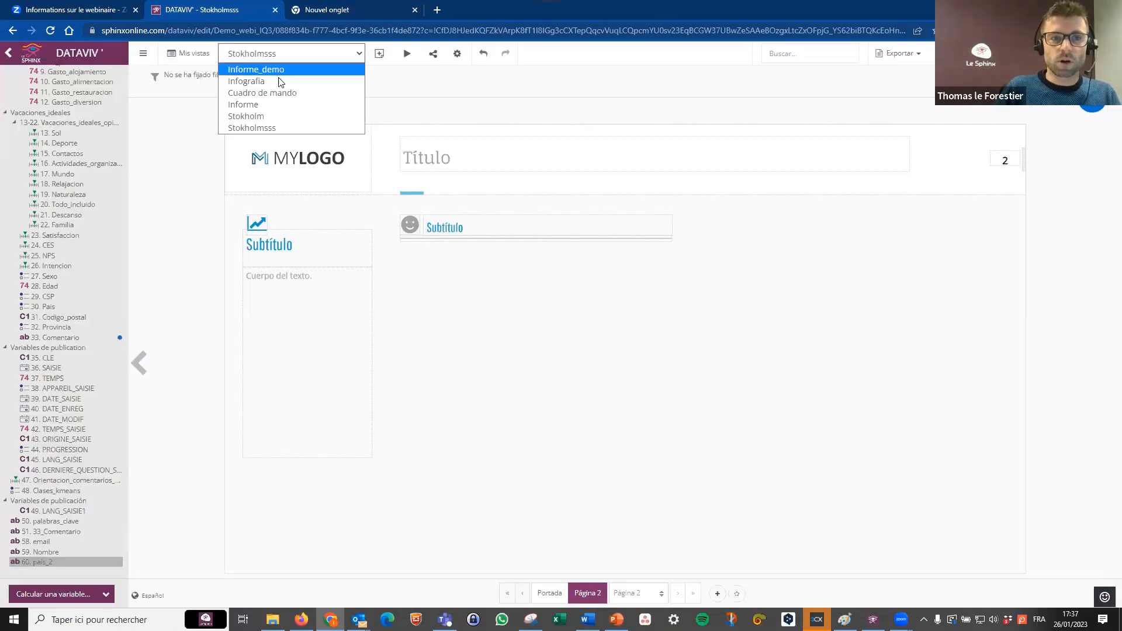
pyautogui.click(283, 71)
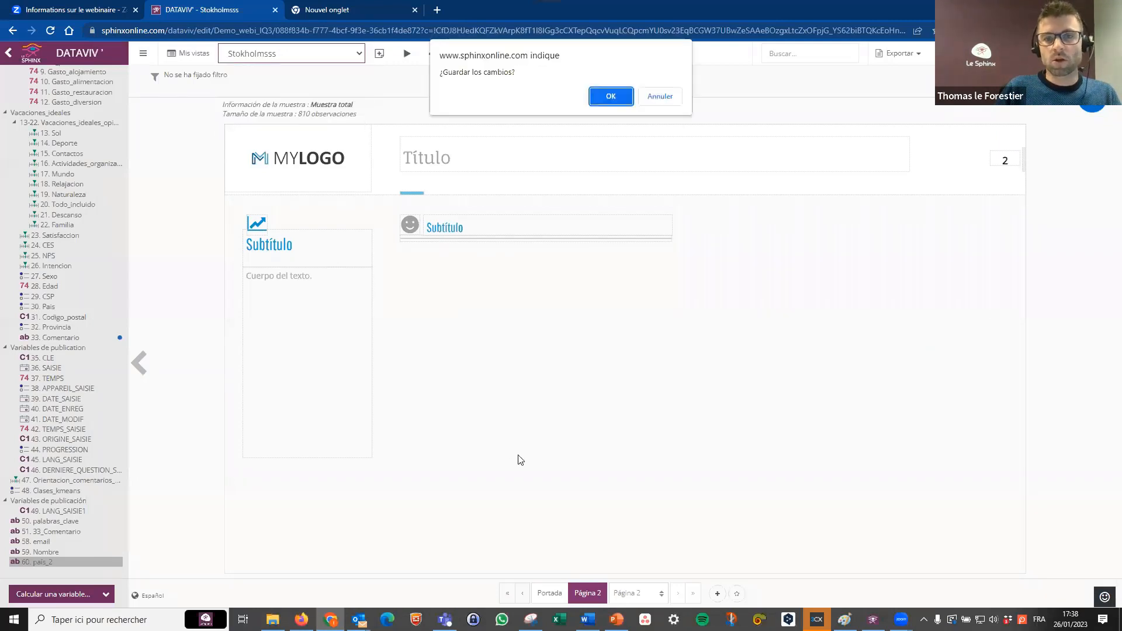
pyautogui.click(625, 104)
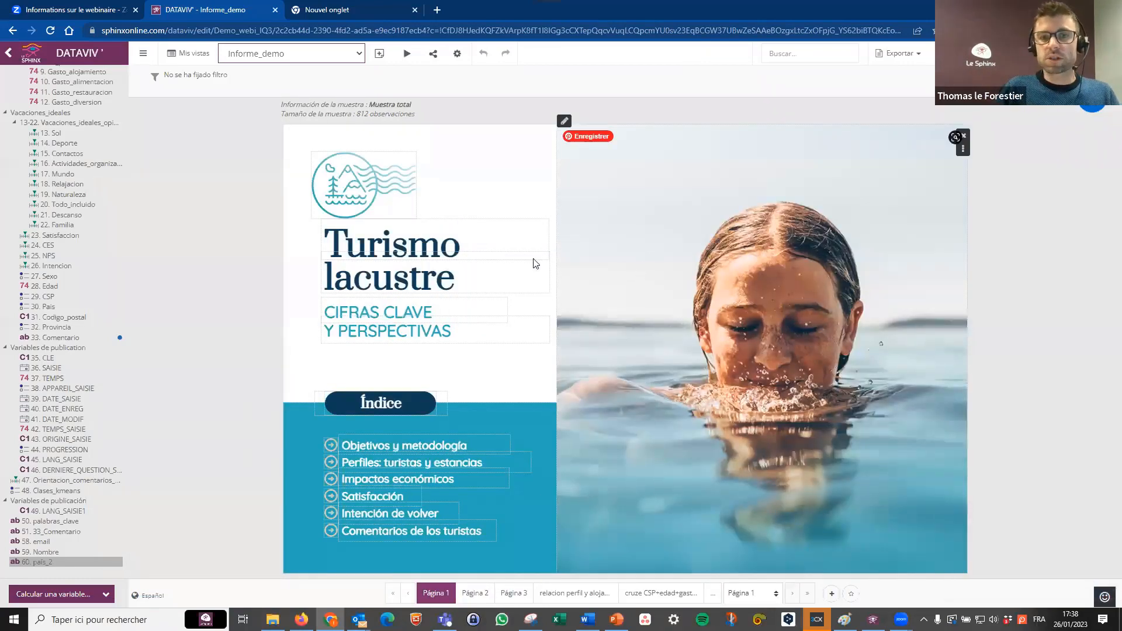
# Shift the cover photo left to about X 436, and nudge the Índice label, the Perfiles entry, the logo and the lacustre title text.
pyautogui.moveTo(690, 264); pyautogui.dragTo(706, 293)
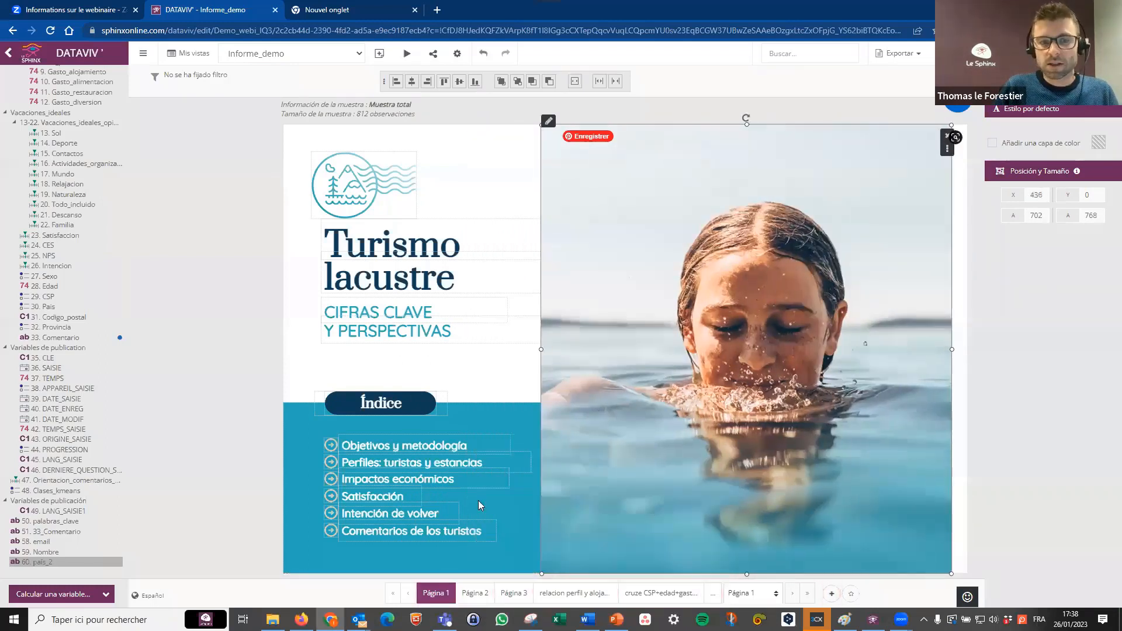
pyautogui.click(403, 407)
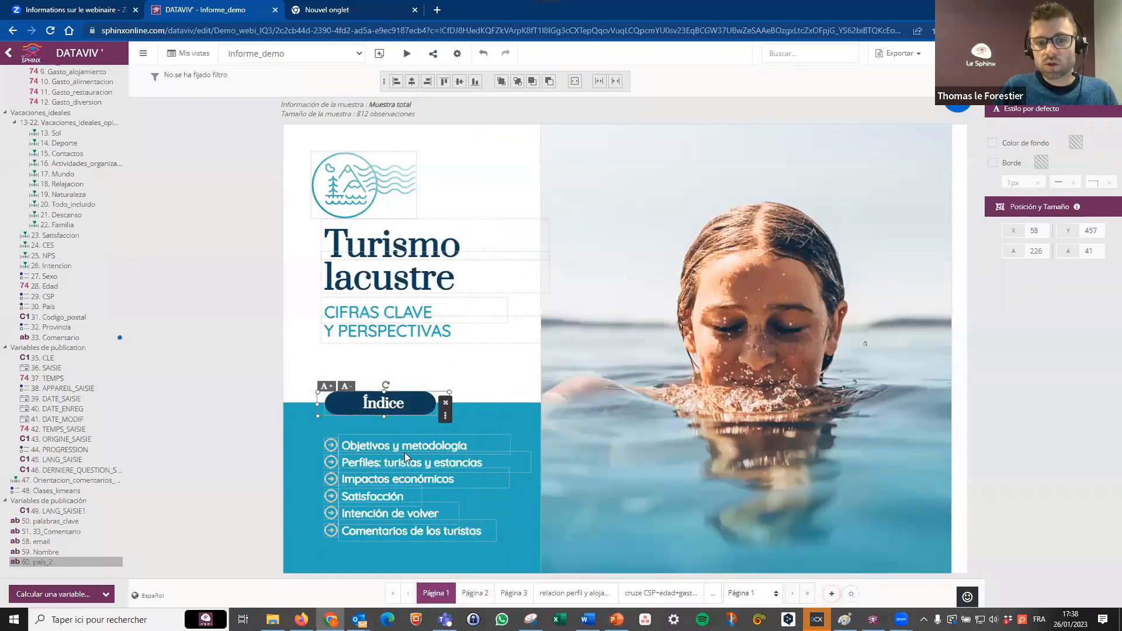
pyautogui.moveTo(405, 440); pyautogui.dragTo(408, 450)
pyautogui.click(352, 198)
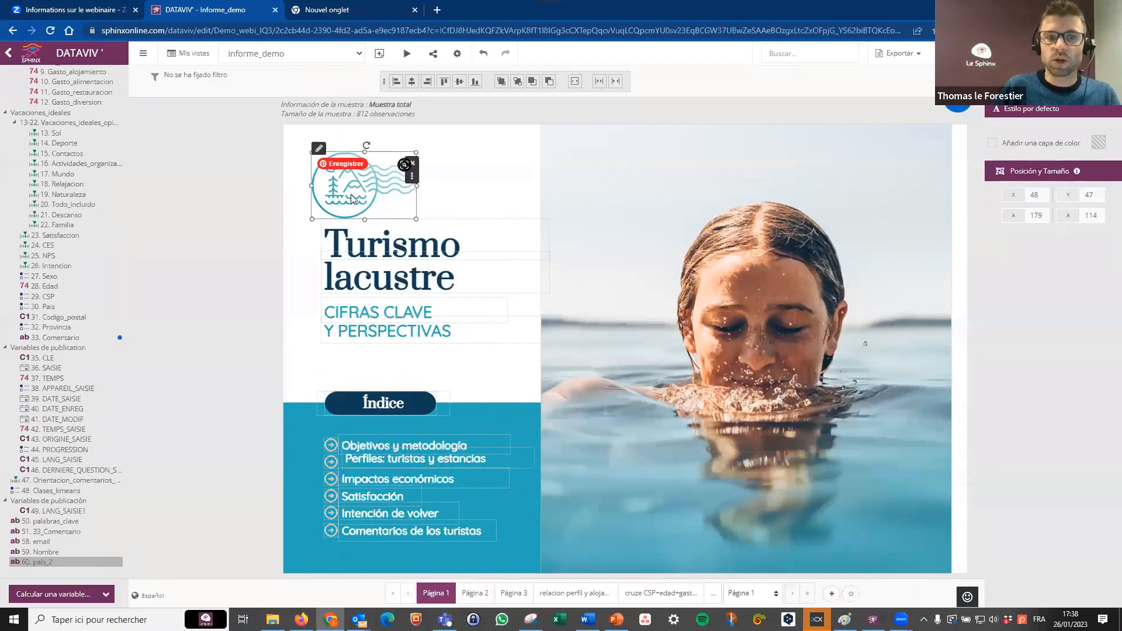
pyautogui.moveTo(352, 200)
pyautogui.mouseDown()
pyautogui.moveTo(373, 199)
pyautogui.moveTo(361, 172)
pyautogui.moveTo(364, 197)
pyautogui.mouseUp()
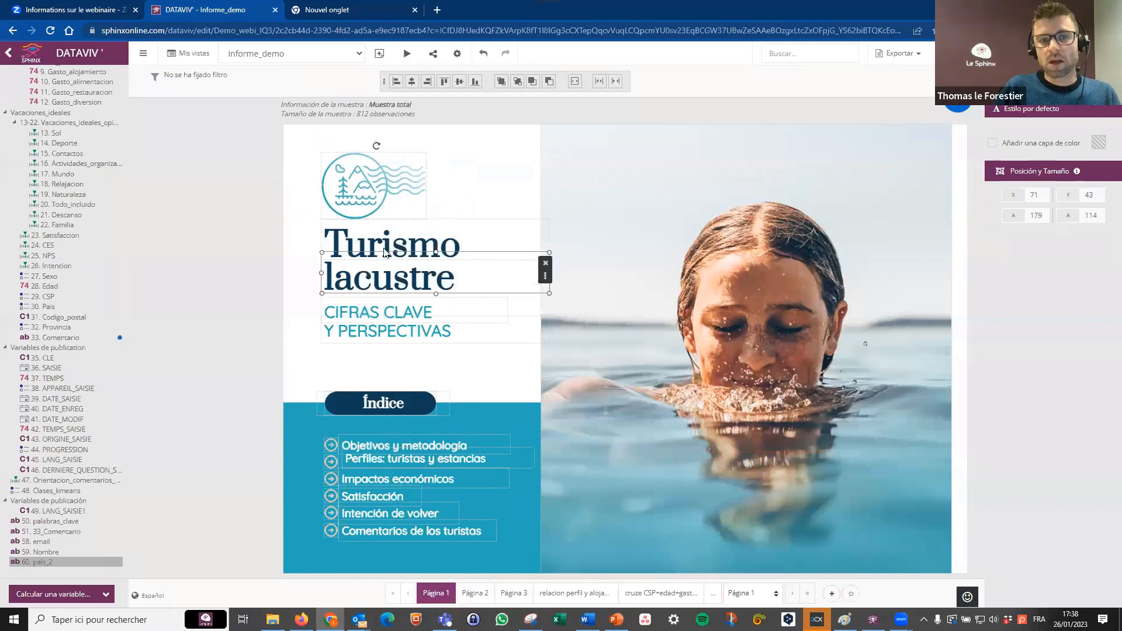
pyautogui.click(384, 252)
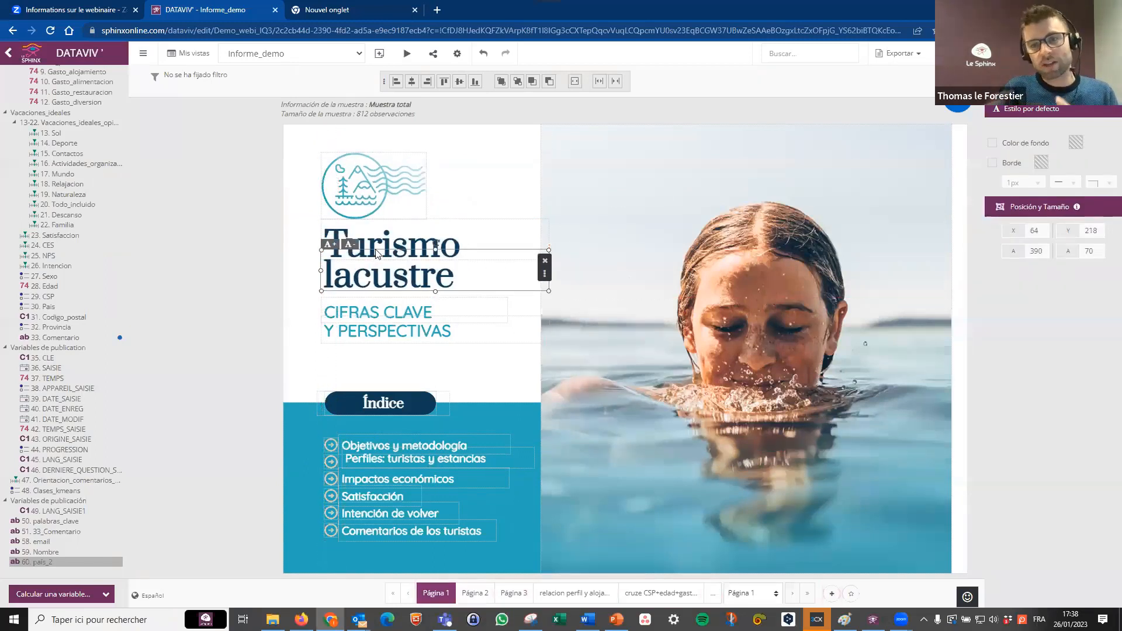
pyautogui.click(957, 102)
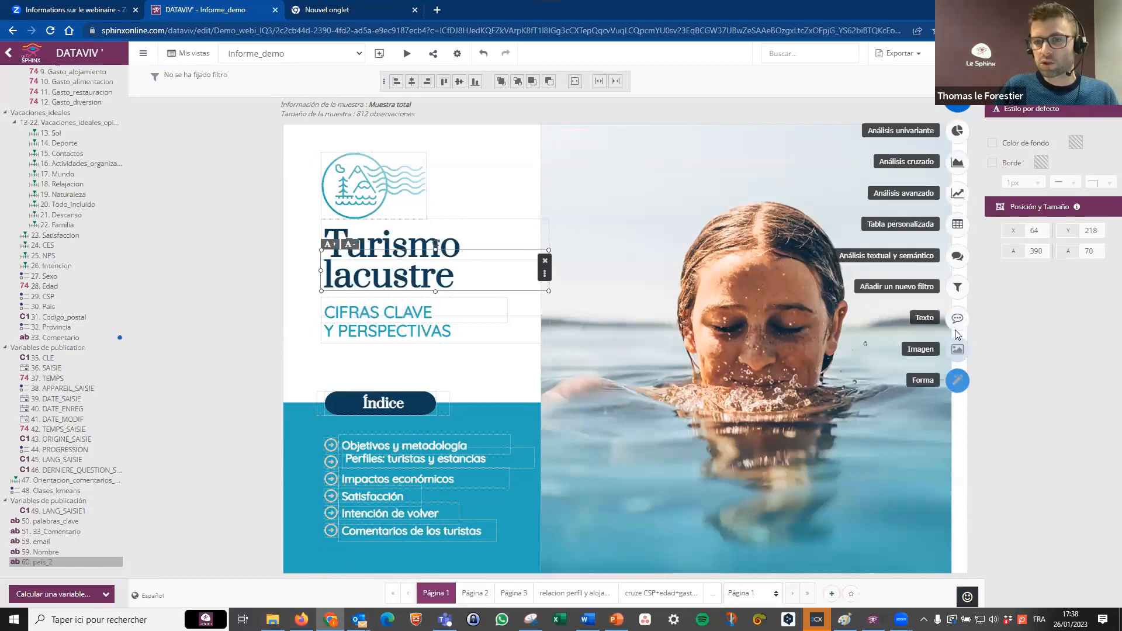
# Open Página 3 of the report and add a pie chart of variable 27. Sexo near the Edad box.
pyautogui.click(505, 597)
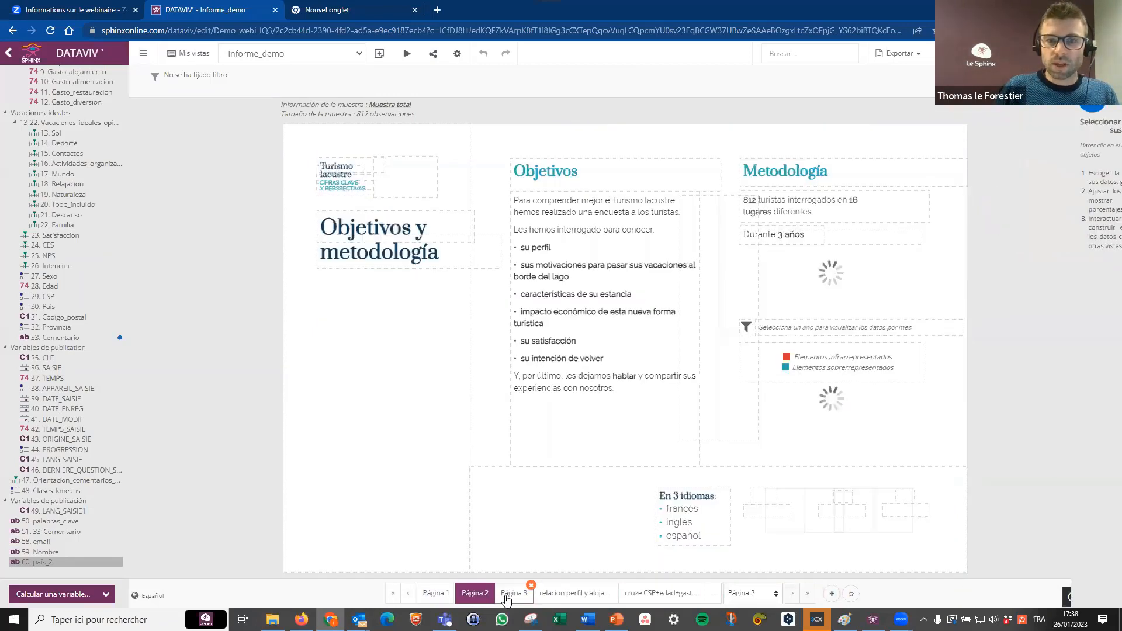
pyautogui.click(508, 595)
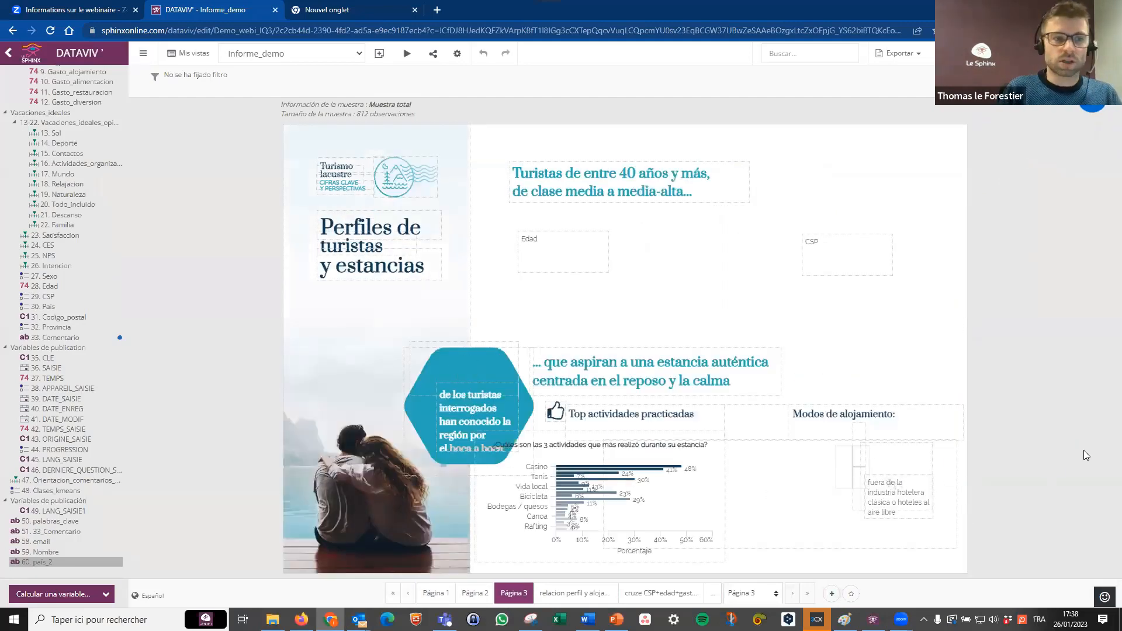
pyautogui.scroll(3, 47, 170)
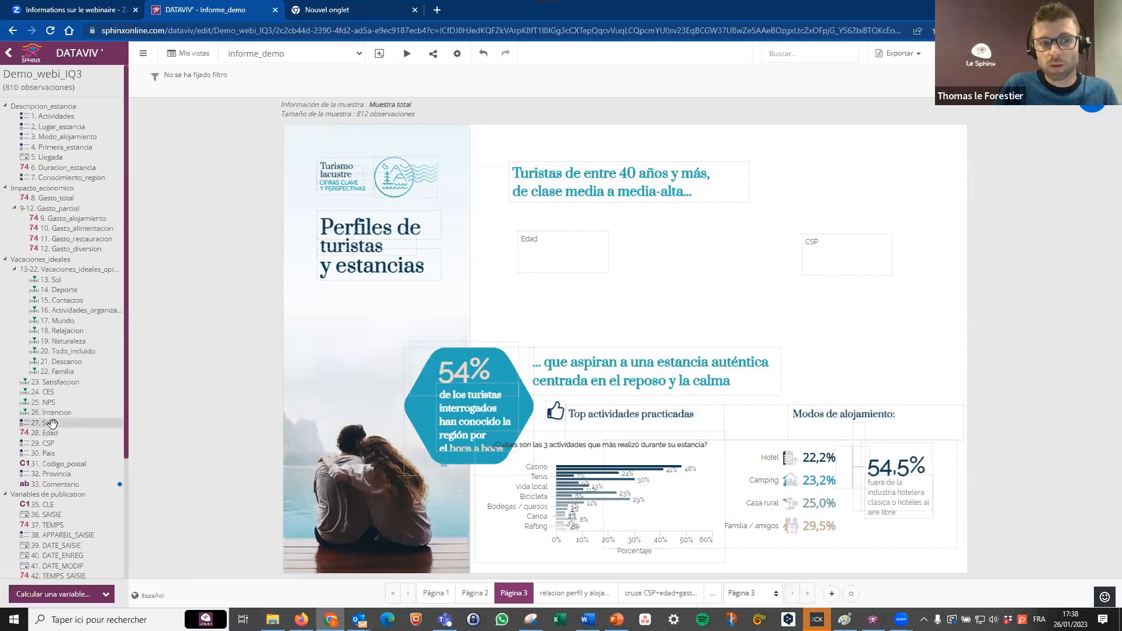
pyautogui.moveTo(124, 377); pyautogui.dragTo(491, 223)
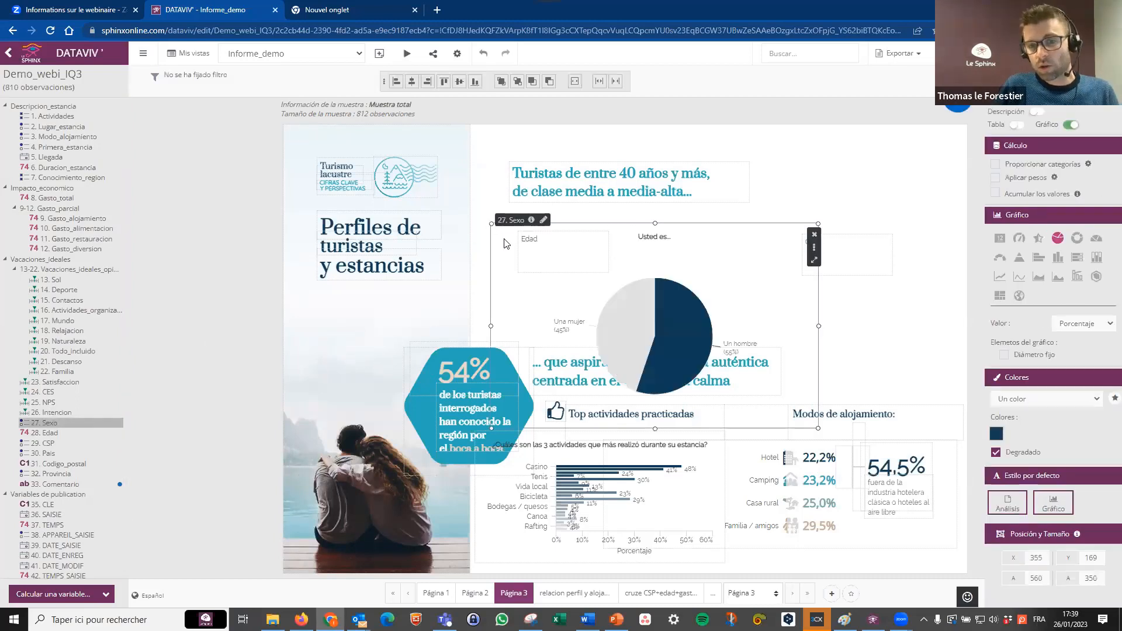
# Move the Sexo analysis up slightly, resize it to about 709 by 223, and display its table beside the chart.
pyautogui.moveTo(531, 270); pyautogui.dragTo(527, 247)
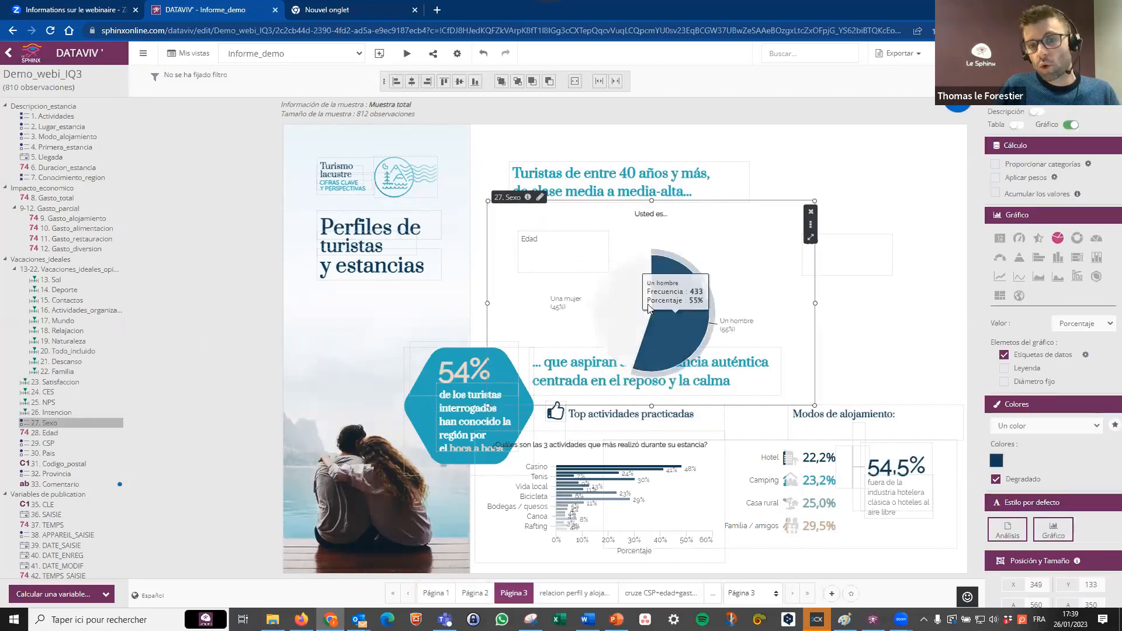
pyautogui.moveTo(815, 405); pyautogui.dragTo(902, 332)
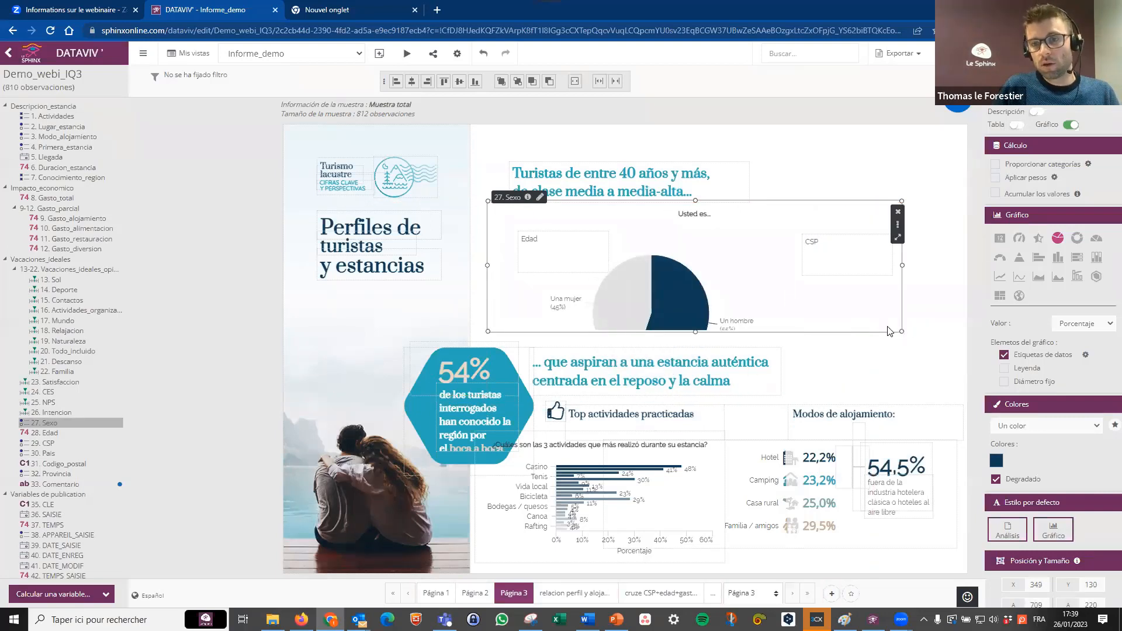
pyautogui.click(1017, 126)
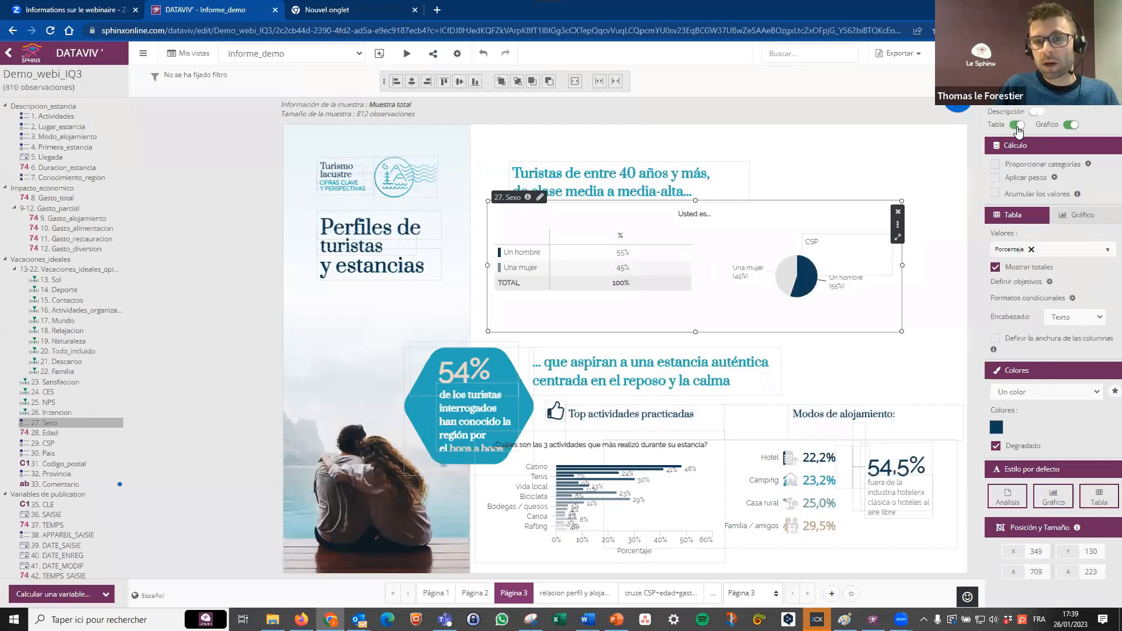
# Set the Sexo pie chart's values to Efectivo and add Efectivo alongside Porcentaje in its table.
pyautogui.moveTo(741, 312); pyautogui.dragTo(738, 314)
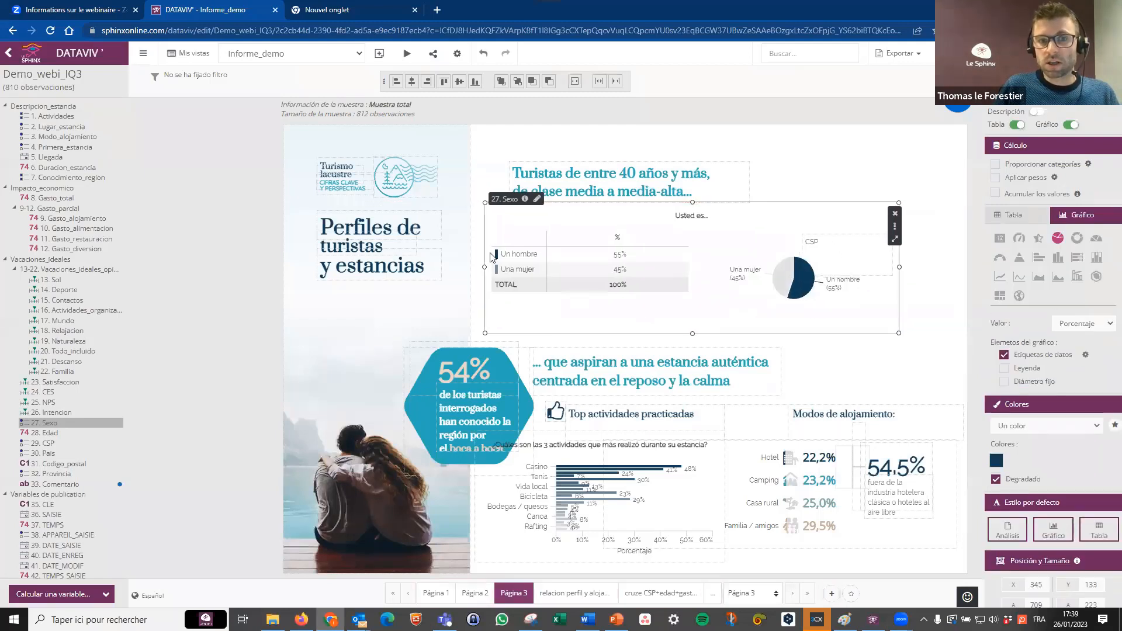
pyautogui.click(1079, 325)
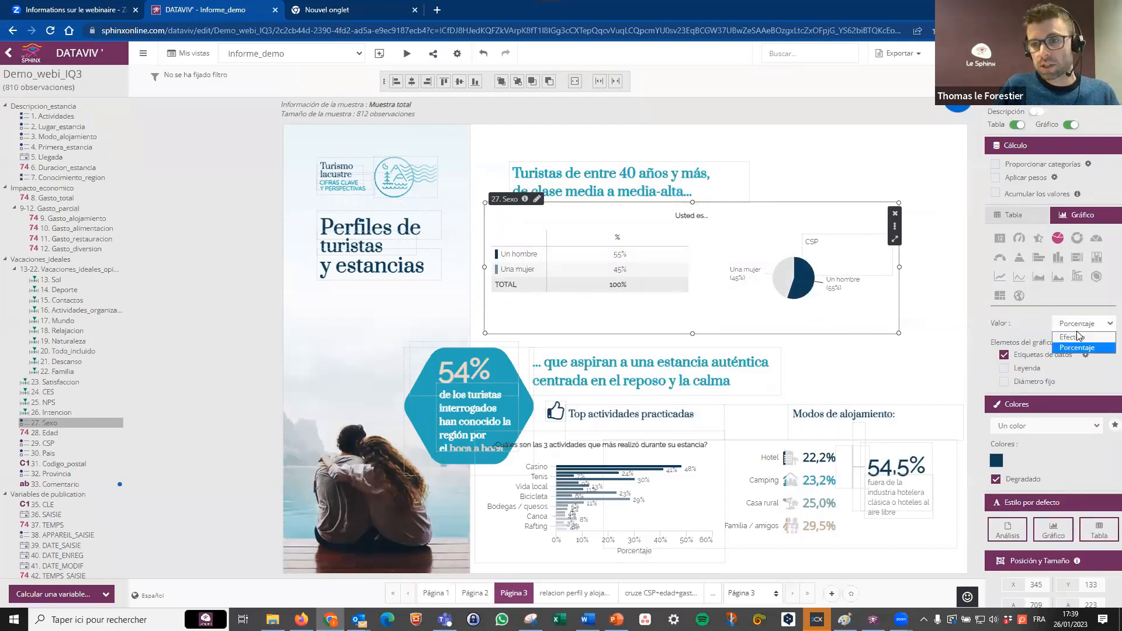
pyautogui.click(1070, 338)
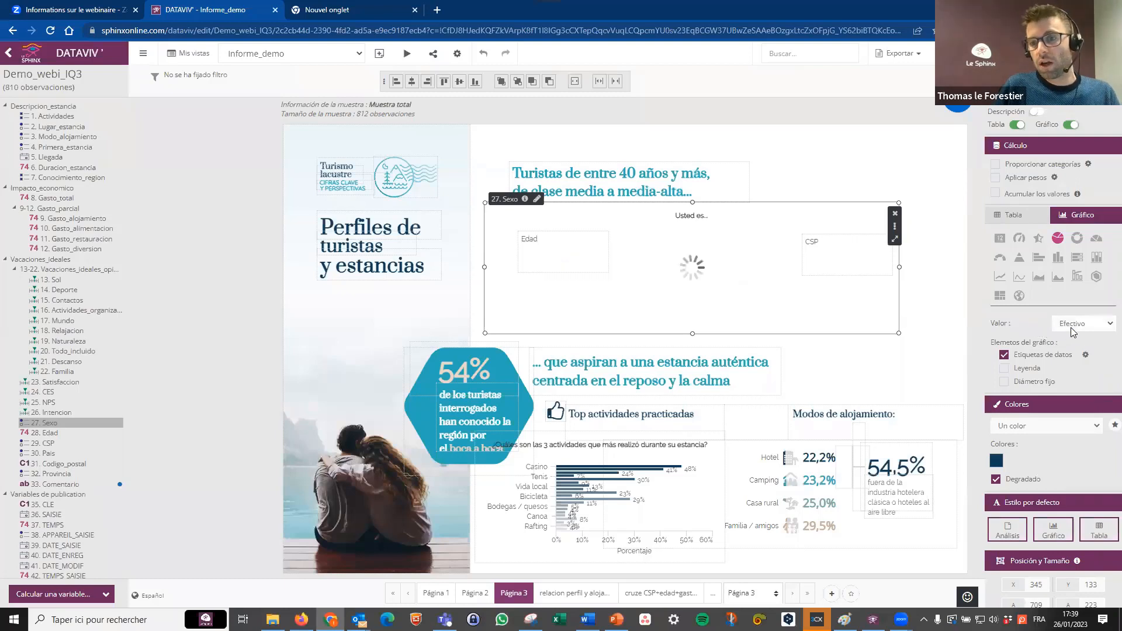
pyautogui.click(1024, 216)
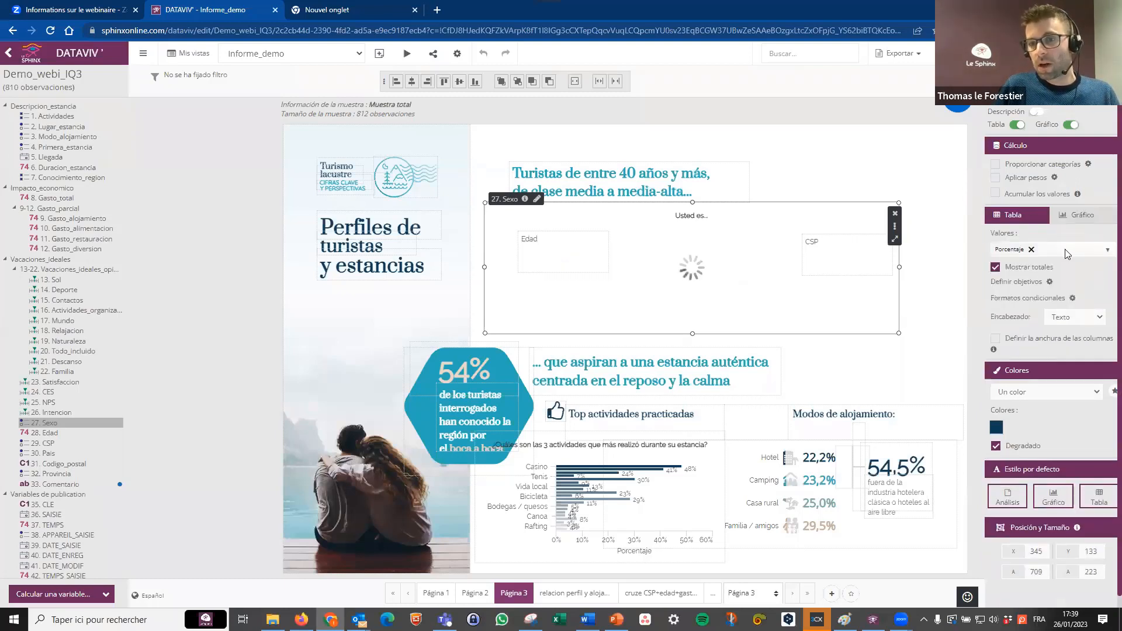
pyautogui.click(1064, 250)
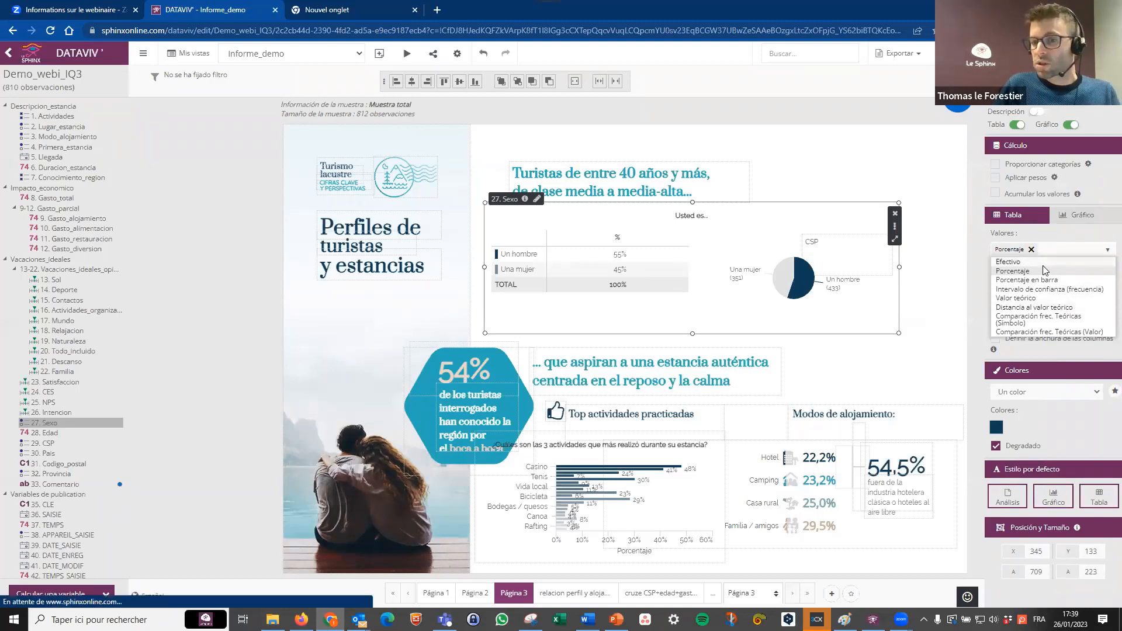
pyautogui.click(1009, 262)
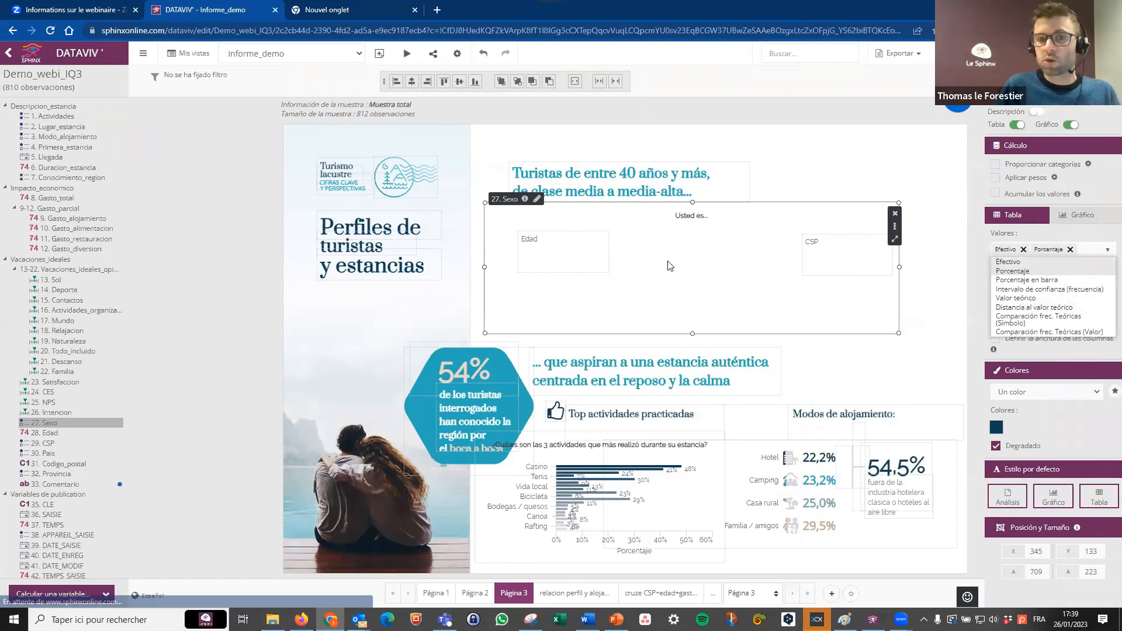
pyautogui.click(789, 319)
# Hide the Sexo analysis table, keeping only the pie chart, and narrow the analysis to about 426 by 223.
pyautogui.moveTo(788, 316); pyautogui.dragTo(794, 317)
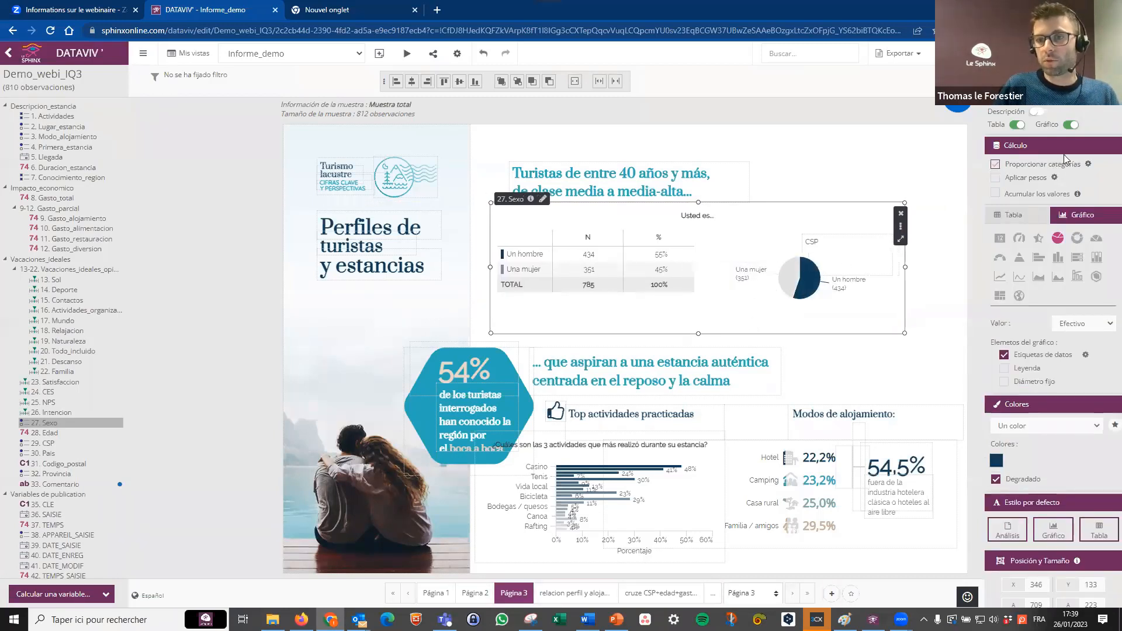
pyautogui.click(1017, 126)
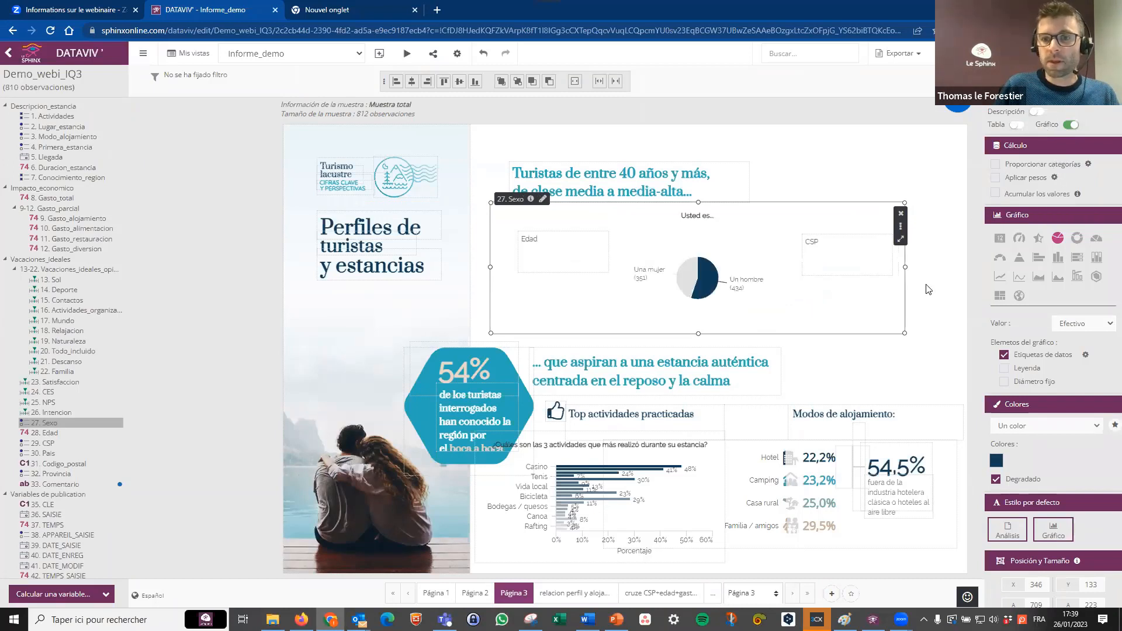
pyautogui.moveTo(840, 268); pyautogui.dragTo(738, 267)
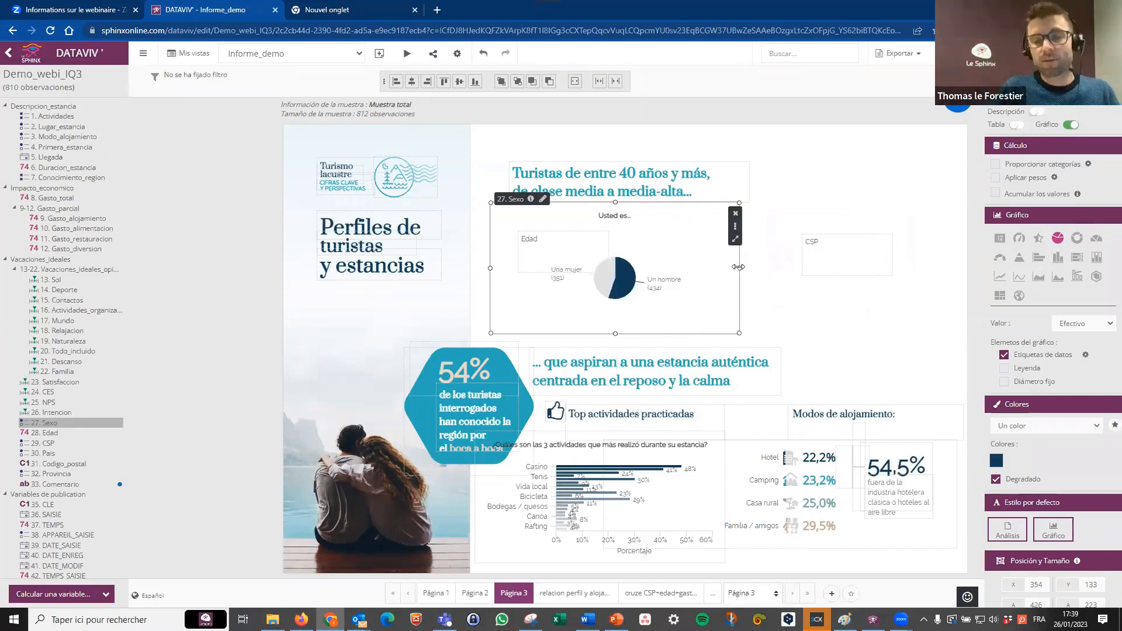
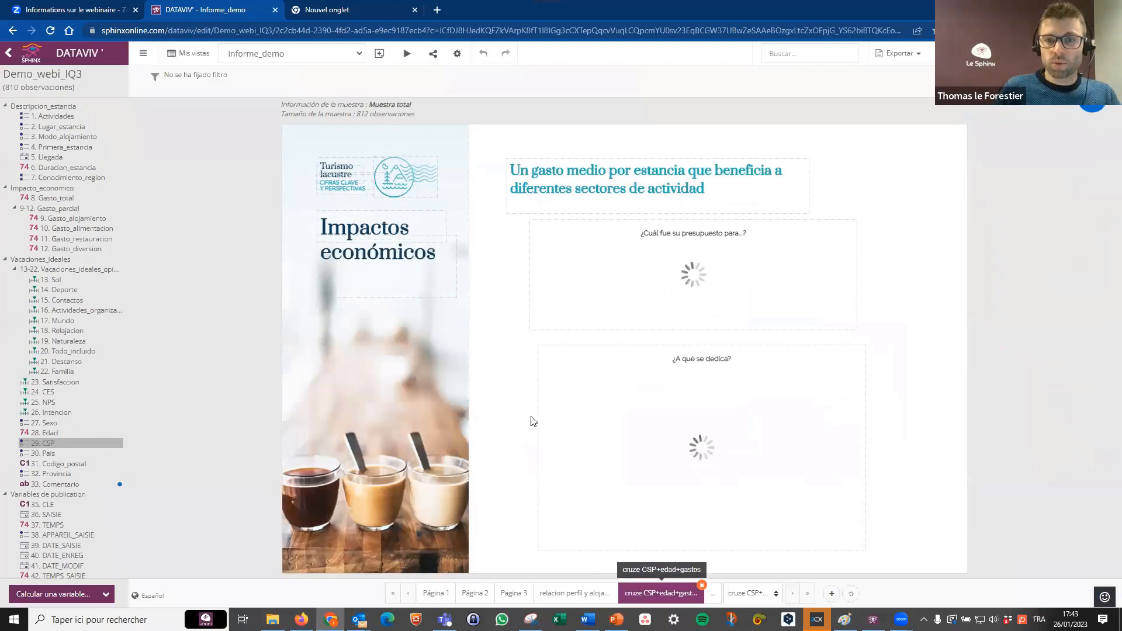
# Move the partial-spending chart down over the CSP chart and add an 8. Gasto_total analysis in a wide, short box below the heading.
pyautogui.click(803, 258)
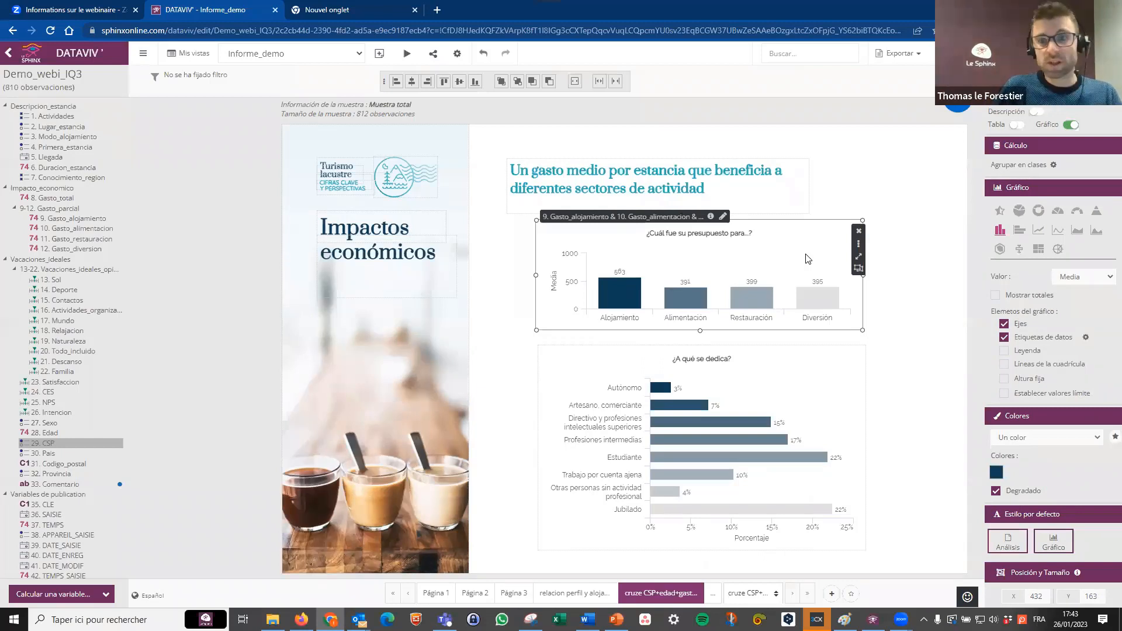
pyautogui.moveTo(803, 255); pyautogui.dragTo(816, 371)
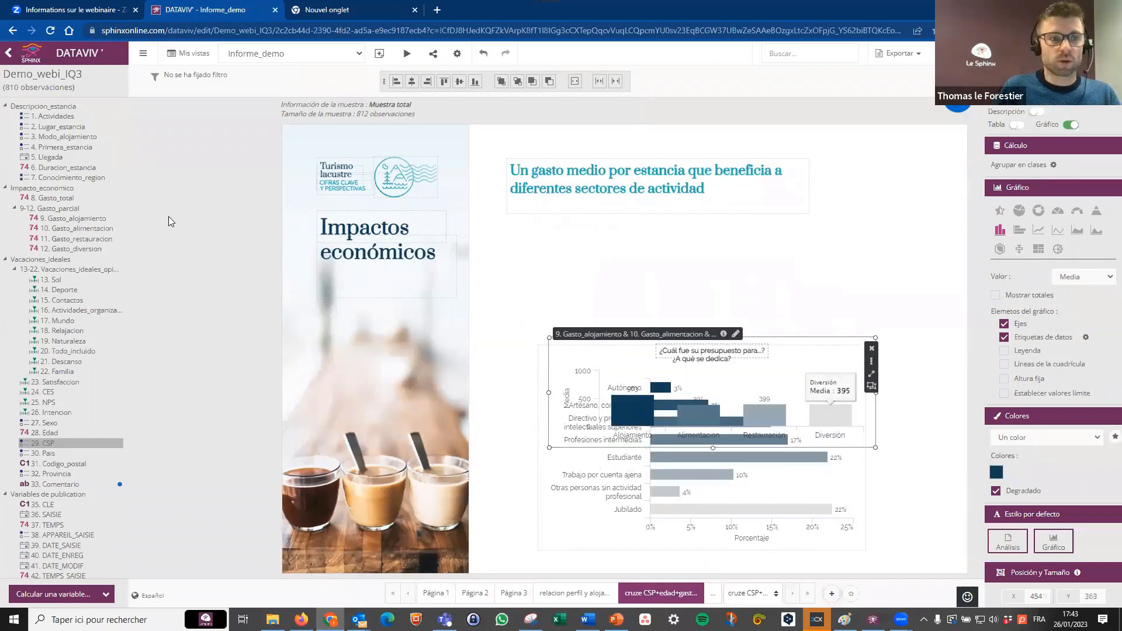
pyautogui.moveTo(61, 198); pyautogui.dragTo(529, 233)
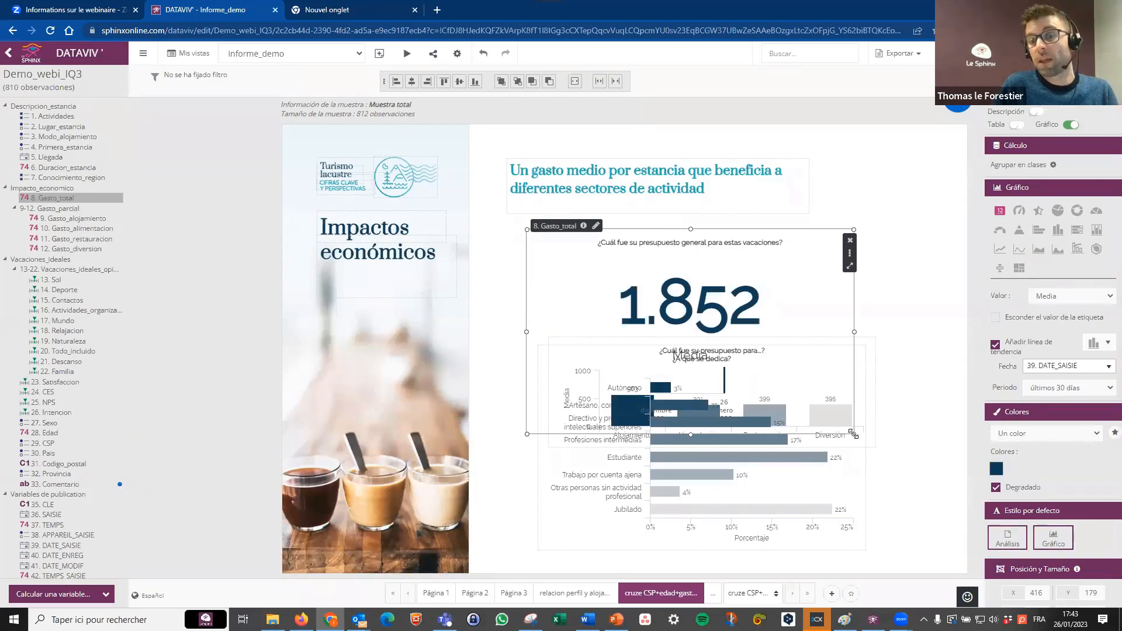
pyautogui.moveTo(853, 436); pyautogui.dragTo(905, 316)
pyautogui.moveTo(876, 268); pyautogui.dragTo(880, 256)
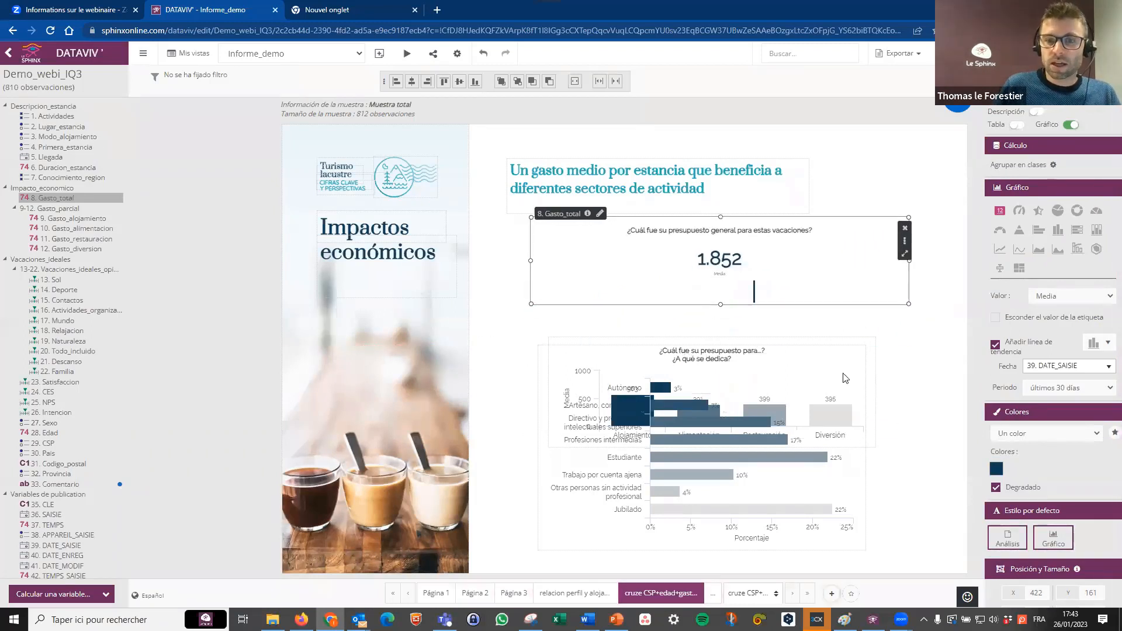
# Reposition the CSP chart in the lower half of the page and move the partial-spending chart back up beneath the heading.
pyautogui.moveTo(781, 414); pyautogui.dragTo(770, 304)
pyautogui.moveTo(771, 395); pyautogui.dragTo(770, 418)
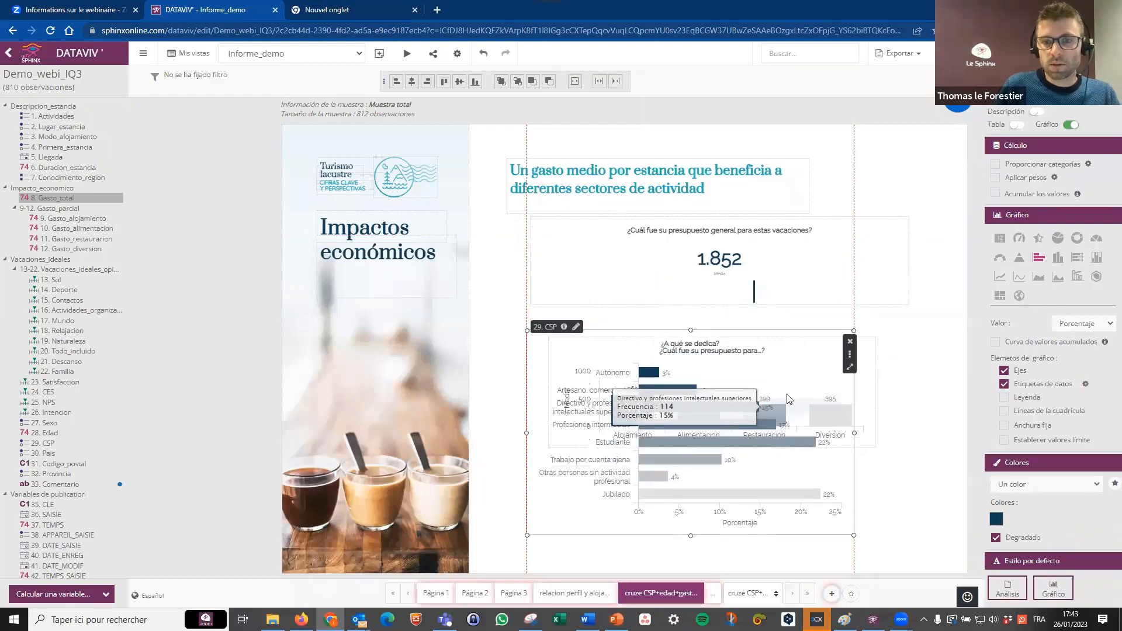
pyautogui.moveTo(810, 340); pyautogui.dragTo(804, 211)
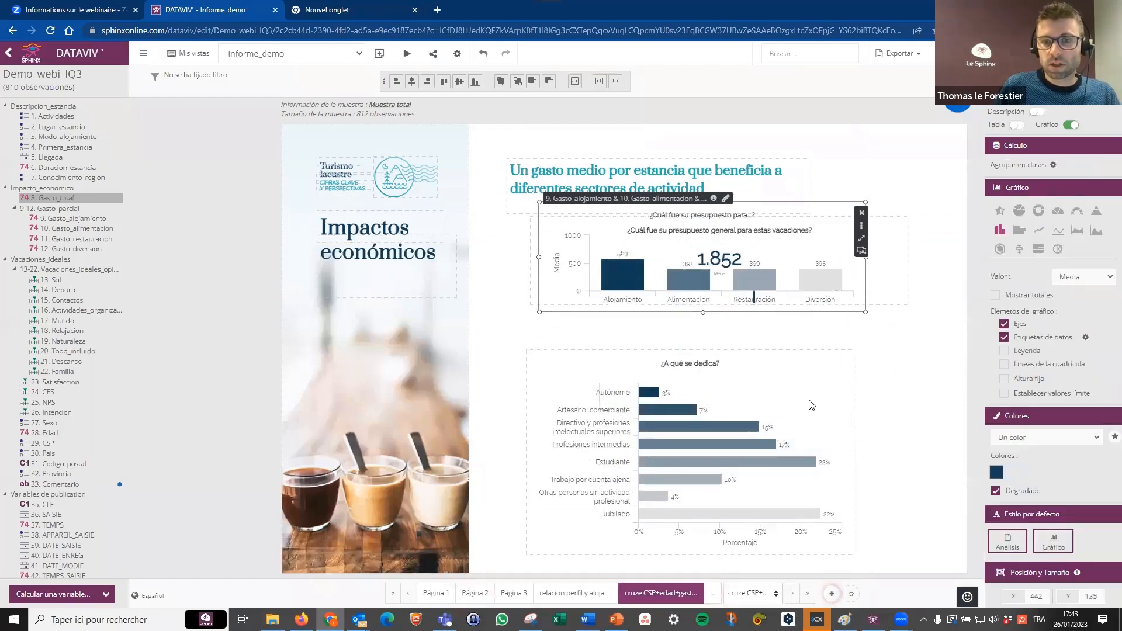
# Cross the CSP chart with 8. Gasto_total and widen it to match the width of the Gasto_total box.
pyautogui.click(806, 383)
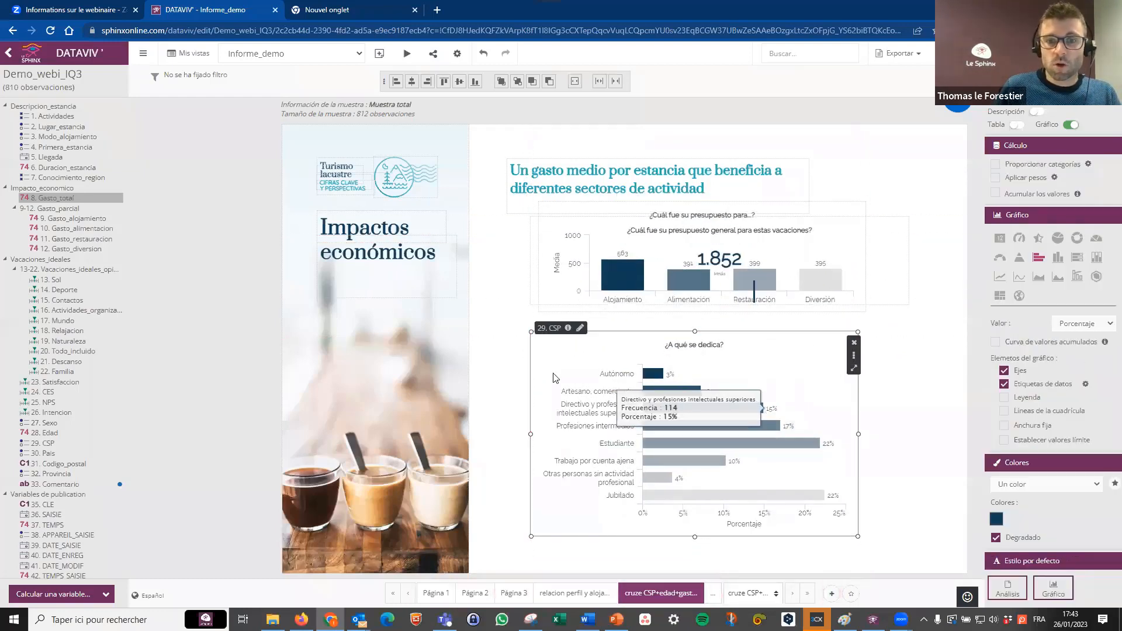
pyautogui.moveTo(37, 199); pyautogui.dragTo(669, 504)
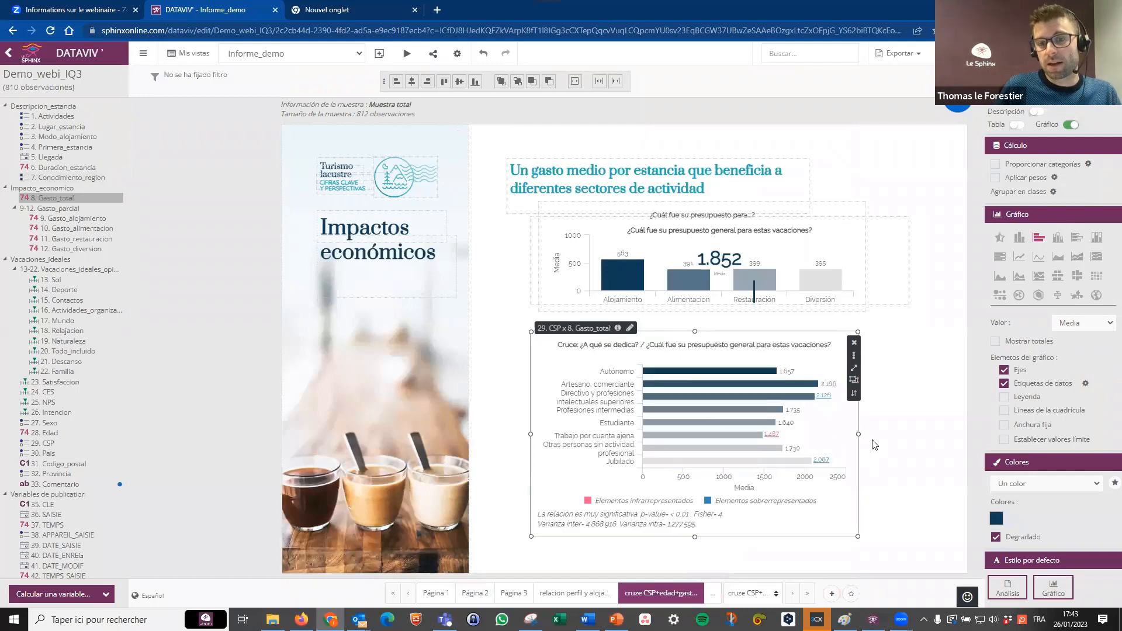
pyautogui.moveTo(858, 434); pyautogui.dragTo(909, 434)
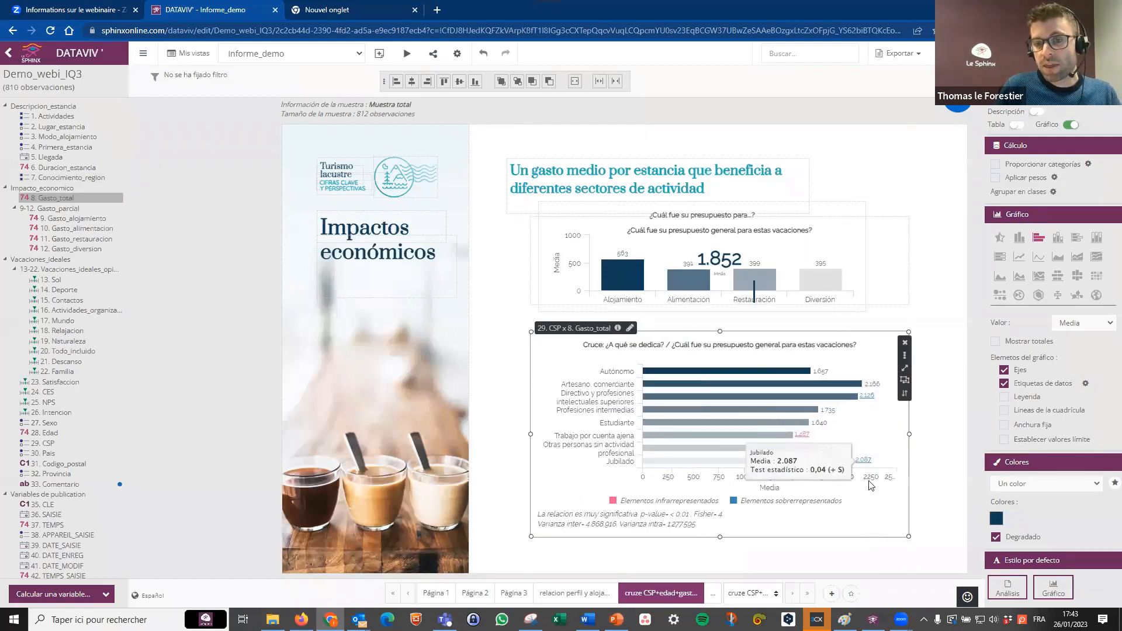
# Order the CSP by Gasto_total crossing by Valores on Media, Decreciente, and make the chart slightly taller.
pyautogui.click(1053, 86)
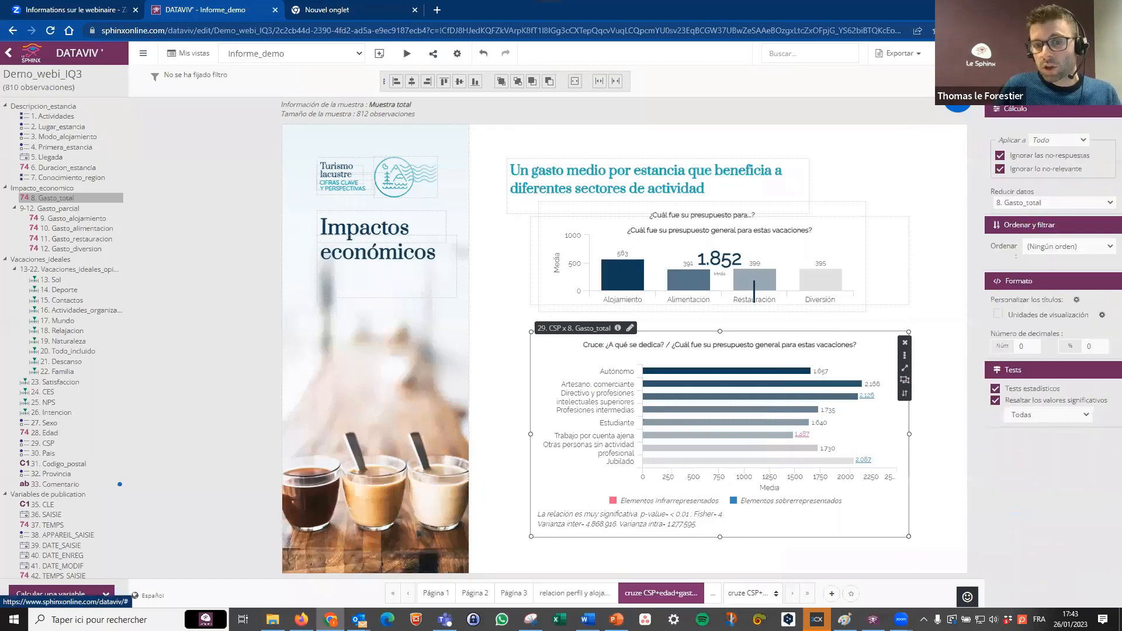
pyautogui.click(1067, 311)
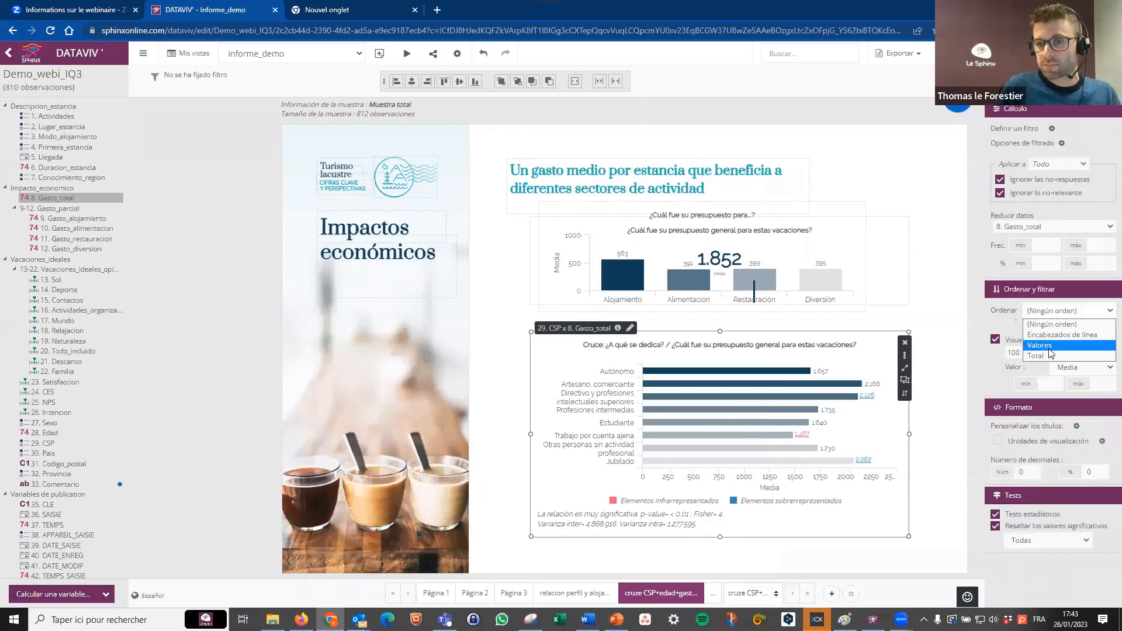
pyautogui.click(1052, 333)
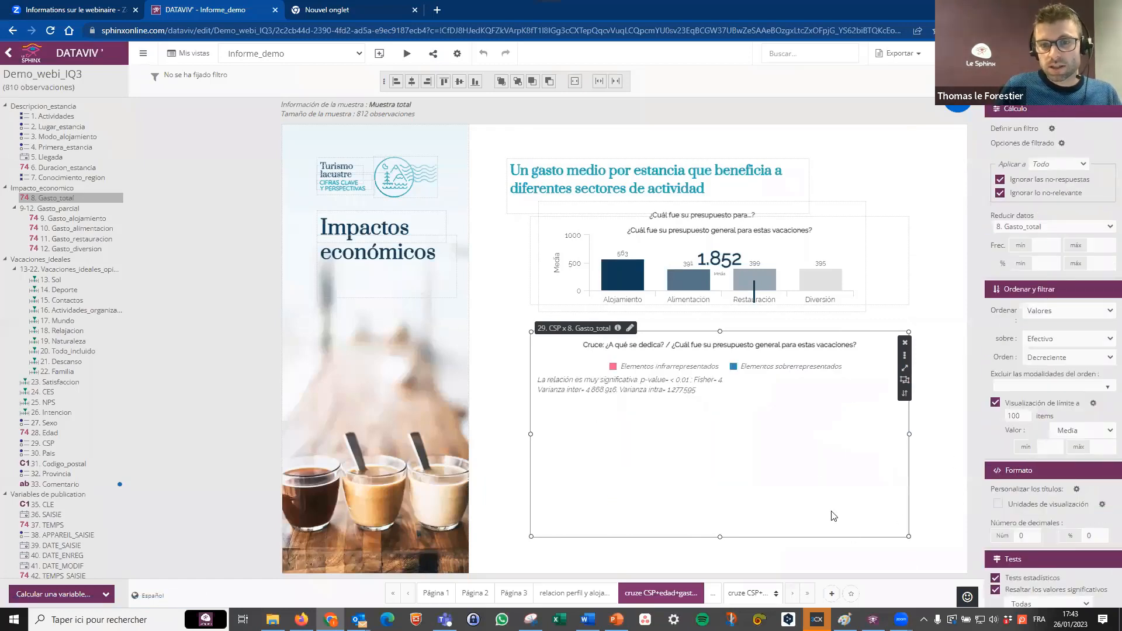
pyautogui.click(1063, 355)
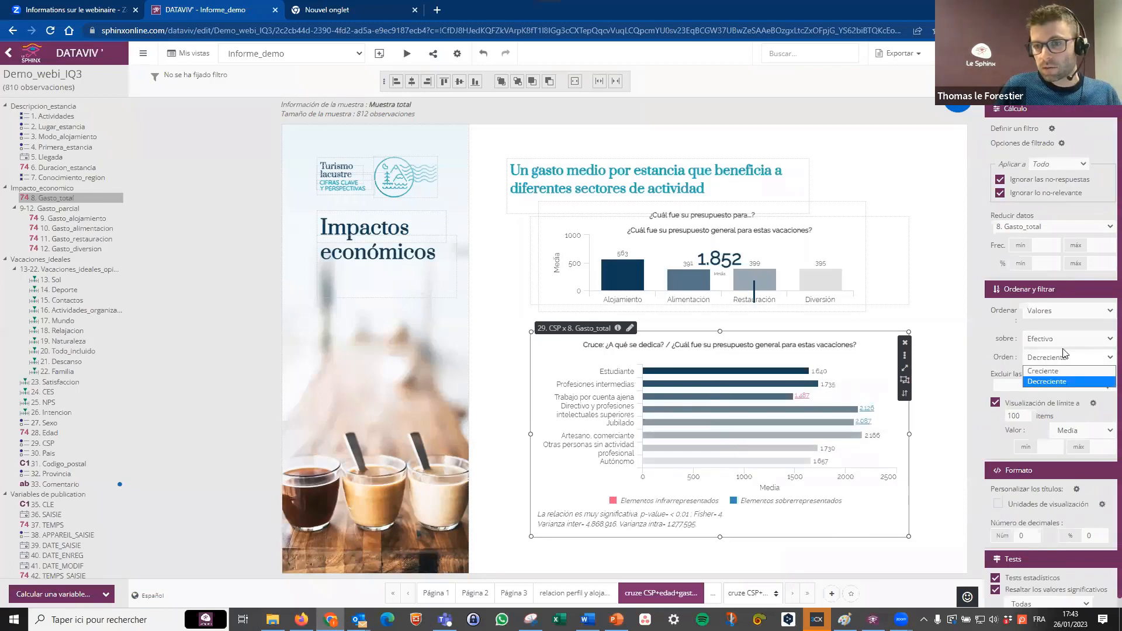
pyautogui.click(1064, 342)
pyautogui.click(1064, 340)
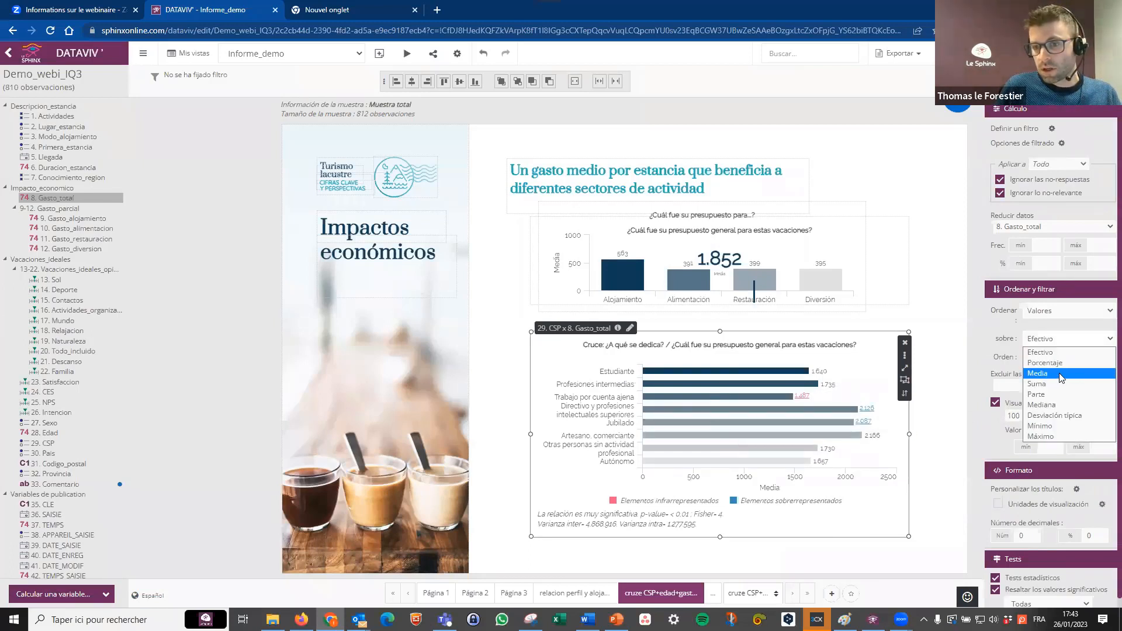
pyautogui.click(1061, 376)
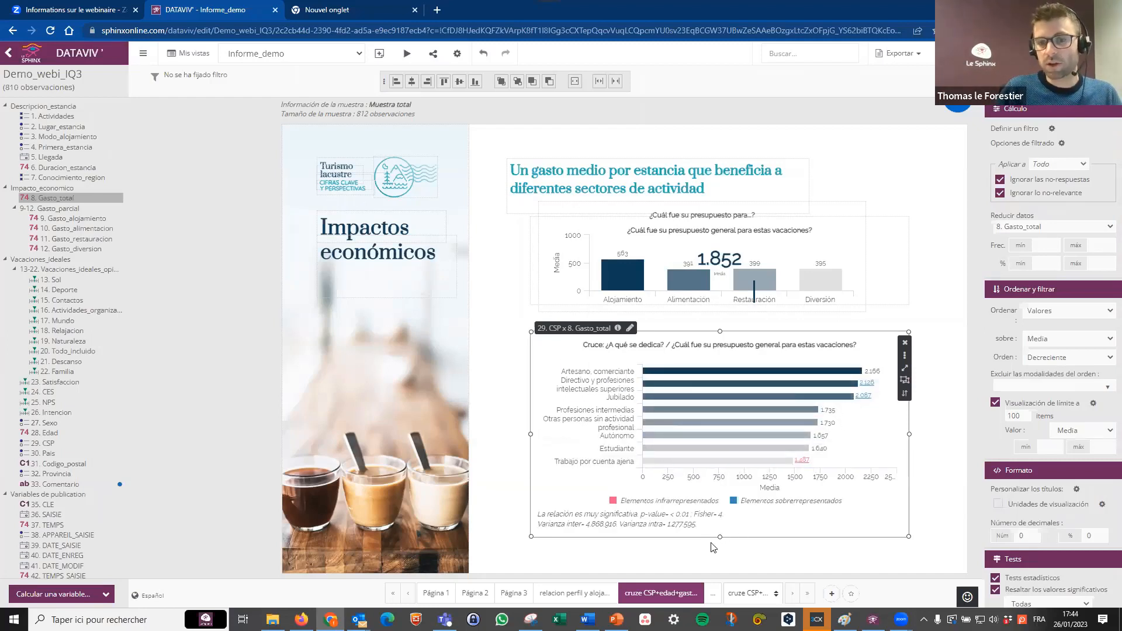
pyautogui.moveTo(720, 539); pyautogui.dragTo(720, 557)
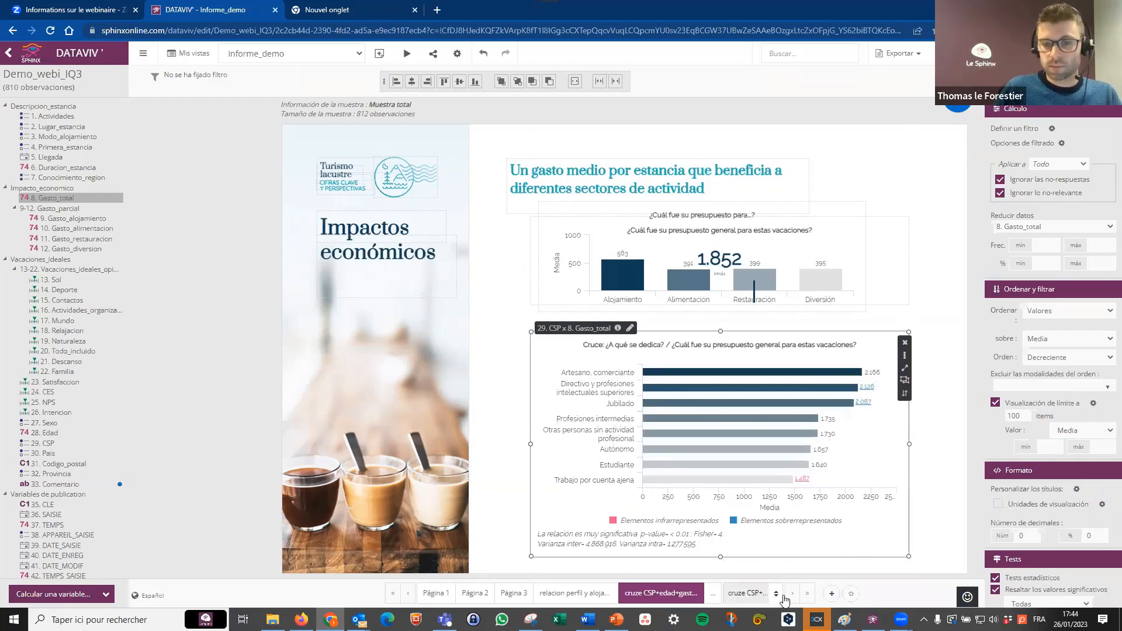
# Open the mapaygastos page and display the 32. Provincia analysis as a geographic map of España.
pyautogui.click(793, 599)
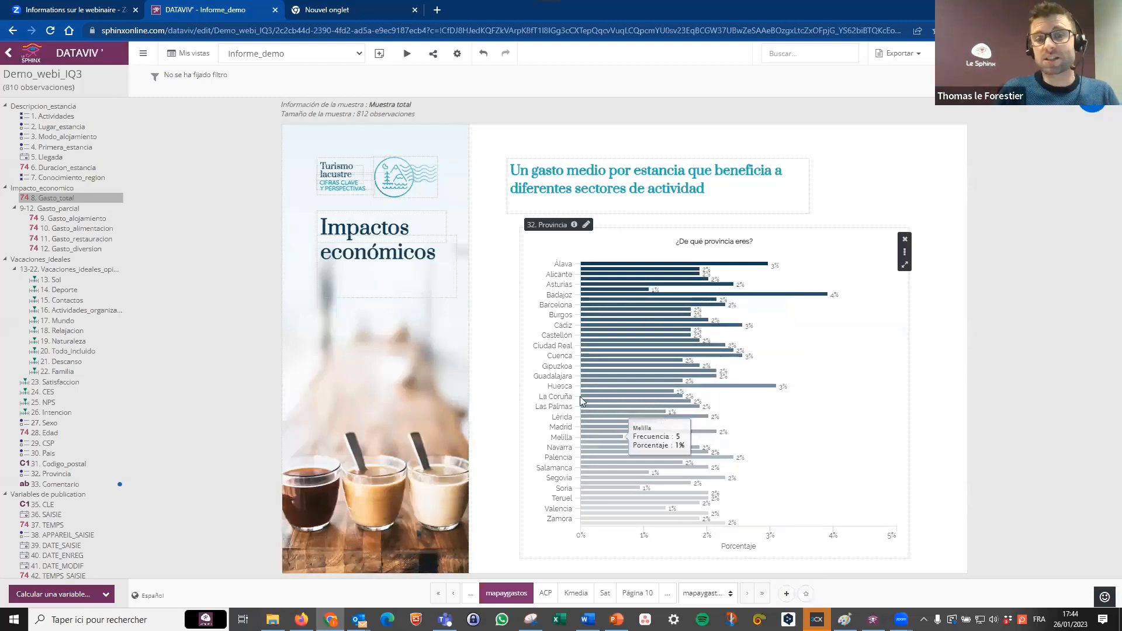
pyautogui.click(663, 274)
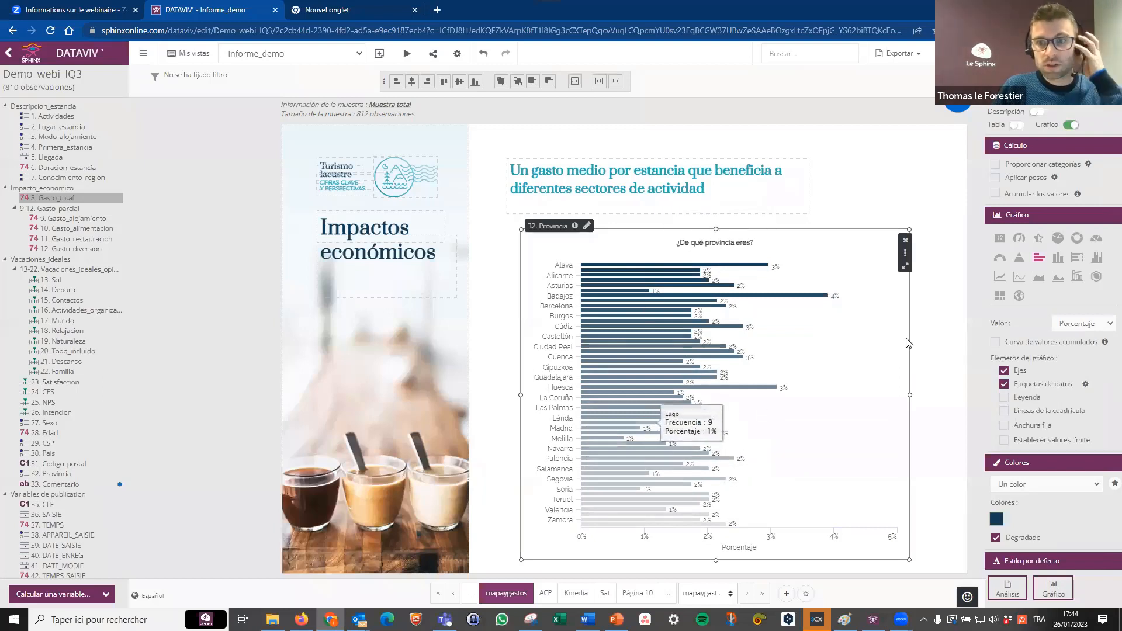
pyautogui.click(1019, 297)
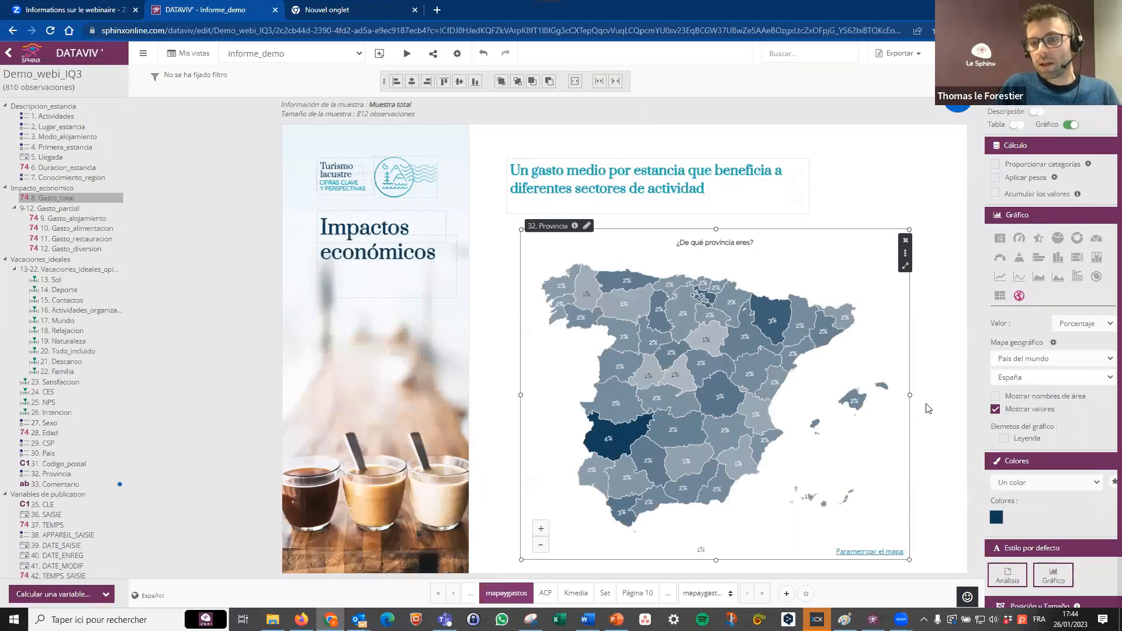
# Nudge the Provincia map and review the correspondence between provinces and map codes in its parameters.
pyautogui.moveTo(611, 462)
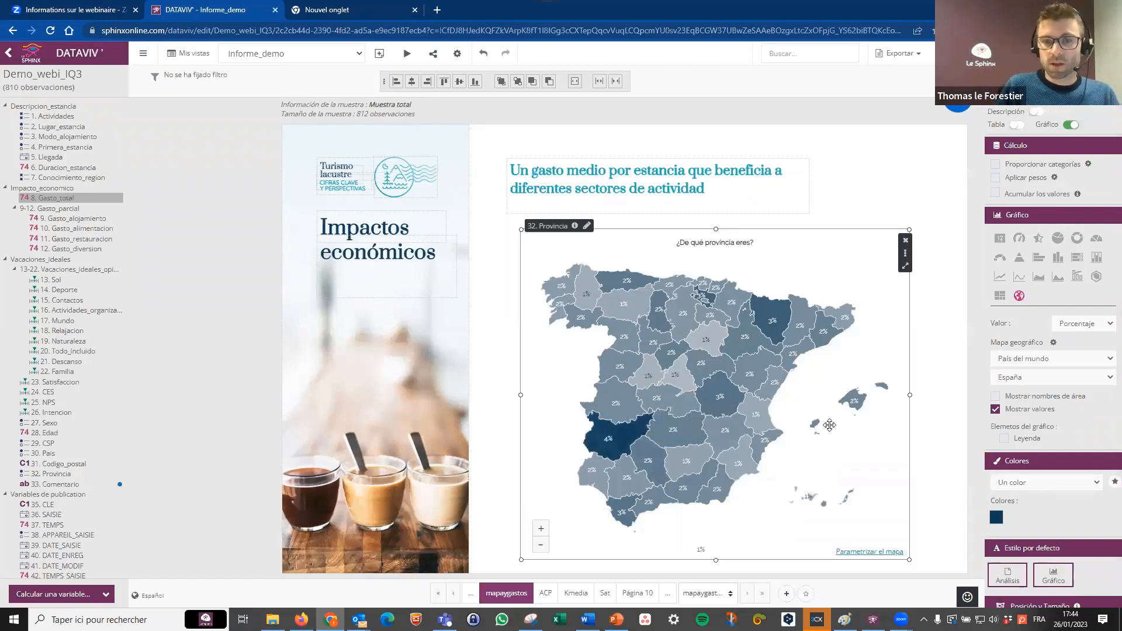
pyautogui.moveTo(831, 425); pyautogui.dragTo(828, 432)
pyautogui.click(853, 559)
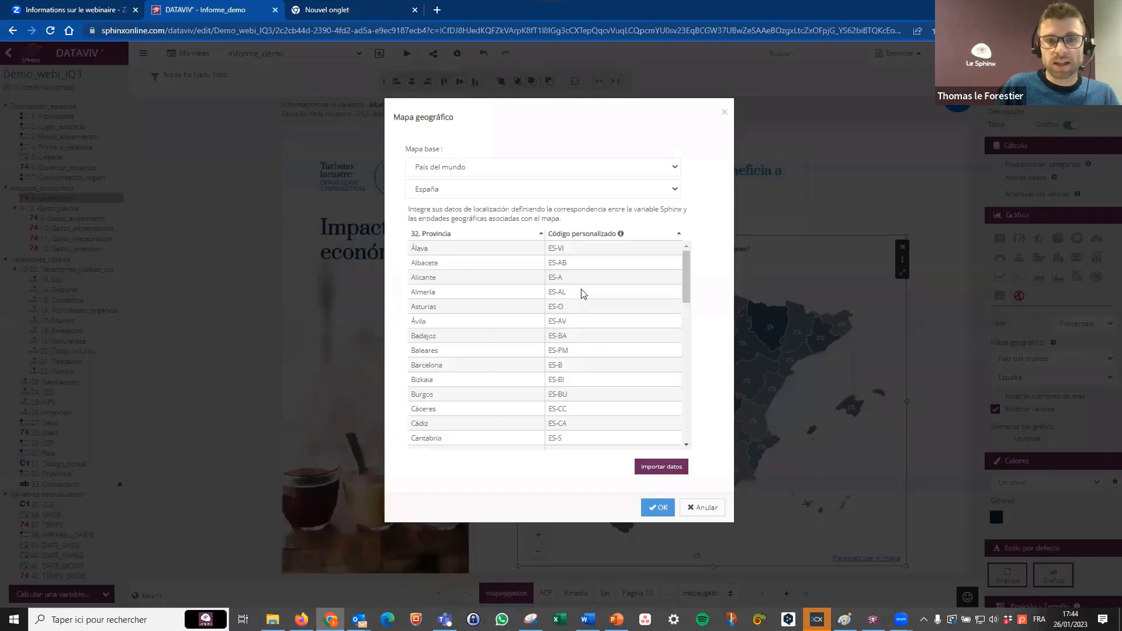
pyautogui.click(725, 113)
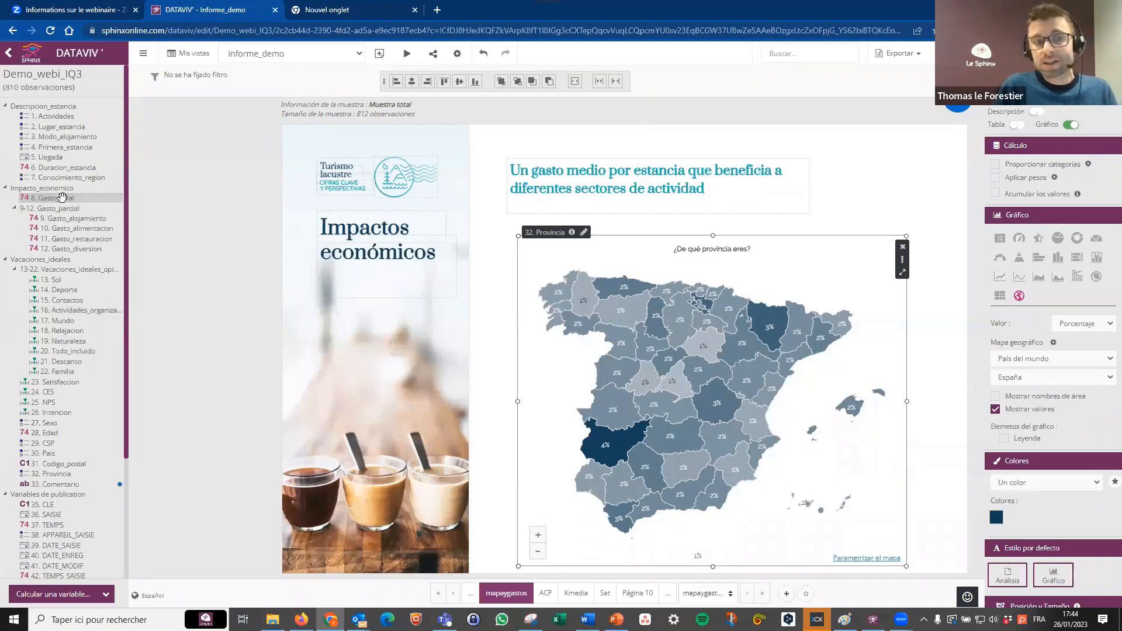
# Cross the Provincia map with 8. Gasto_total to show the mean total spending per province.
pyautogui.moveTo(69, 198); pyautogui.dragTo(682, 536)
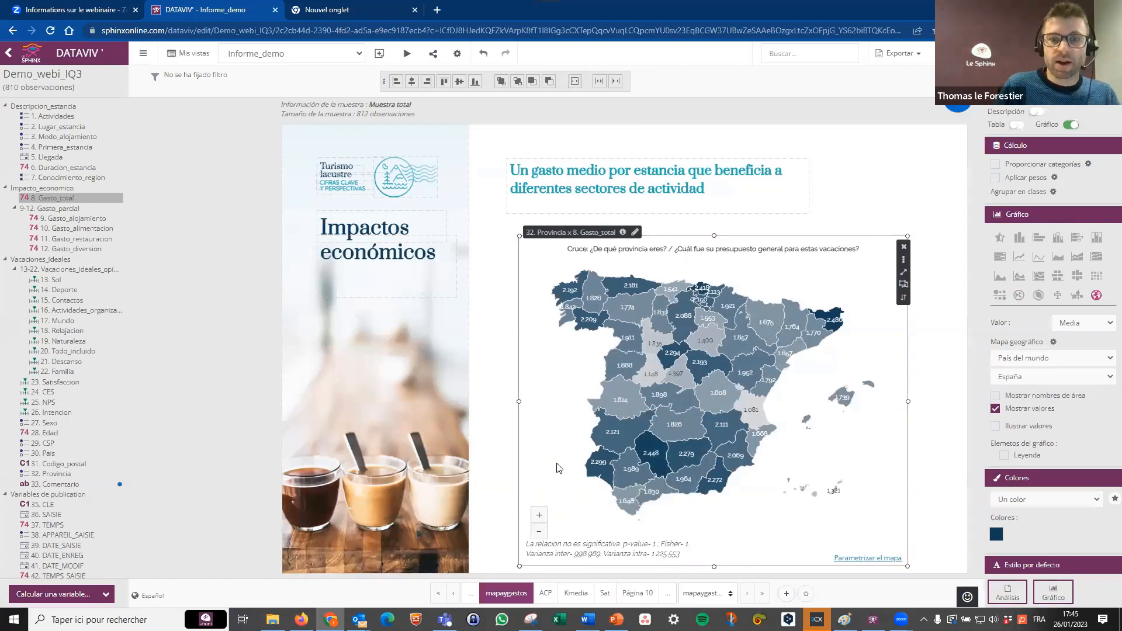
pyautogui.click(506, 466)
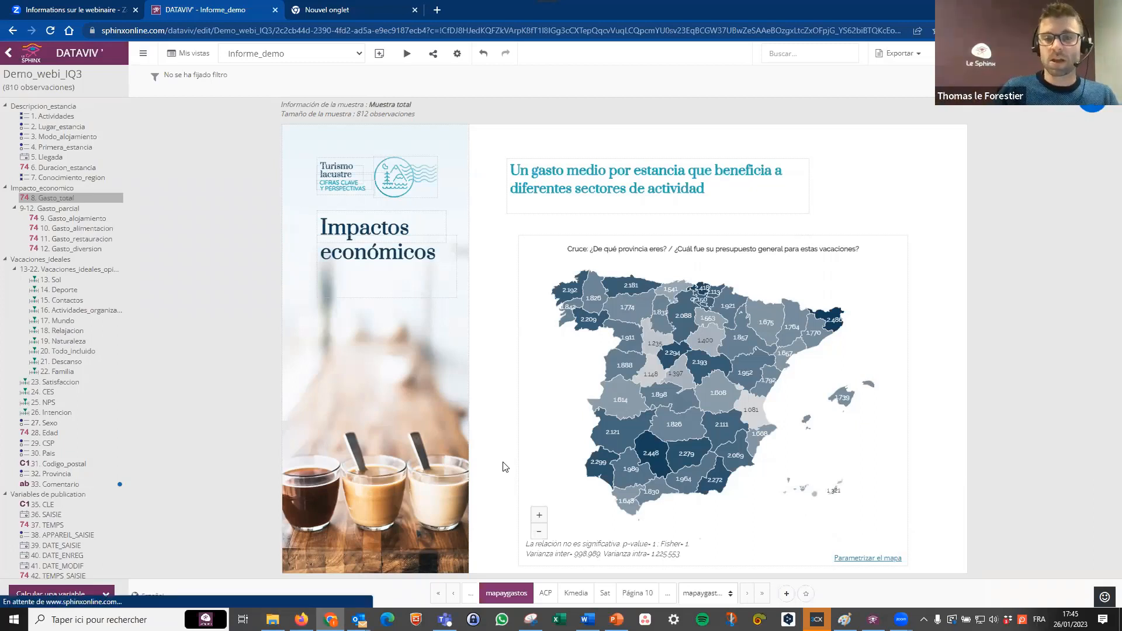
pyautogui.click(876, 360)
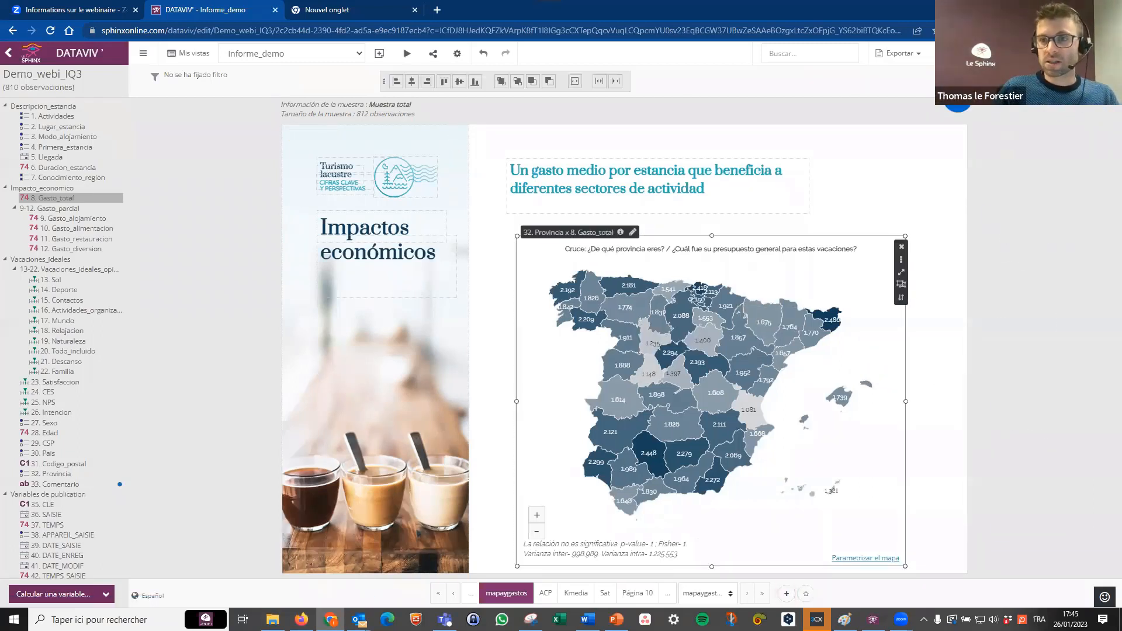
# Open the ACP page, add an analysis of the 13-22. Vacaciones_ideales_opinion group, and enlarge it to fill most of the blank area.
pyautogui.click(548, 594)
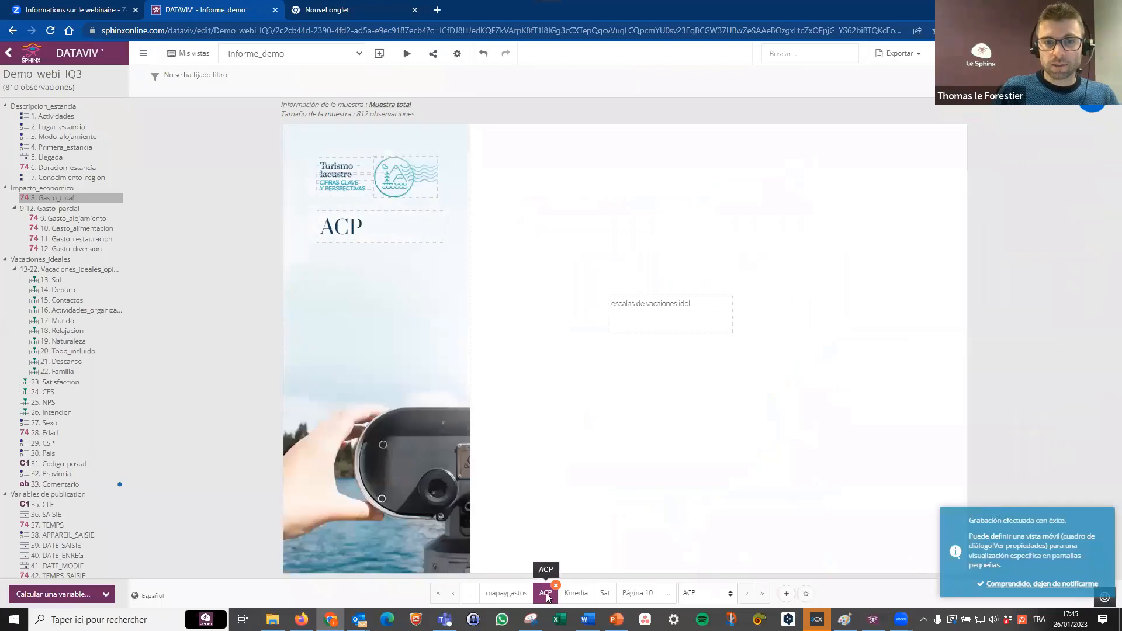
pyautogui.click(65, 271)
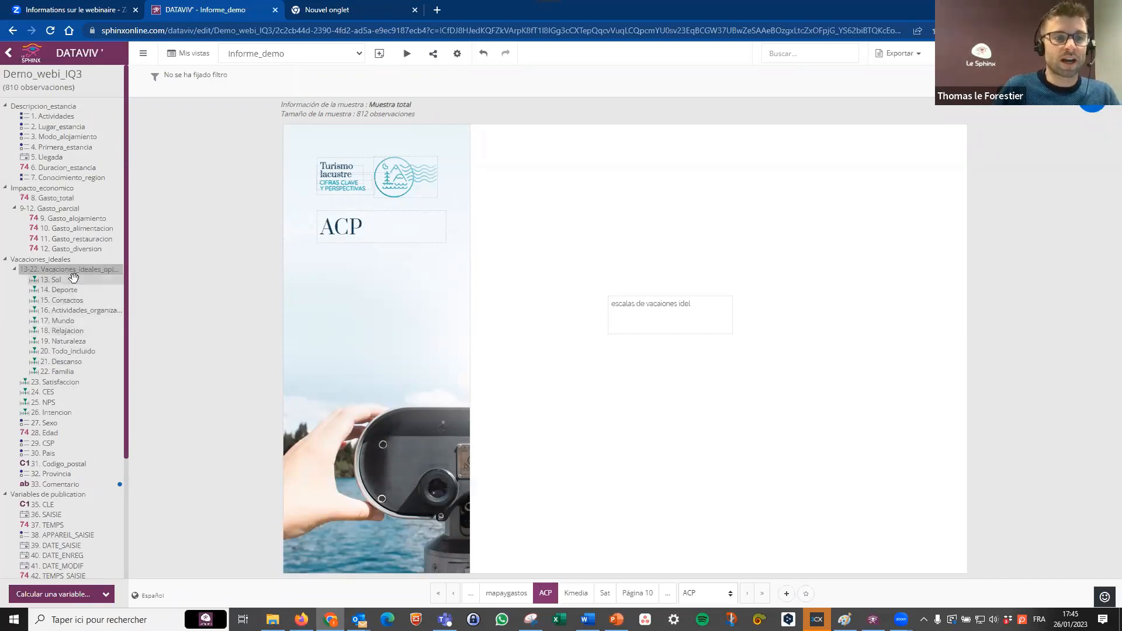
pyautogui.moveTo(70, 271); pyautogui.dragTo(570, 224)
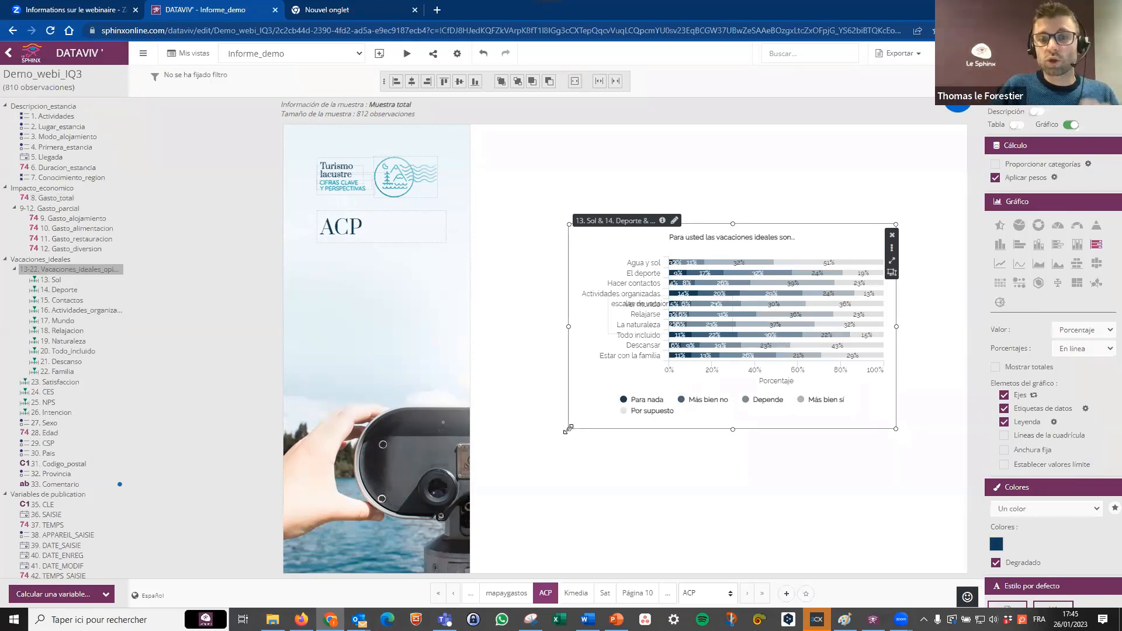
pyautogui.moveTo(569, 429); pyautogui.dragTo(523, 533)
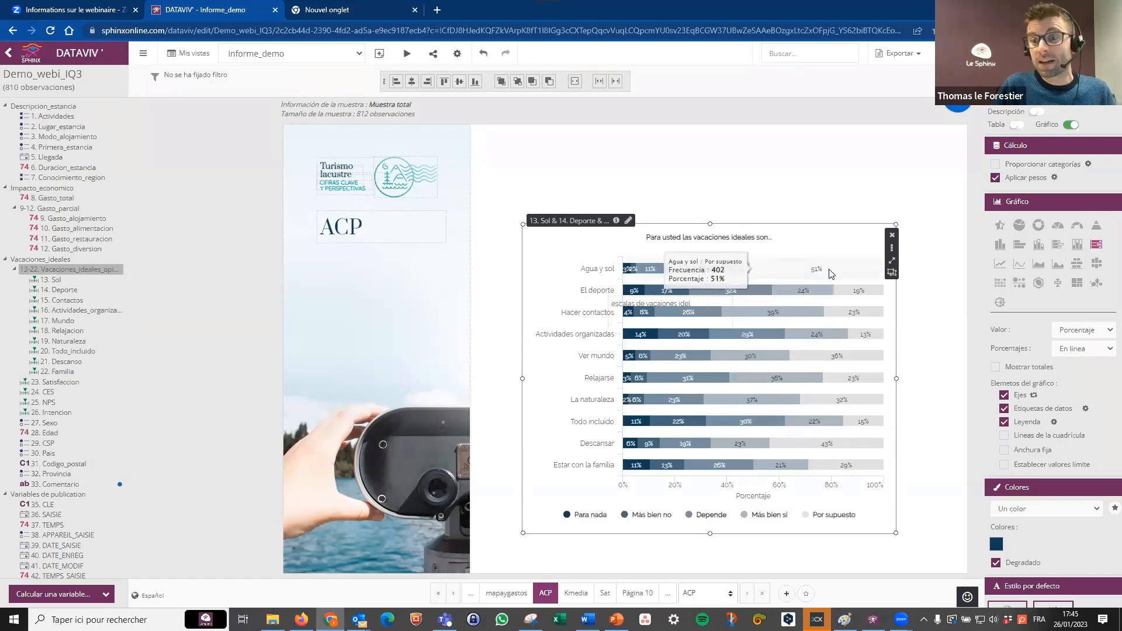
# Display the ideal-vacation scales as a horizontal bar chart of means and nudge the analysis upward.
pyautogui.moveTo(691, 355)
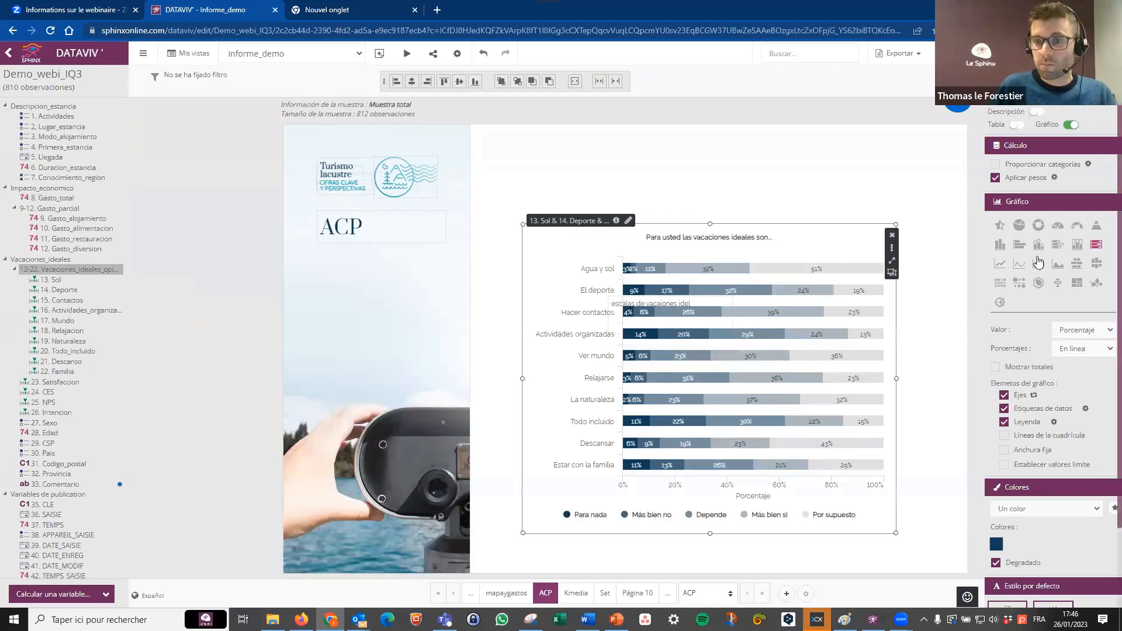
pyautogui.click(1020, 244)
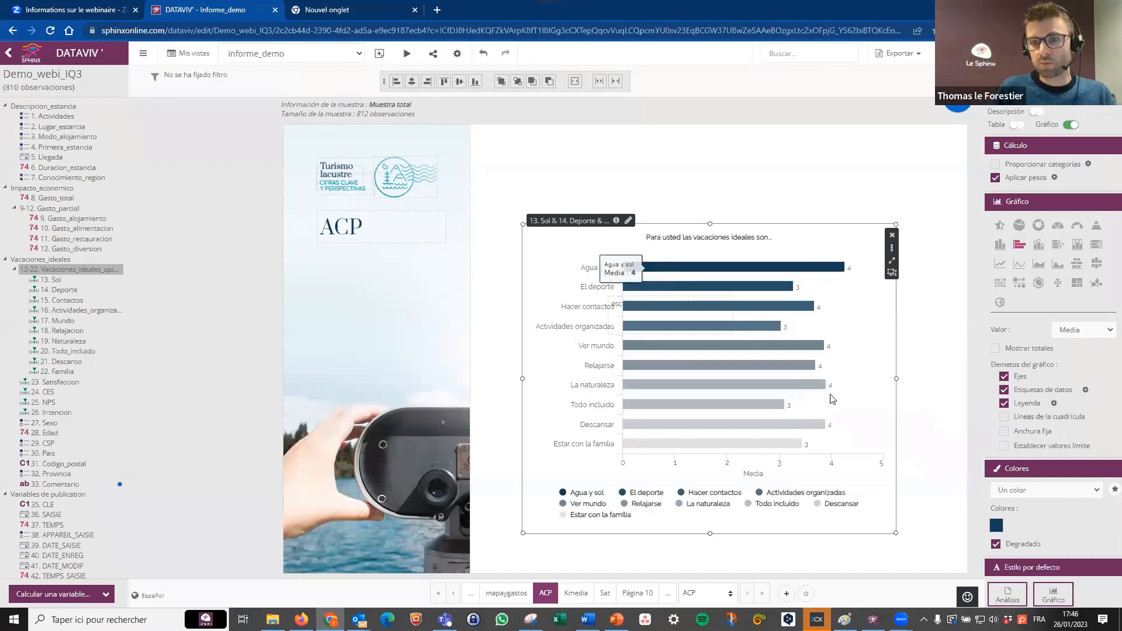
pyautogui.moveTo(868, 332); pyautogui.dragTo(868, 327)
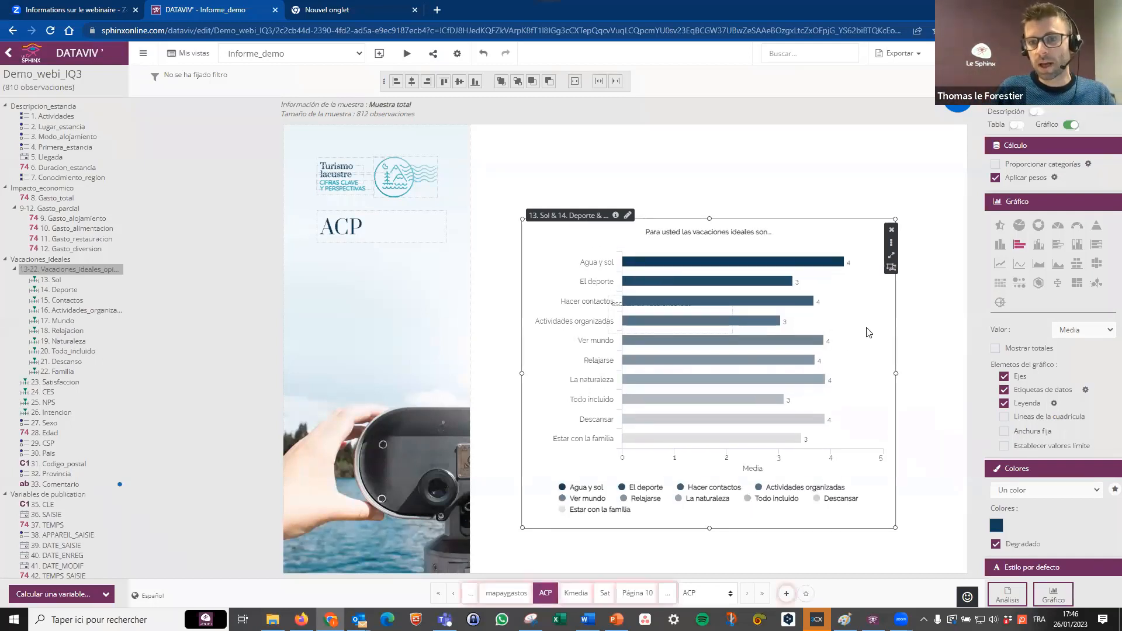
# Change the ideal-vacation analysis to a normalized ACP map showing only Vectores.
pyautogui.click(1000, 304)
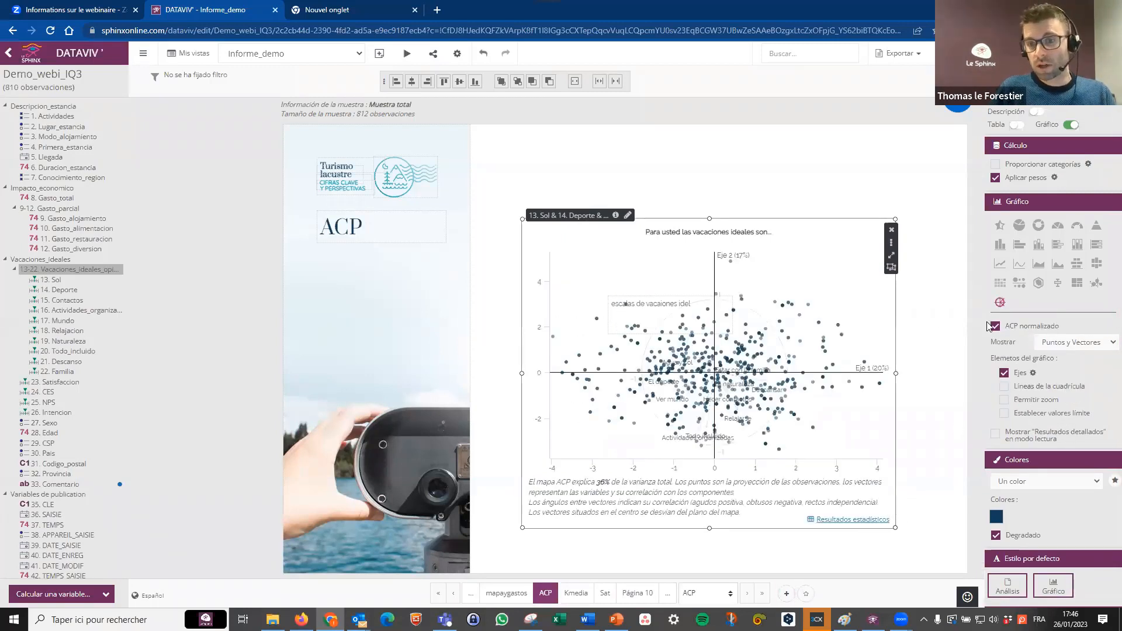
pyautogui.click(1074, 343)
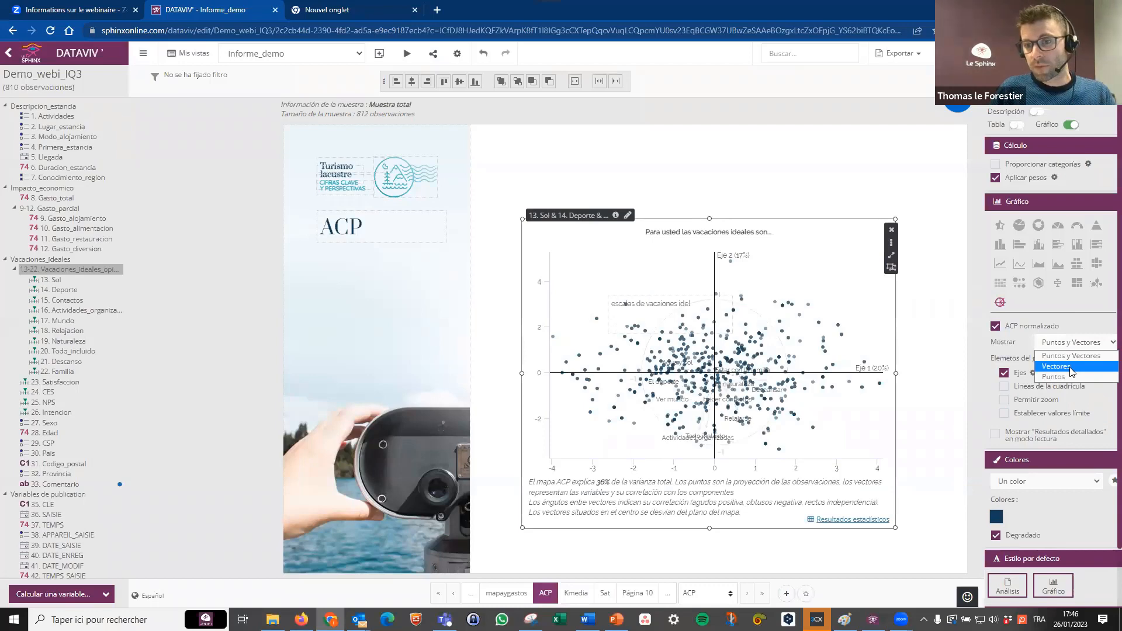
pyautogui.click(1058, 366)
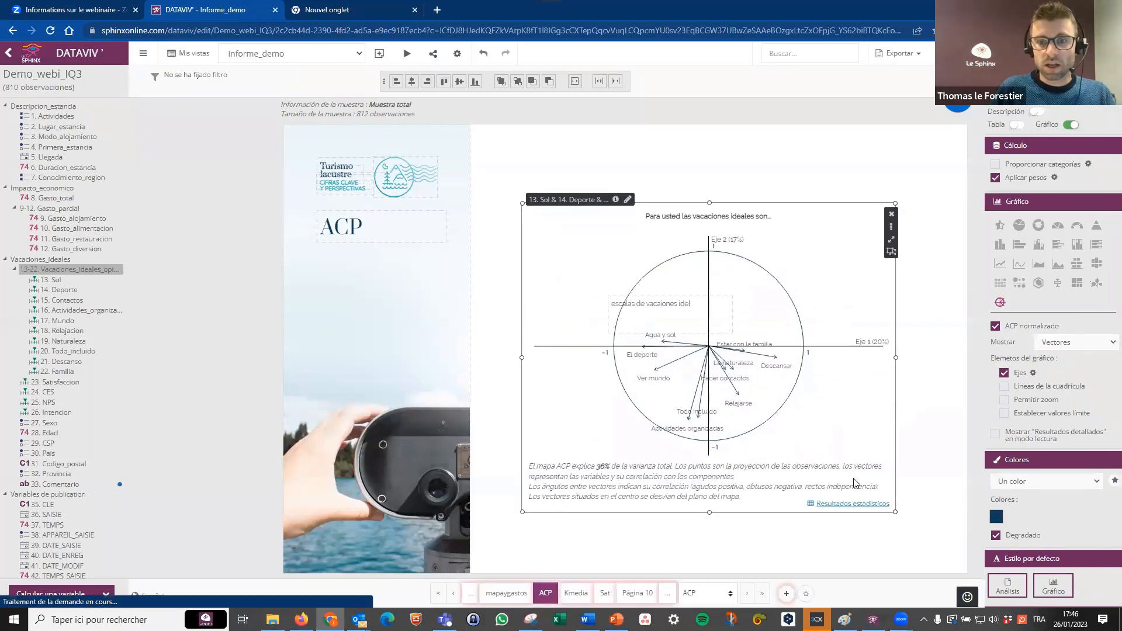
# Review the ACP map's detailed statistical results, including the factor eigenvalues and correlation matrix, and close them.
pyautogui.click(883, 505)
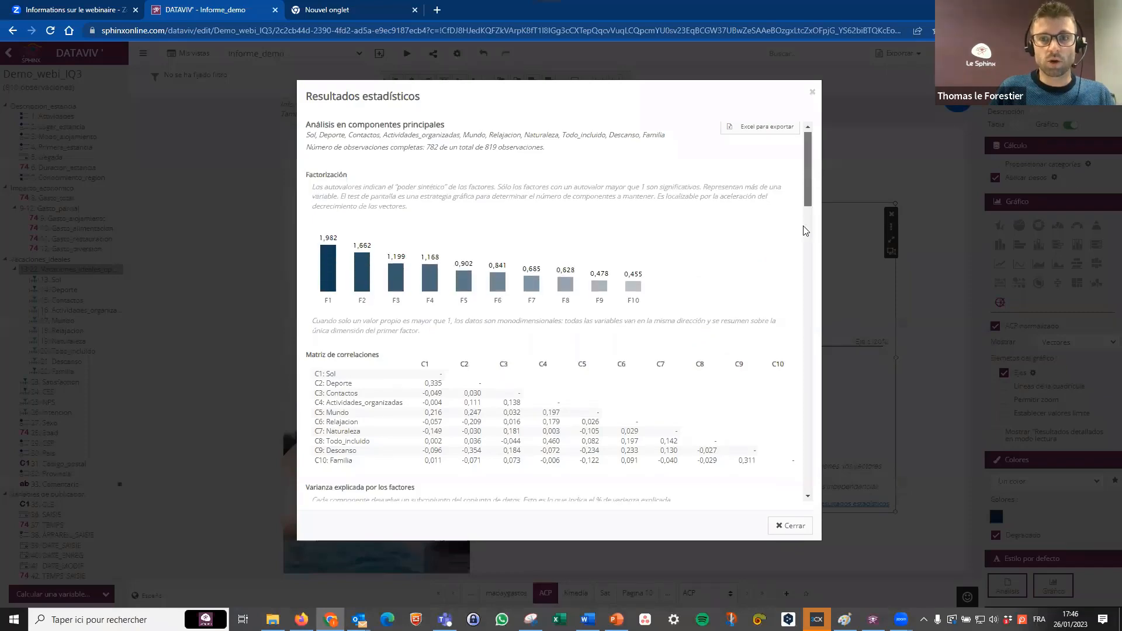
pyautogui.scroll(-20, 805, 231)
pyautogui.click(812, 95)
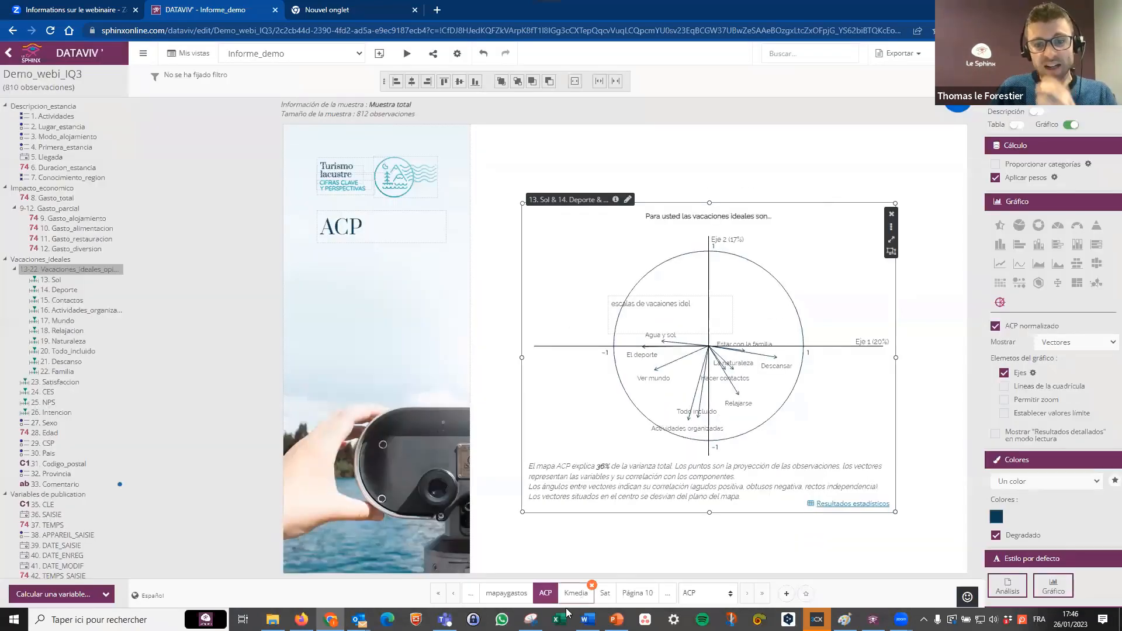
# On the Kmedia page, add a K-Medias classification analysis of the 13-22. Vacaciones_ideales_opinion variables.
pyautogui.click(577, 593)
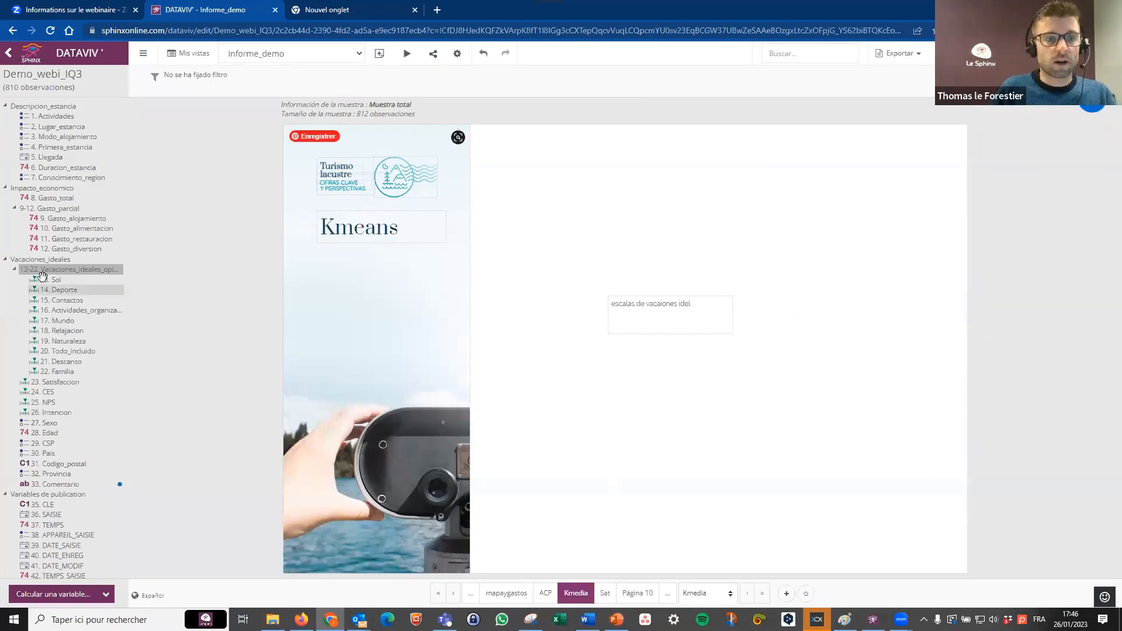
pyautogui.moveTo(1091, 106)
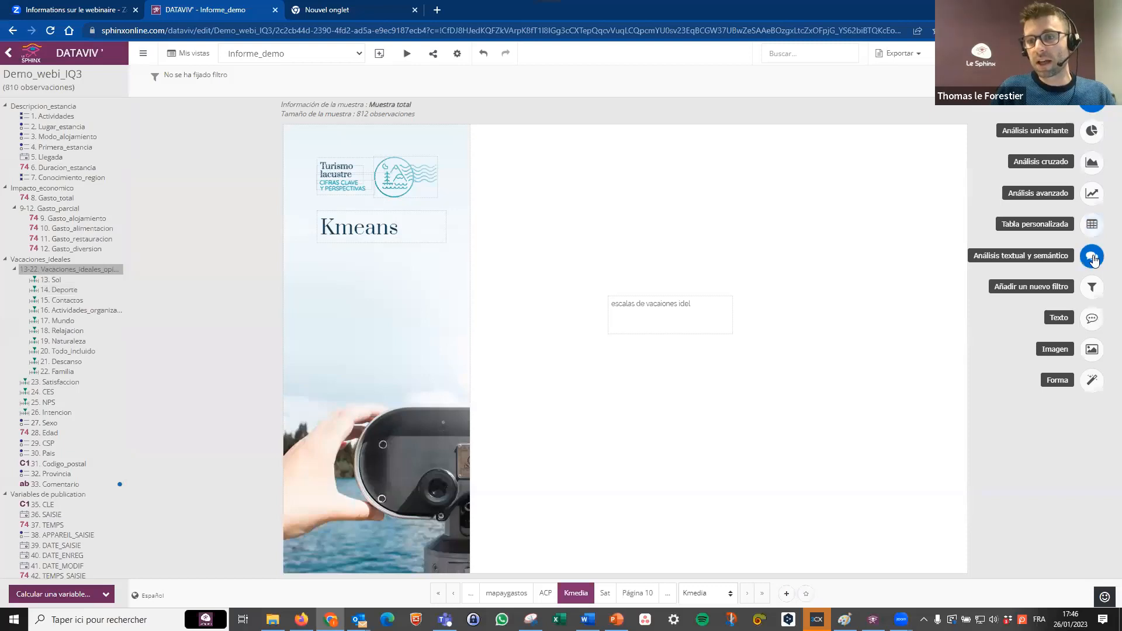
pyautogui.click(1091, 195)
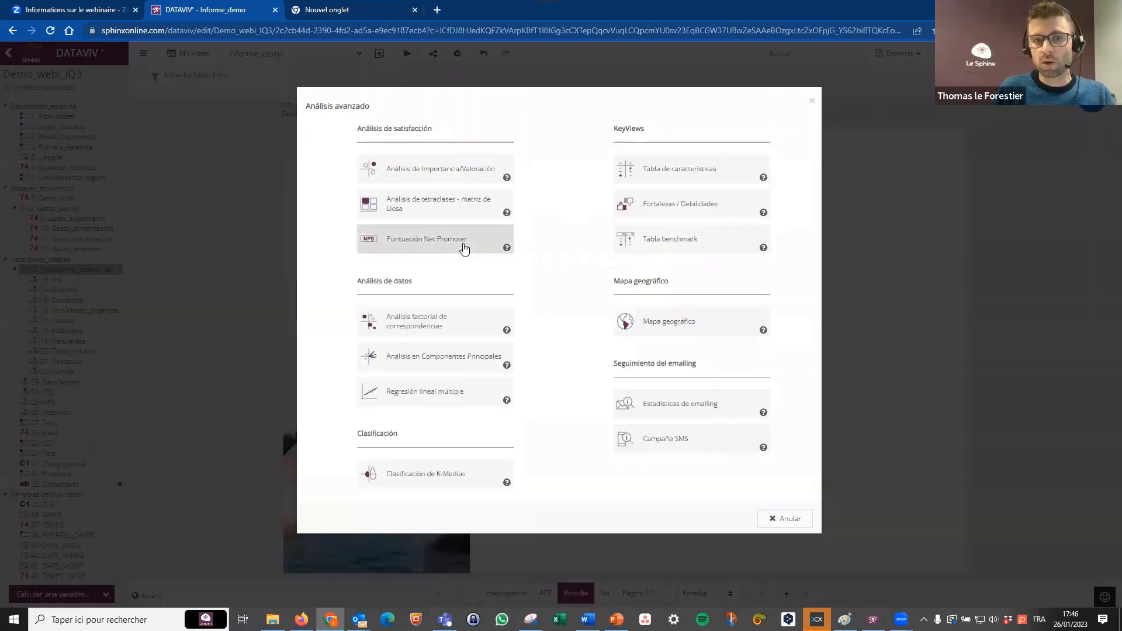
pyautogui.click(435, 477)
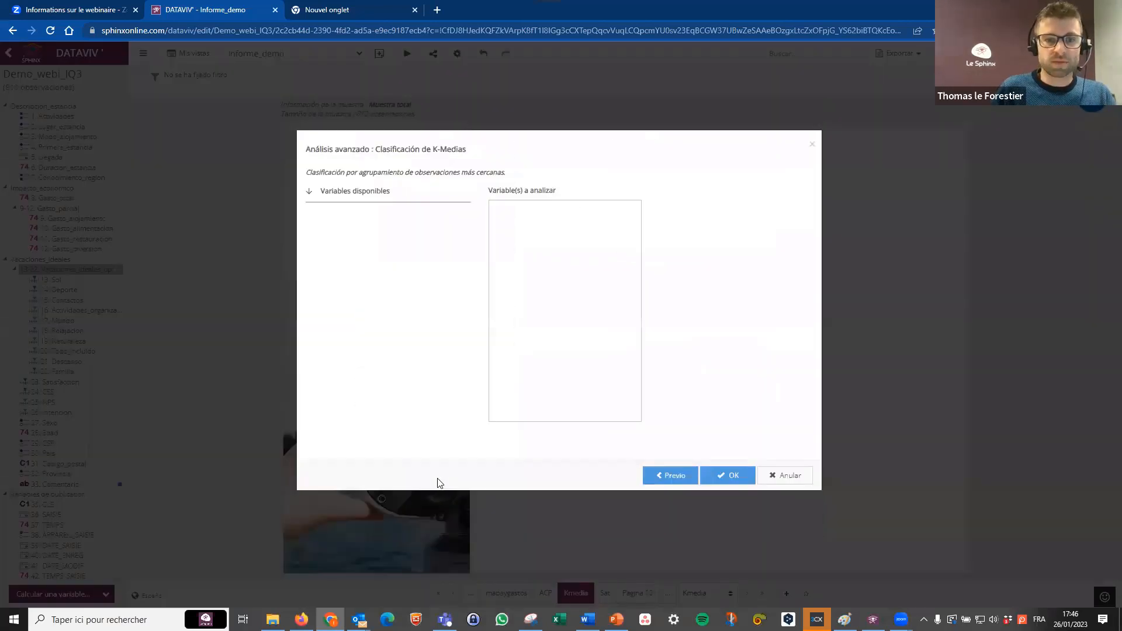
pyautogui.scroll(-3, 380, 316)
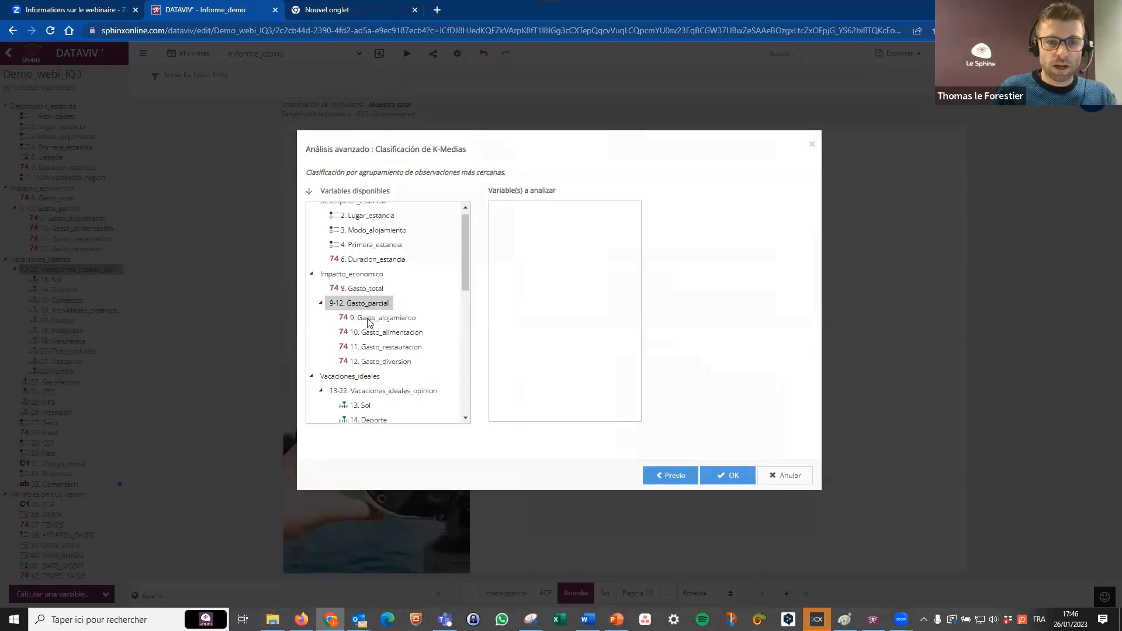
pyautogui.moveTo(371, 292); pyautogui.dragTo(530, 251)
pyautogui.click(720, 472)
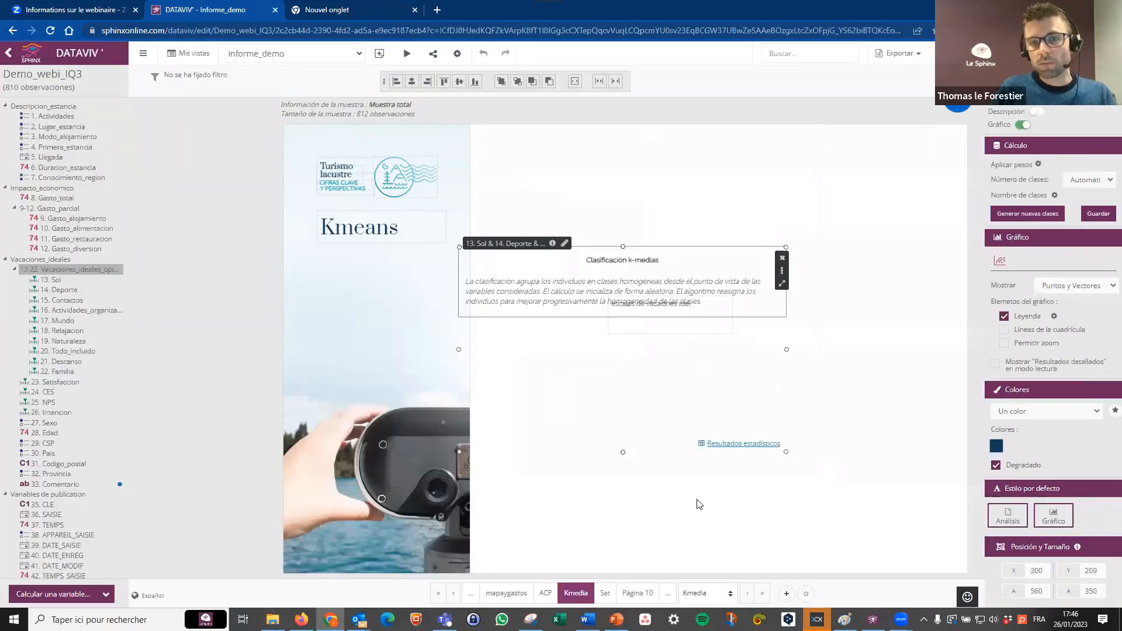
# Generate a K-Medias classification with a fixed number of 3 classes and enlarge it in the upper blank area.
pyautogui.click(1090, 181)
pyautogui.click(1087, 203)
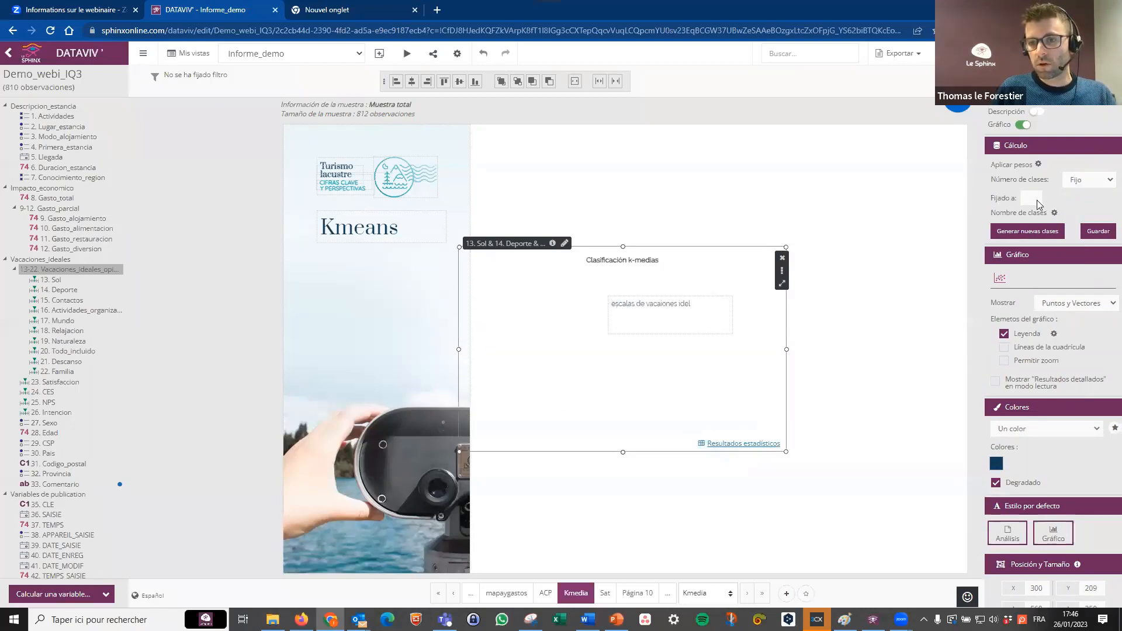
pyautogui.write('3')
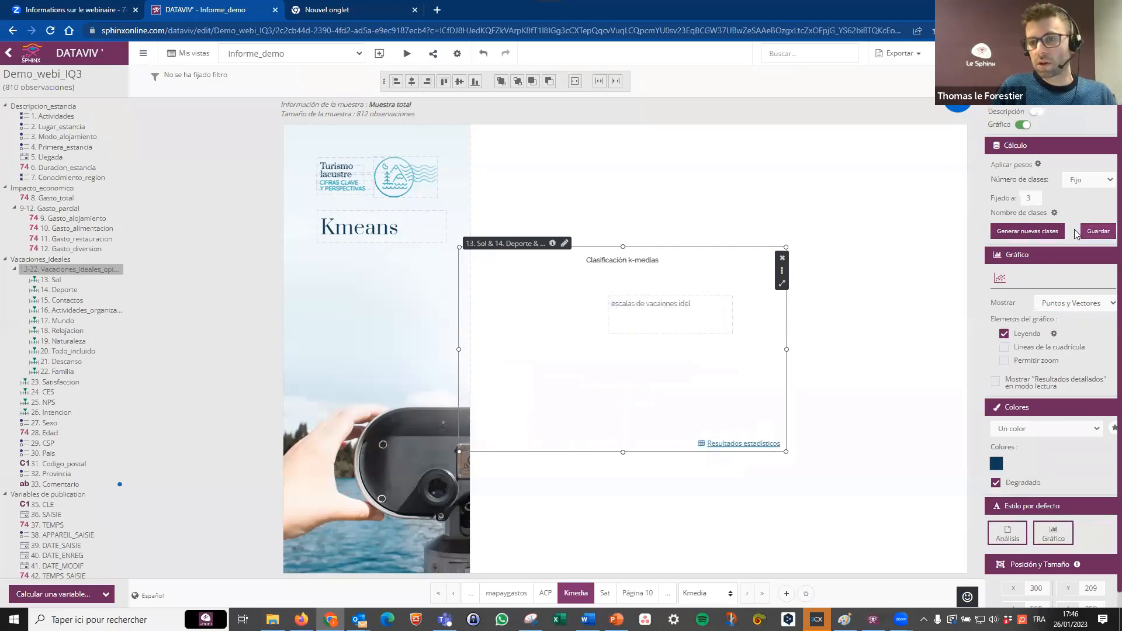
pyautogui.click(1047, 234)
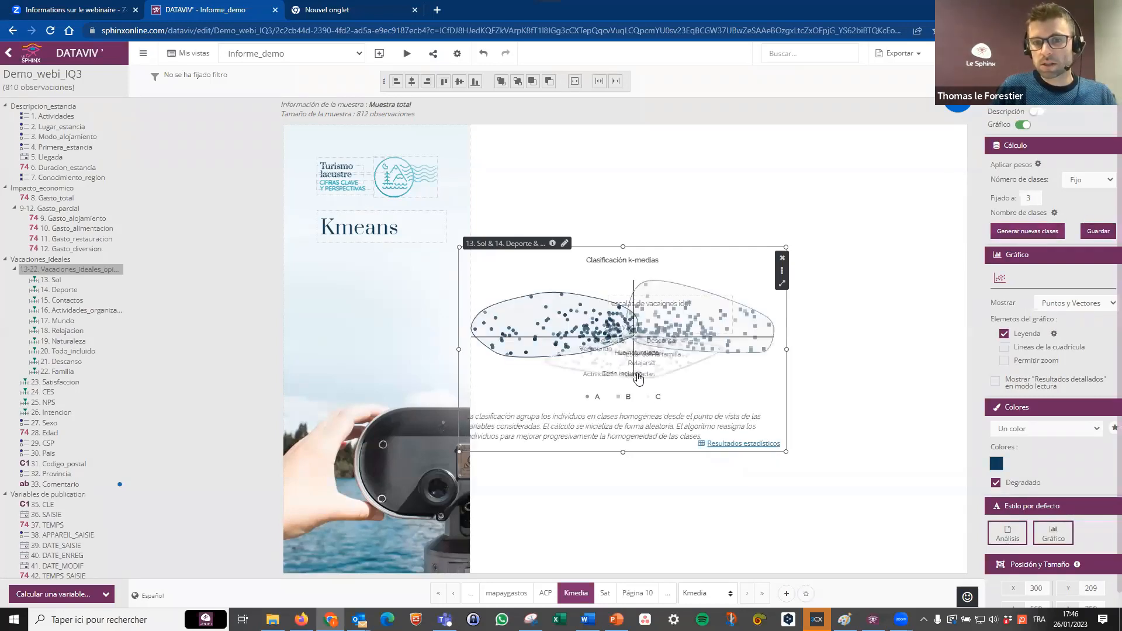
pyautogui.moveTo(635, 367); pyautogui.dragTo(676, 270)
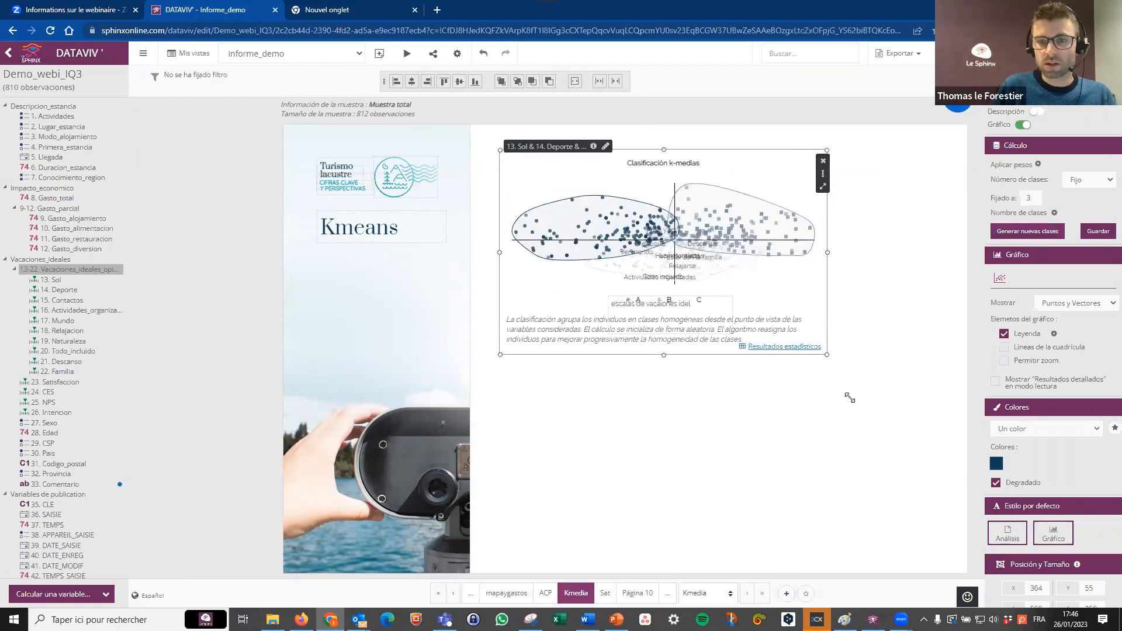
pyautogui.moveTo(850, 398); pyautogui.dragTo(895, 398)
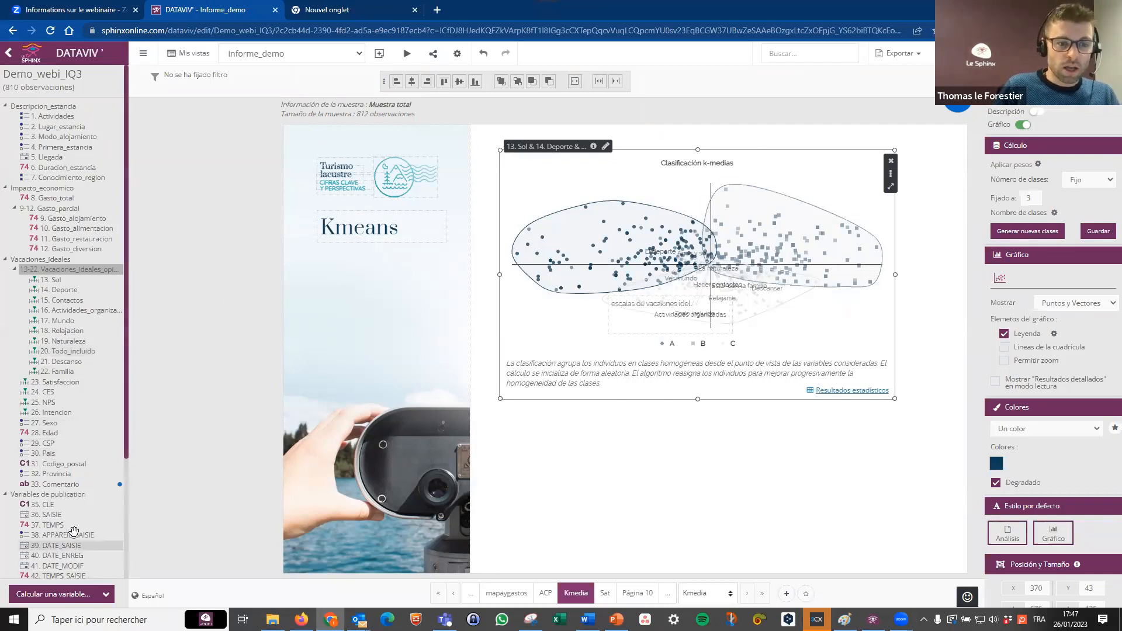
# Add a 48. Clases_kmeans analysis below the classification and cross it with 29. CSP.
pyautogui.scroll(-2, 75, 536)
pyautogui.scroll(-1, 76, 537)
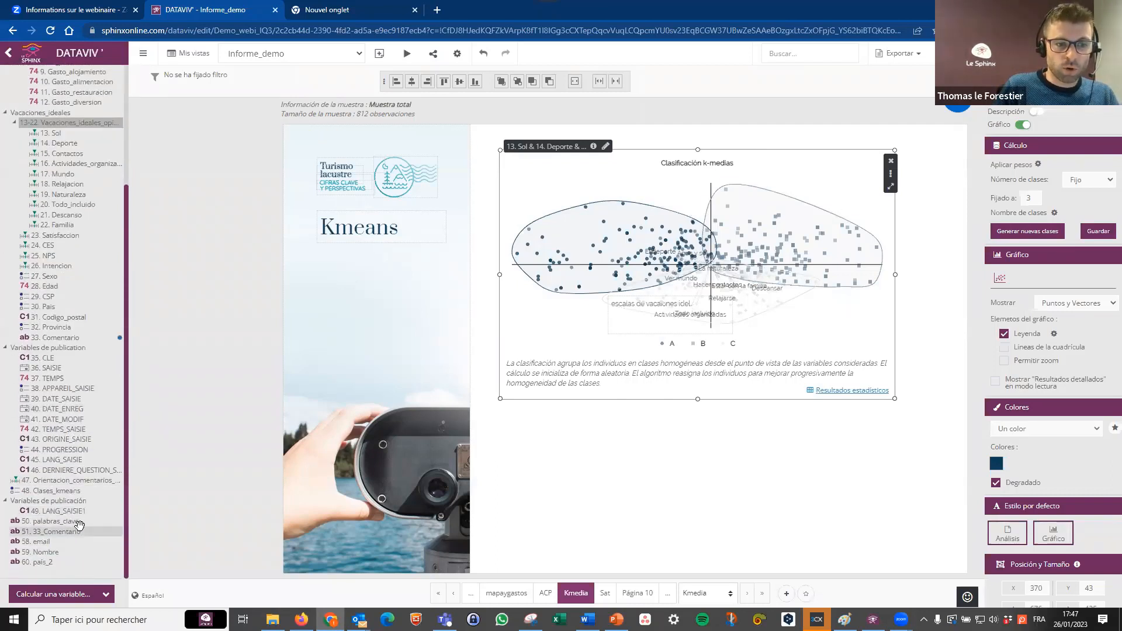
pyautogui.moveTo(75, 491); pyautogui.dragTo(573, 449)
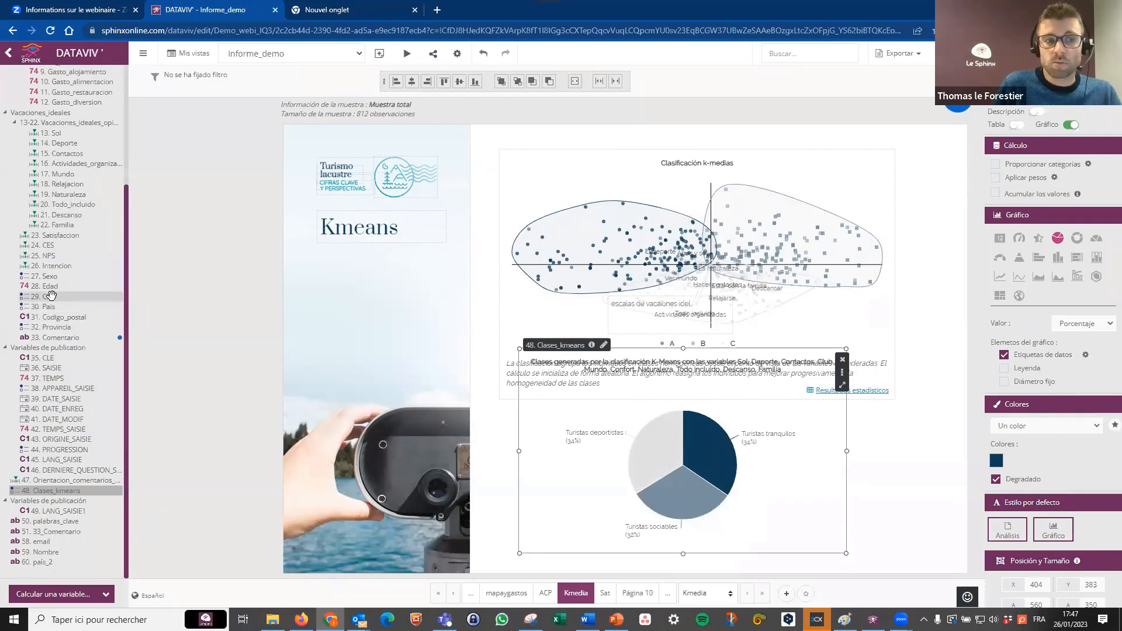
pyautogui.moveTo(51, 296); pyautogui.dragTo(662, 527)
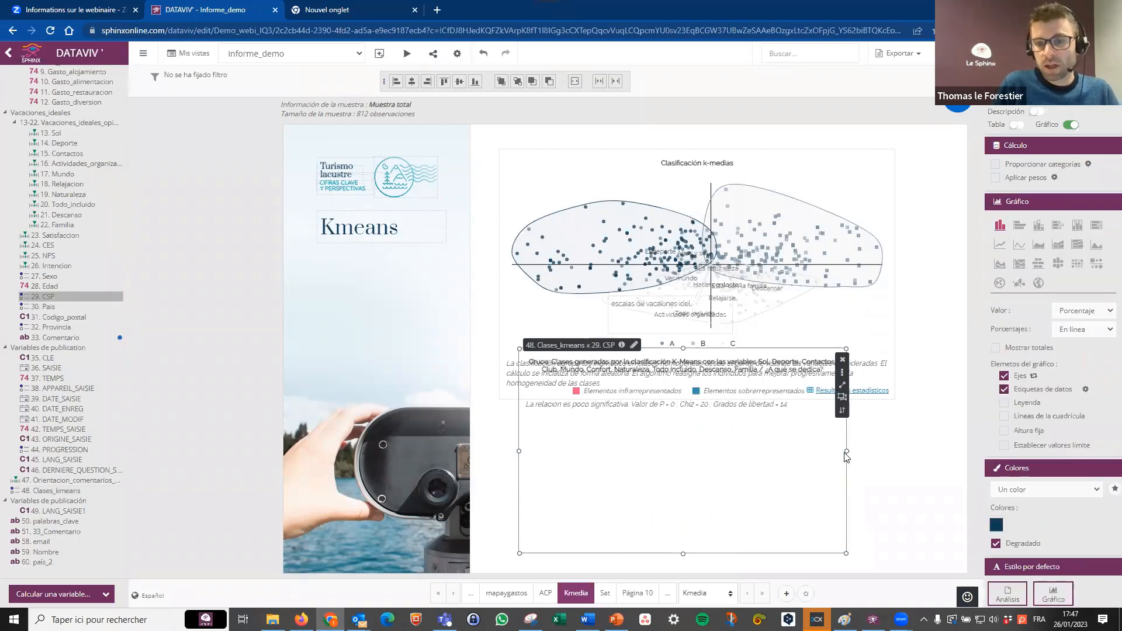
# Display the Clases_kmeans and CSP crossing as a correspondence map and widen it.
pyautogui.moveTo(847, 457); pyautogui.dragTo(858, 460)
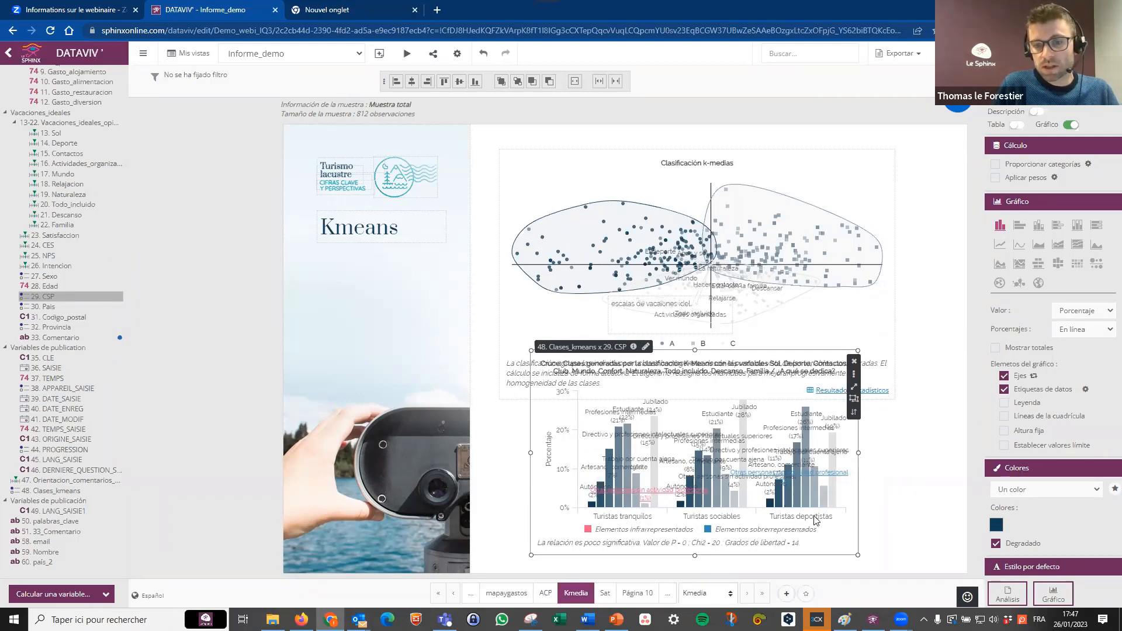
pyautogui.click(1019, 284)
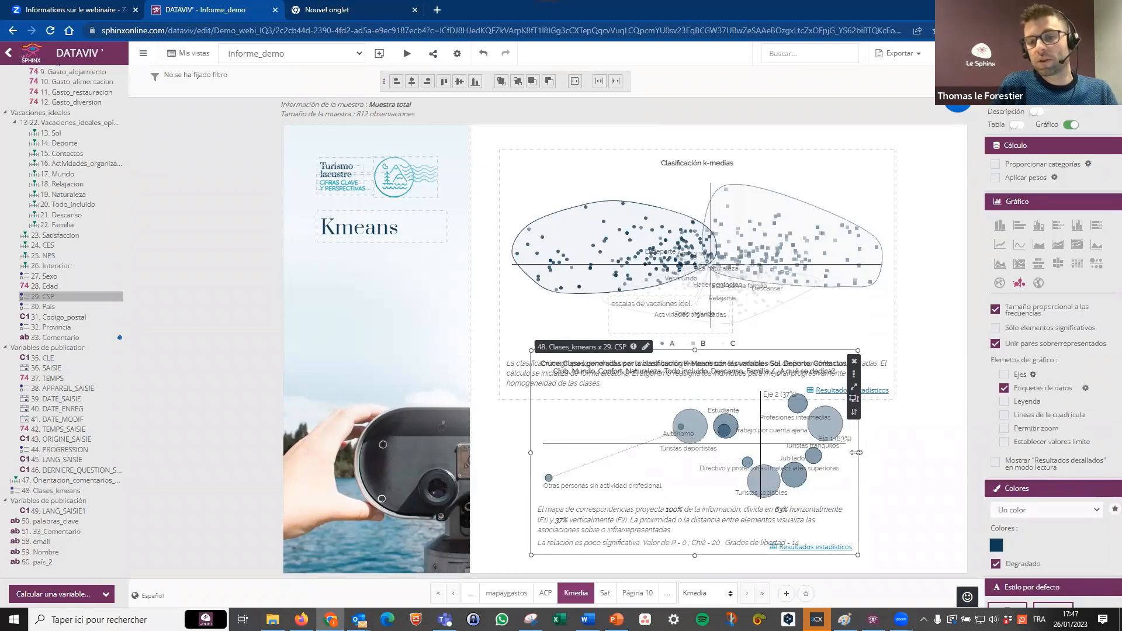
pyautogui.moveTo(855, 451); pyautogui.dragTo(939, 448)
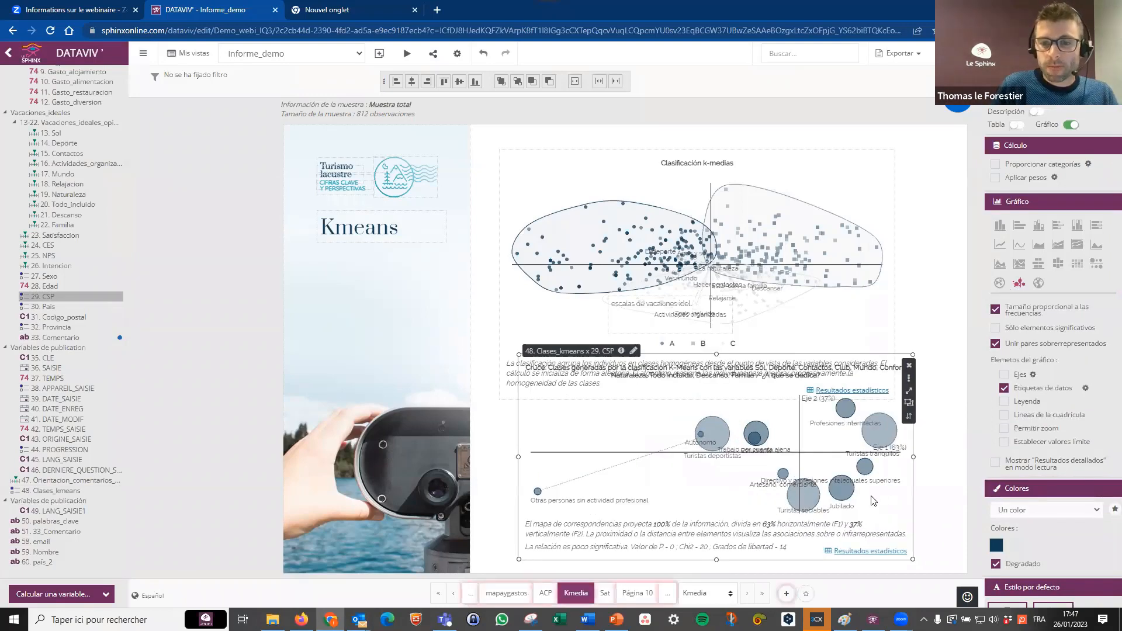
# On the Sat page, add a Net Promoter Score analysis of question 25. NPS with the default categories.
pyautogui.click(611, 594)
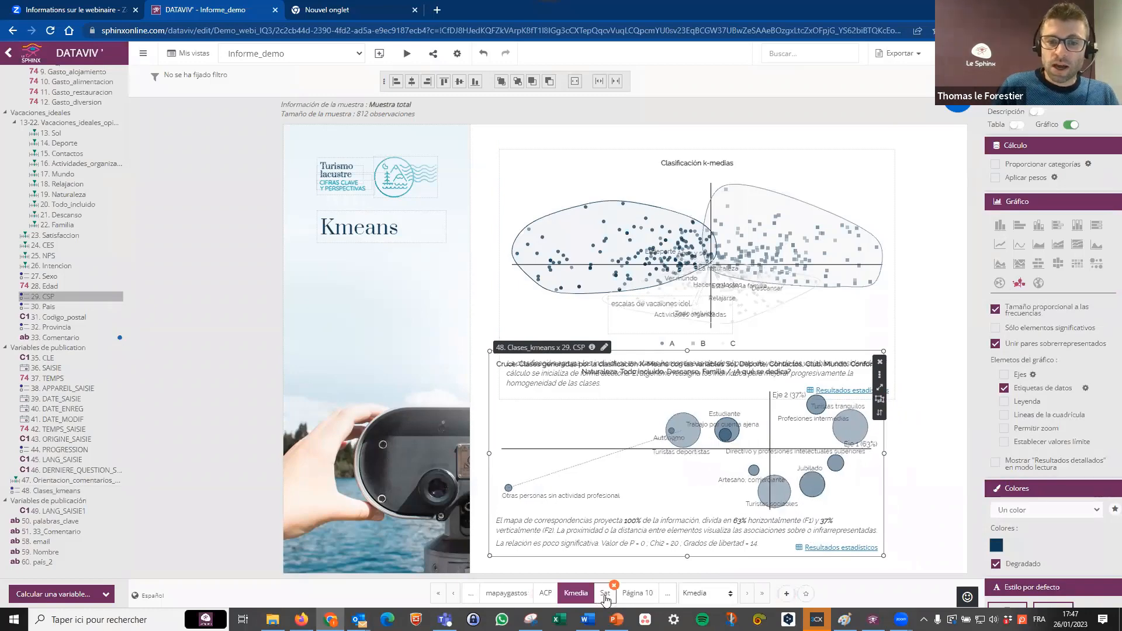
pyautogui.moveTo(619, 602)
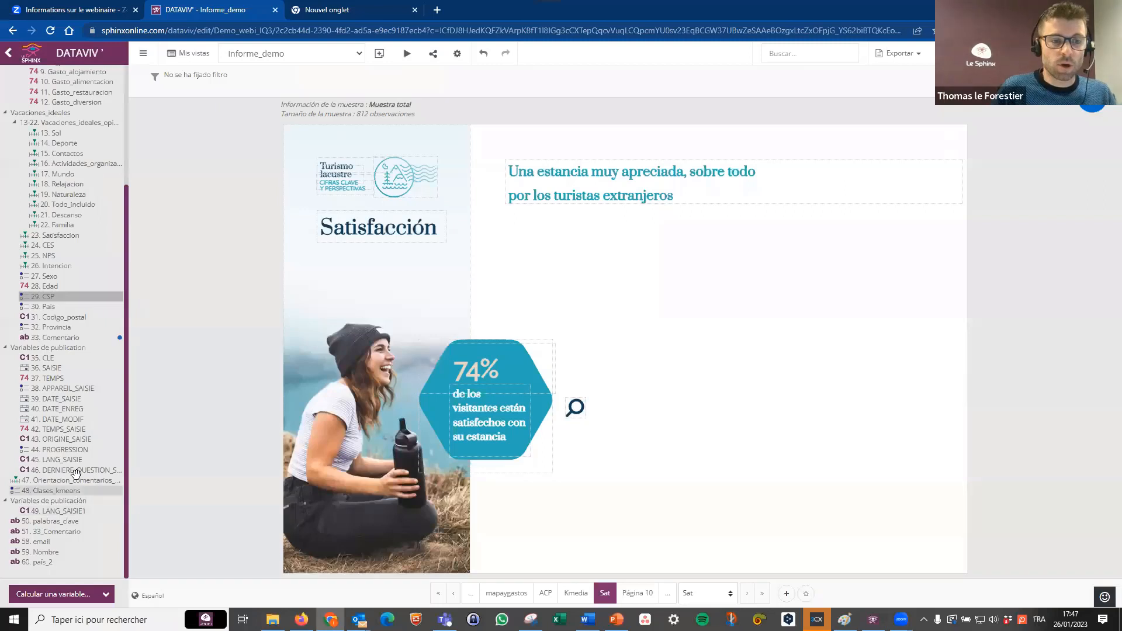
pyautogui.click(1088, 109)
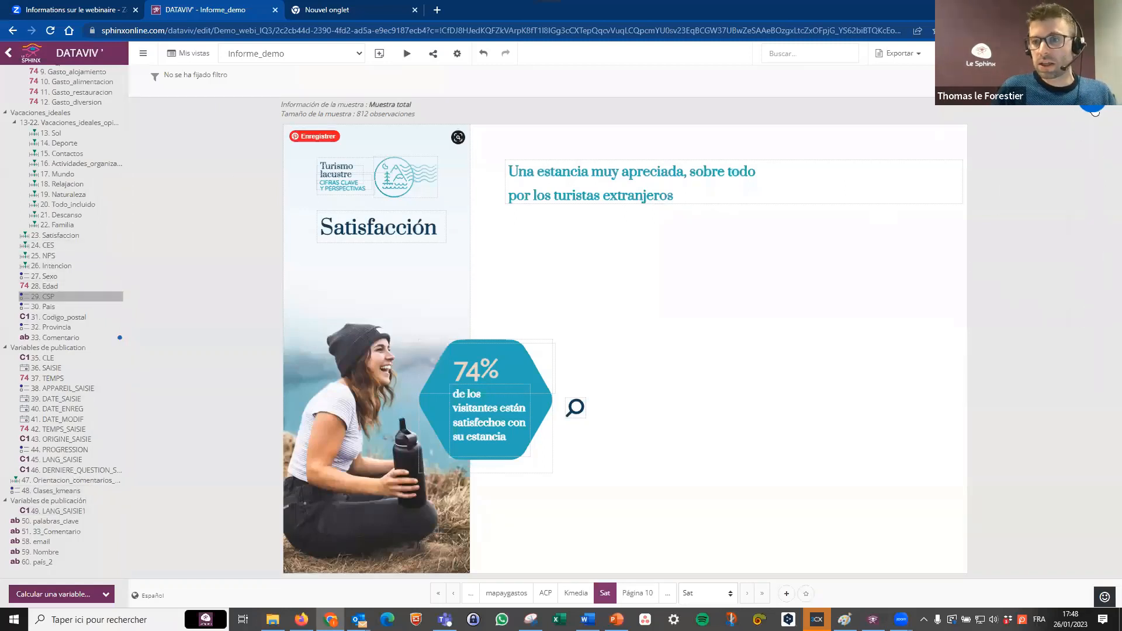
pyautogui.moveTo(1095, 111)
pyautogui.click(1092, 193)
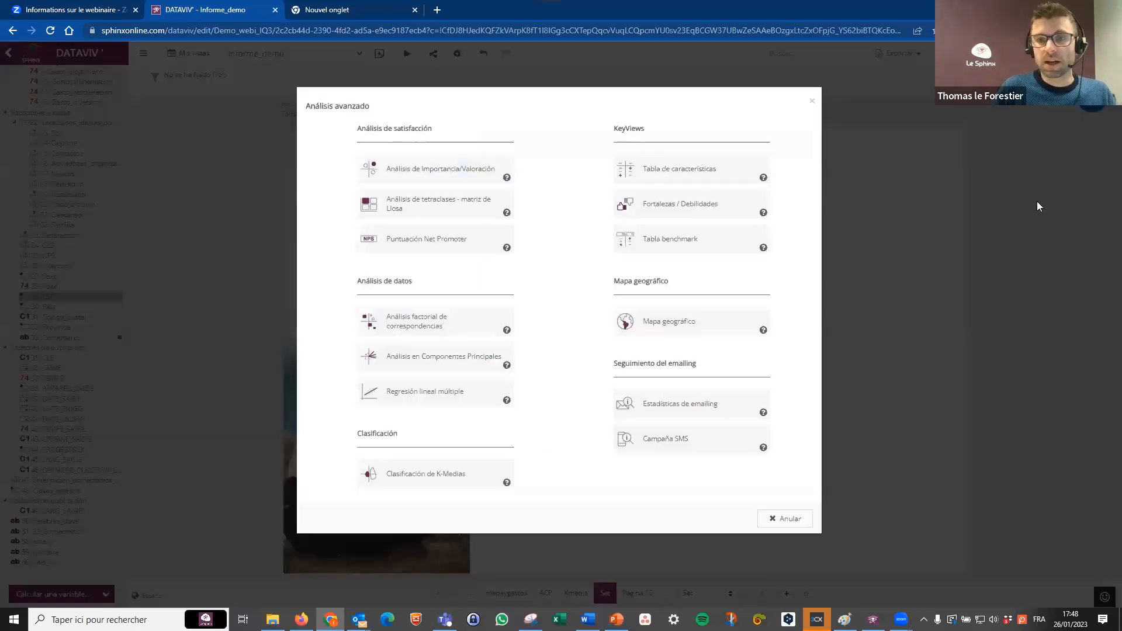
pyautogui.click(450, 244)
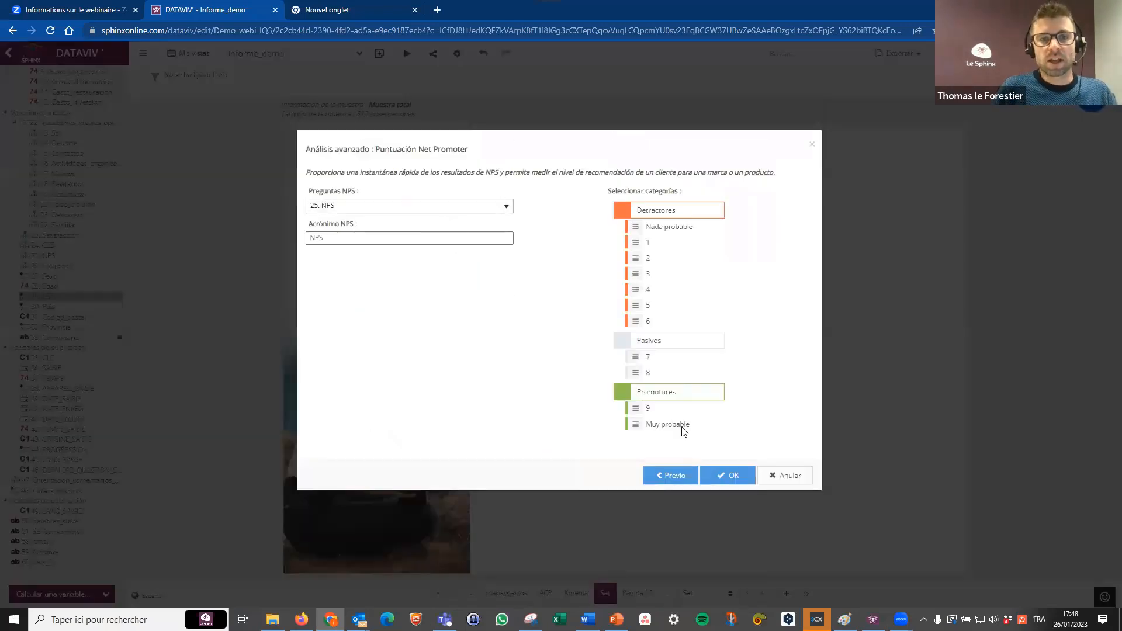
pyautogui.click(729, 475)
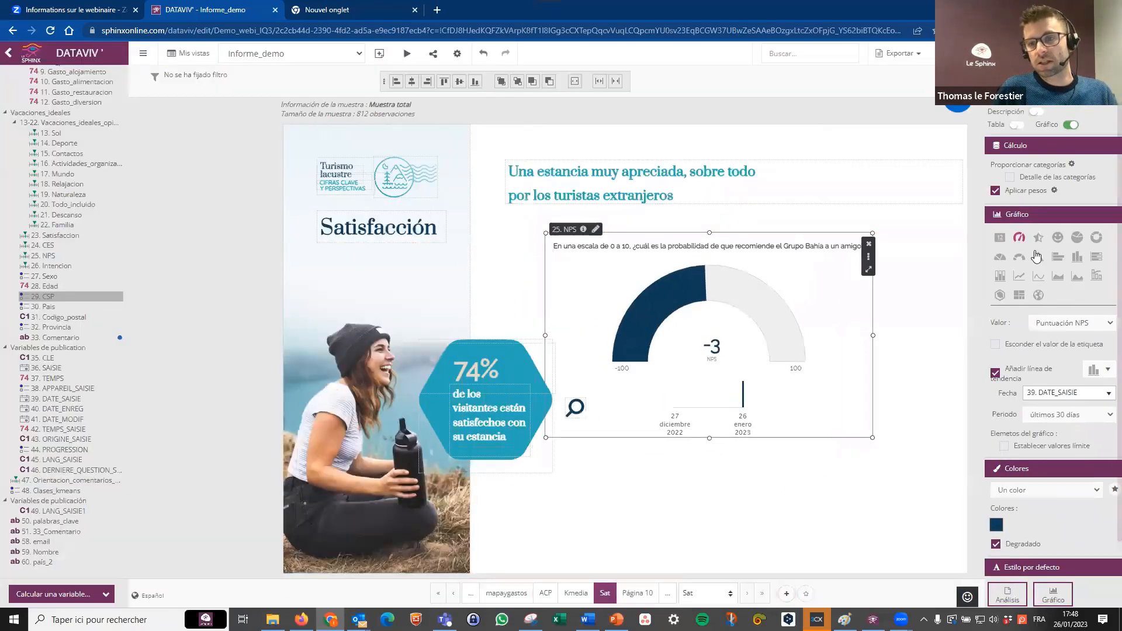
# Display the NPS analysis with smileys for detractors, passives and promoters, and reduce its height to fit.
pyautogui.click(1058, 237)
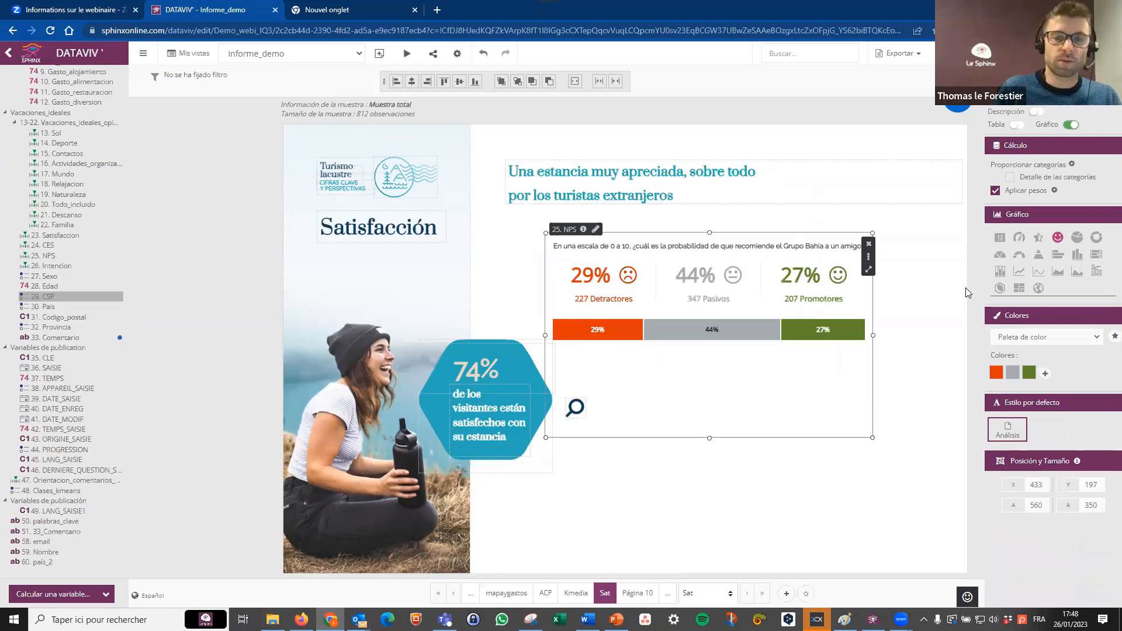
pyautogui.moveTo(711, 440); pyautogui.dragTo(722, 369)
pyautogui.click(740, 422)
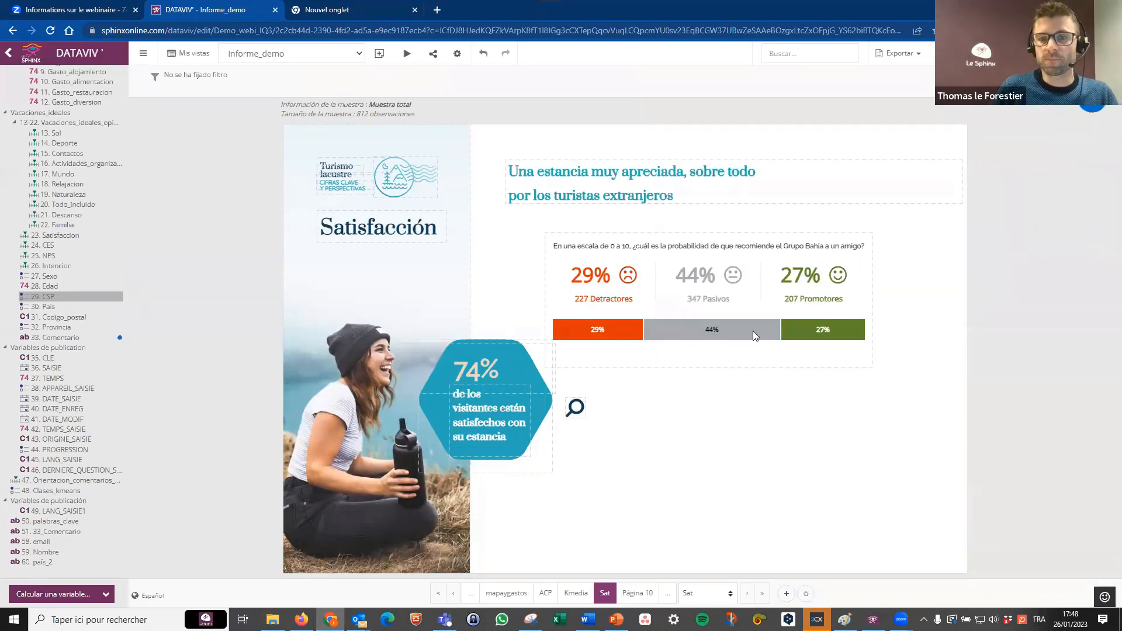
pyautogui.click(753, 365)
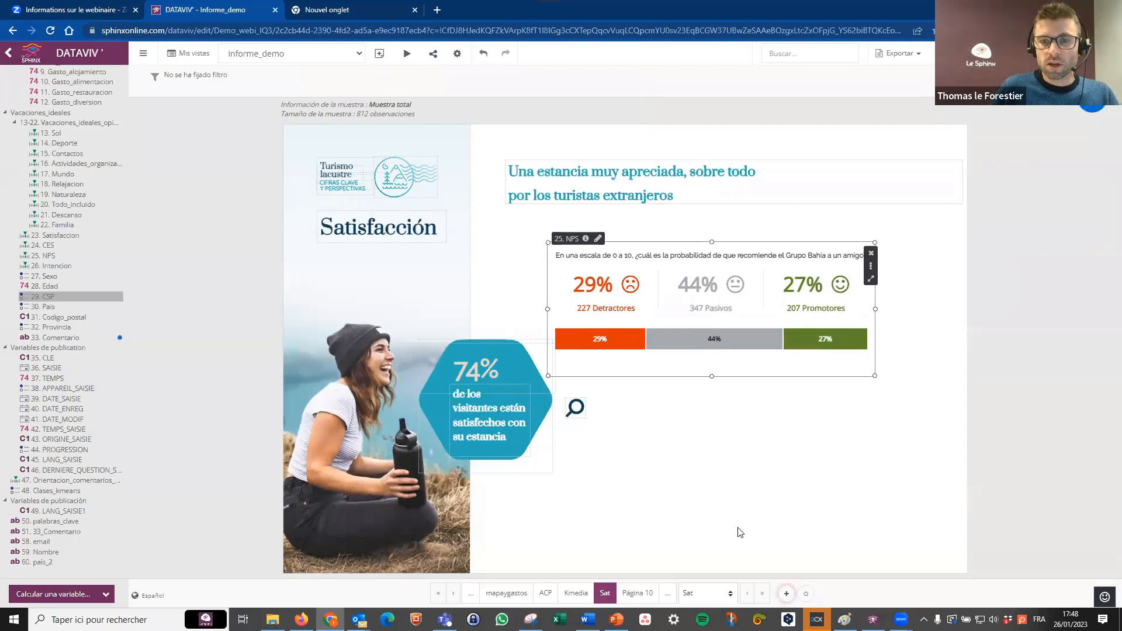
# On the texto_copiar page, add an analysis of 33. Comentario and enlarge it to about 791 by 576.
pyautogui.click(634, 593)
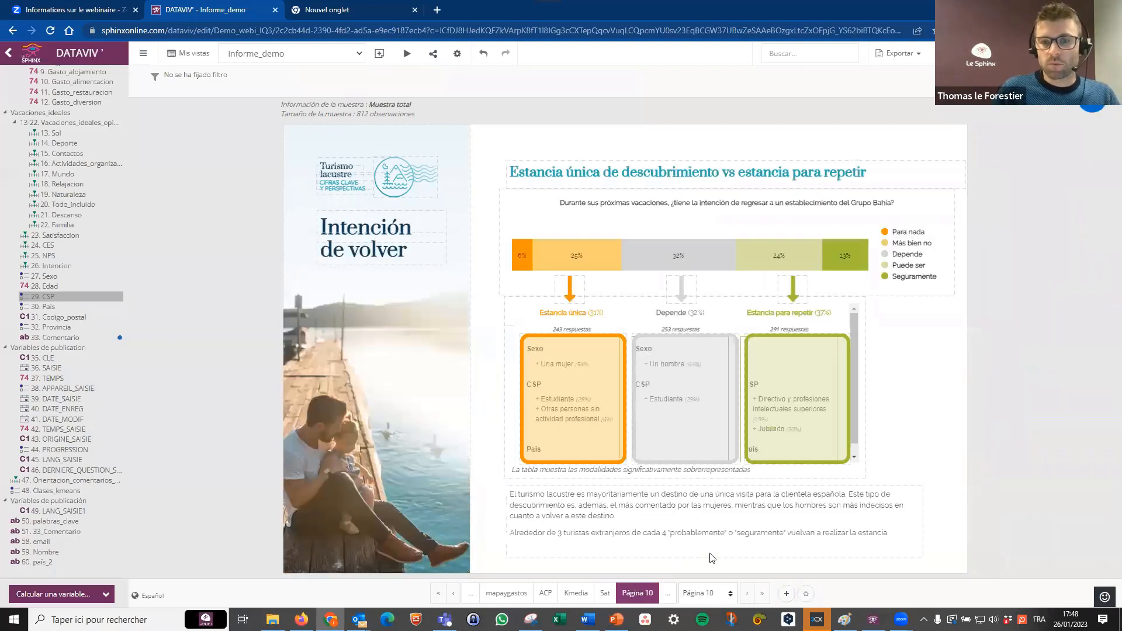
pyautogui.click(747, 594)
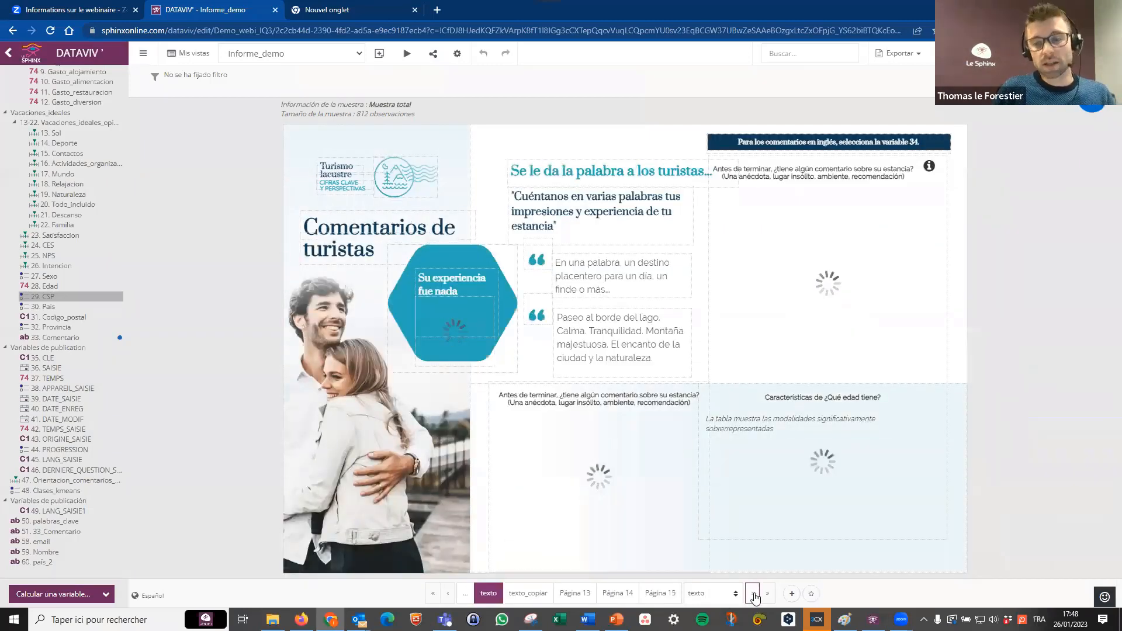
pyautogui.click(753, 594)
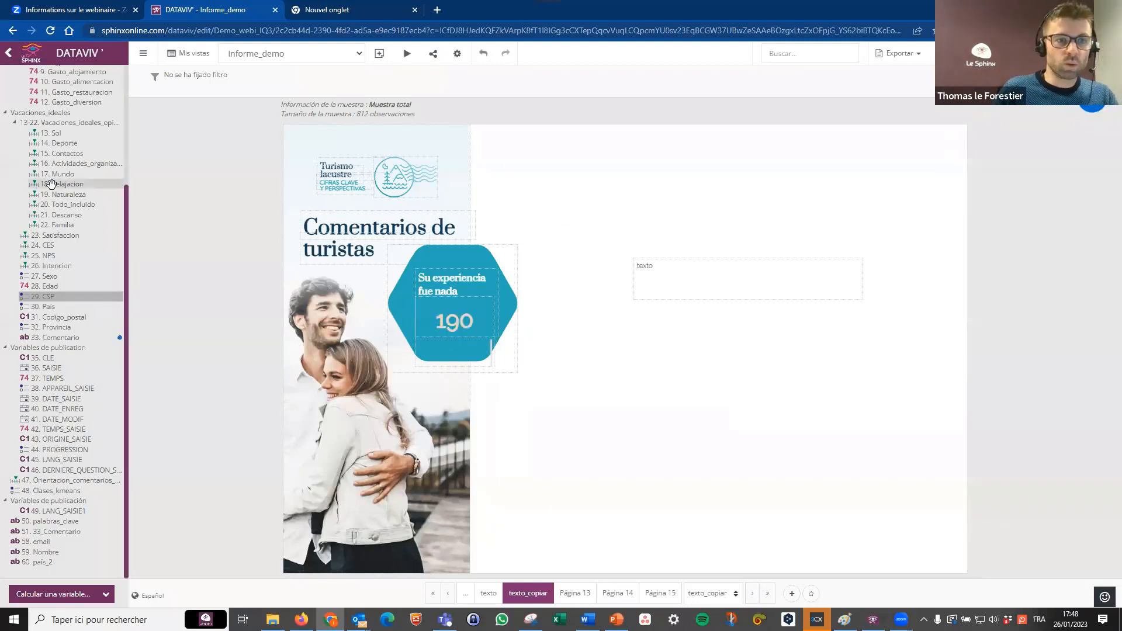
pyautogui.scroll(2, 43, 242)
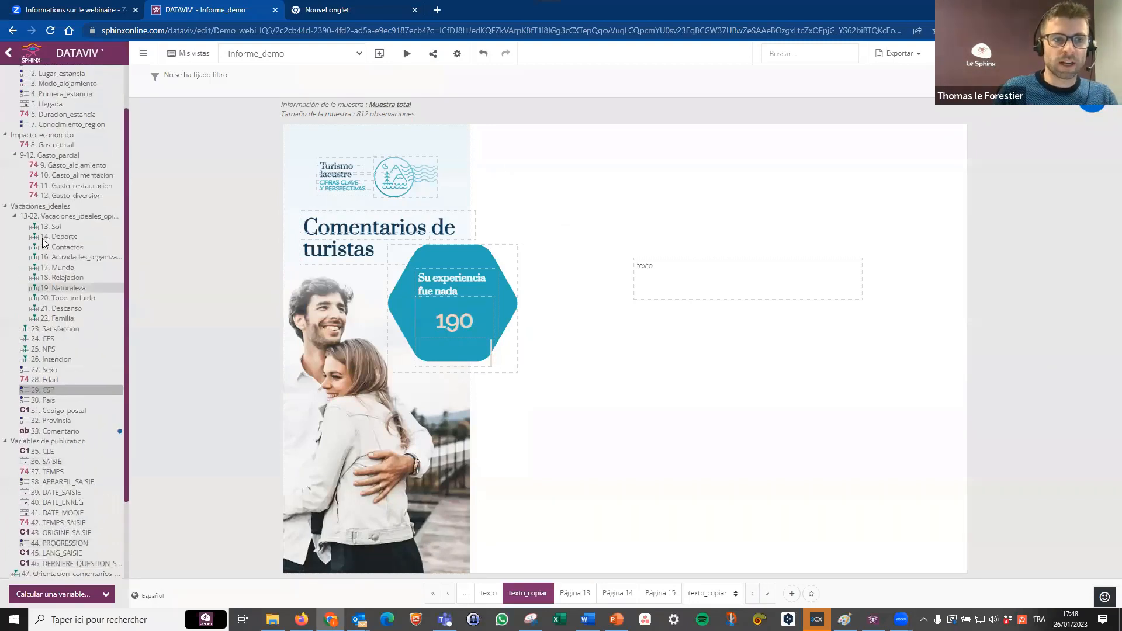
pyautogui.scroll(-2, 43, 242)
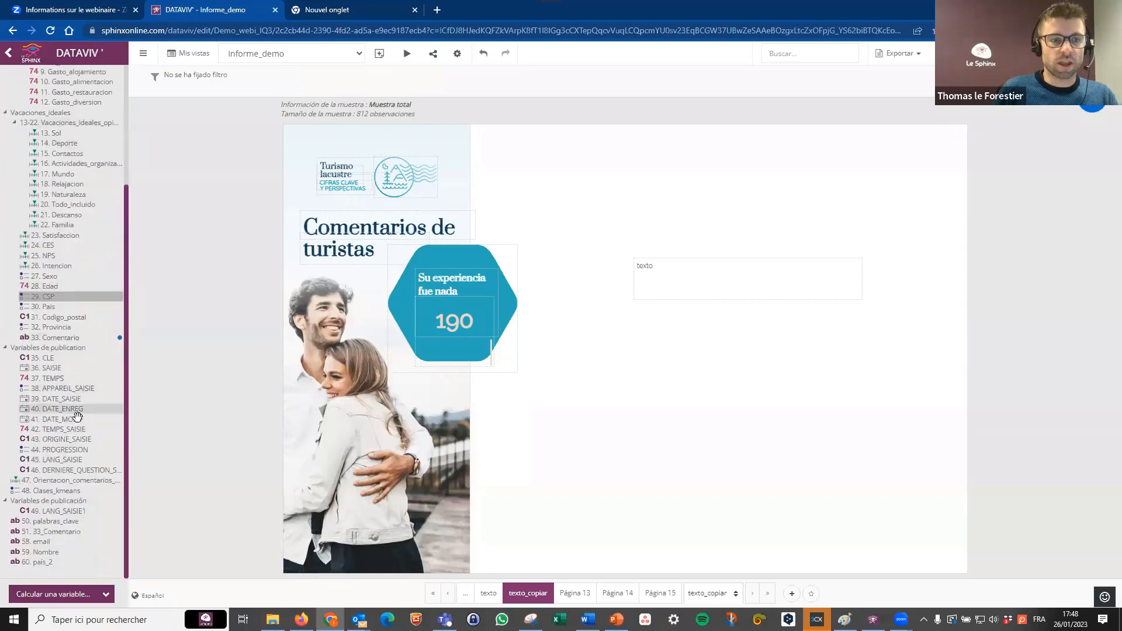
pyautogui.scroll(3, 74, 374)
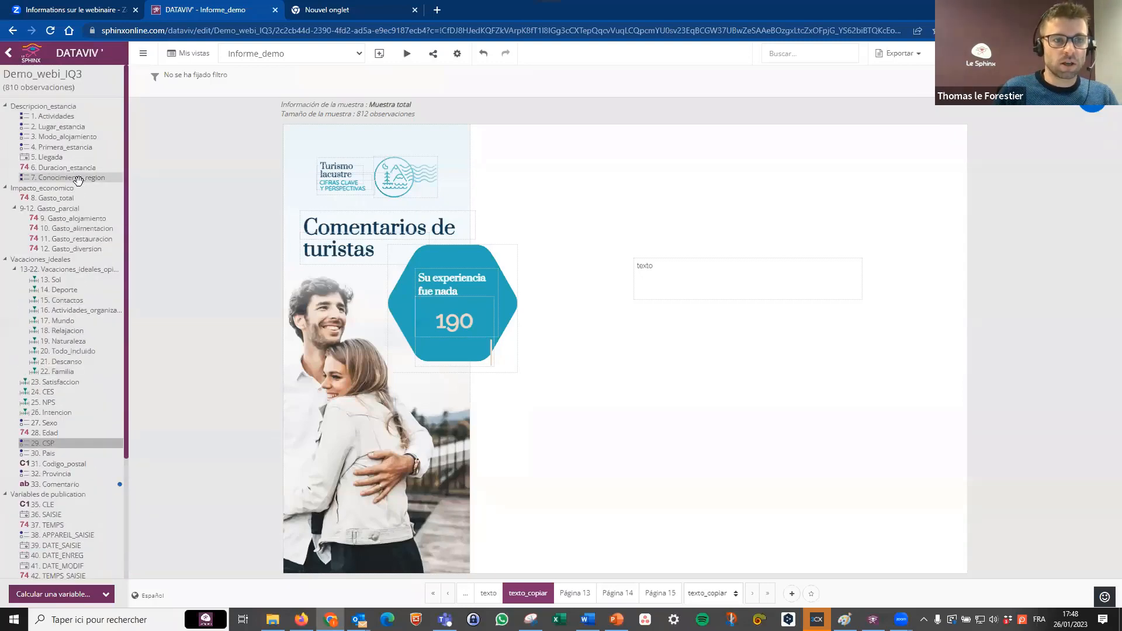
pyautogui.scroll(-1, 67, 420)
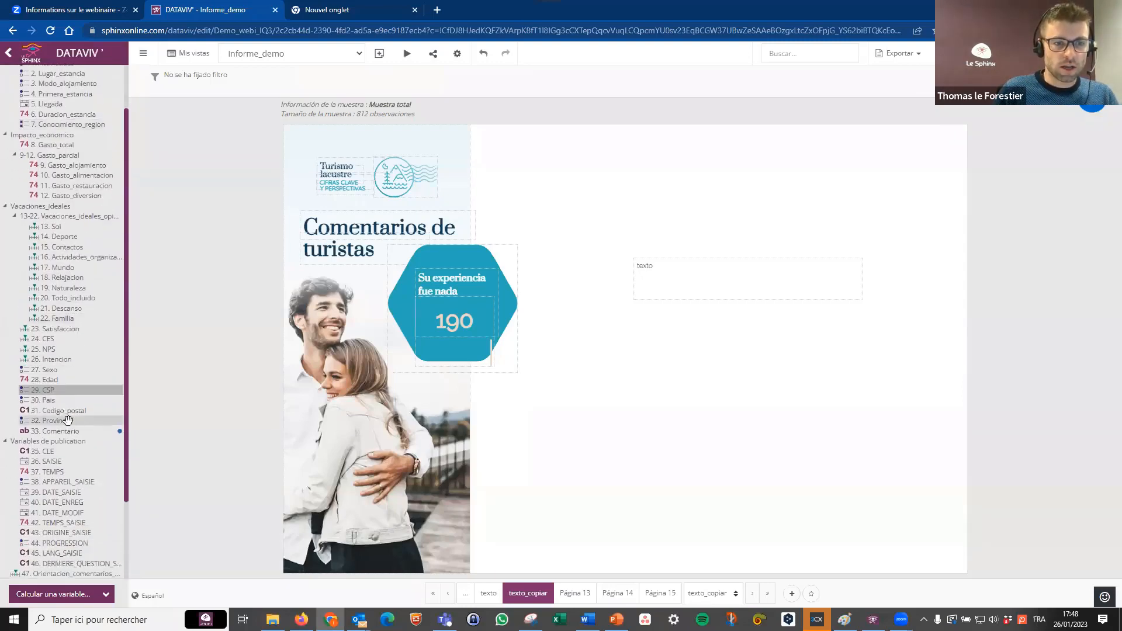
pyautogui.moveTo(67, 426); pyautogui.dragTo(592, 216)
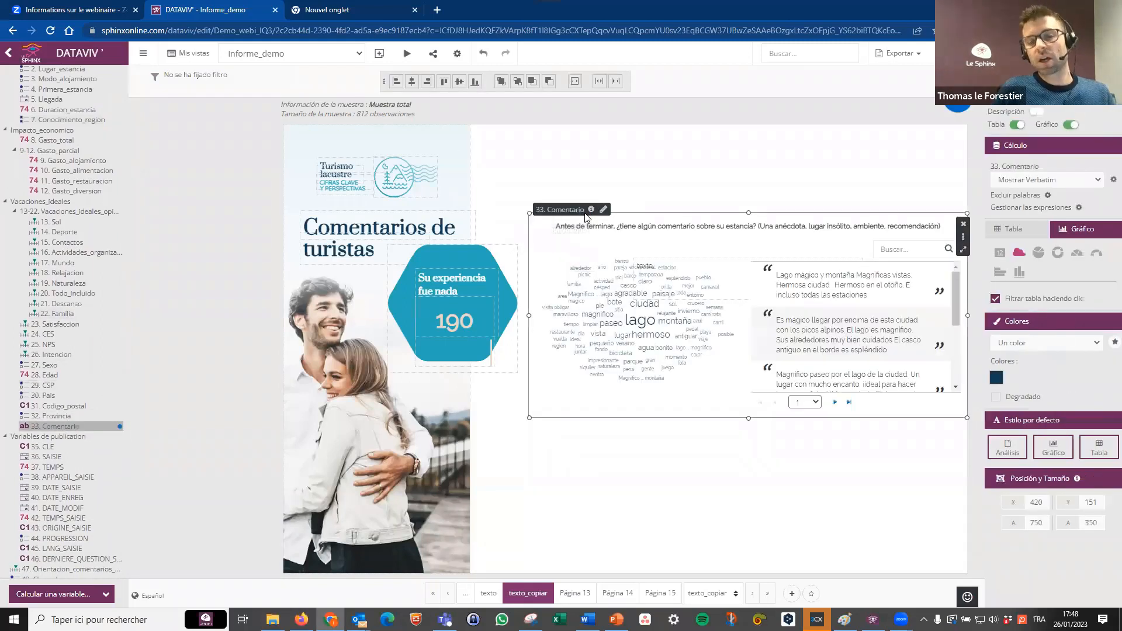
pyautogui.moveTo(528, 418); pyautogui.dragTo(505, 551)
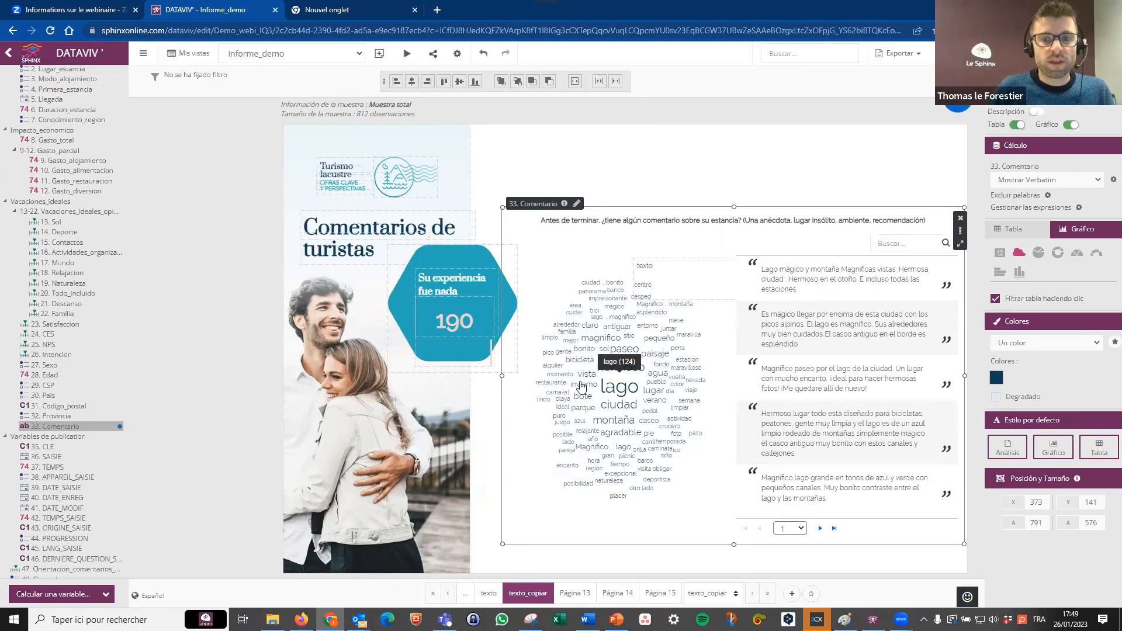
# Filter the Comentario verbatims by the word cloud terms lugar and vista, one at a time.
pyautogui.click(655, 392)
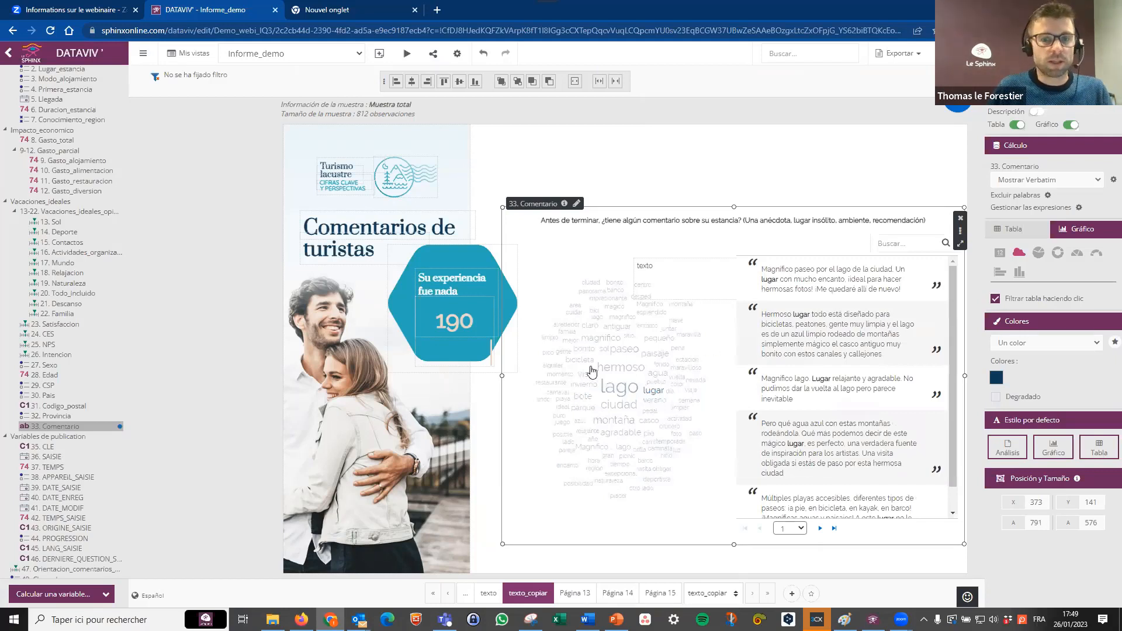
pyautogui.moveTo(614, 370)
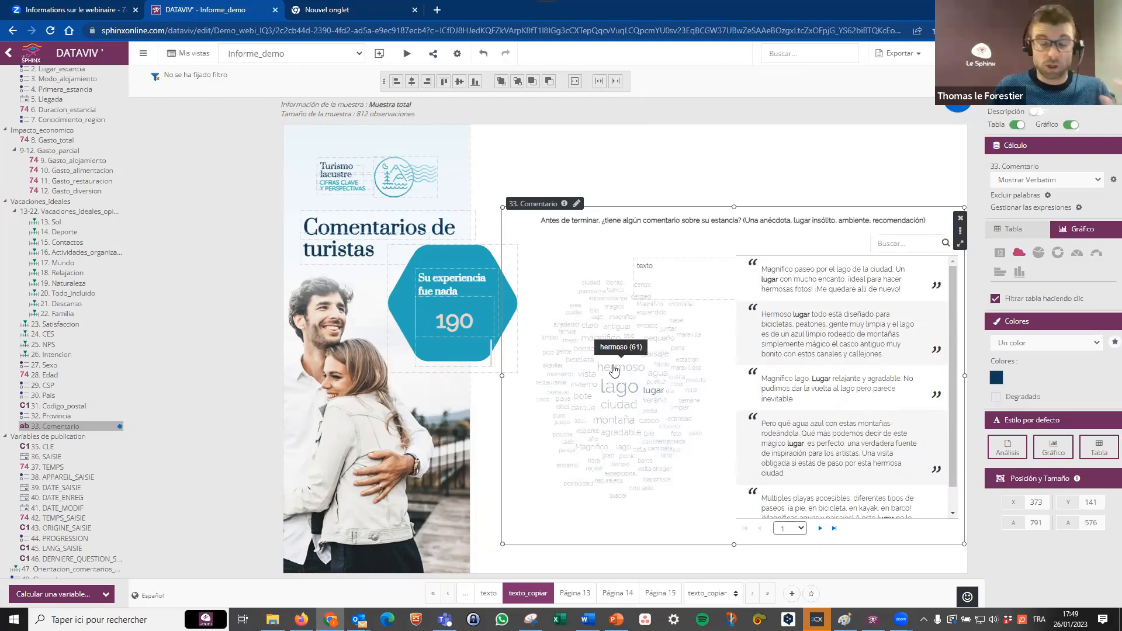
pyautogui.click(585, 378)
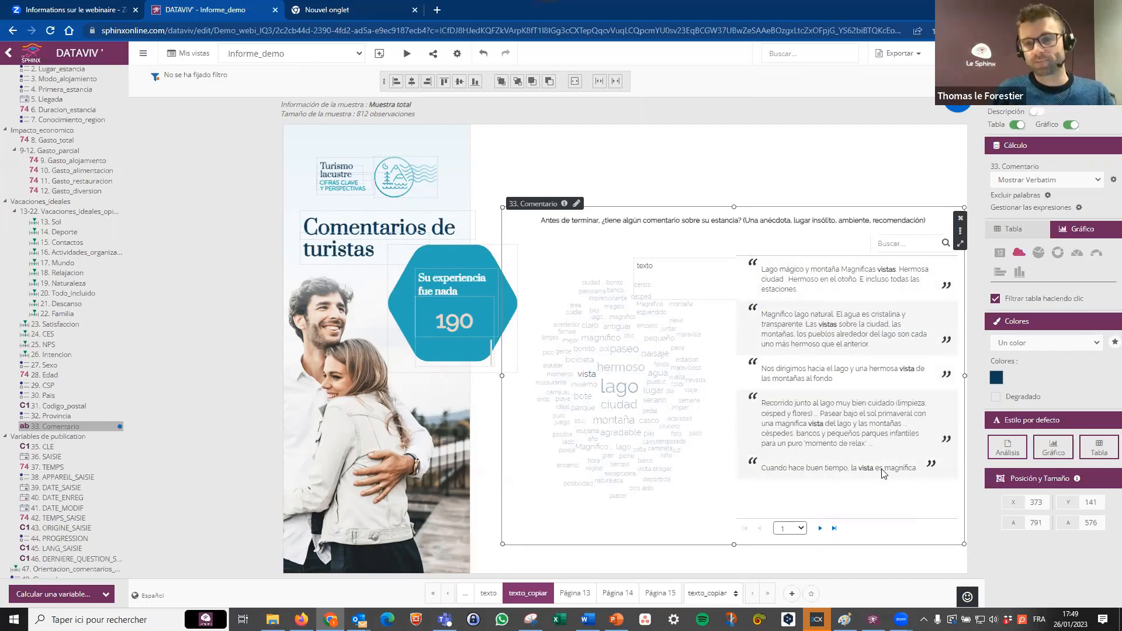
pyautogui.moveTo(875, 505); pyautogui.dragTo(871, 504)
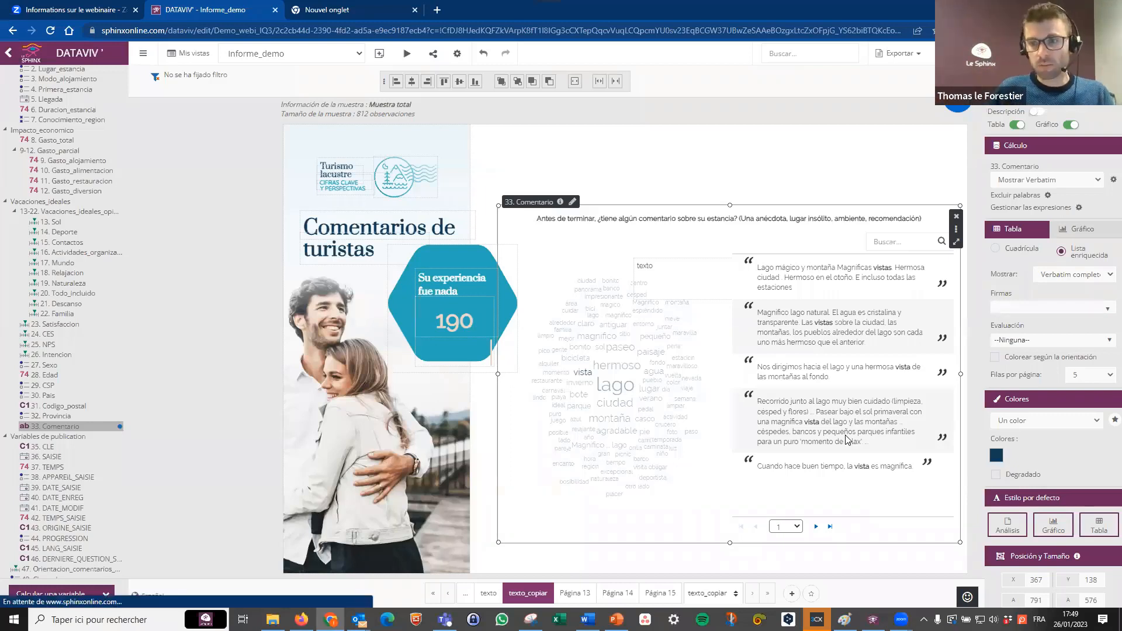
# Display the Comentario analysis as orientations with percentages in its table, and reduce its height from the upper edge.
pyautogui.click(1067, 186)
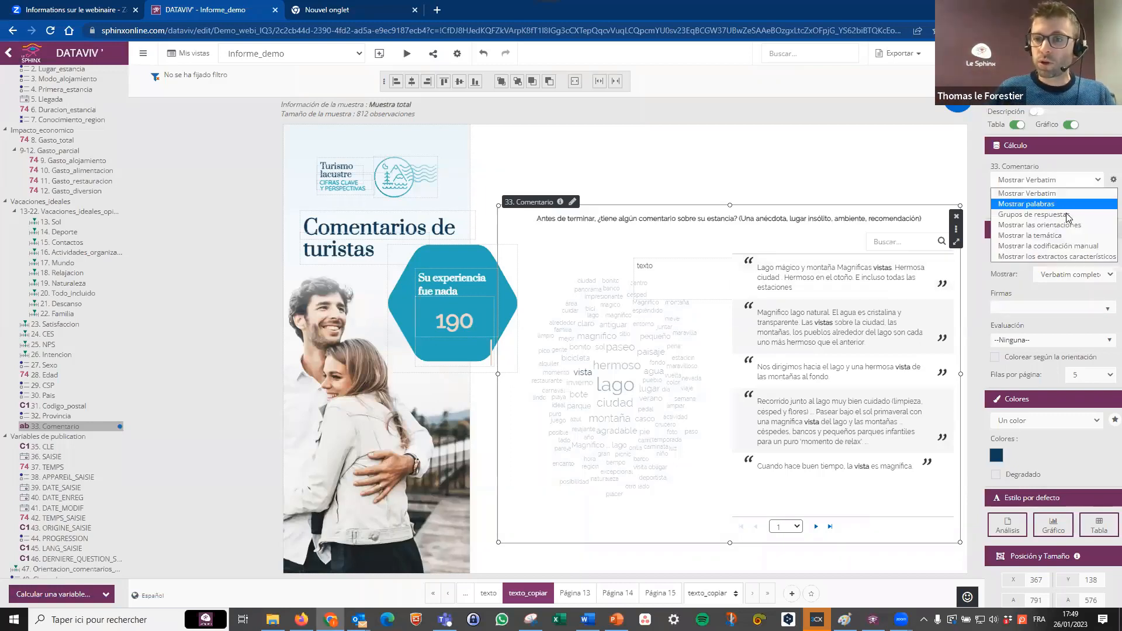
pyautogui.click(1069, 226)
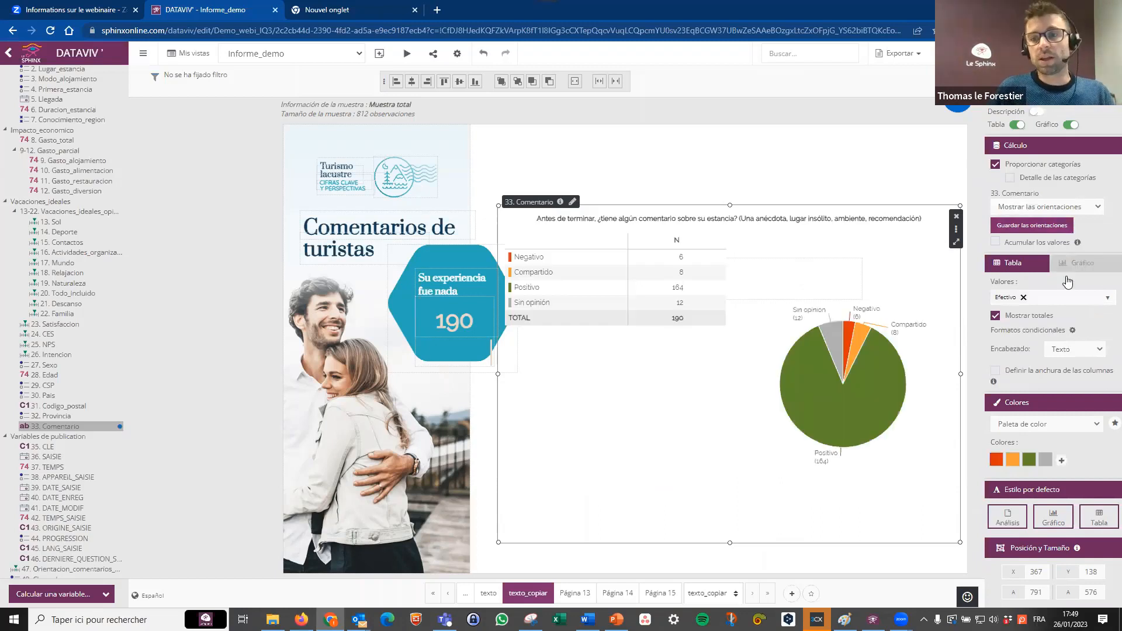
pyautogui.click(1069, 299)
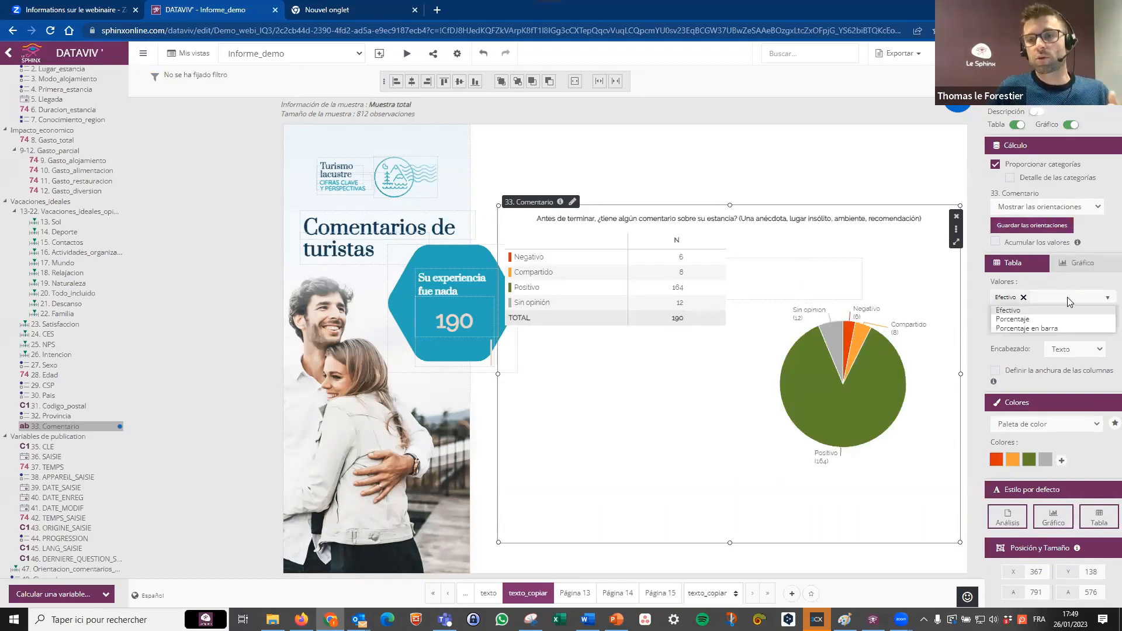
pyautogui.click(1017, 320)
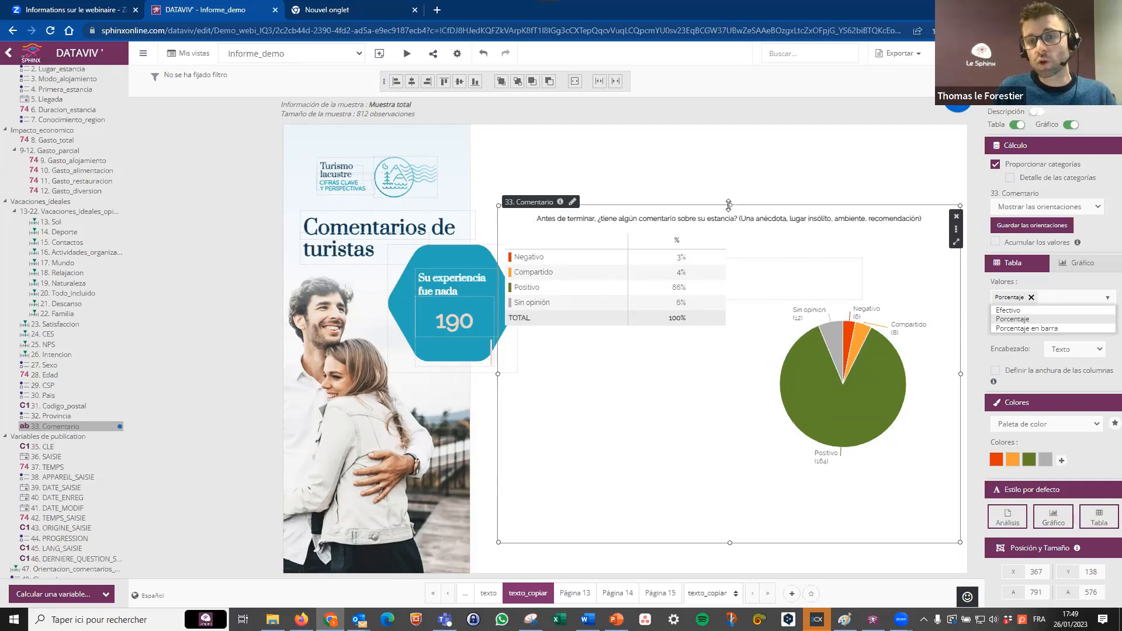
pyautogui.moveTo(730, 205); pyautogui.dragTo(739, 250)
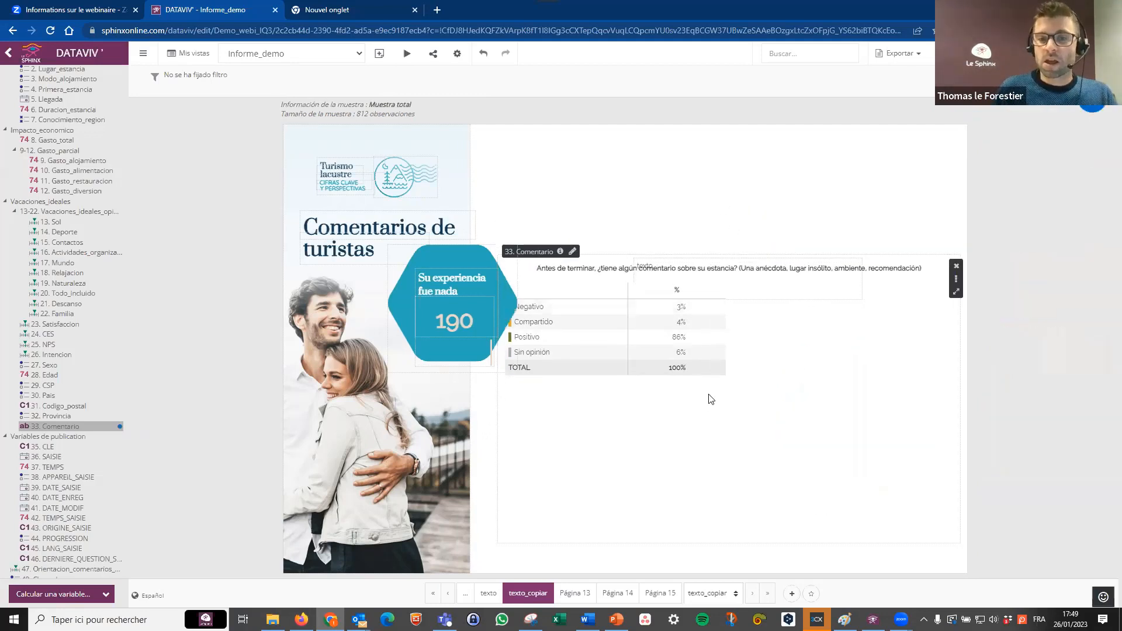
# Insert a blank page after texto_copiar and add a 50. palabras_clave analysis enlarged to about 972 by 603.
pyautogui.click(576, 593)
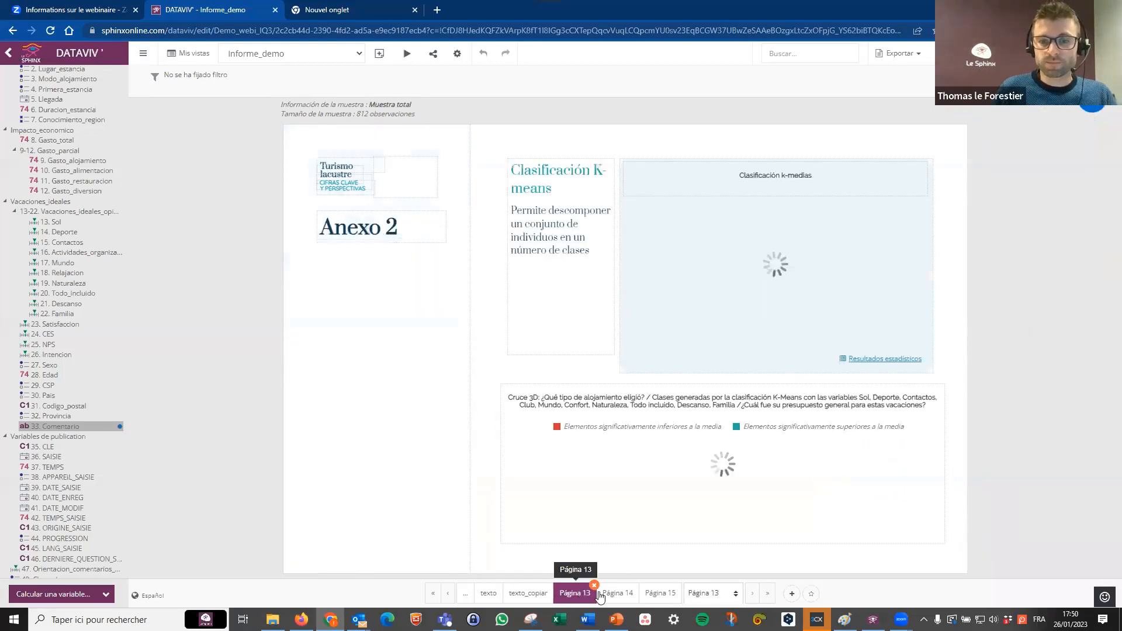
pyautogui.click(537, 595)
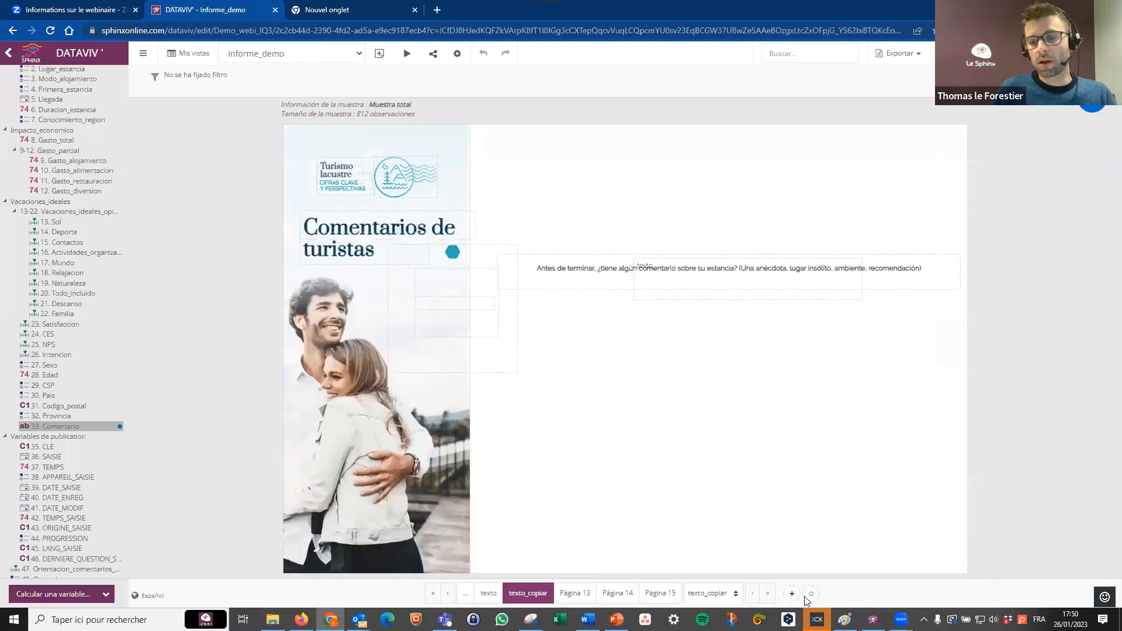
pyautogui.click(791, 596)
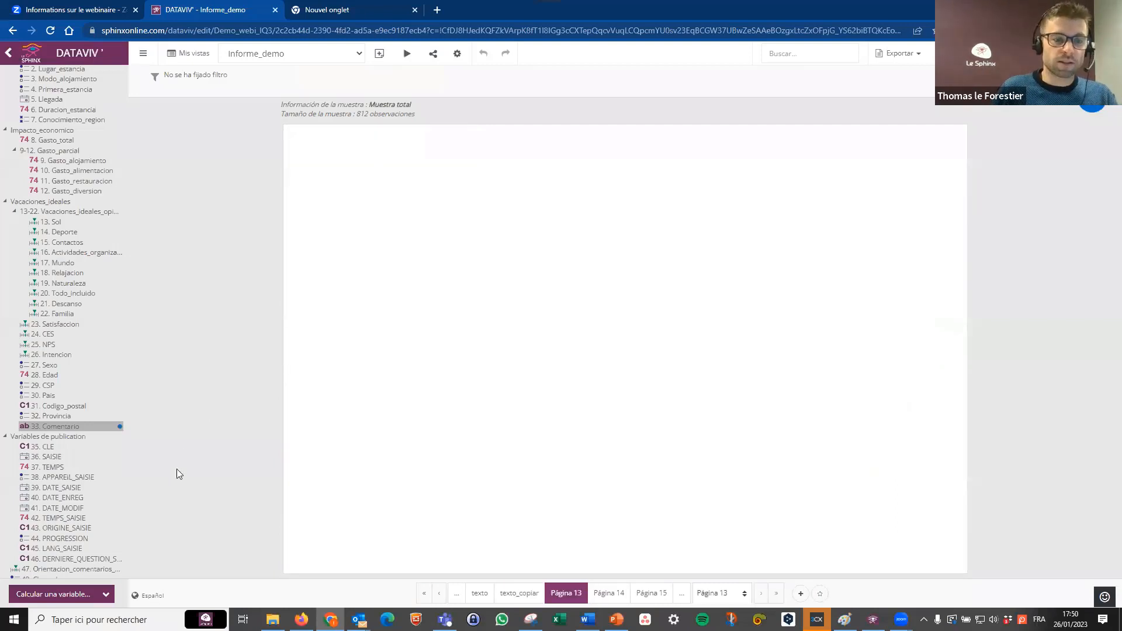
pyautogui.scroll(-3, 105, 477)
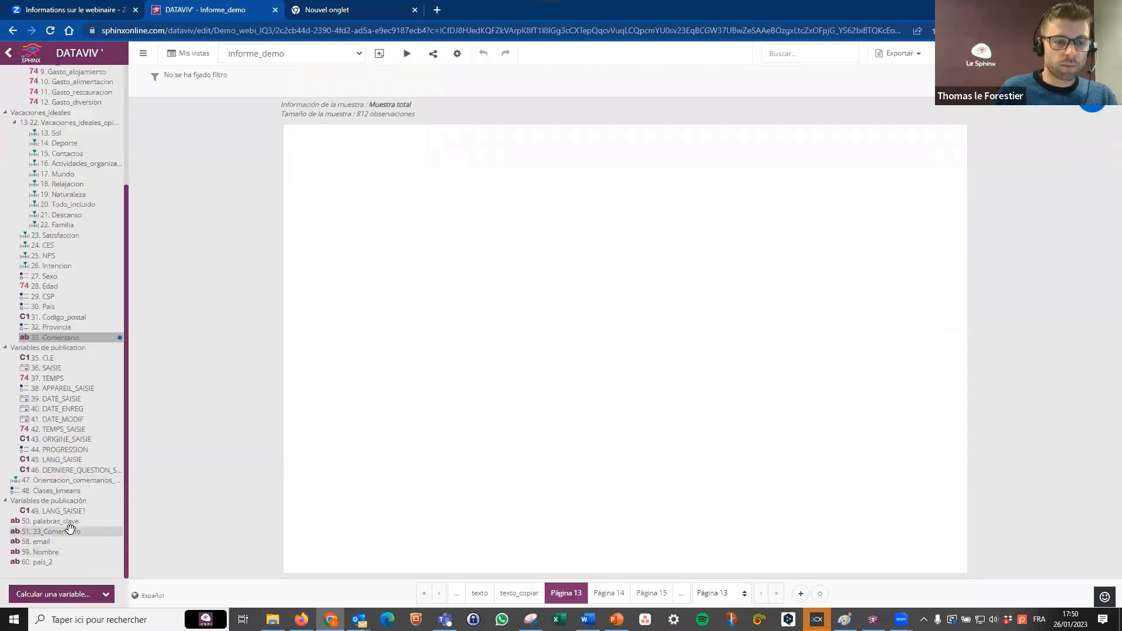
pyautogui.moveTo(59, 520); pyautogui.dragTo(559, 333)
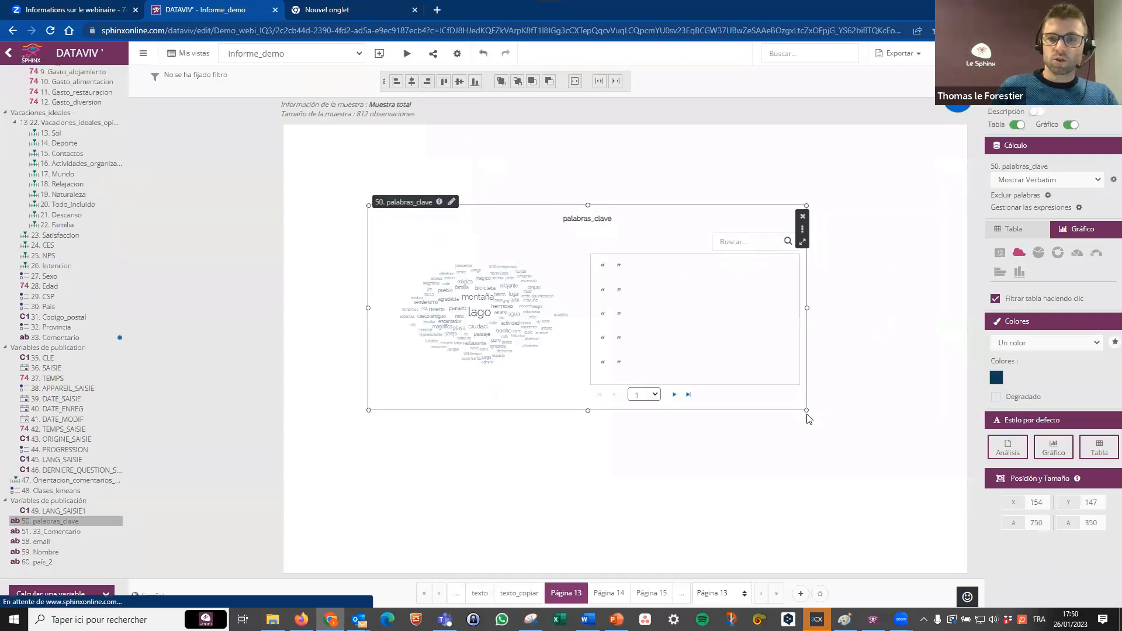
pyautogui.moveTo(806, 410); pyautogui.dragTo(936, 559)
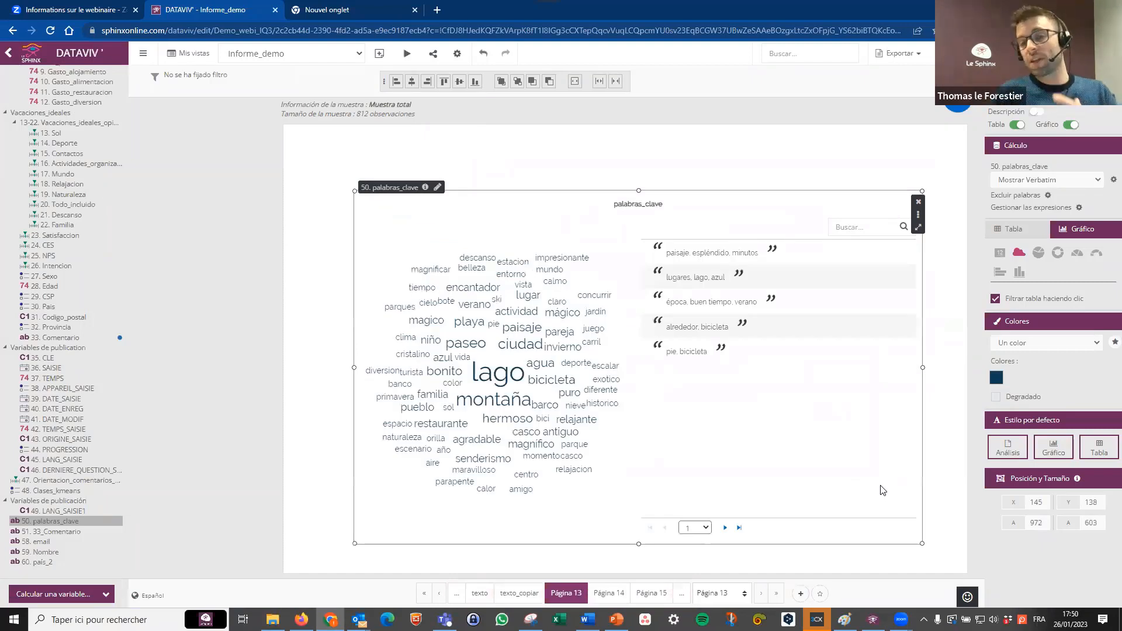
# Display the palabras_clave analysis by theme and open its thematic configuration.
pyautogui.click(1058, 180)
pyautogui.click(1056, 236)
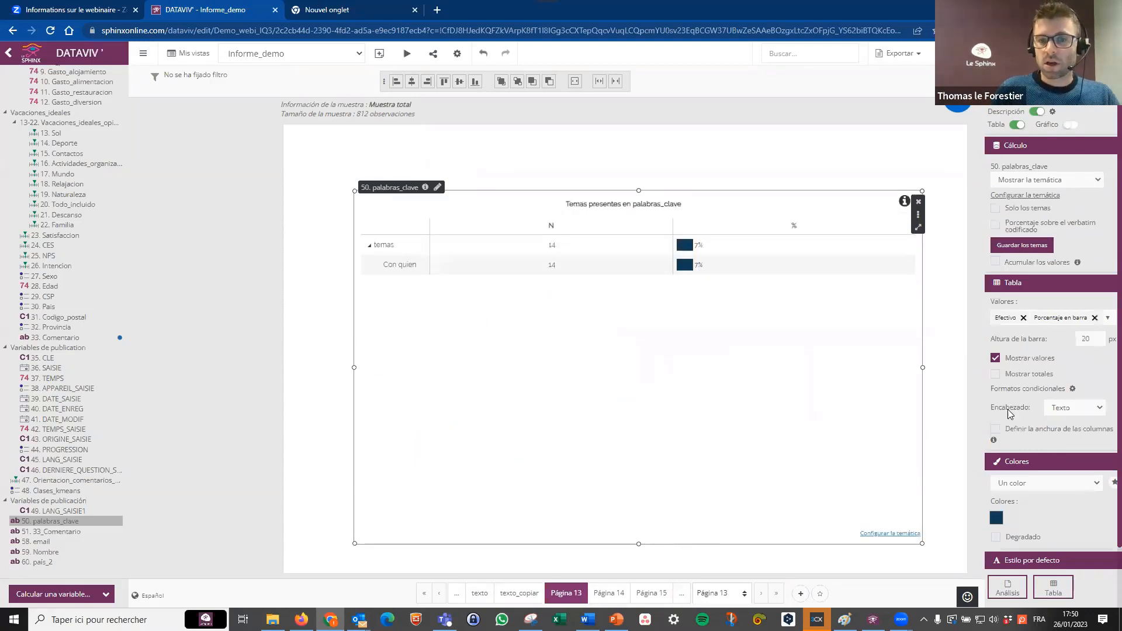
pyautogui.click(913, 539)
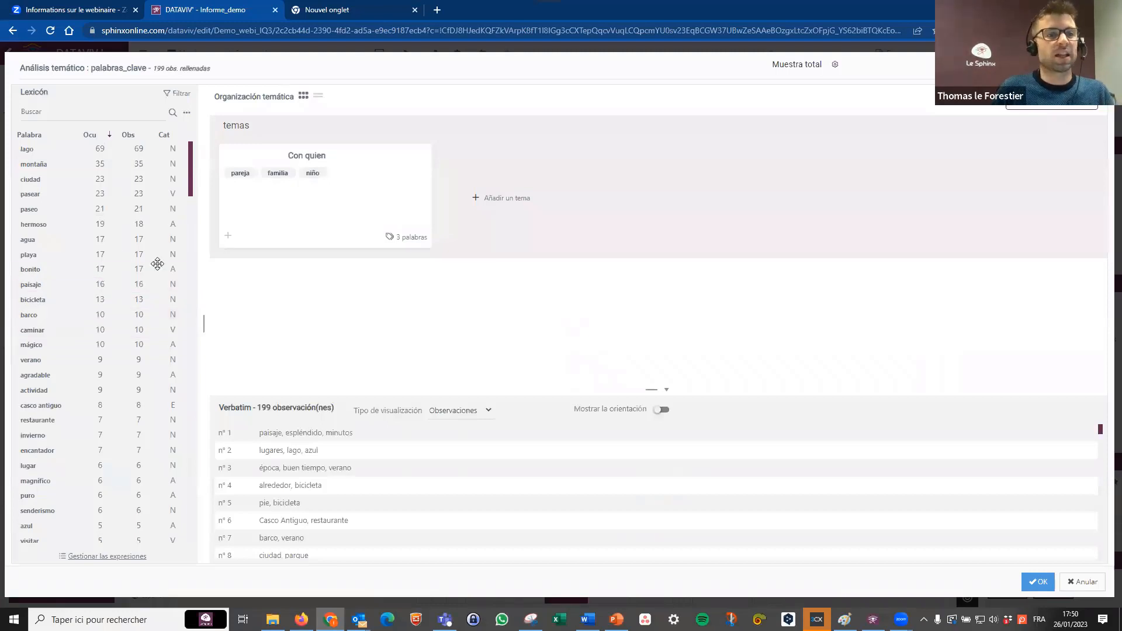
# Add a second theme beside Con quien and name it Paisaje.
pyautogui.click(507, 198)
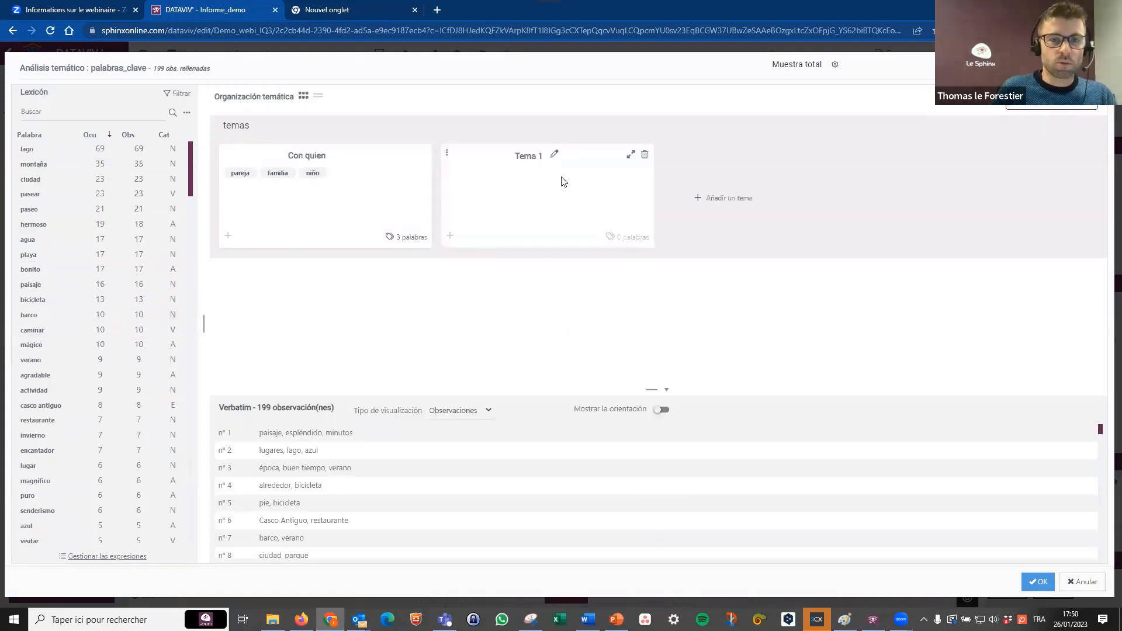
pyautogui.click(556, 154)
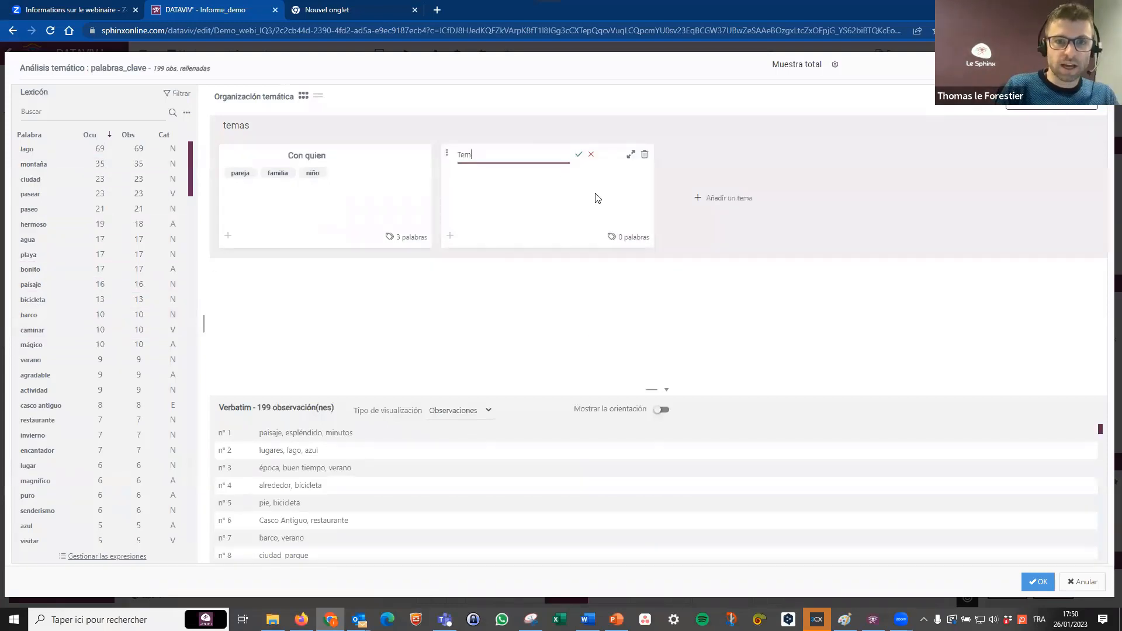
pyautogui.press('BackSpace')
pyautogui.press('BackSpace')
pyautogui.press('BackSpace')
pyautogui.write('Paisaje')
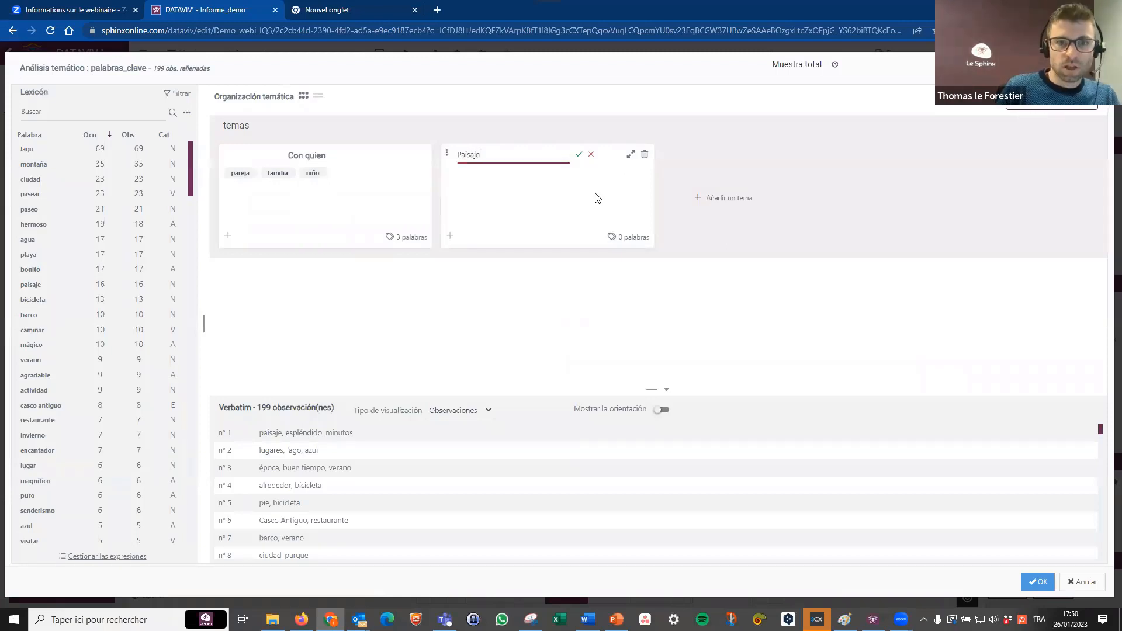
# Add a third theme and name it Interes turistico.
pyautogui.click(723, 199)
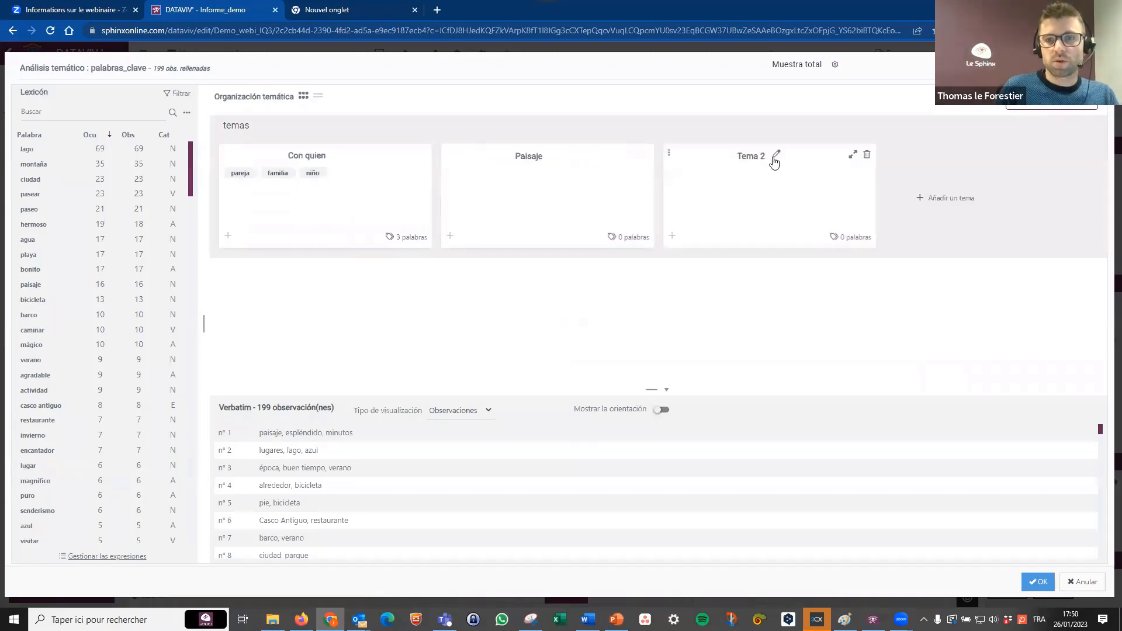
pyautogui.click(773, 156)
pyautogui.moveTo(703, 155); pyautogui.dragTo(679, 156)
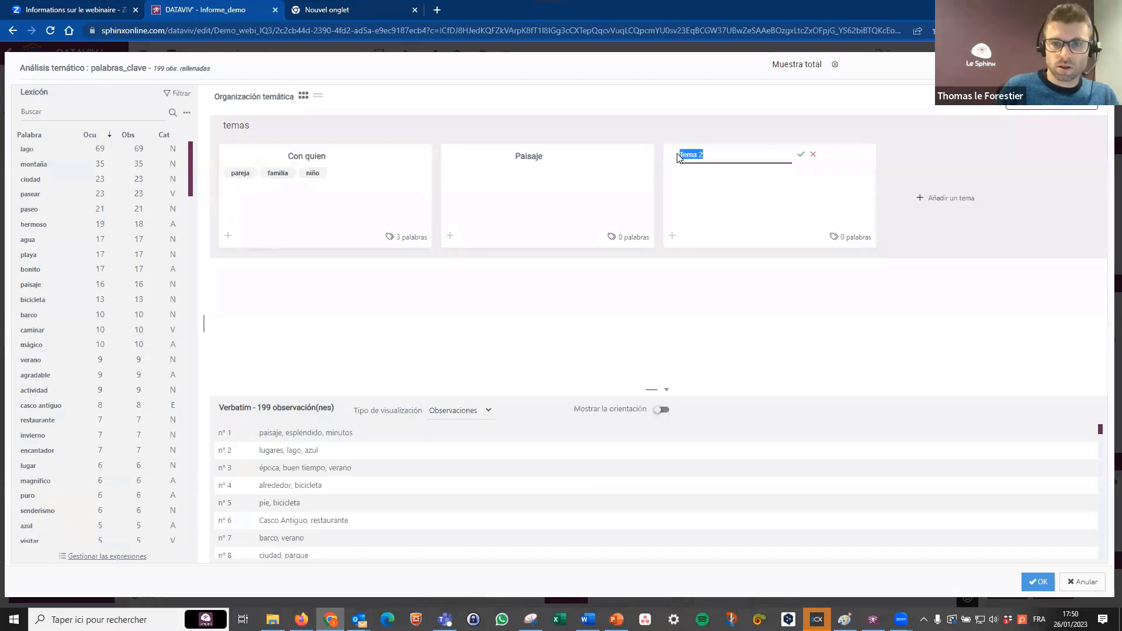
pyautogui.write('Interes turistico')
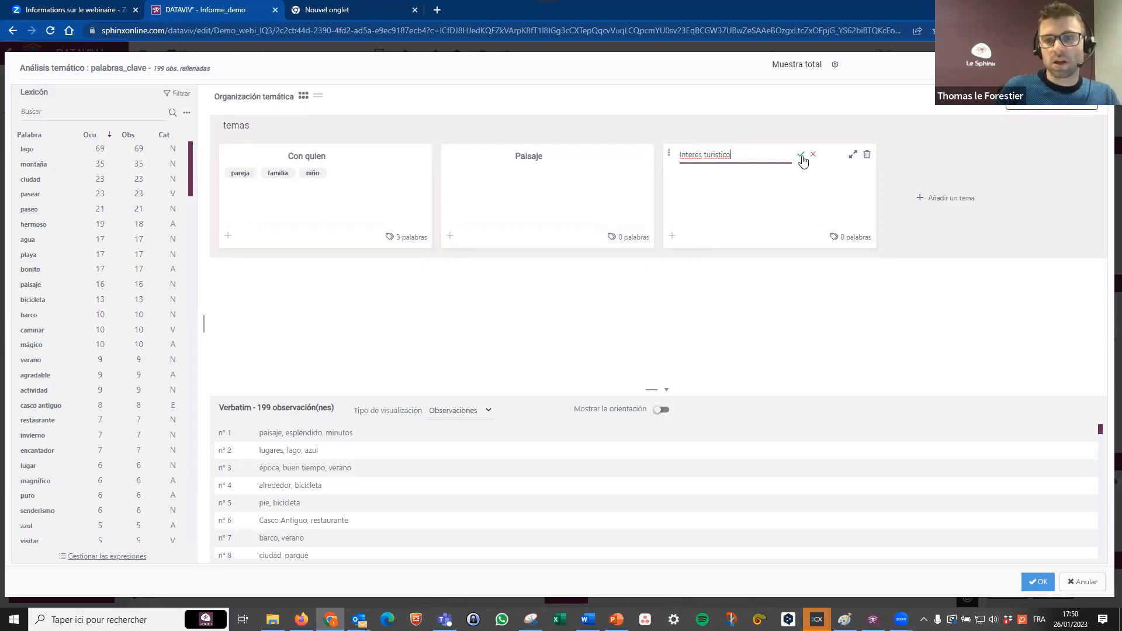
pyautogui.click(802, 158)
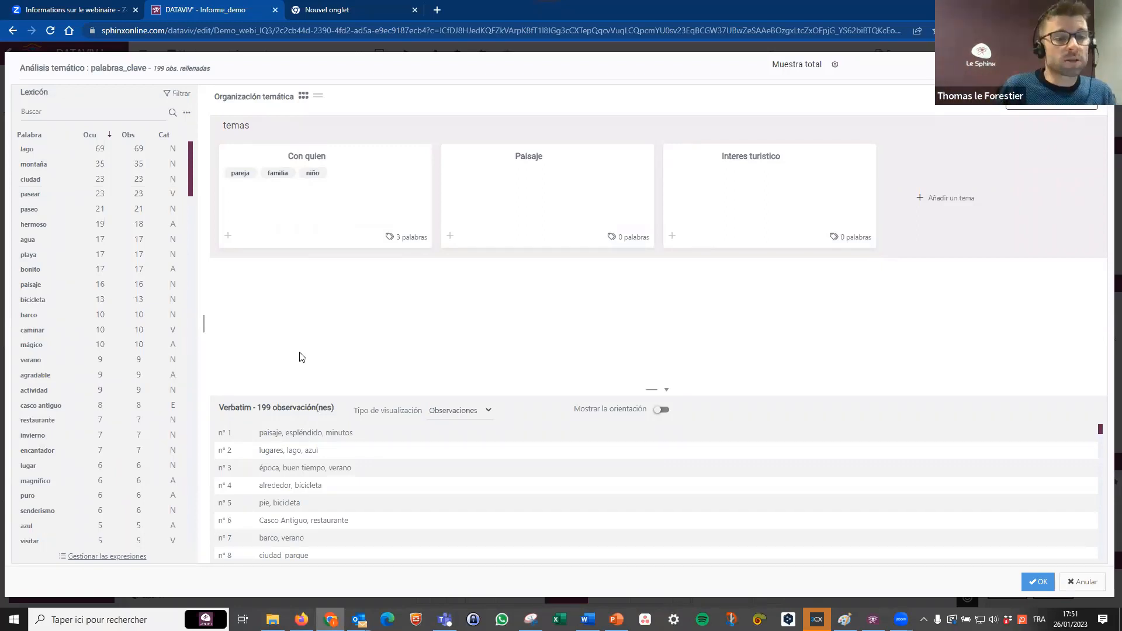
# Assign the words bonito and paisaje to the Paisaje theme and actividad to the Interes turistico theme.
pyautogui.click(168, 433)
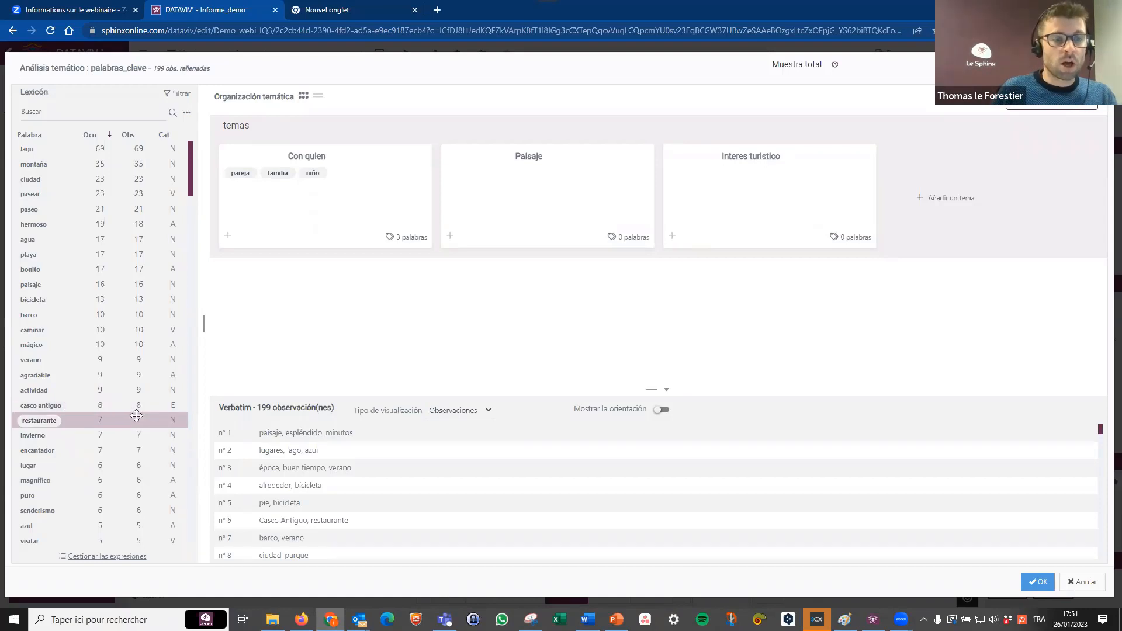
pyautogui.moveTo(22, 274); pyautogui.dragTo(494, 190)
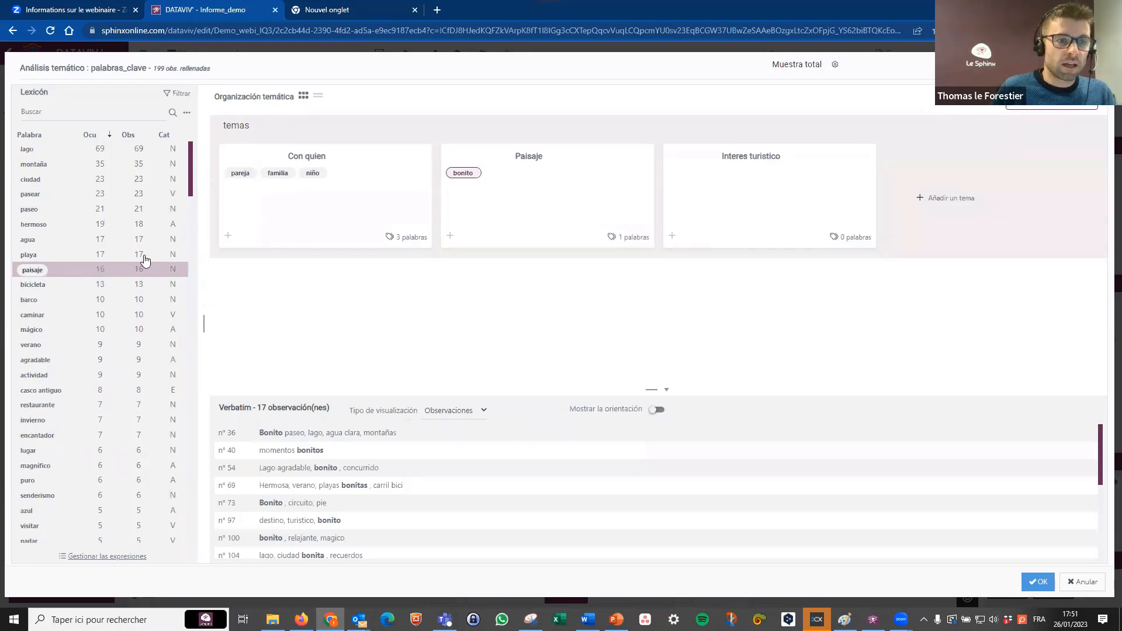
pyautogui.moveTo(145, 260); pyautogui.dragTo(477, 195)
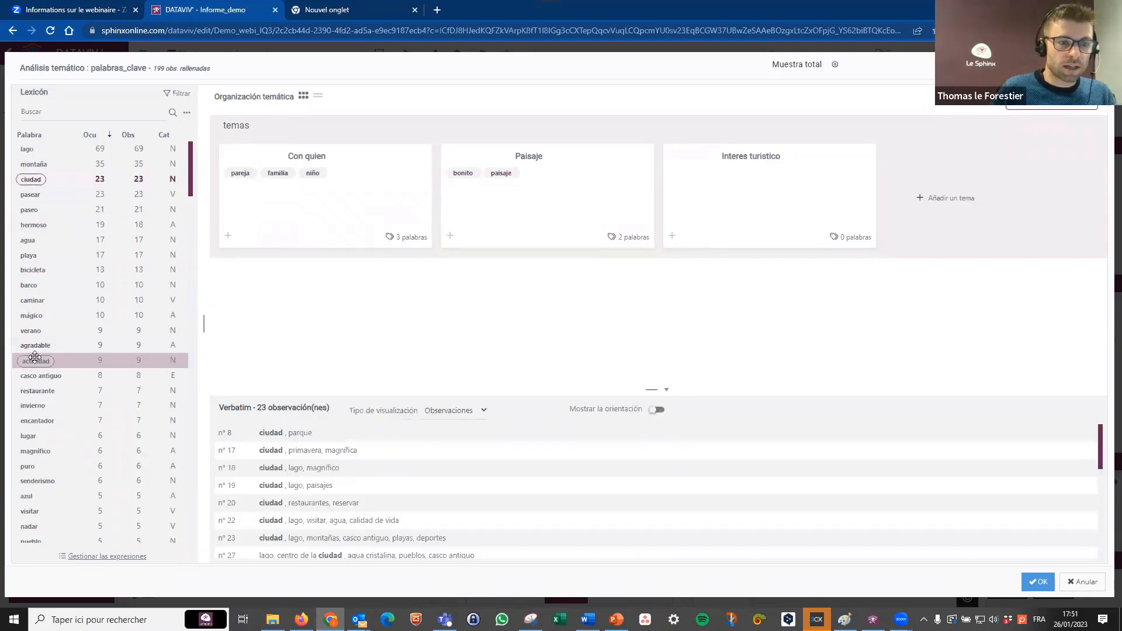
pyautogui.moveTo(35, 358); pyautogui.dragTo(764, 188)
pyautogui.scroll(-2, 47, 418)
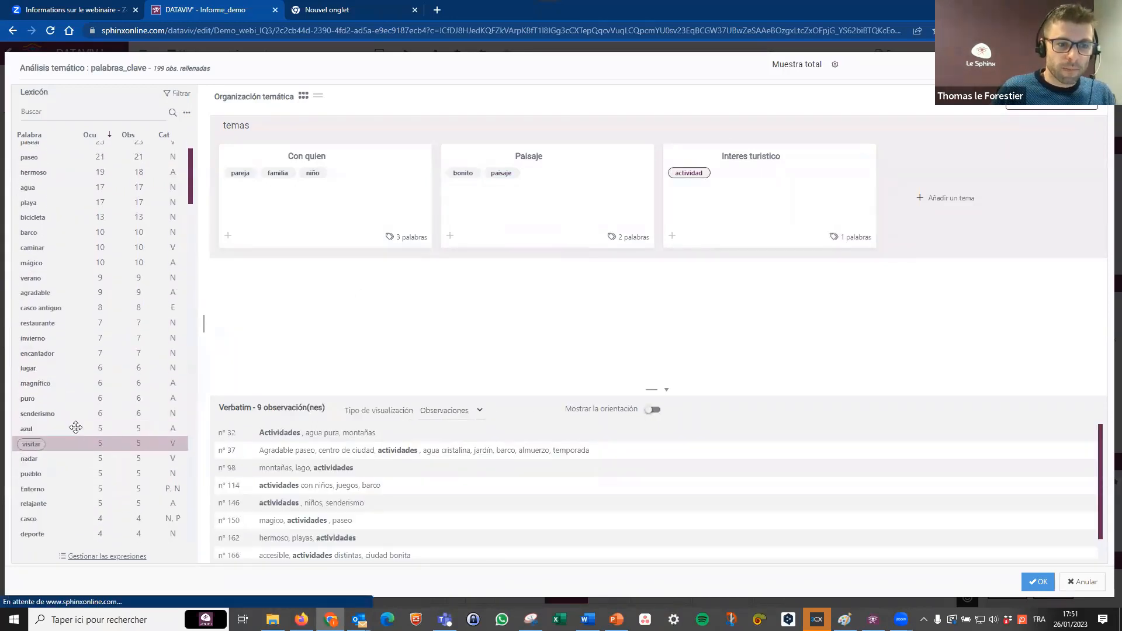
# Add a fourth theme and name it Actividad físicas.
pyautogui.click(952, 200)
pyautogui.click(999, 156)
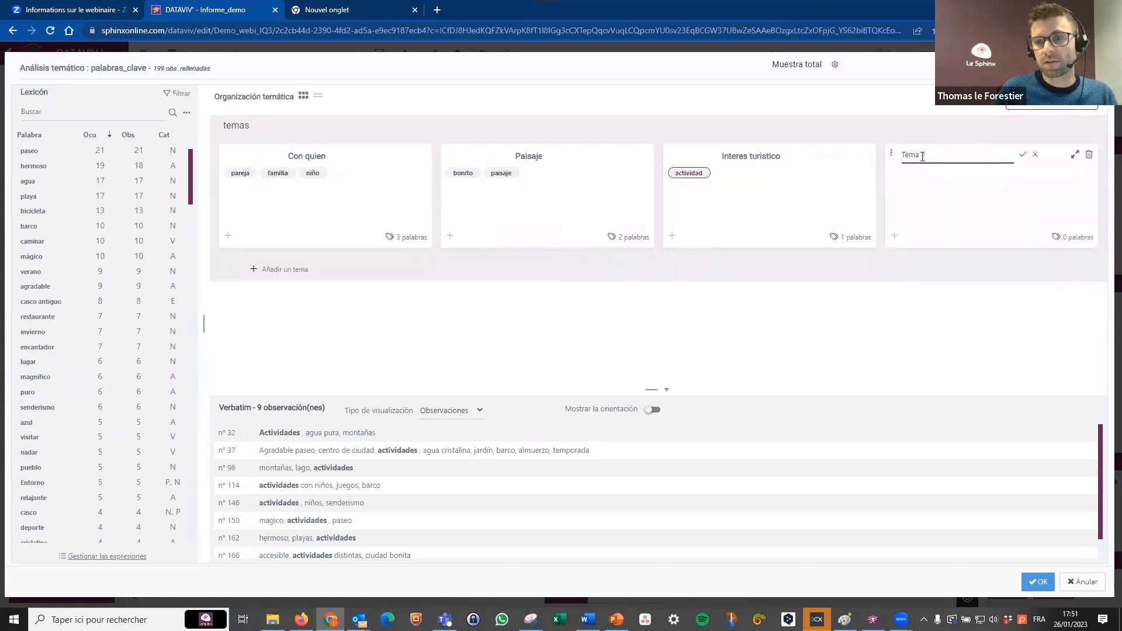
pyautogui.moveTo(923, 157); pyautogui.dragTo(888, 161)
pyautogui.write('Actividad fiisicas')
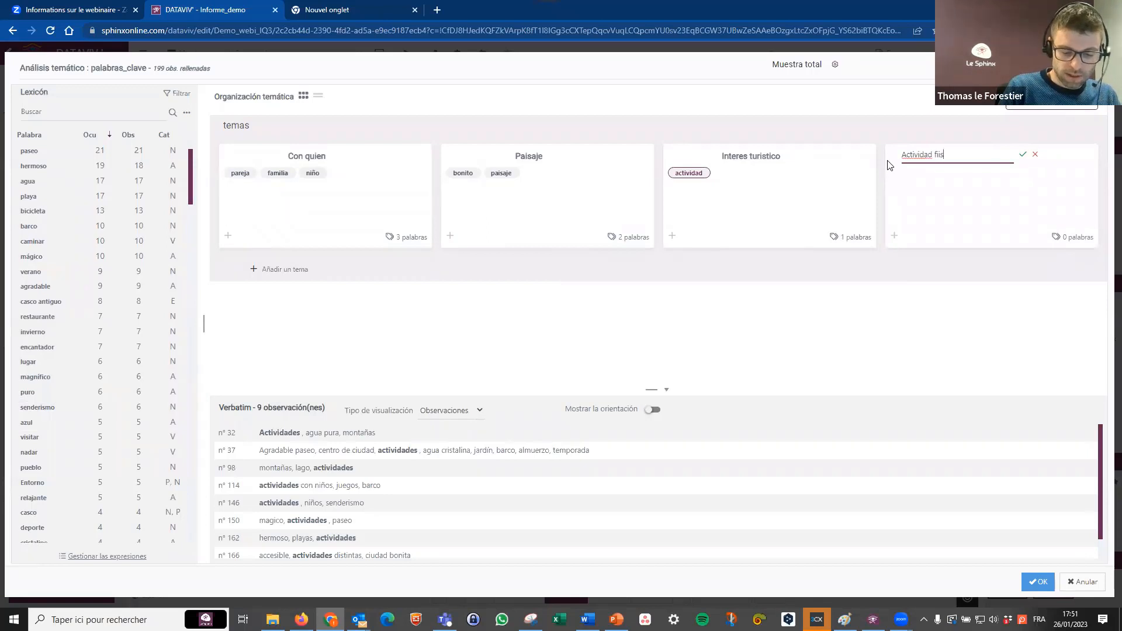
pyautogui.click(1023, 156)
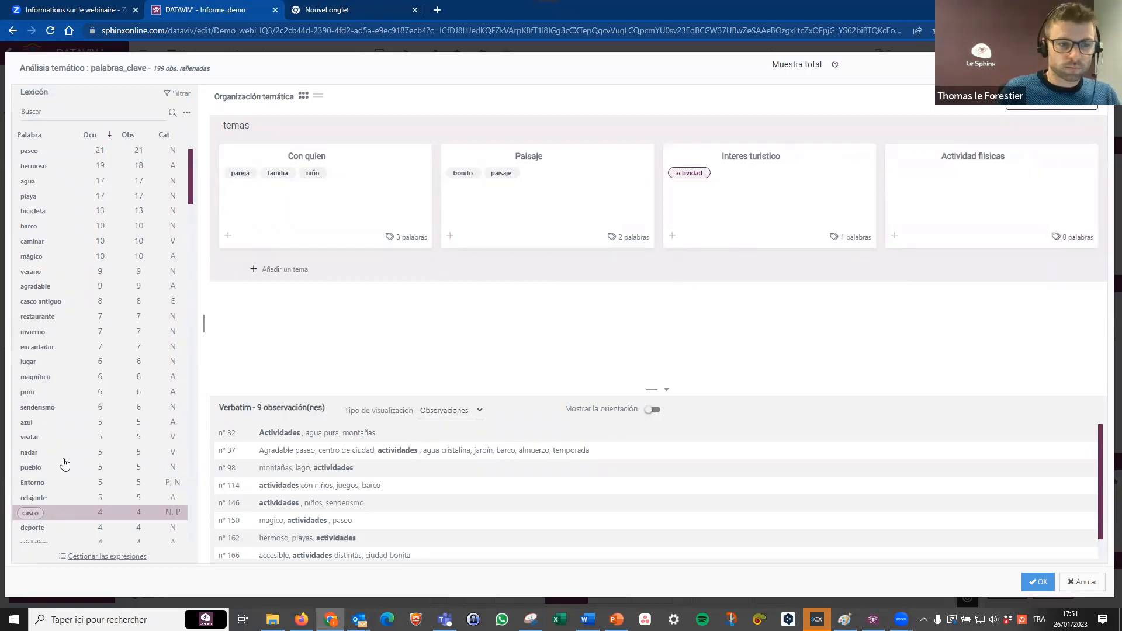
# Assign magnífico, mágico and hermoso to the Paisaje theme, and casco antiguo and paseo to Interes turistico.
pyautogui.moveTo(36, 377); pyautogui.dragTo(486, 228)
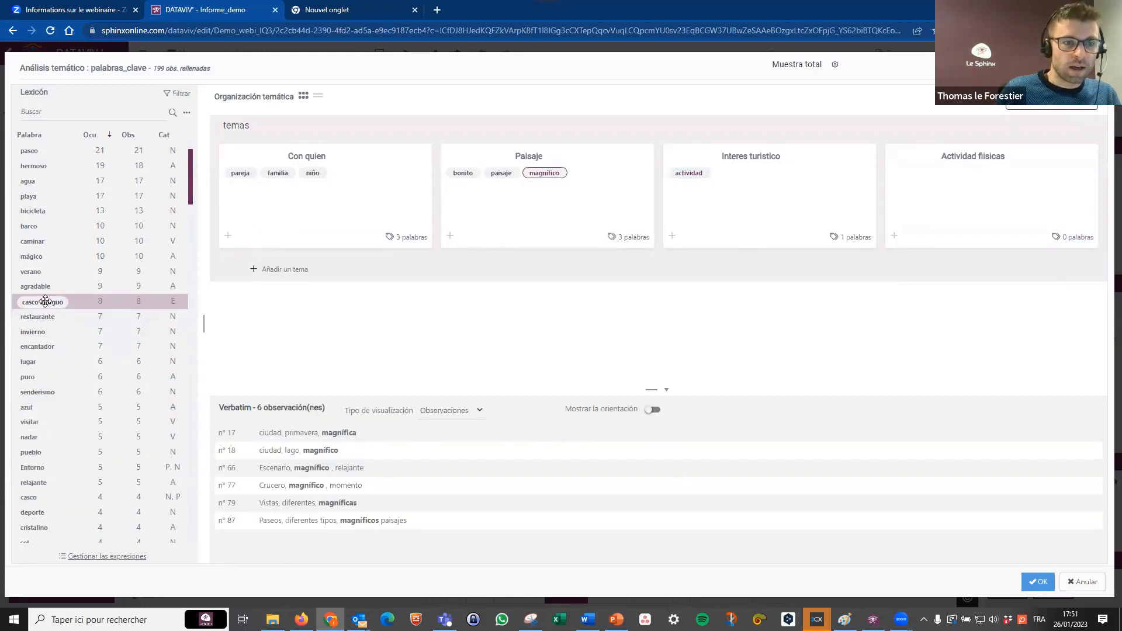
pyautogui.moveTo(46, 303); pyautogui.dragTo(777, 198)
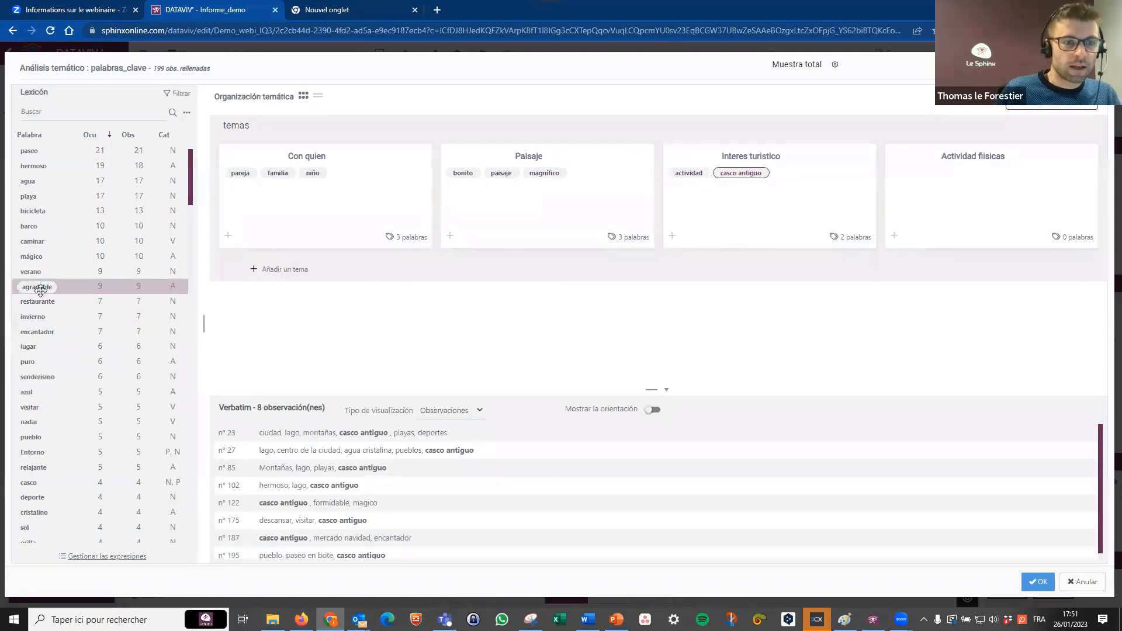
pyautogui.moveTo(36, 257); pyautogui.dragTo(477, 211)
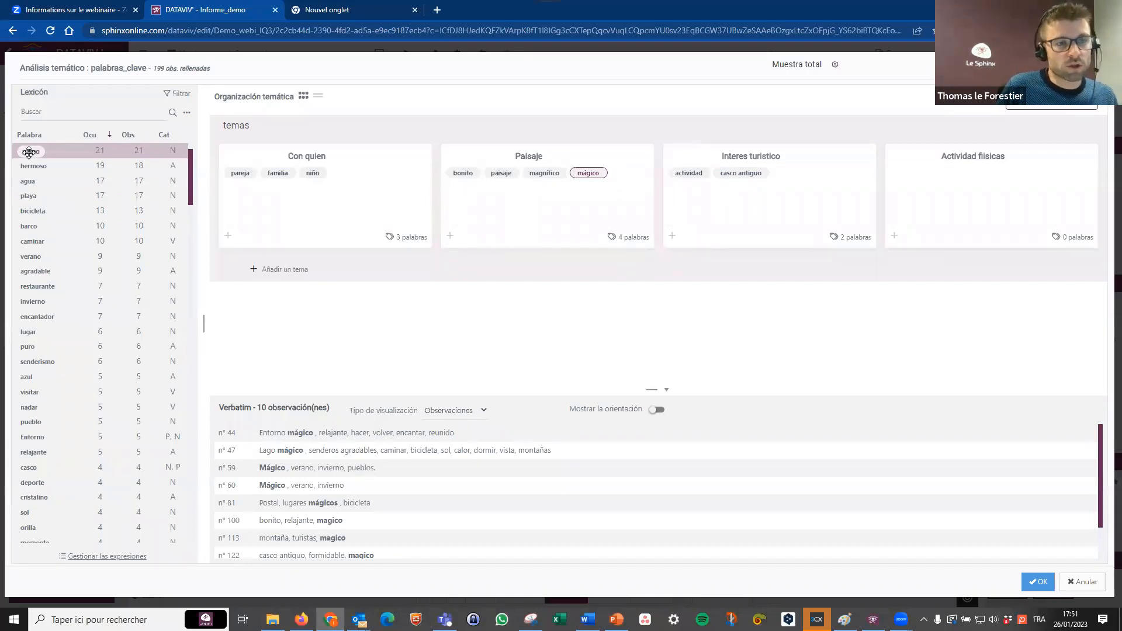
pyautogui.moveTo(28, 152); pyautogui.dragTo(765, 228)
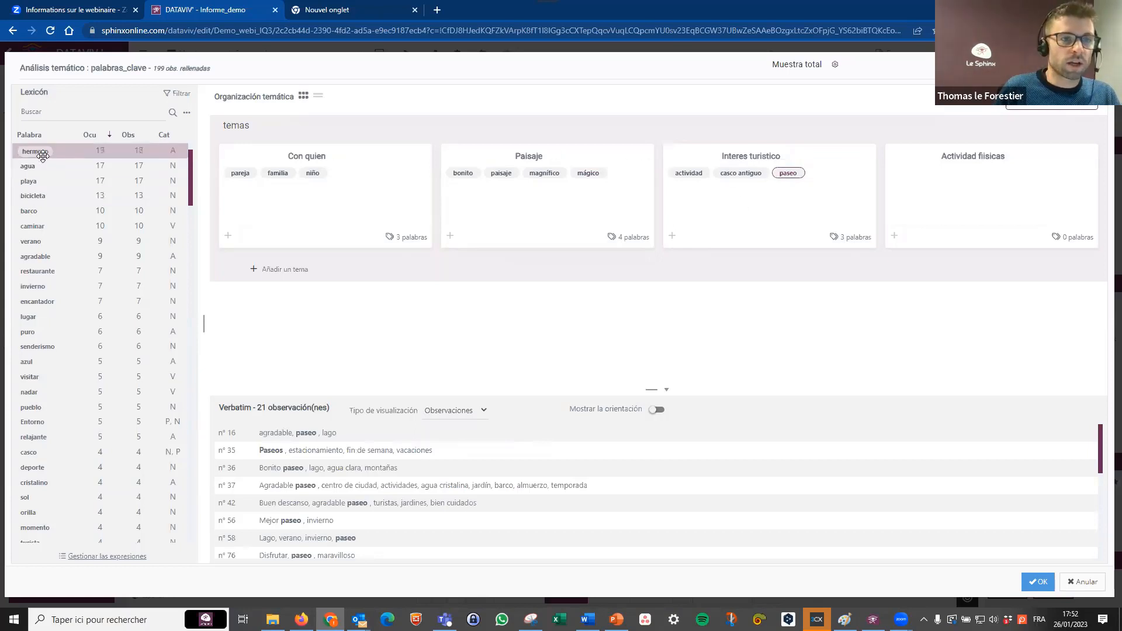
pyautogui.moveTo(36, 151); pyautogui.dragTo(547, 216)
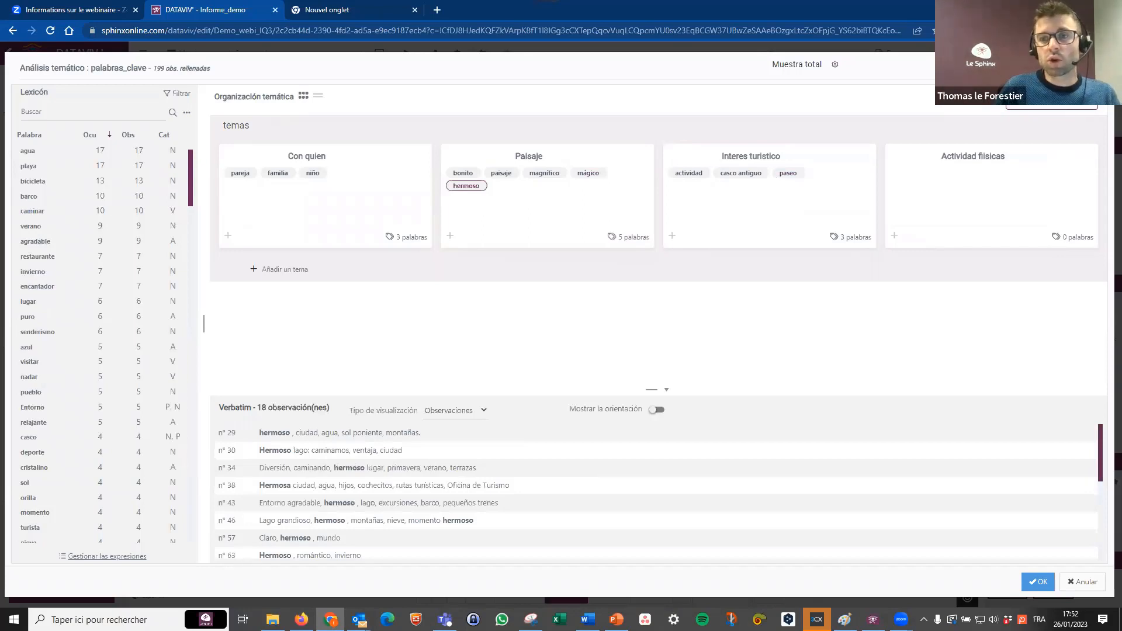
# Load the palabras_clave_themes dictionary from the Téléchargements folder into the thematic analysis and apply it.
pyautogui.click(970, 68)
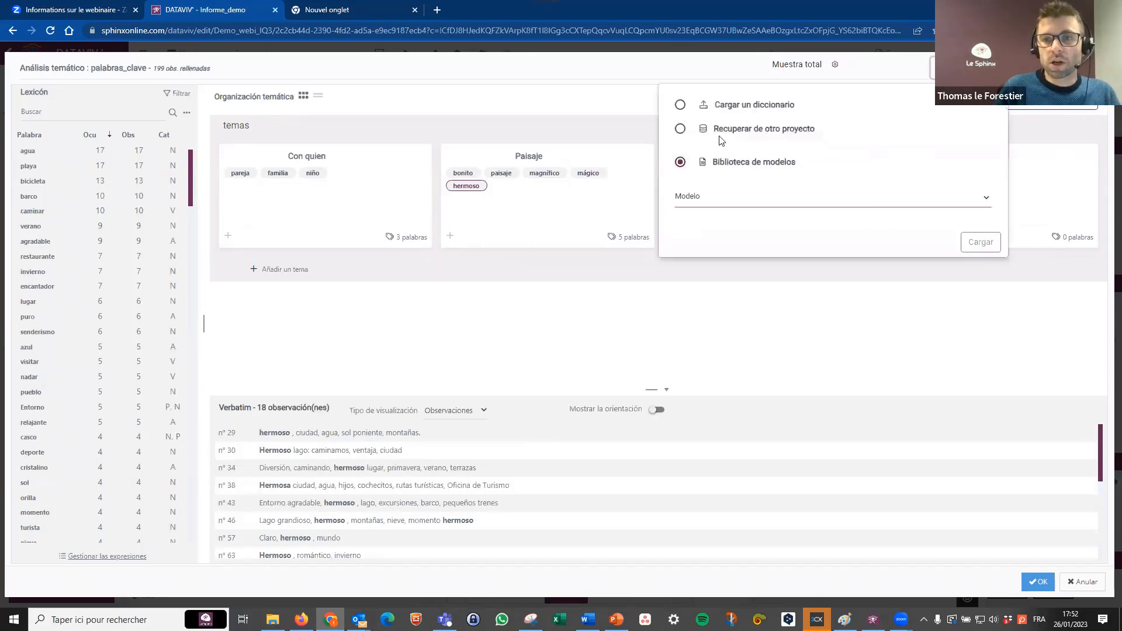
pyautogui.click(734, 107)
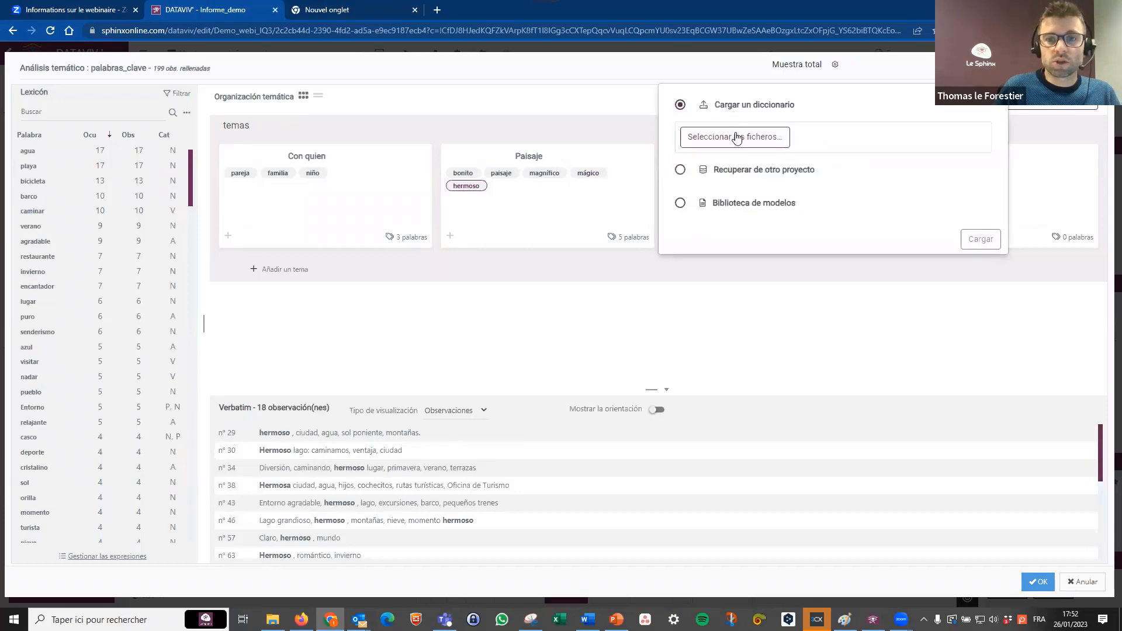
pyautogui.click(736, 133)
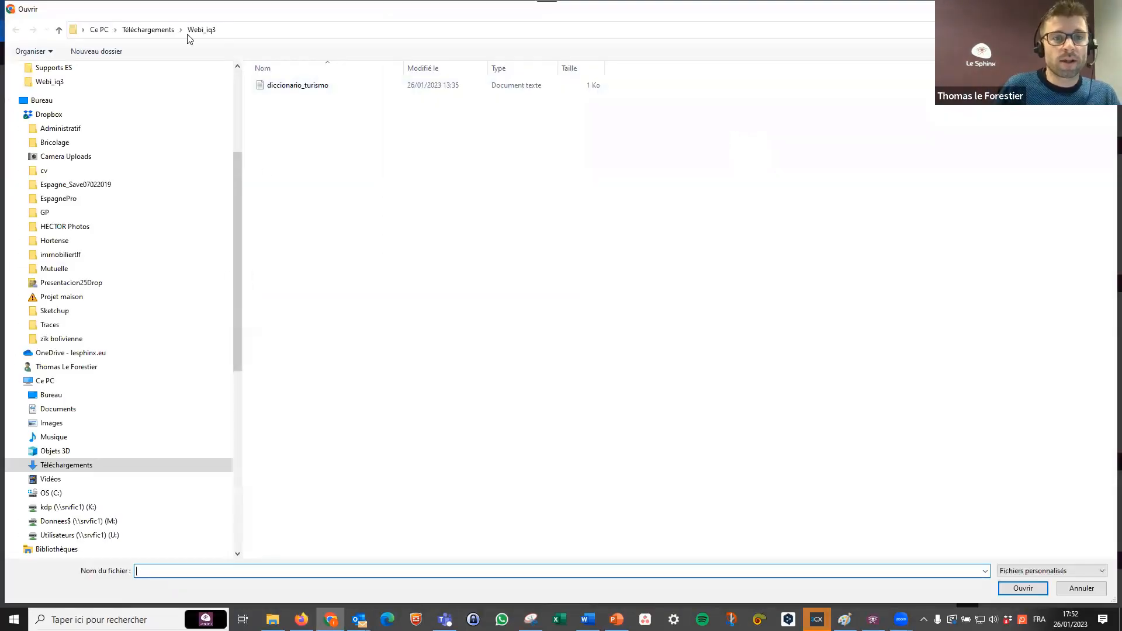
pyautogui.click(153, 30)
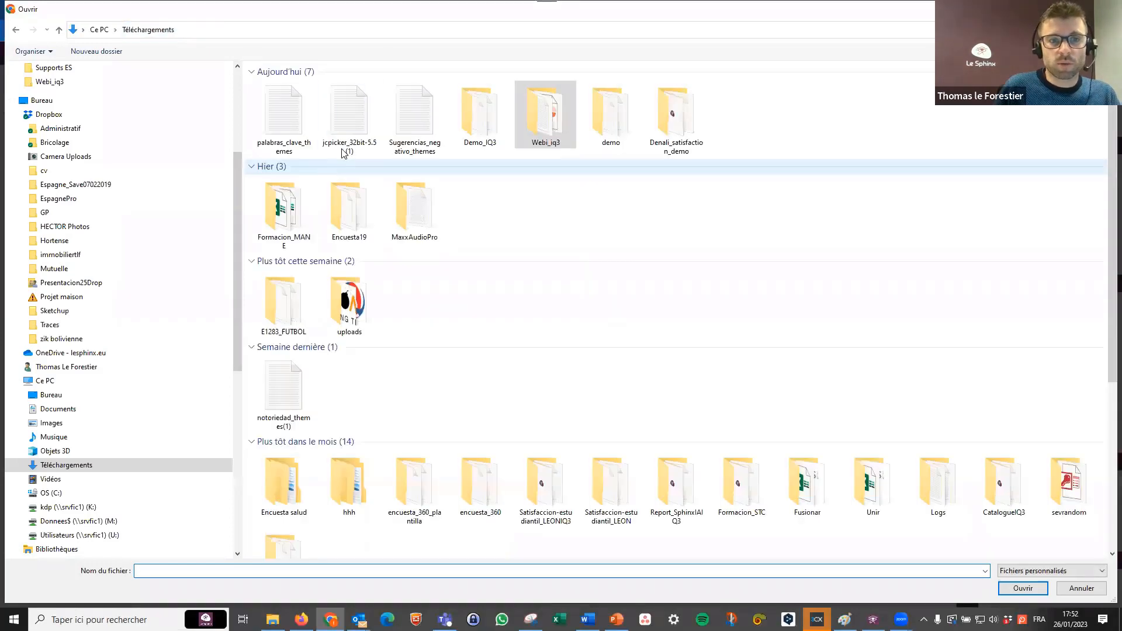
pyautogui.doubleClick(301, 111)
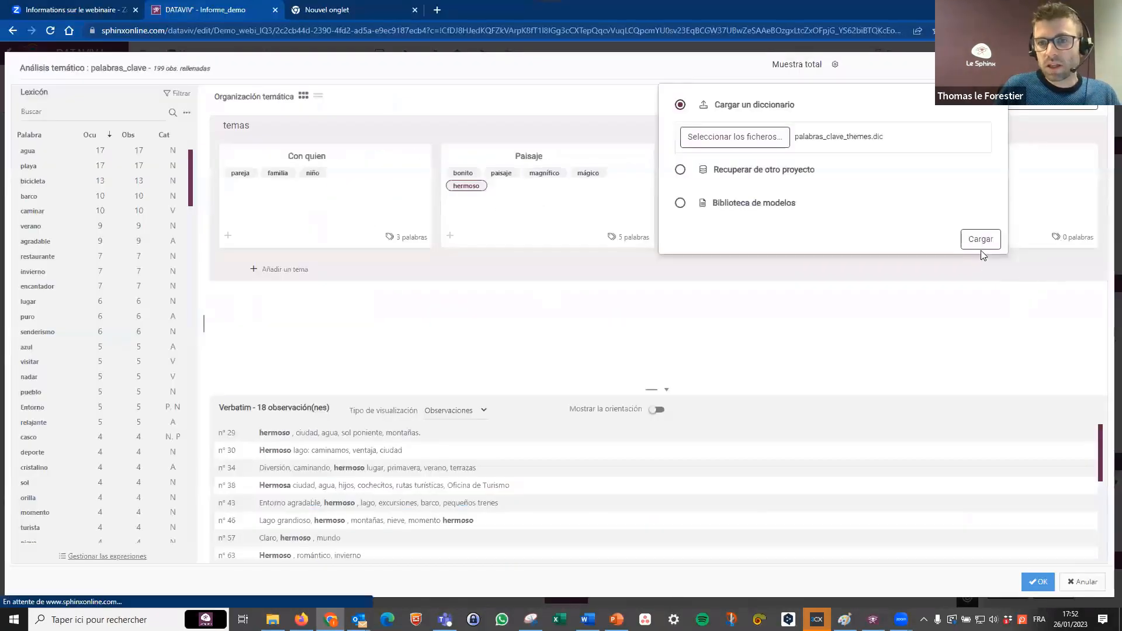
pyautogui.click(982, 248)
pyautogui.click(944, 266)
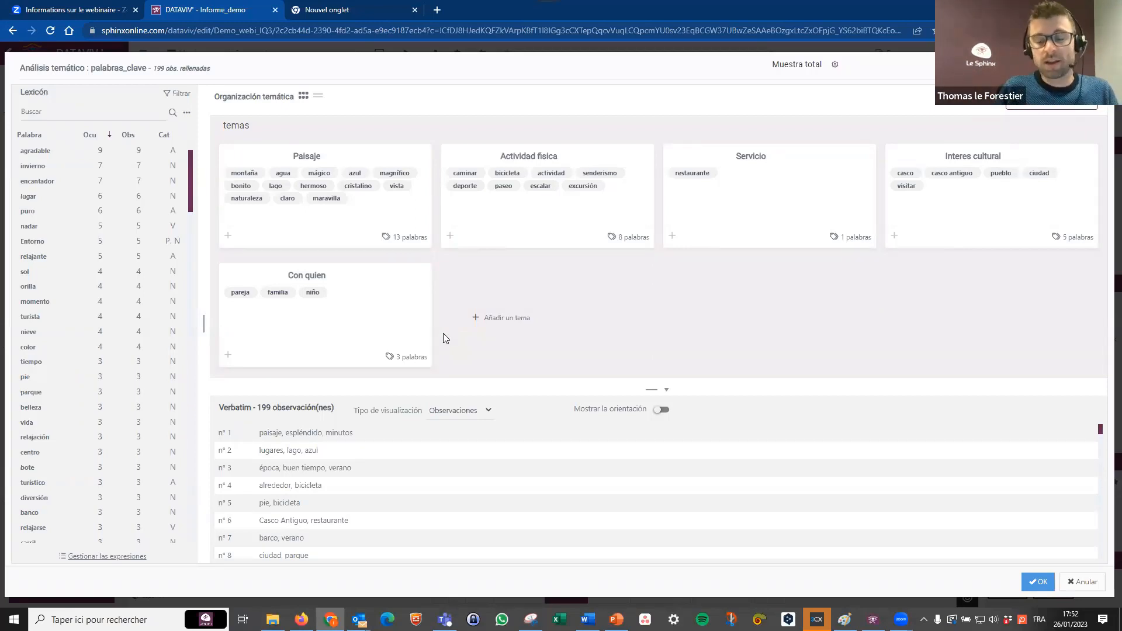
pyautogui.click(1043, 583)
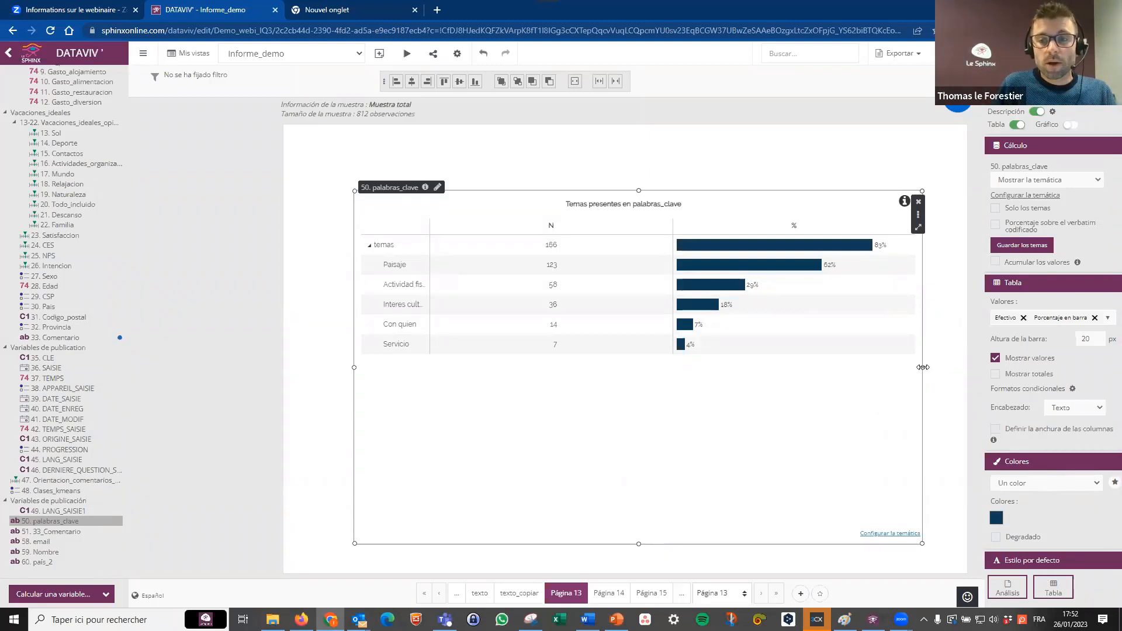
# Narrow the palabras_clave analysis with its theme column widened to 205, and cross it with 27. Sexo.
pyautogui.moveTo(924, 367); pyautogui.dragTo(869, 368)
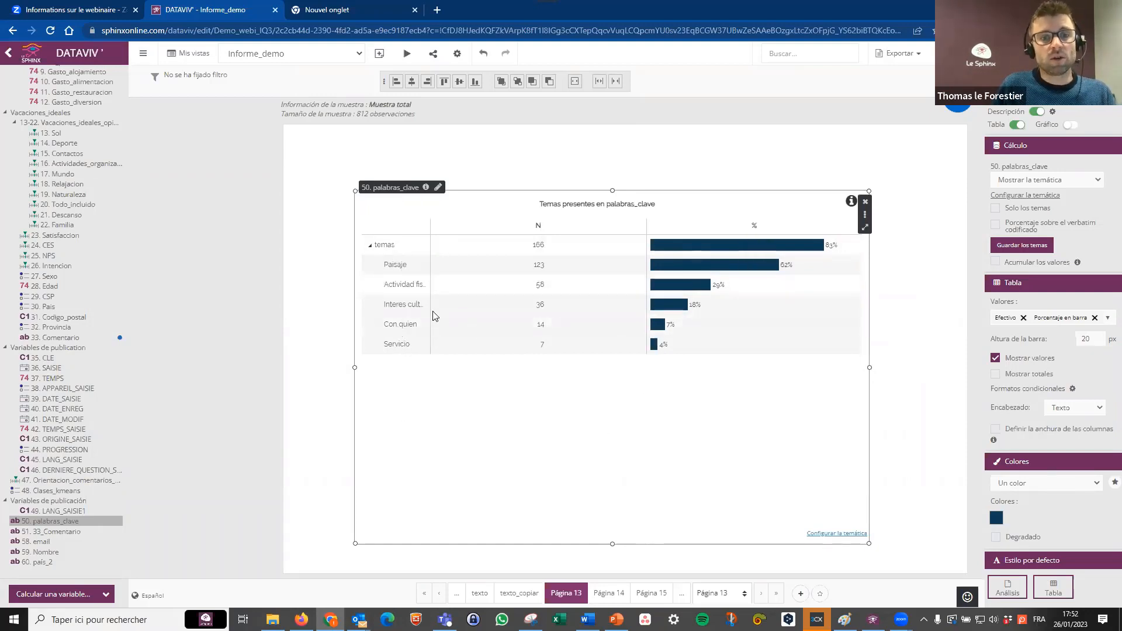
pyautogui.moveTo(484, 233); pyautogui.dragTo(481, 234)
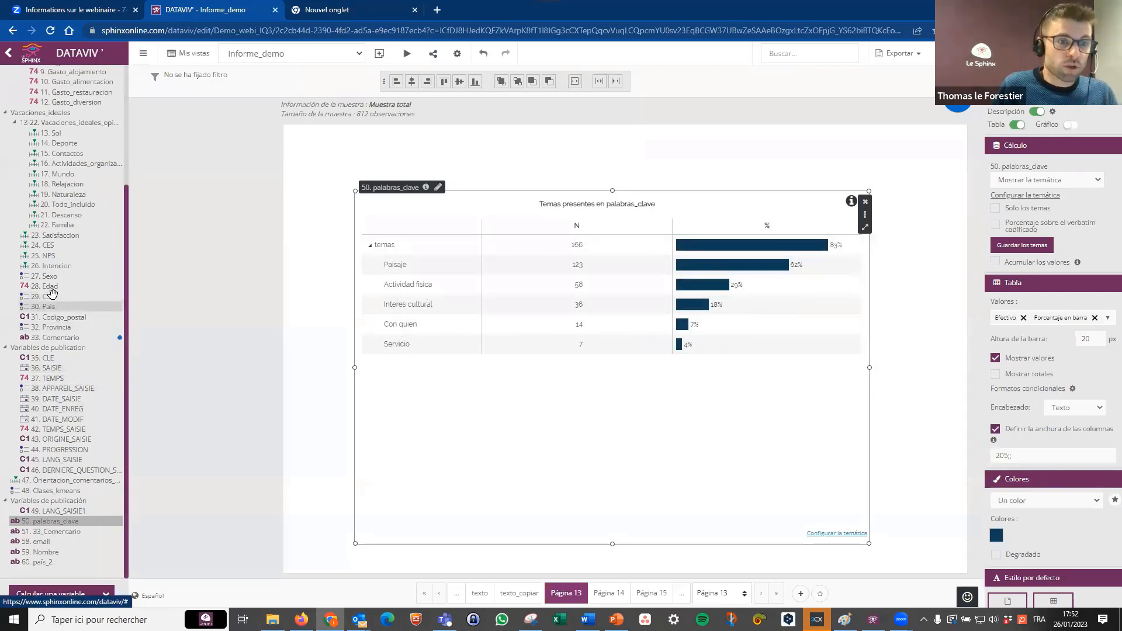
pyautogui.moveTo(47, 276); pyautogui.dragTo(583, 504)
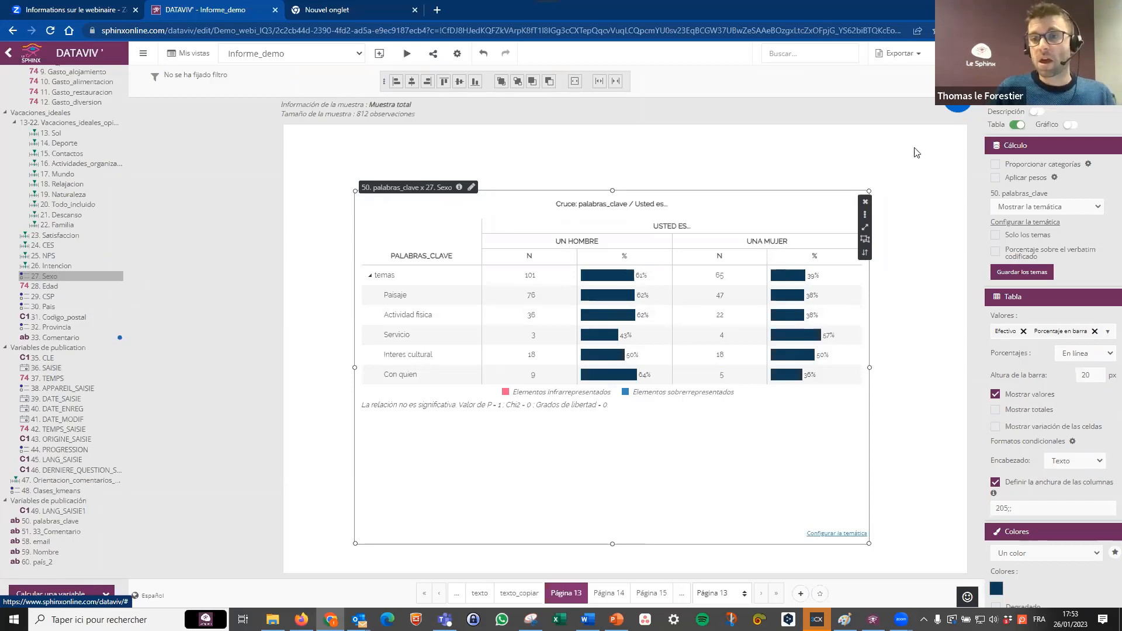
# Add a manual coding analysis of 33. Comentario, keeping the default category and themes without coding any extract.
pyautogui.moveTo(958, 99)
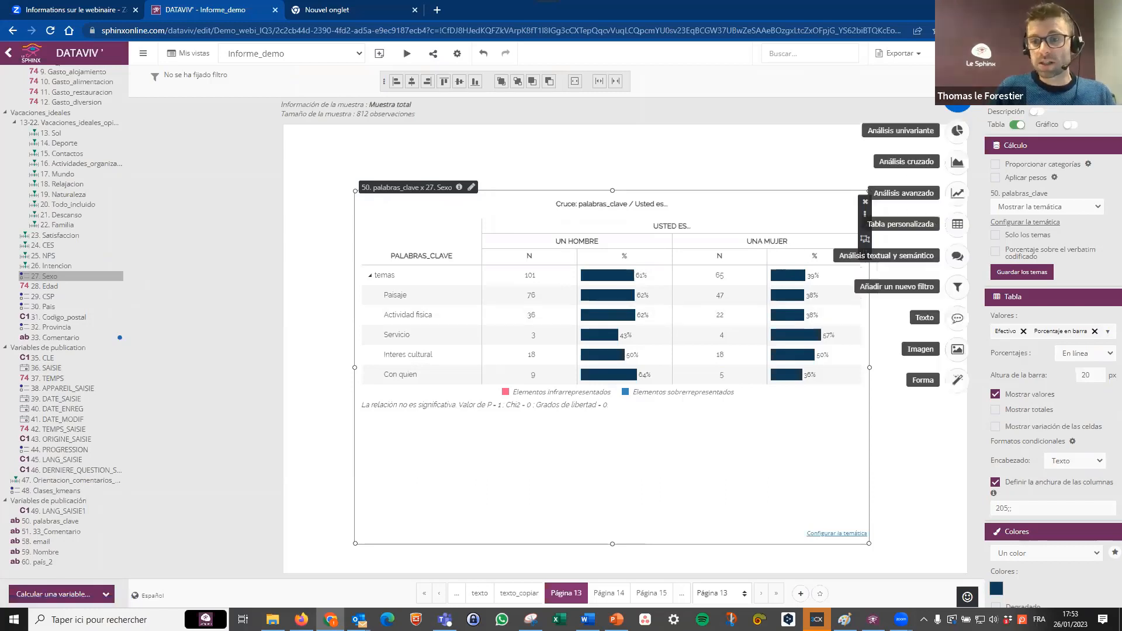
pyautogui.click(956, 258)
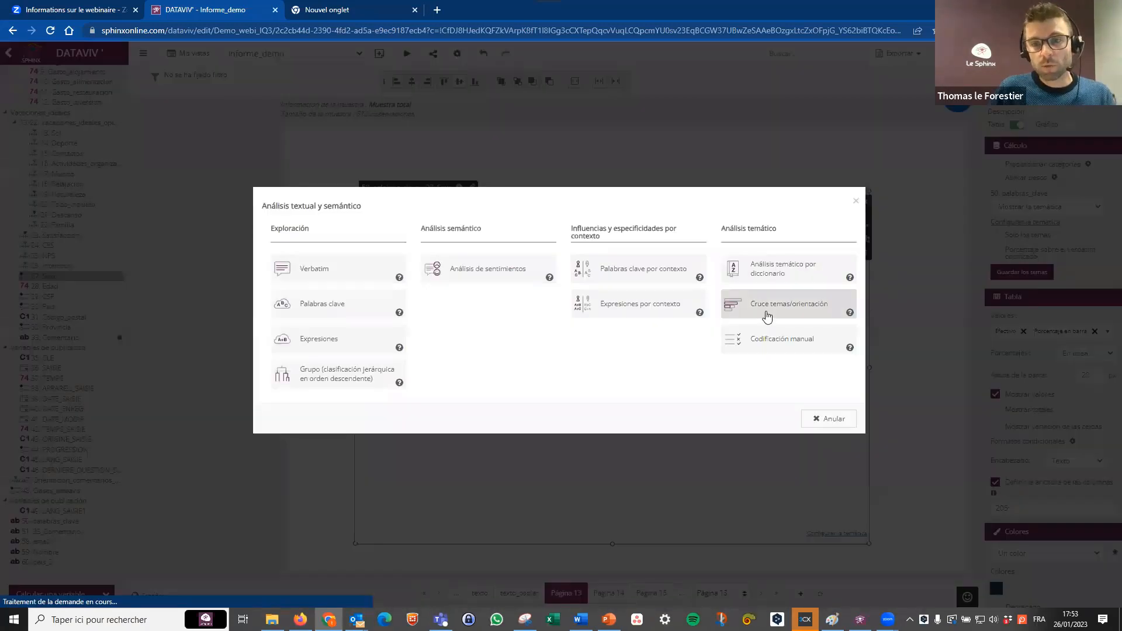
pyautogui.click(772, 340)
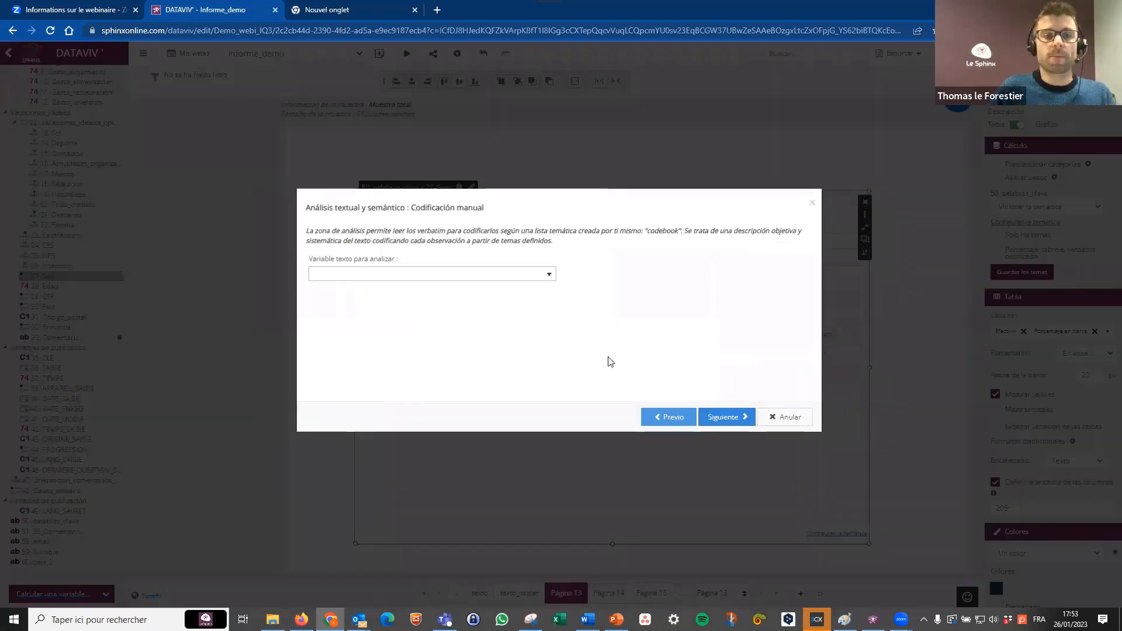
pyautogui.click(524, 275)
pyautogui.click(383, 291)
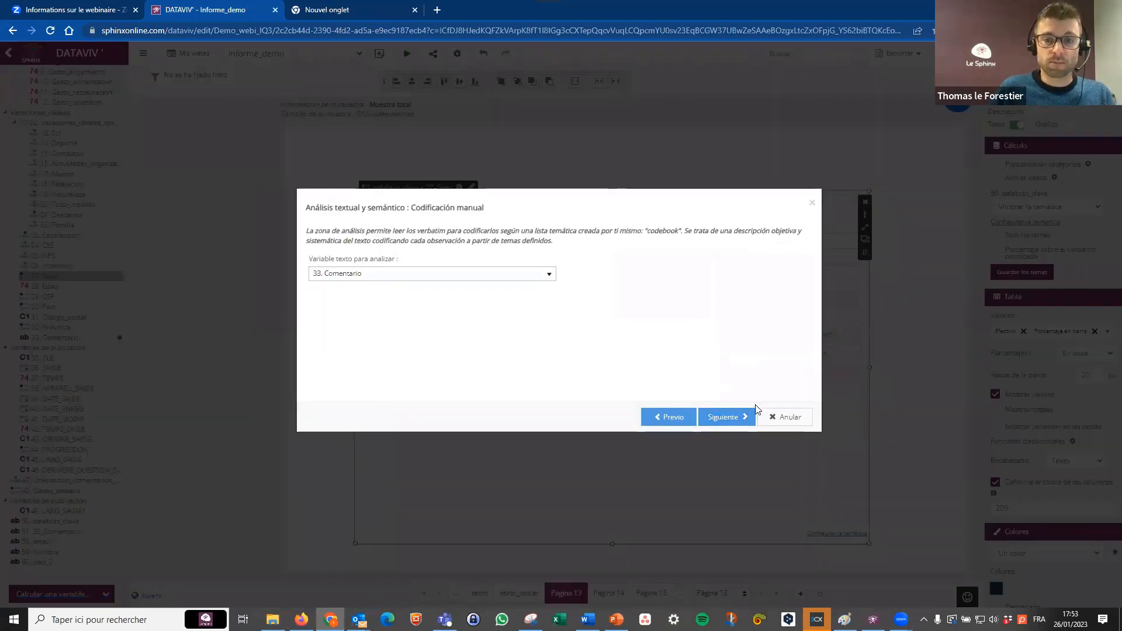
pyautogui.click(743, 411)
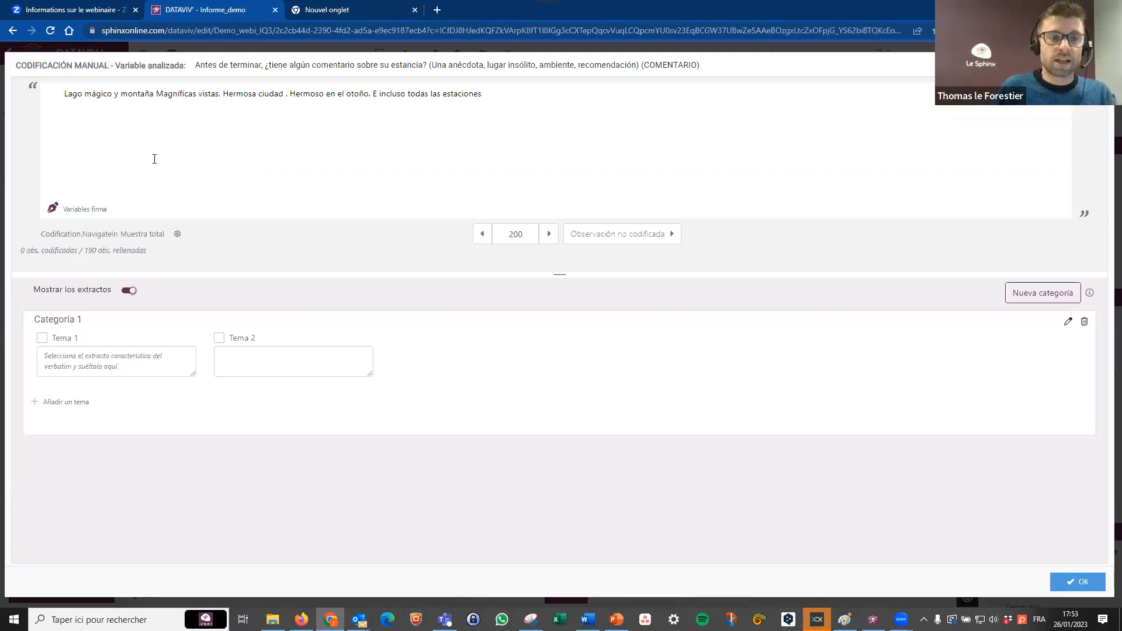
pyautogui.moveTo(102, 95); pyautogui.dragTo(401, 95)
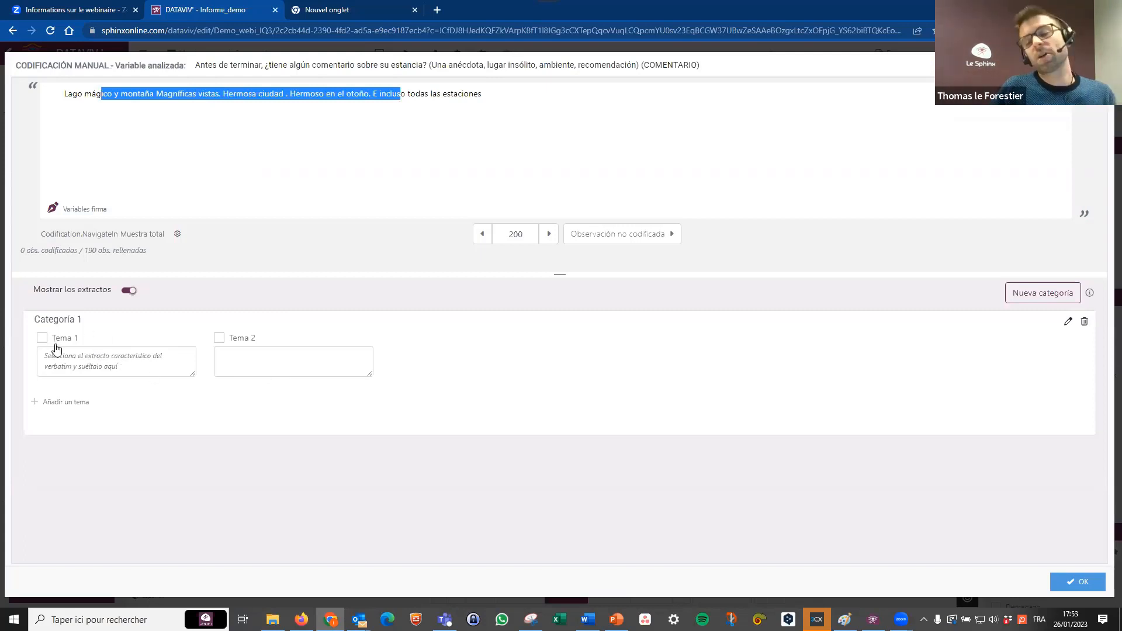
pyautogui.click(1080, 582)
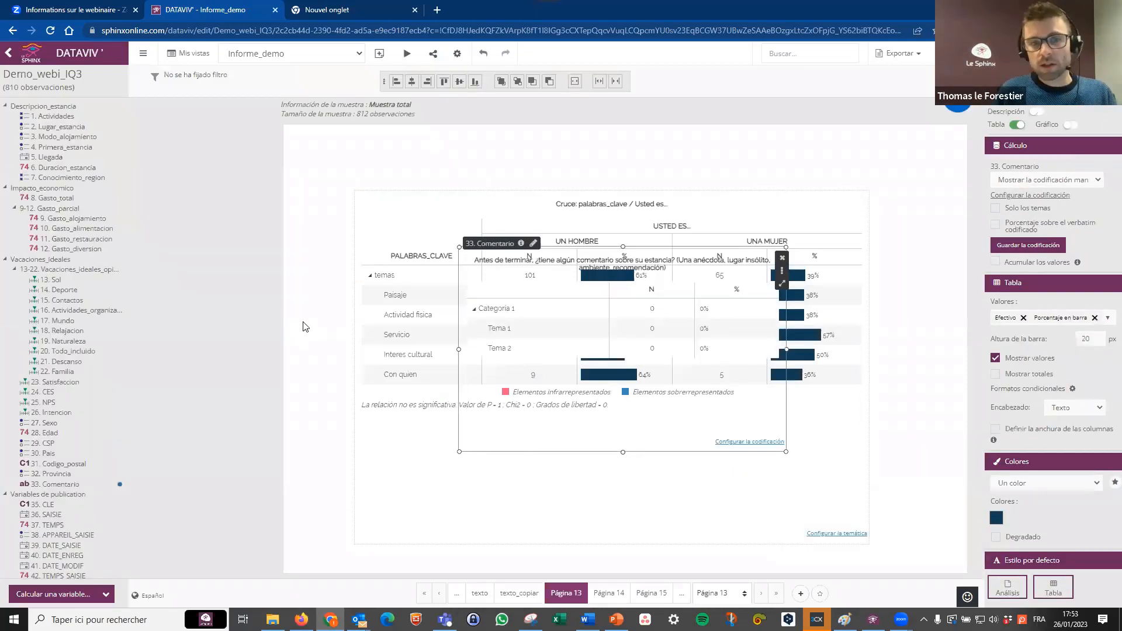
# Switch to the Cuadro de mando report, saving the changes made in Informe_demo.
pyautogui.click(316, 54)
pyautogui.click(276, 93)
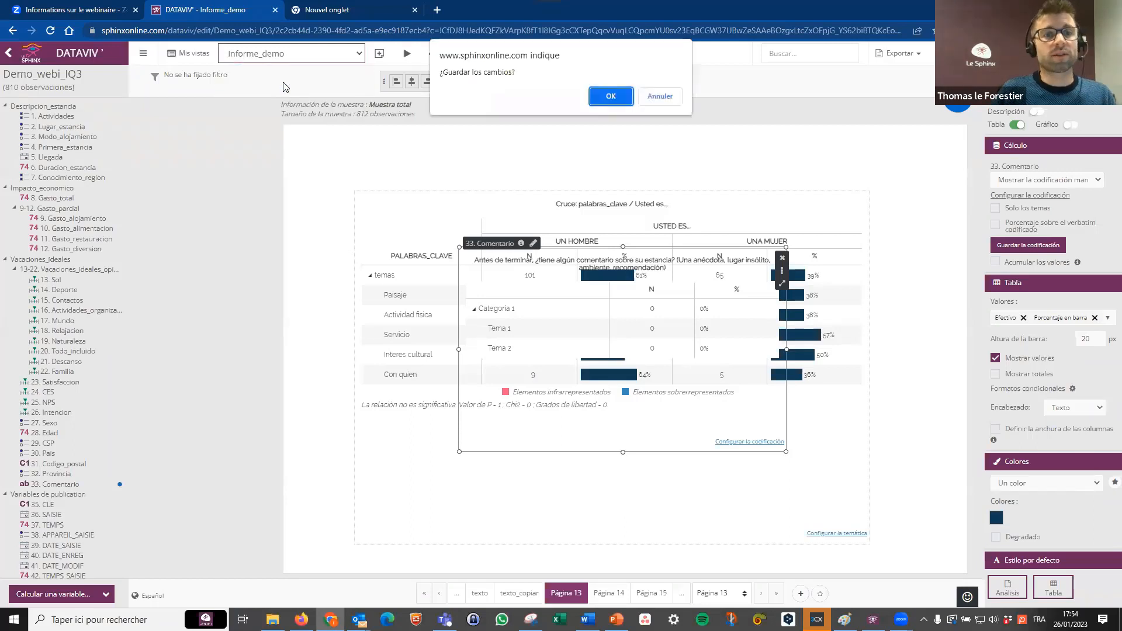
pyautogui.click(611, 95)
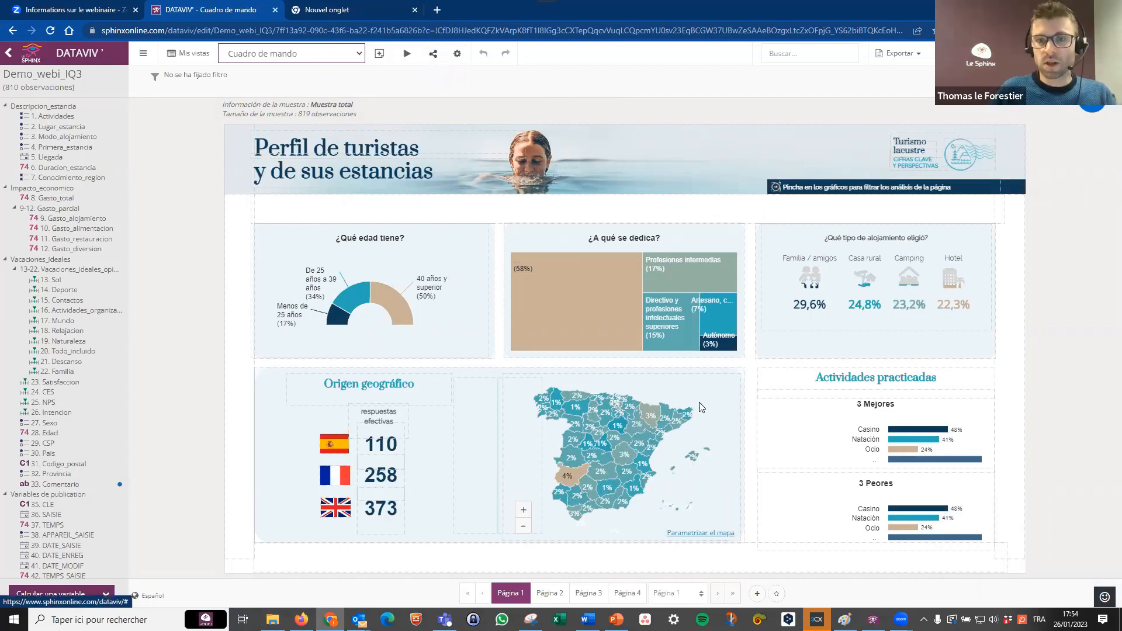
# Keep Análisis de filtrado as the storyboarding action of the Spain province map and validate the analyses selected to filter.
pyautogui.click(815, 319)
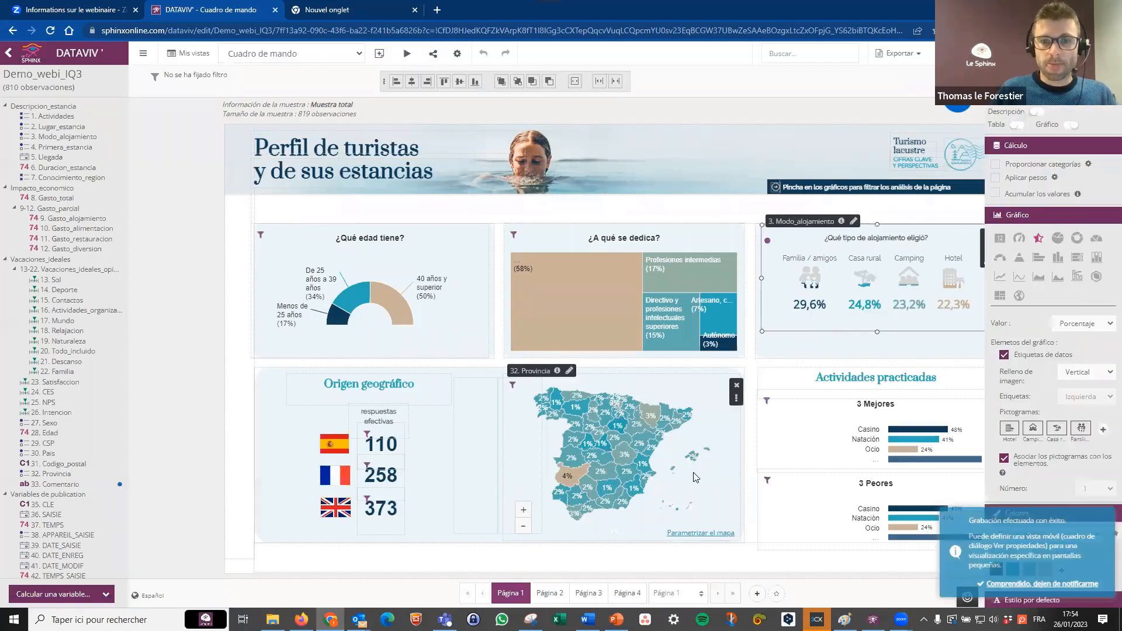
pyautogui.click(672, 445)
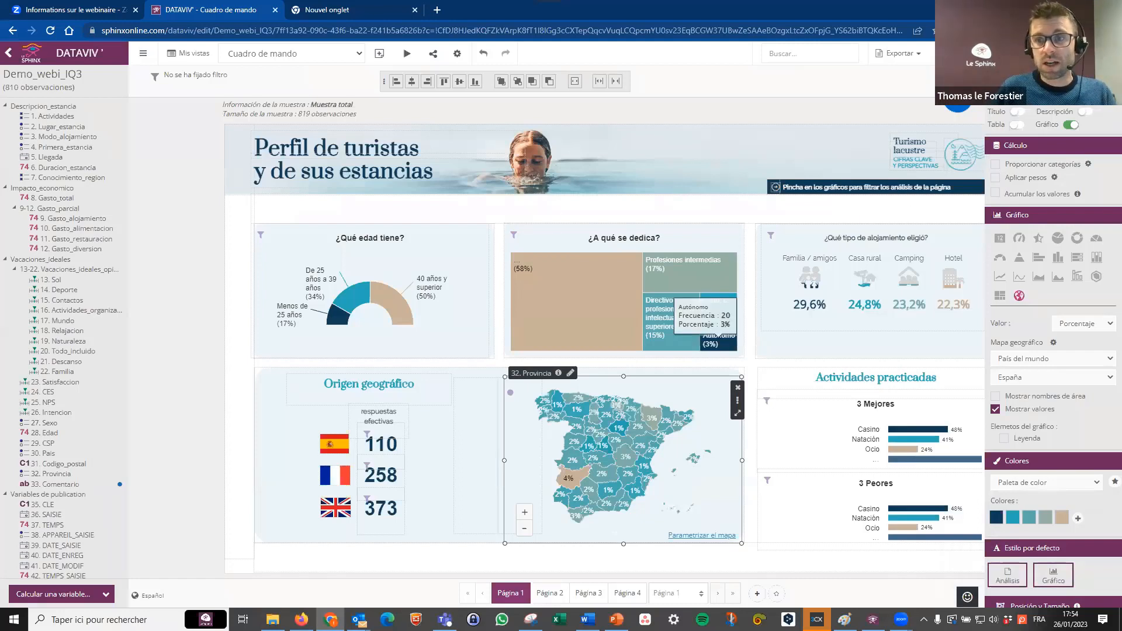
pyautogui.click(1089, 83)
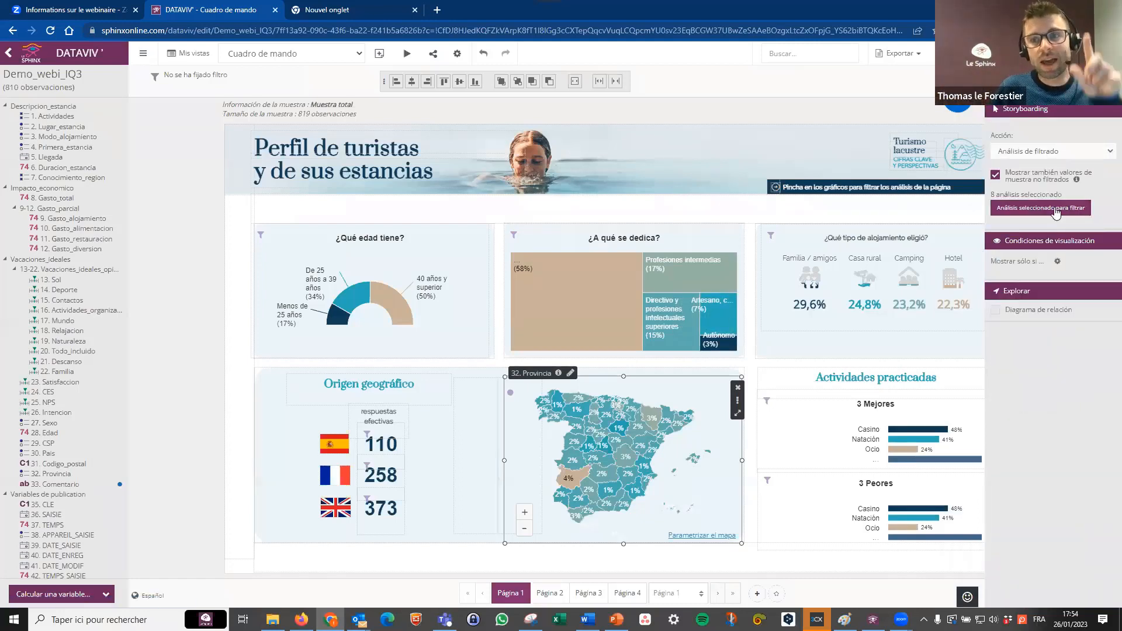
pyautogui.click(1069, 153)
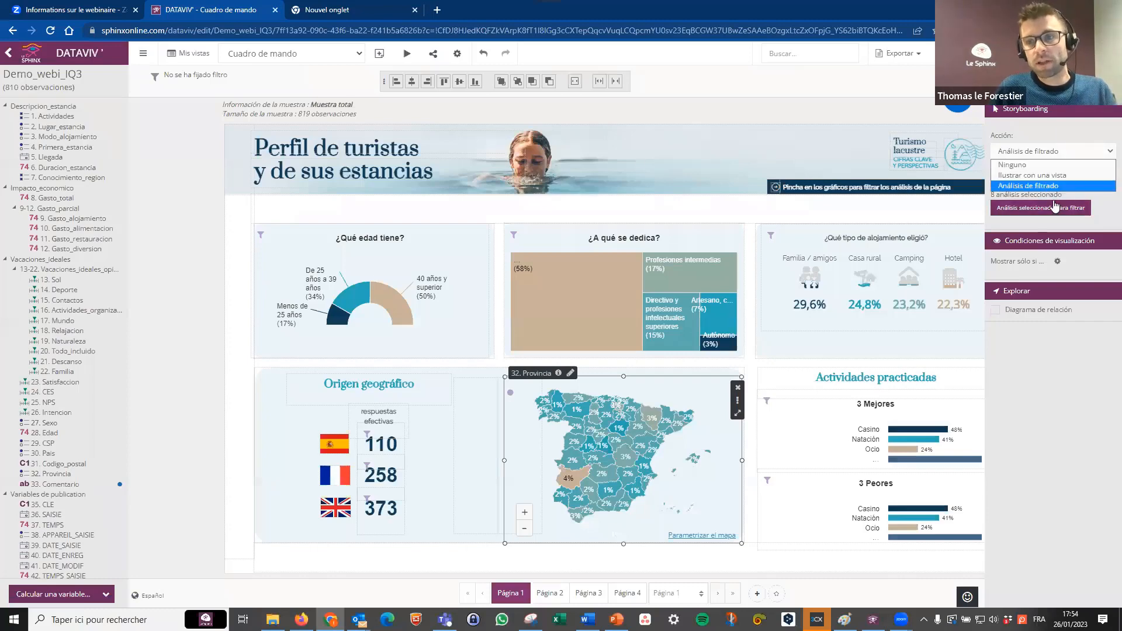
pyautogui.click(1035, 183)
pyautogui.click(1046, 209)
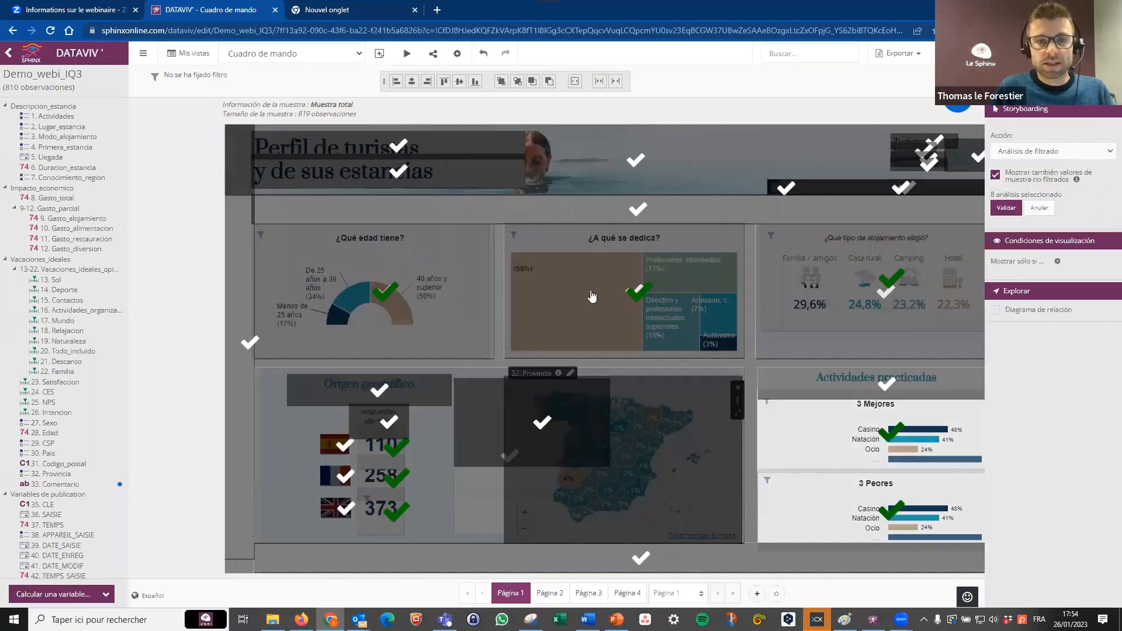
pyautogui.click(1006, 208)
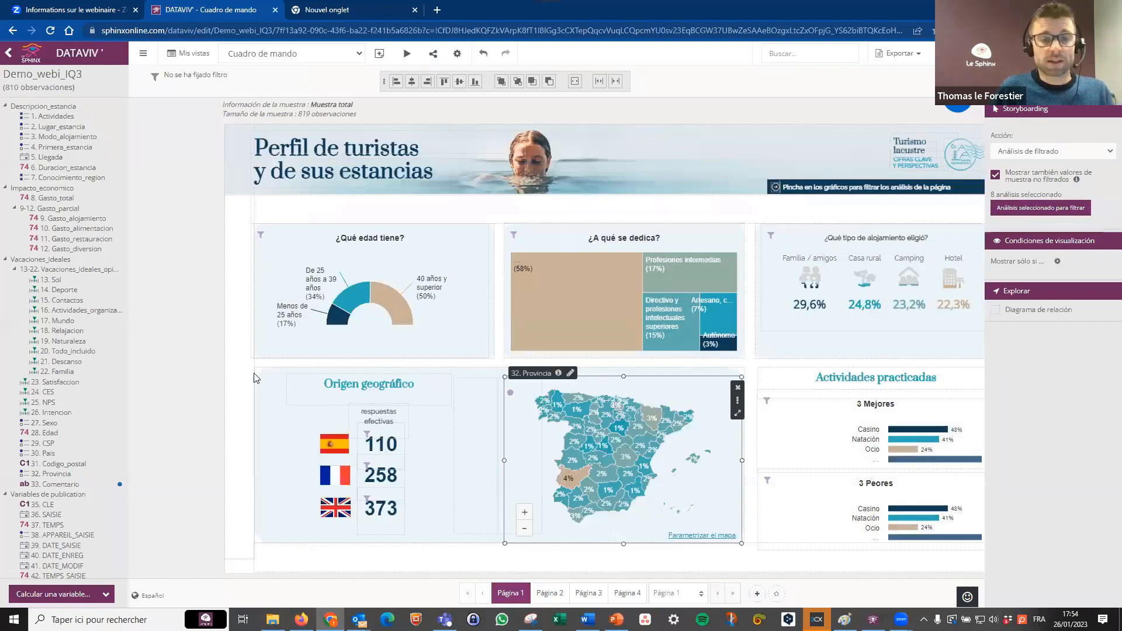
pyautogui.click(214, 378)
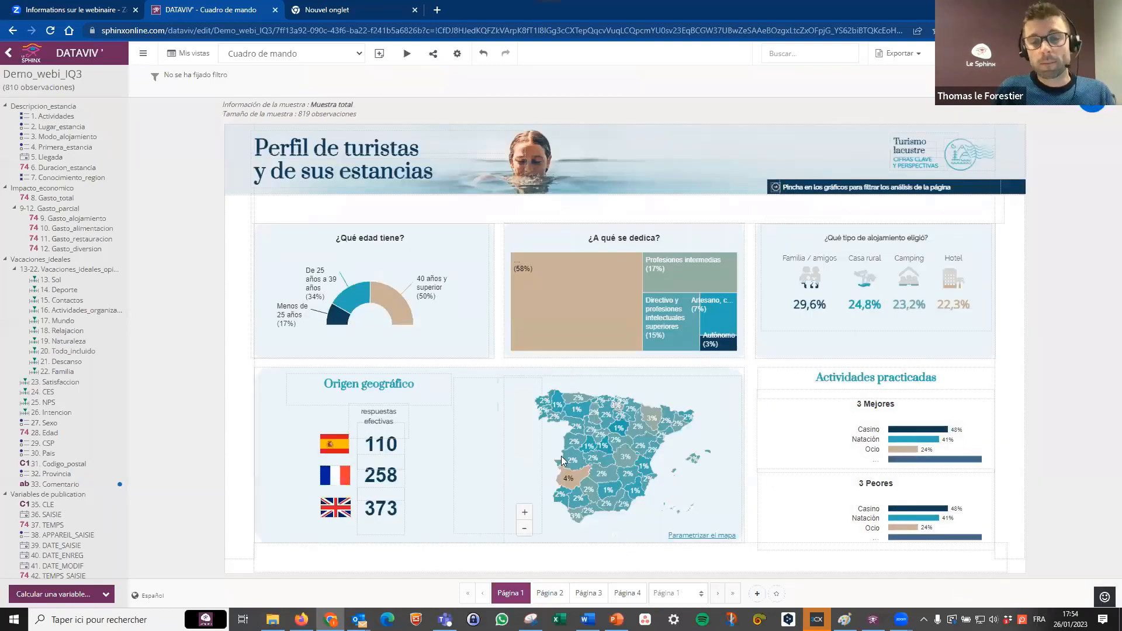
# Filter the dashboard by Huesca on the province map, and by the 40 años y superior segment of the age chart.
pyautogui.click(652, 421)
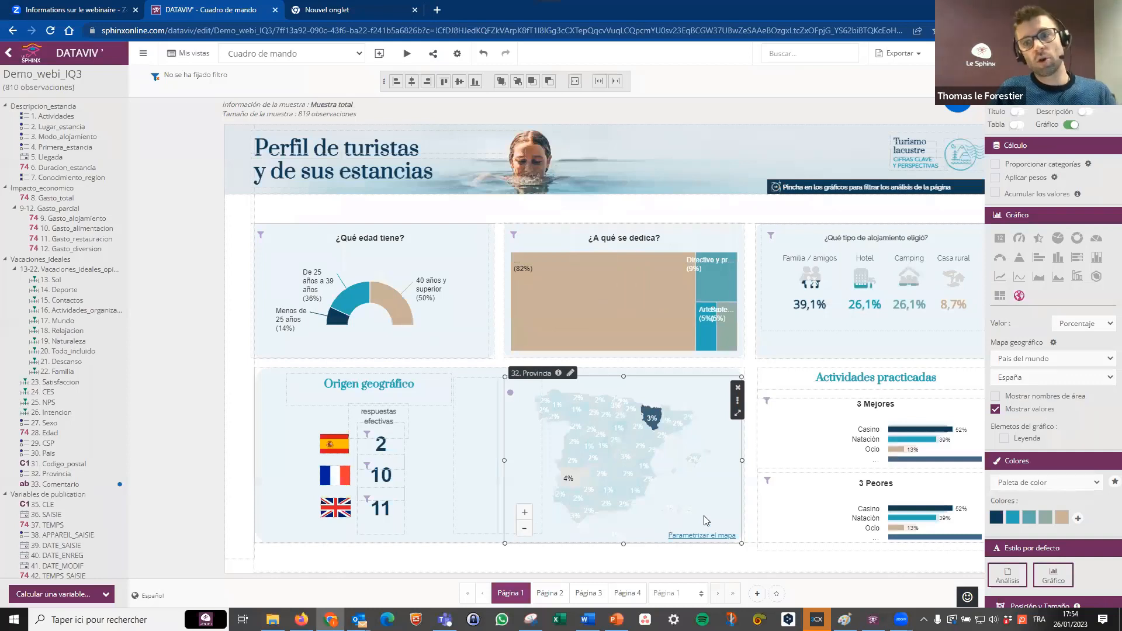
pyautogui.moveTo(652, 424)
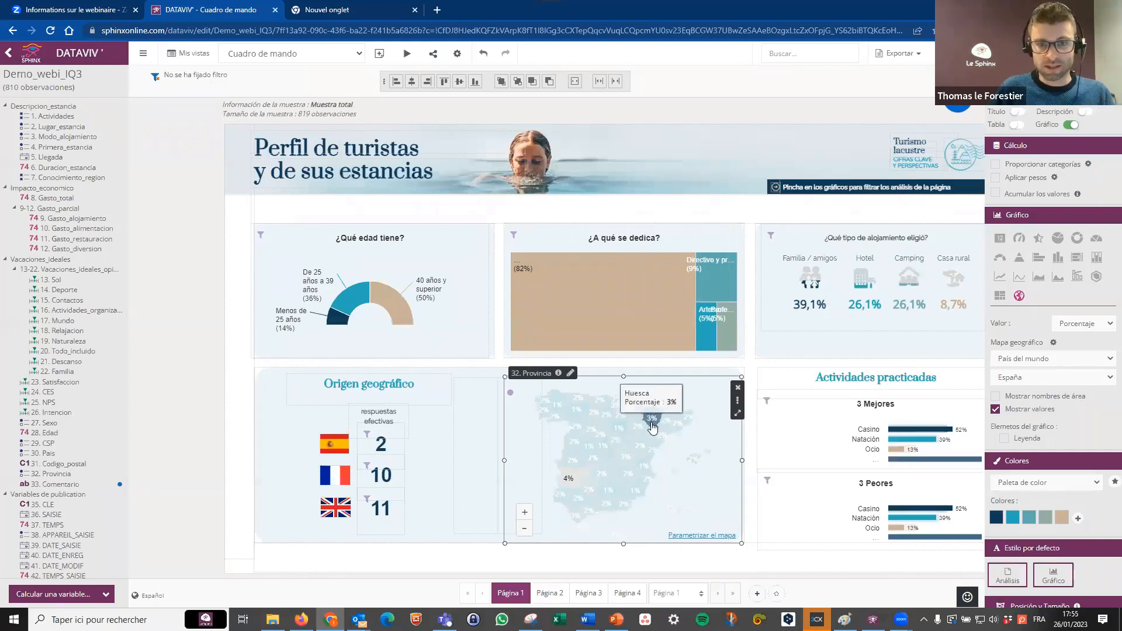
pyautogui.click(396, 308)
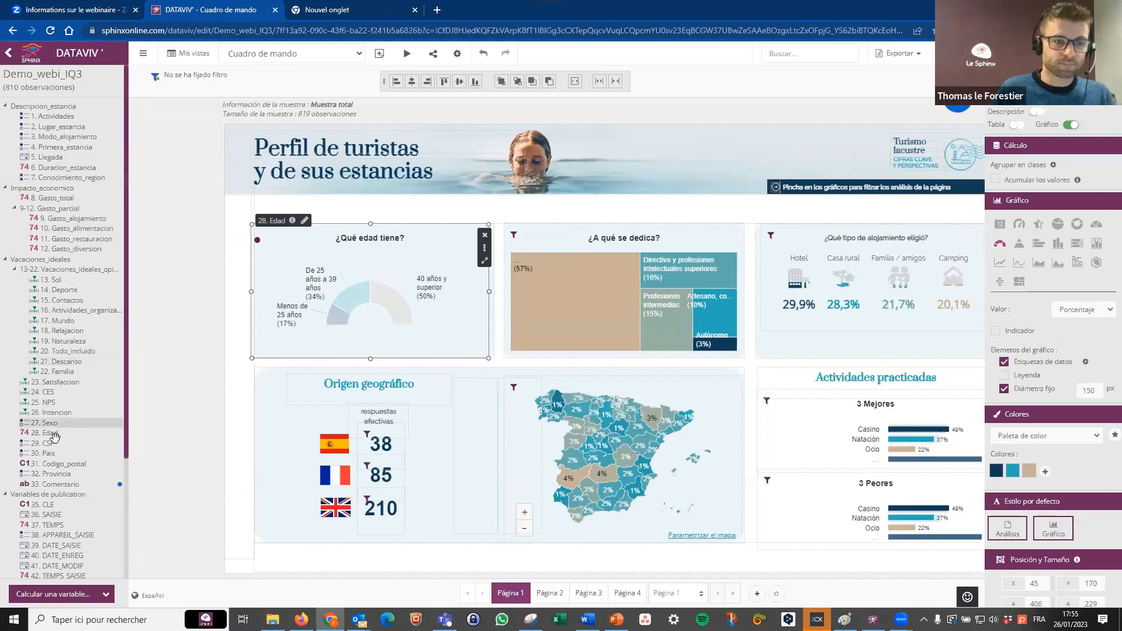
# Add 8. Gasto_total as a report filter and limit its range to 2.804 - 5.000.
pyautogui.moveTo(58, 198); pyautogui.dragTo(227, 86)
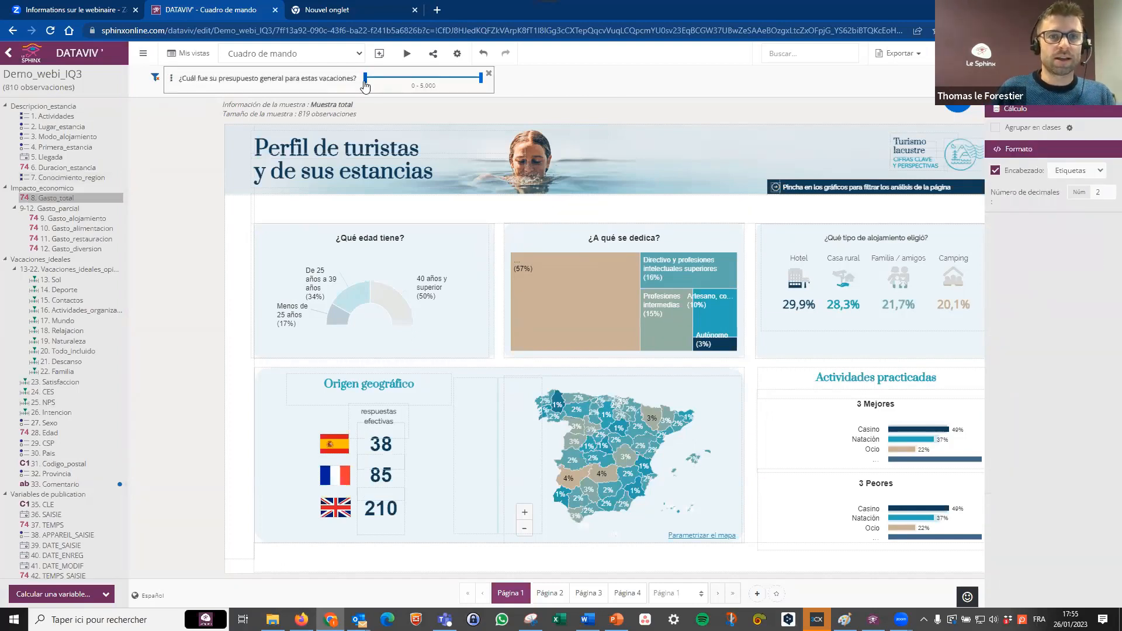
pyautogui.moveTo(365, 82); pyautogui.dragTo(435, 85)
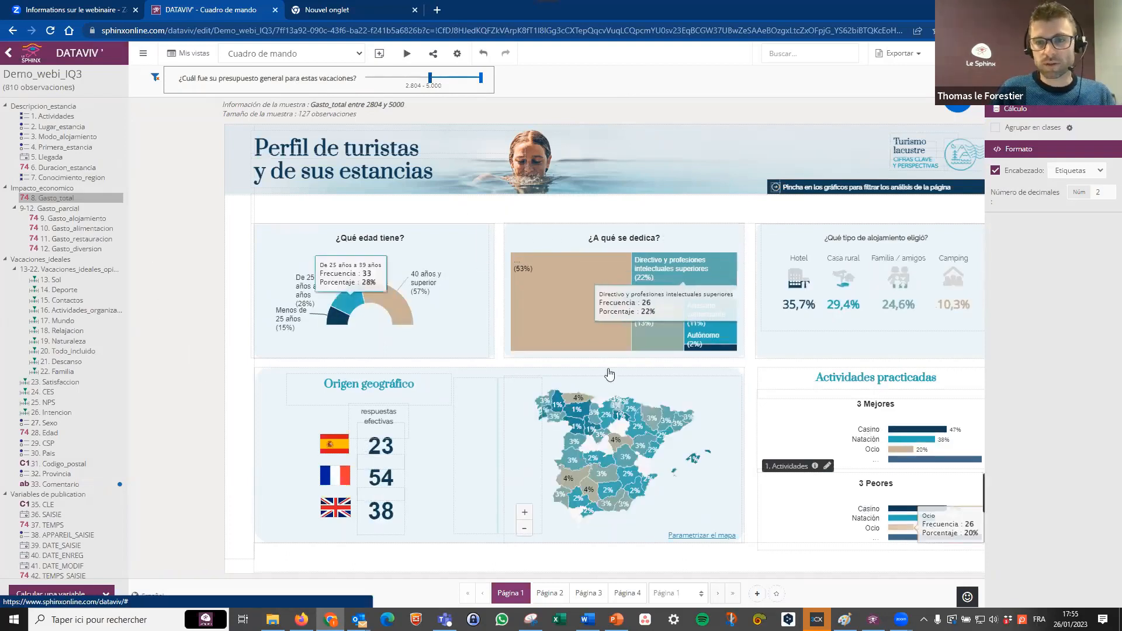
pyautogui.click(959, 53)
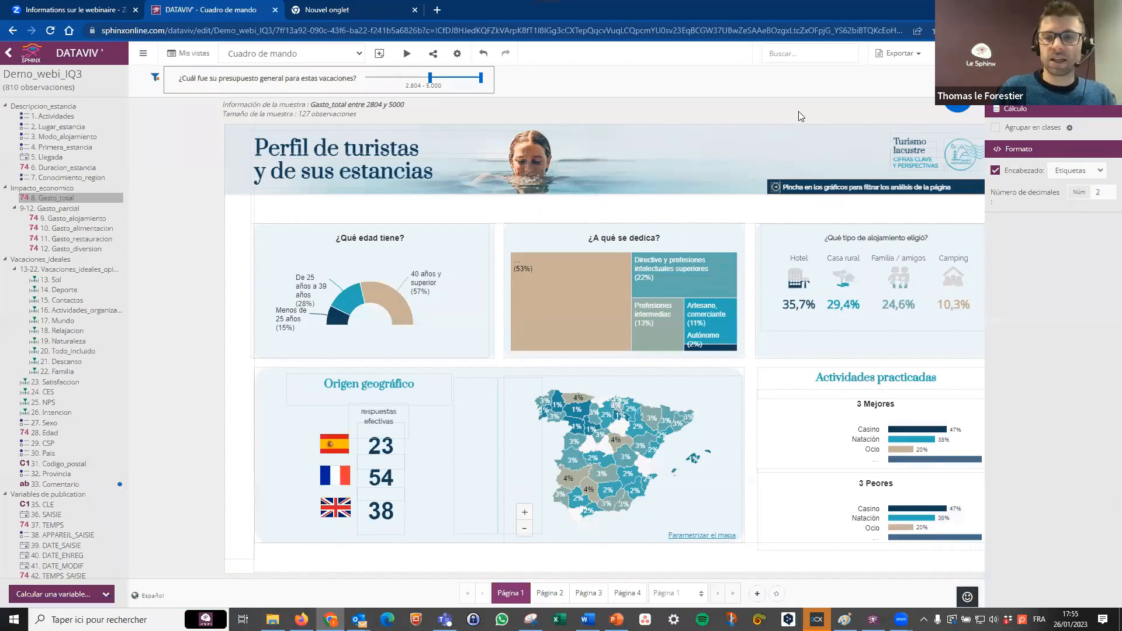
pyautogui.click(237, 274)
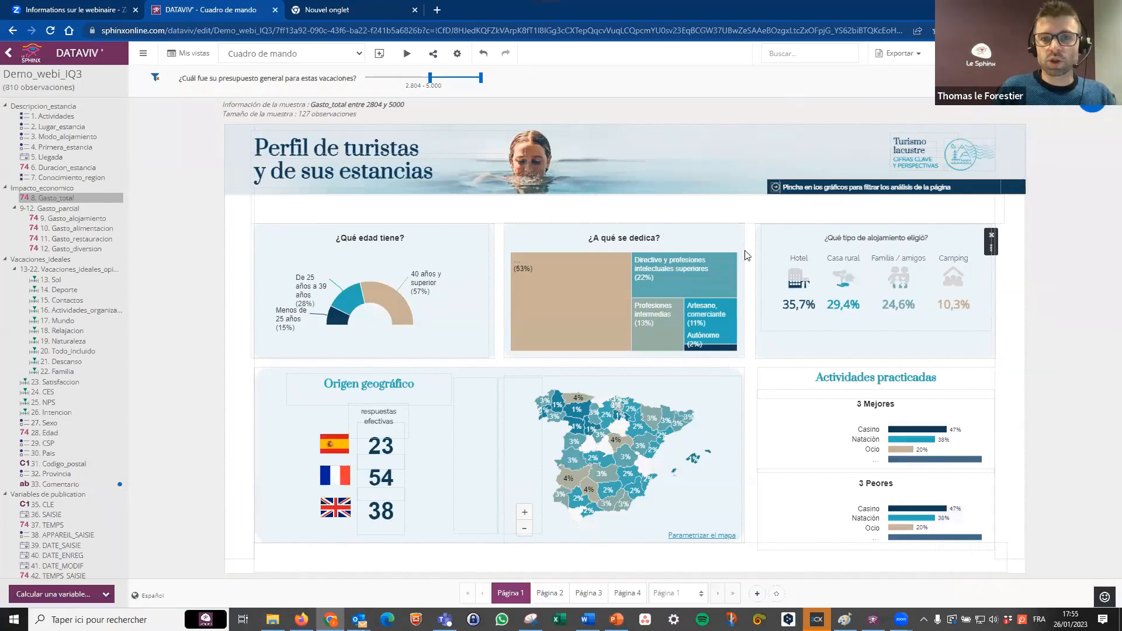
# Review the export options of the dashboard view with the pptx (Power Point) format selected, and close them without exporting.
pyautogui.click(345, 54)
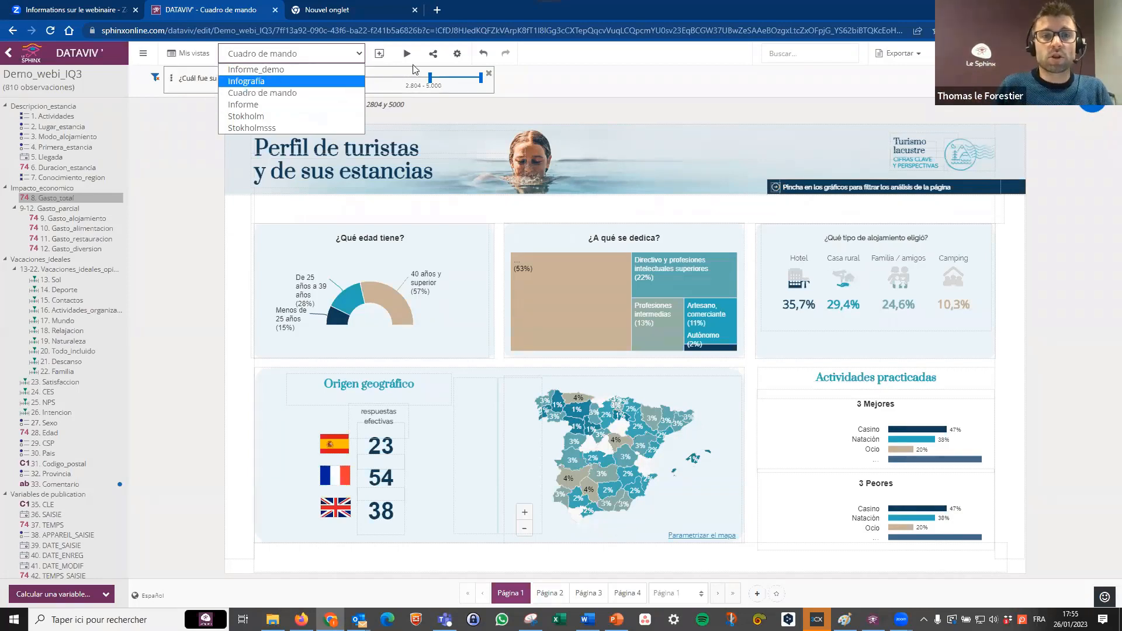
pyautogui.click(916, 56)
pyautogui.click(915, 95)
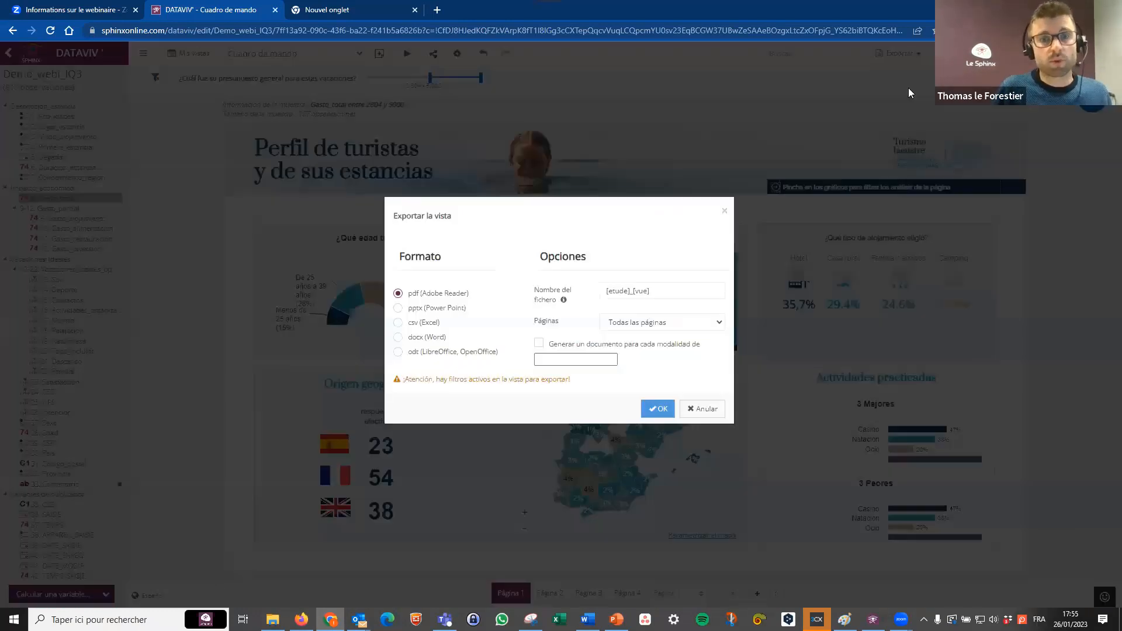
pyautogui.click(433, 307)
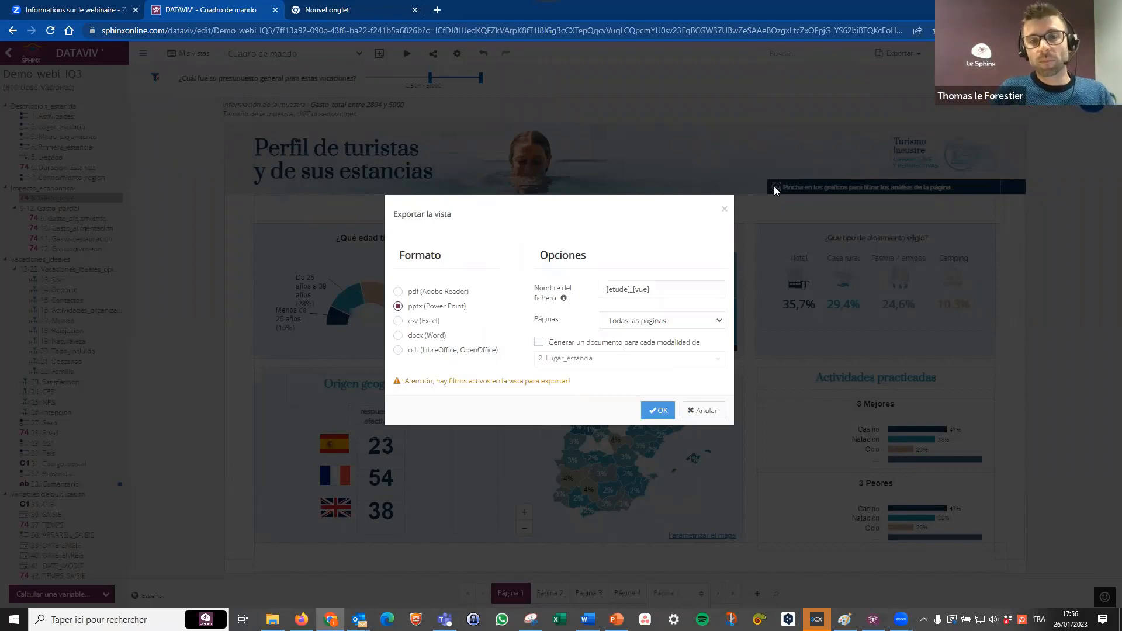
pyautogui.click(725, 212)
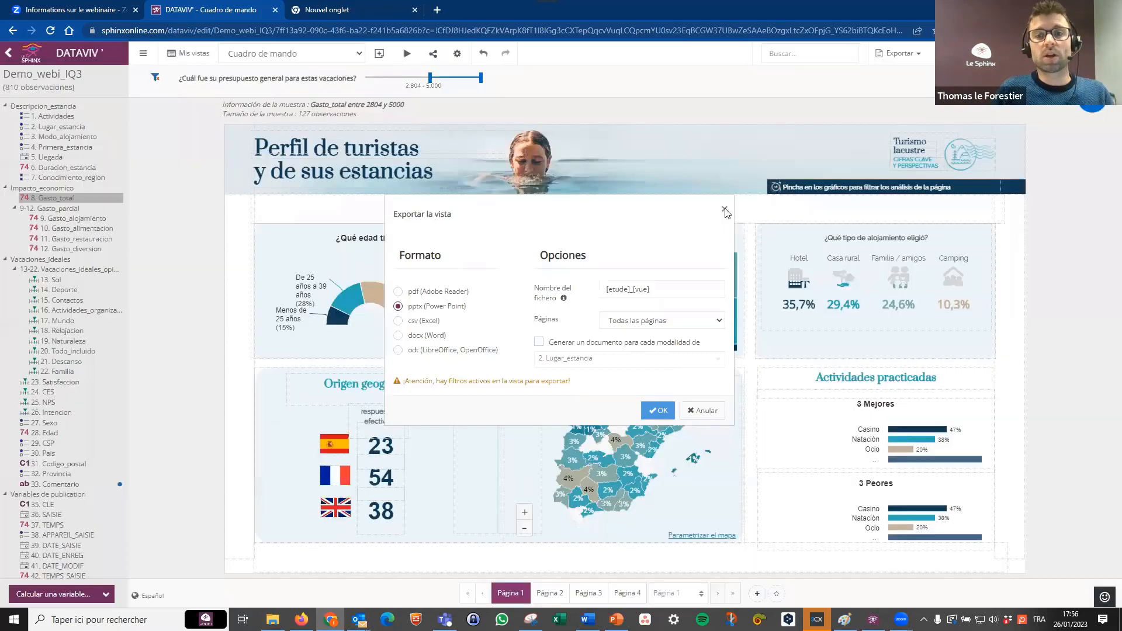